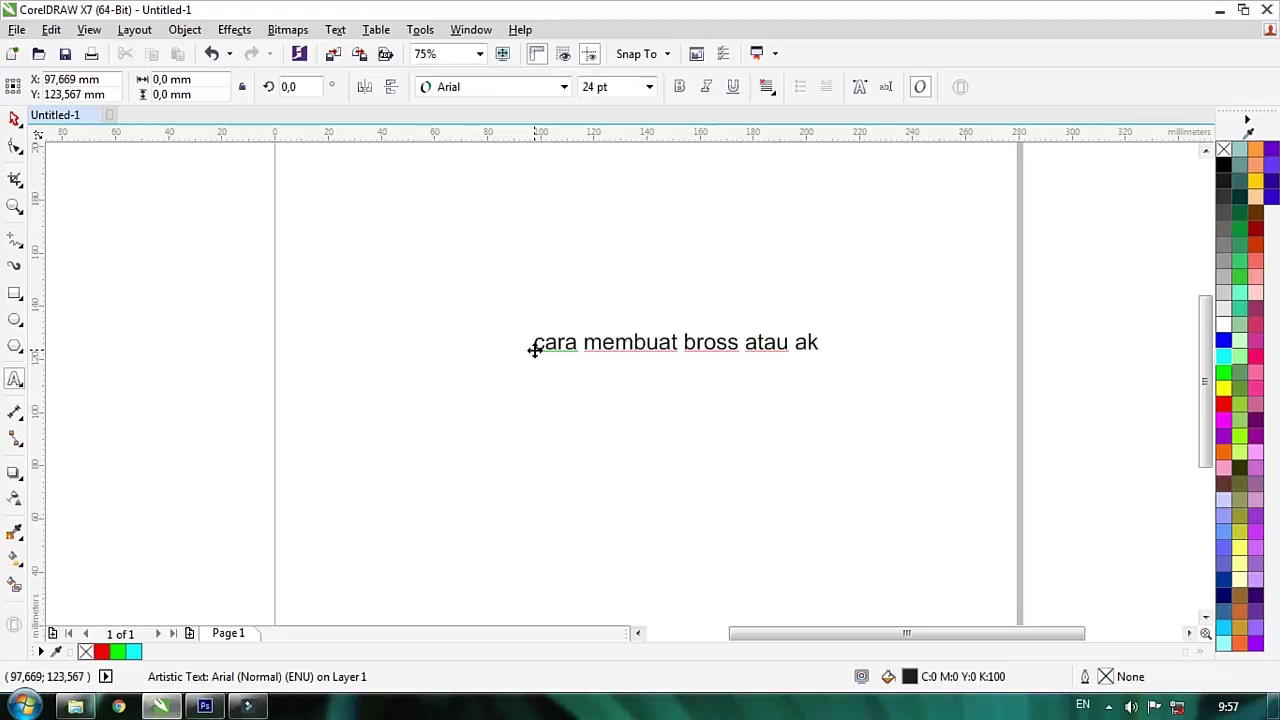
# Complete the first line as "cara membuat bross atau aksesoris" and add the lines "lihat video berikut ini" and "dan jangan lupa yah boabat untuk".
pyautogui.write('esoris')
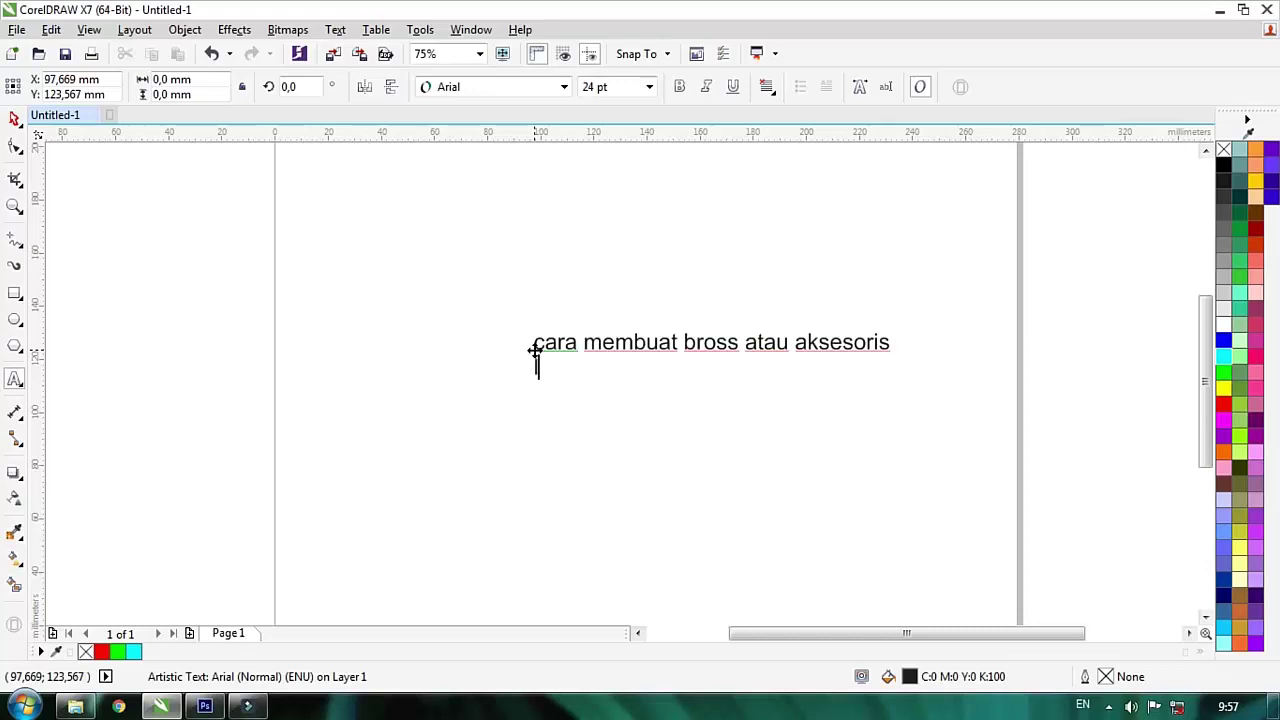
pyautogui.write('hat video berikut ini')
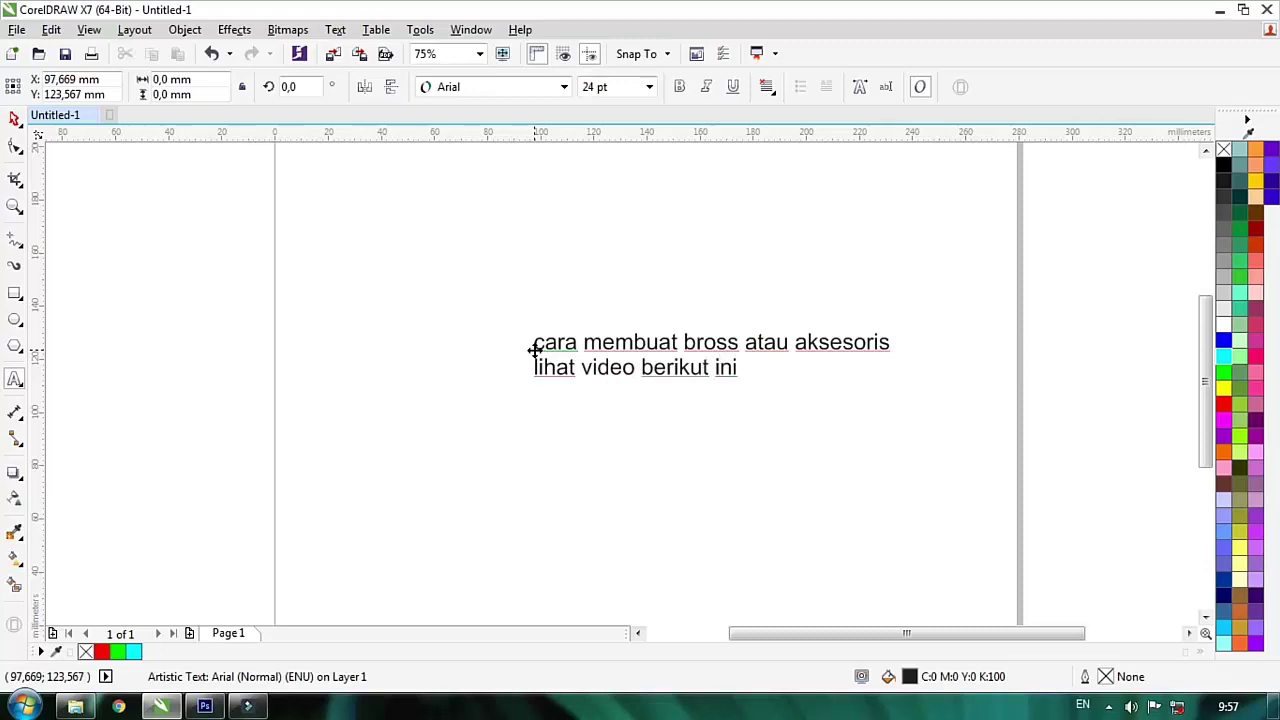
pyautogui.write(' dan ja')
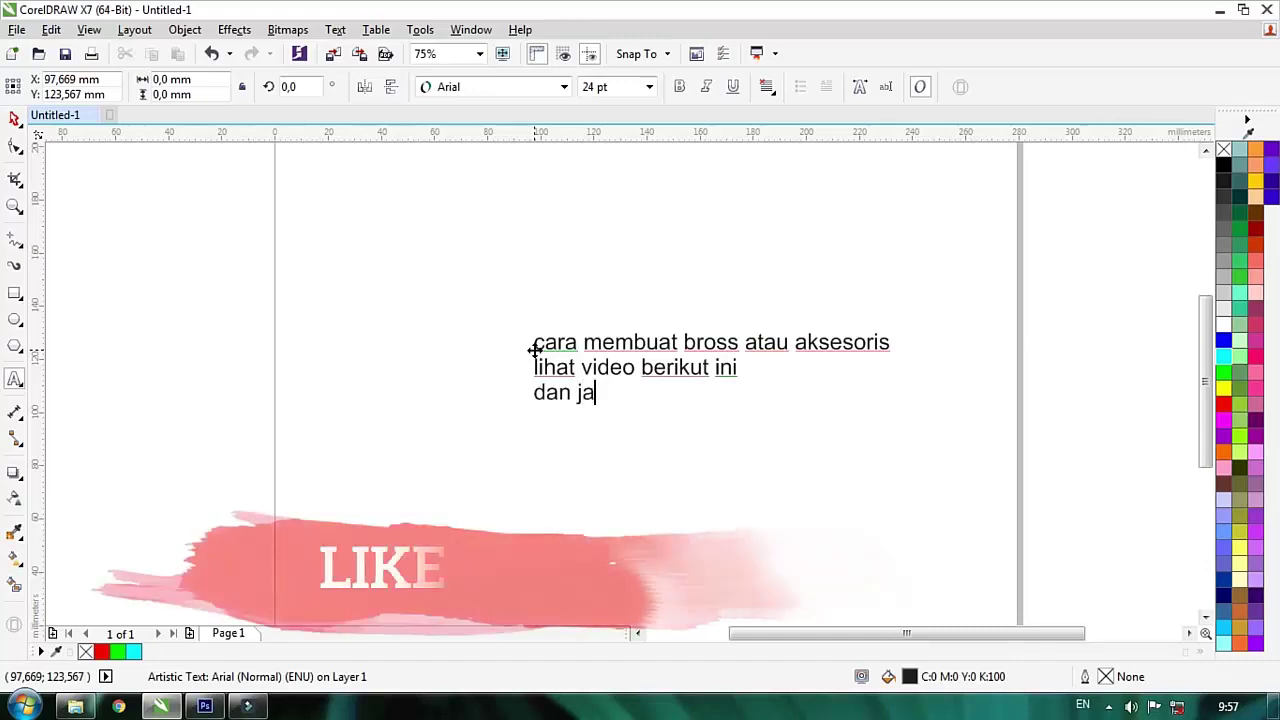
pyautogui.write('ngan lupa')
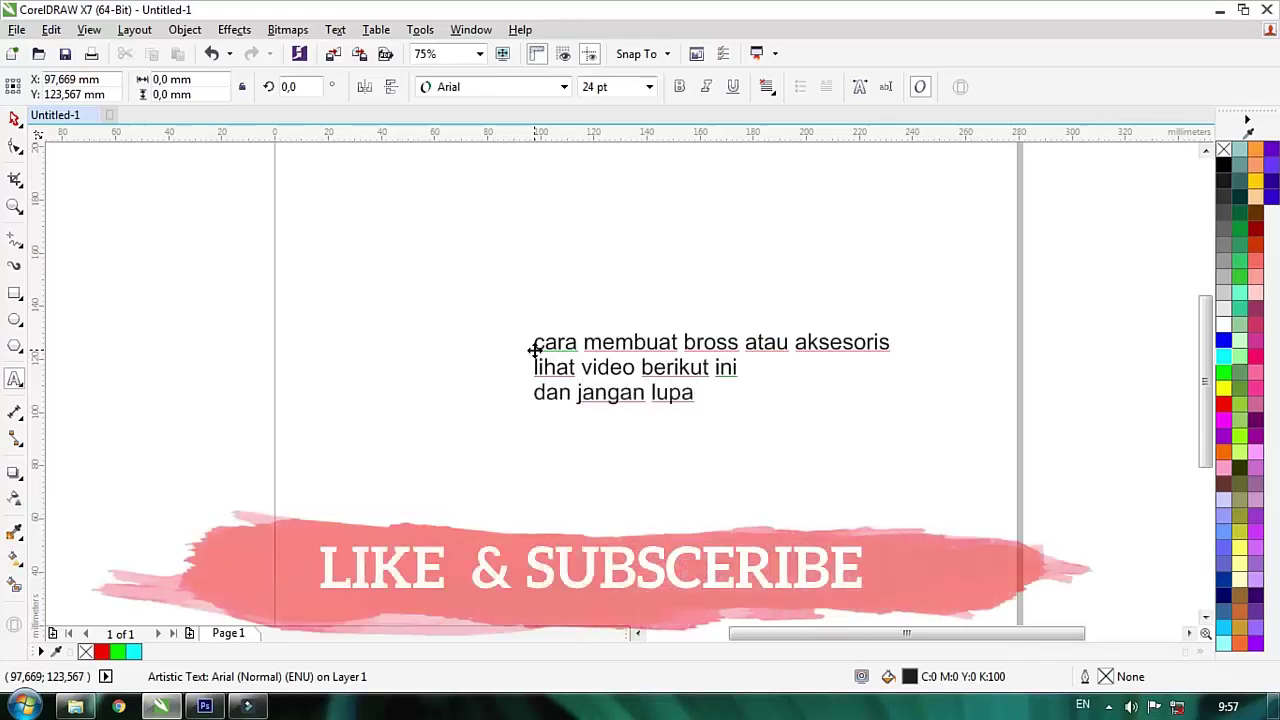
pyautogui.write(' yah boabat')
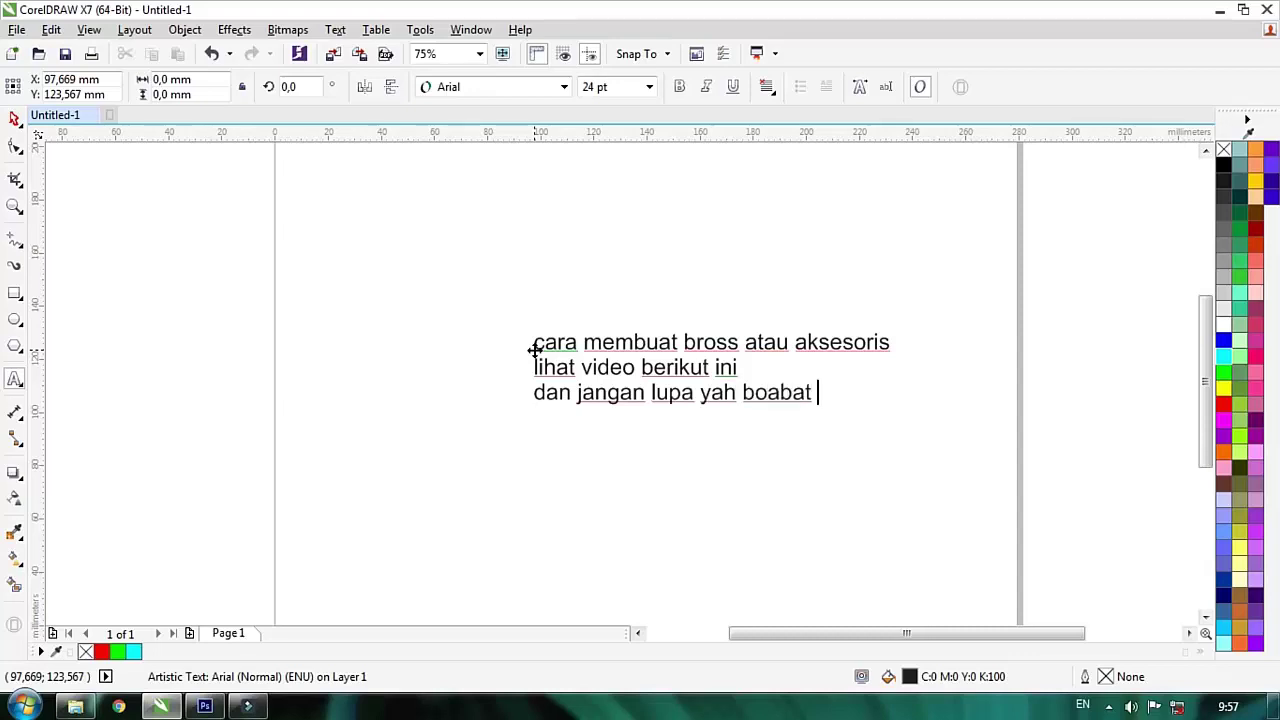
pyautogui.write(' untuk')
pyautogui.press('Return')
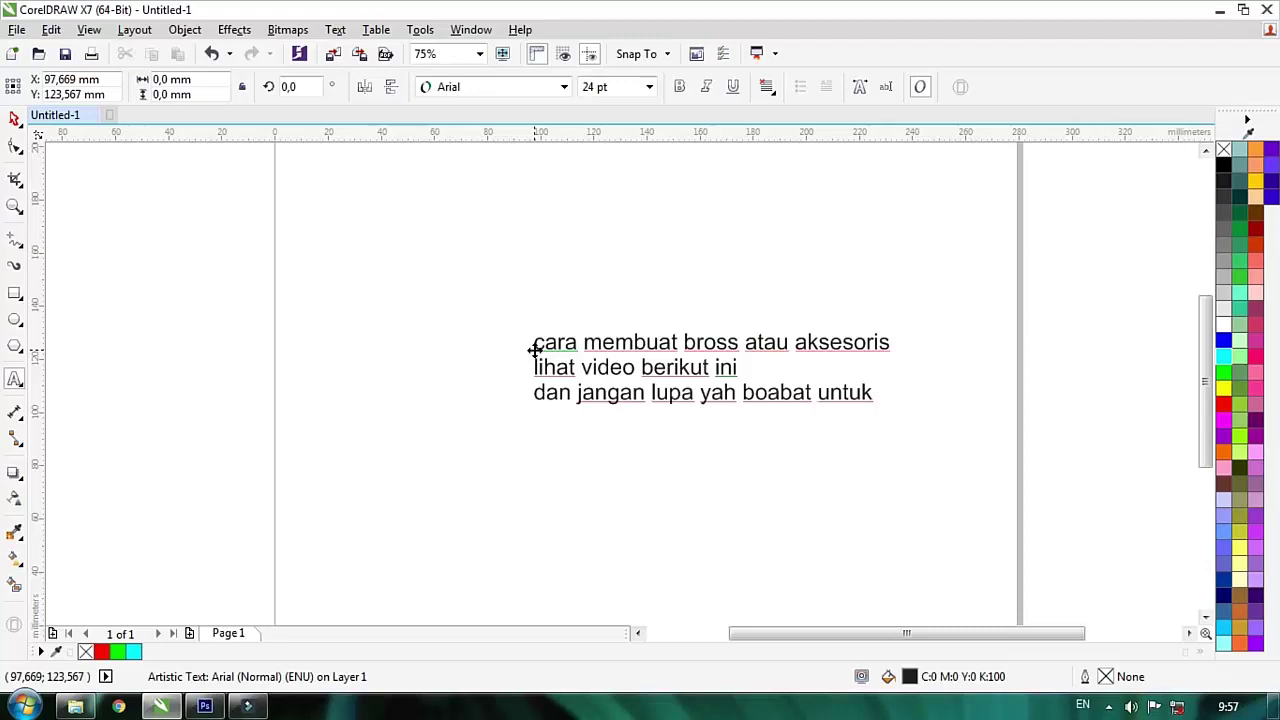
# Add the fourth text line "kelik tombol yang wrana merah ya ituh SUBSCERIBE" to the text block.
pyautogui.write('kelik tombol ')
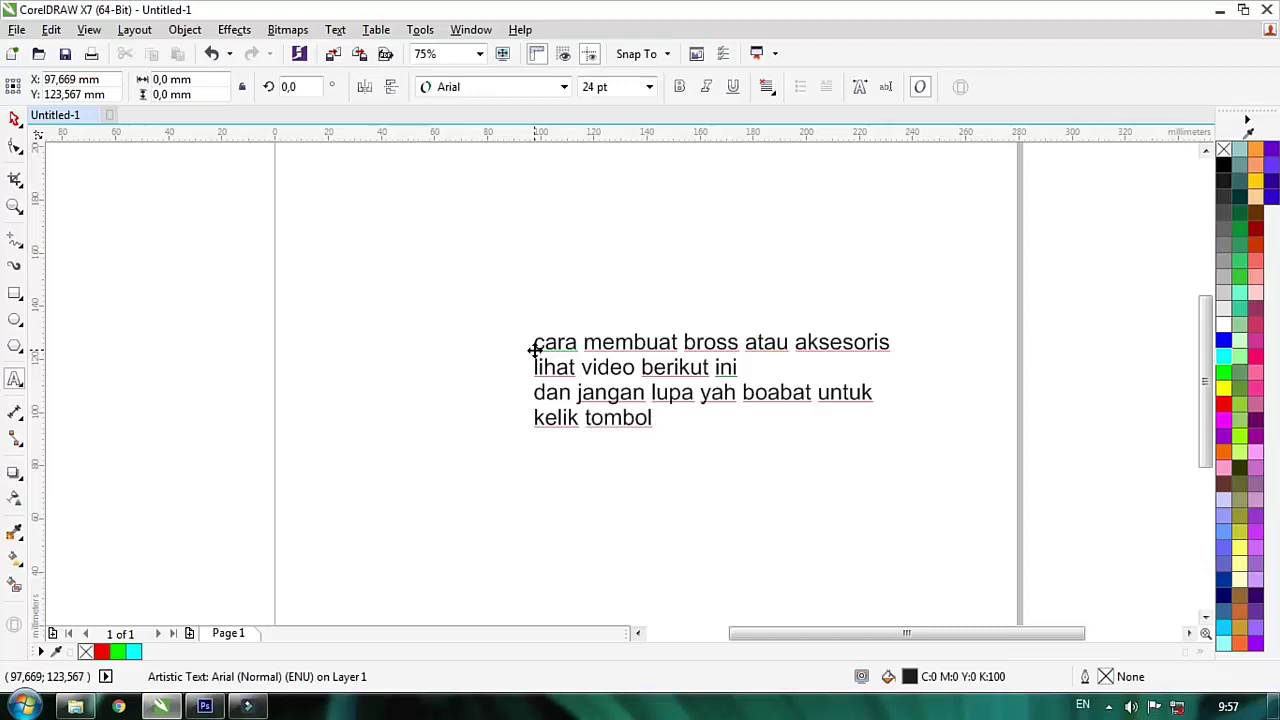
pyautogui.write('yang wra')
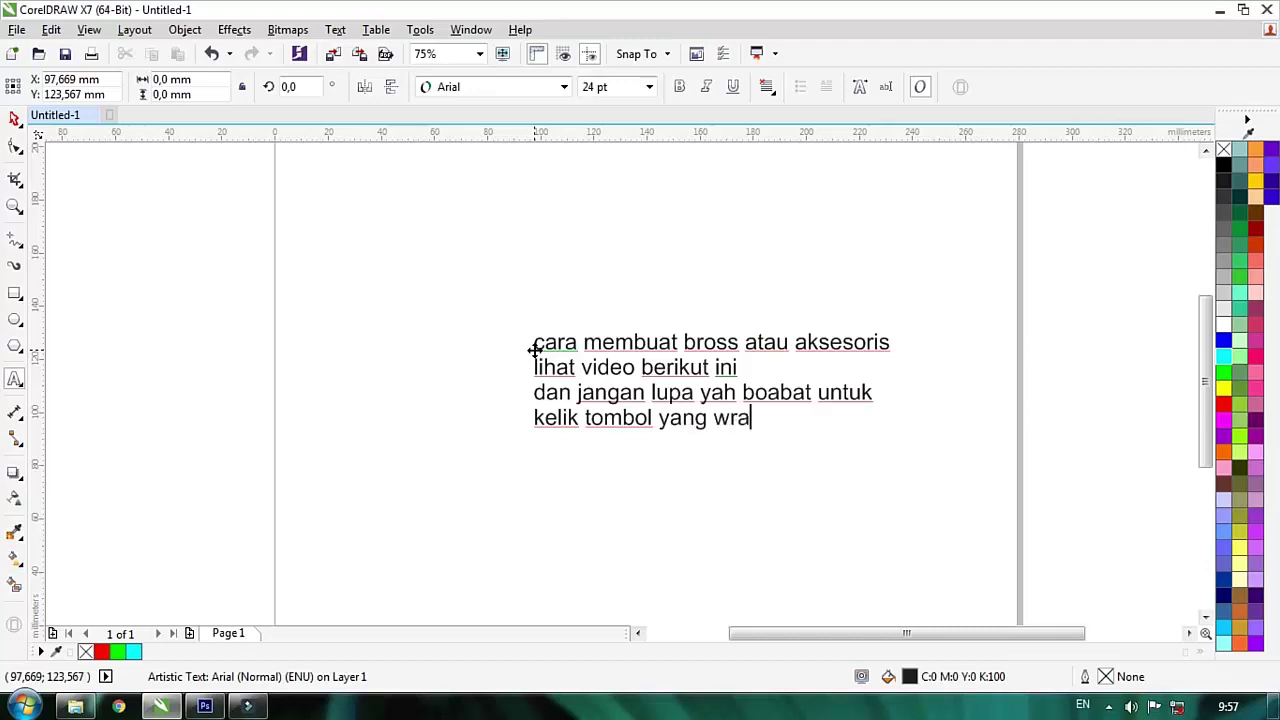
pyautogui.write('na mer')
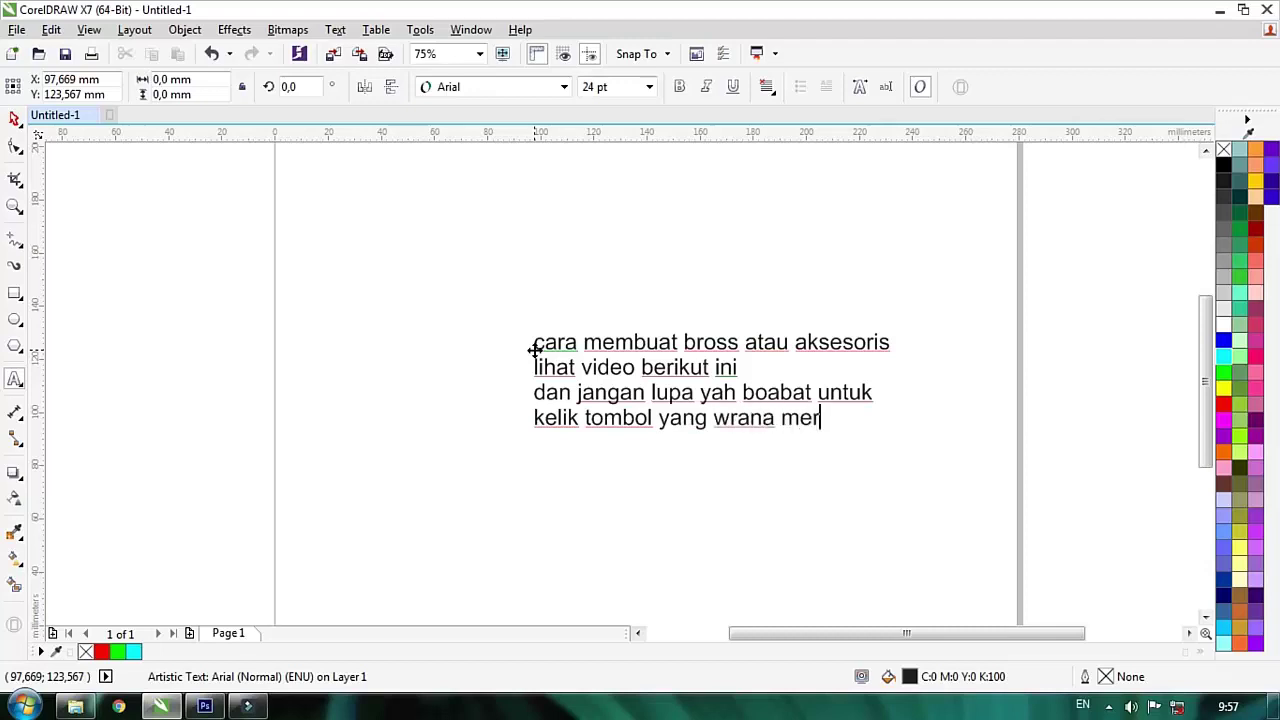
pyautogui.write('ah ')
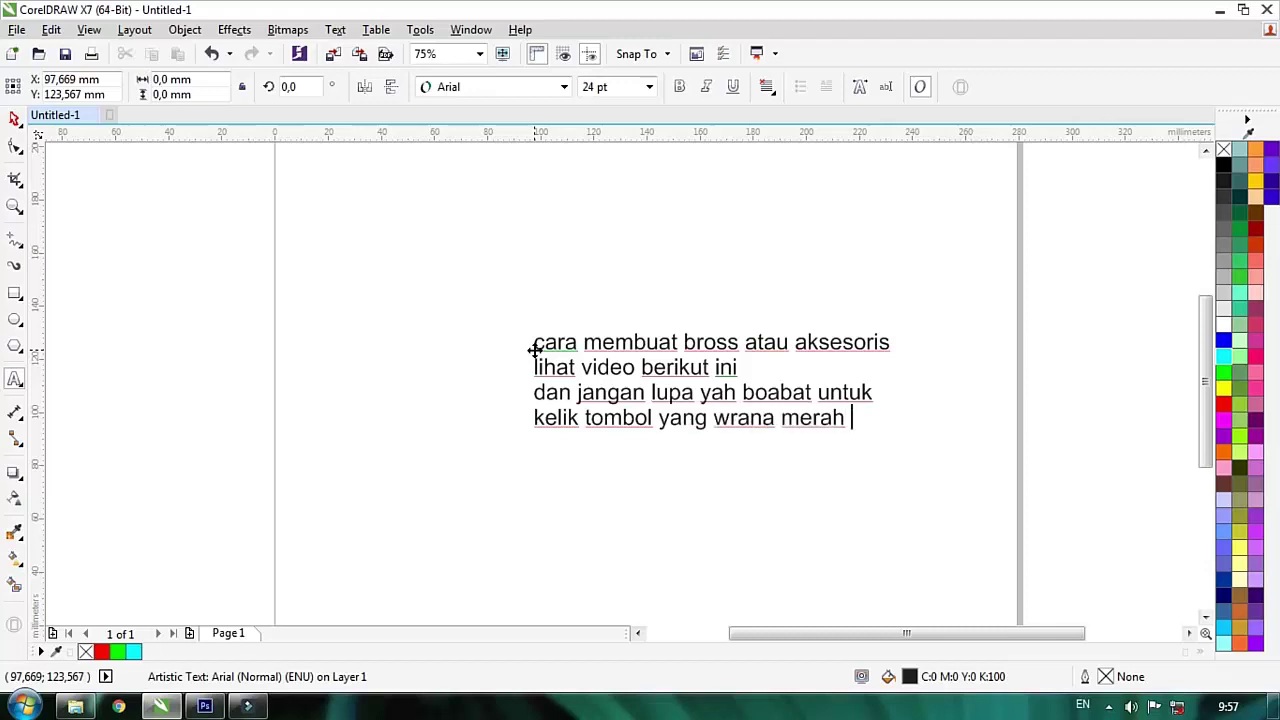
pyautogui.write('ya ituh')
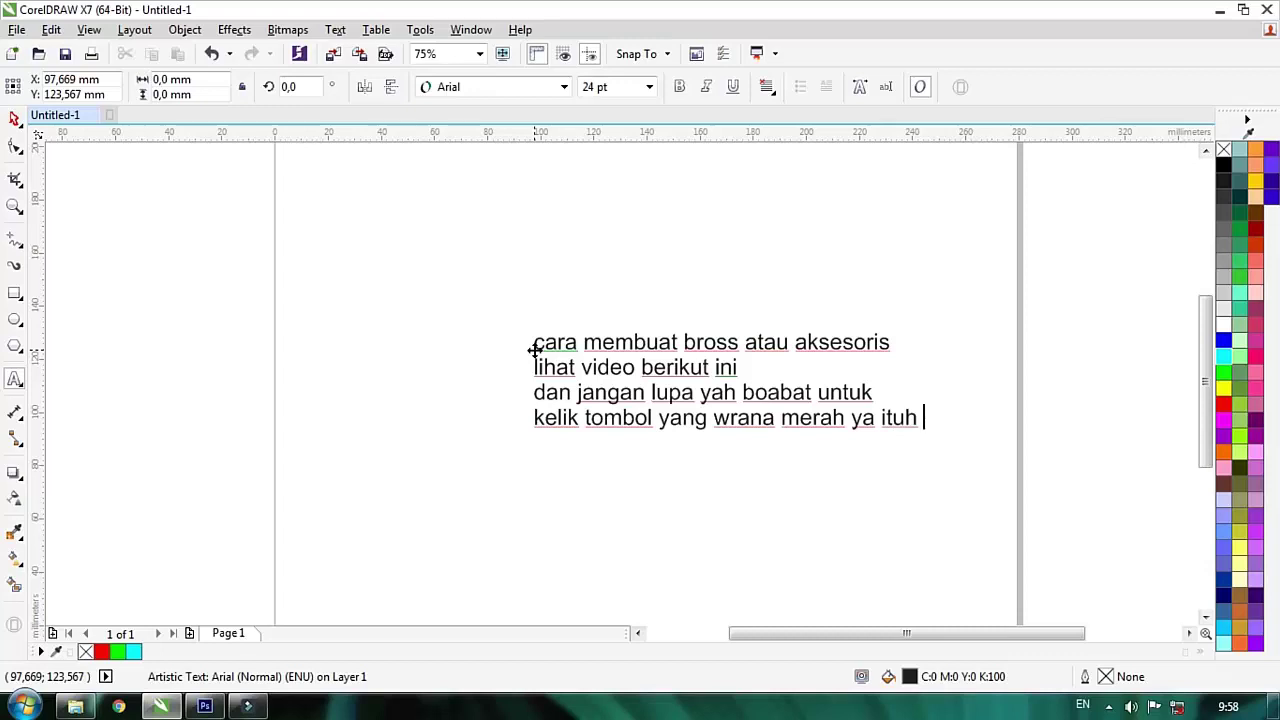
pyautogui.write(' SUBS')
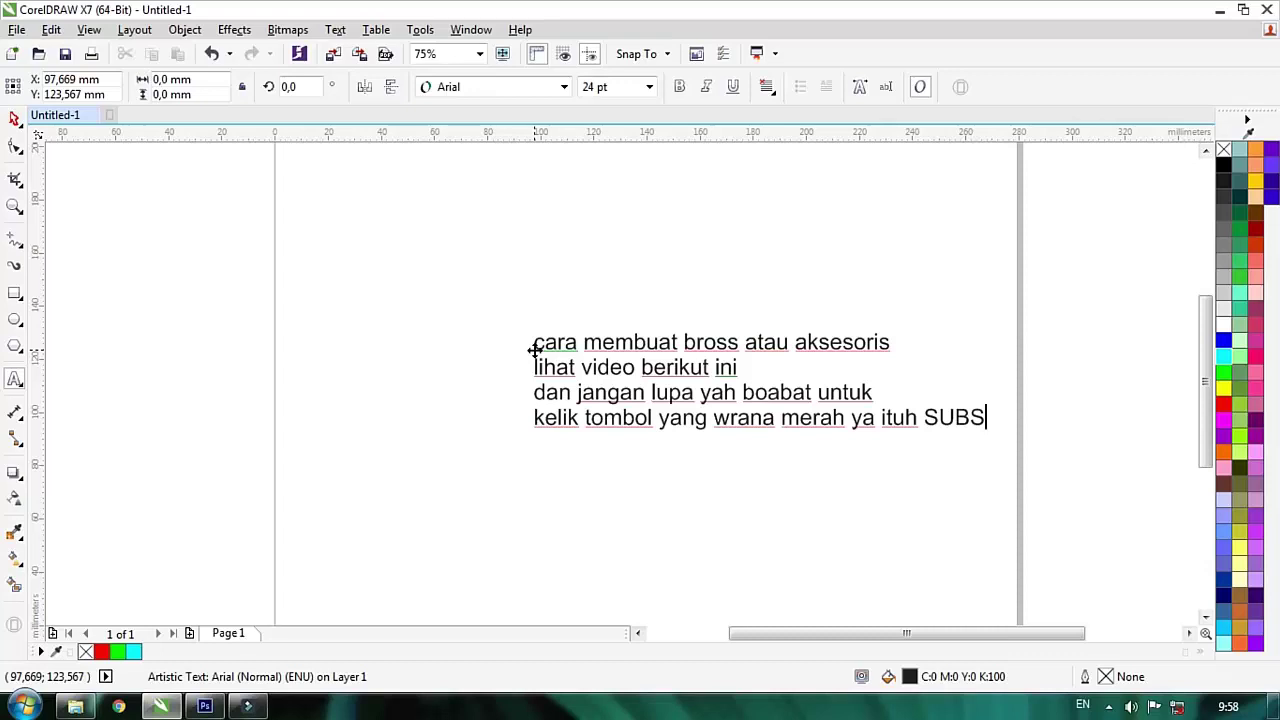
pyautogui.write('CERIBE')
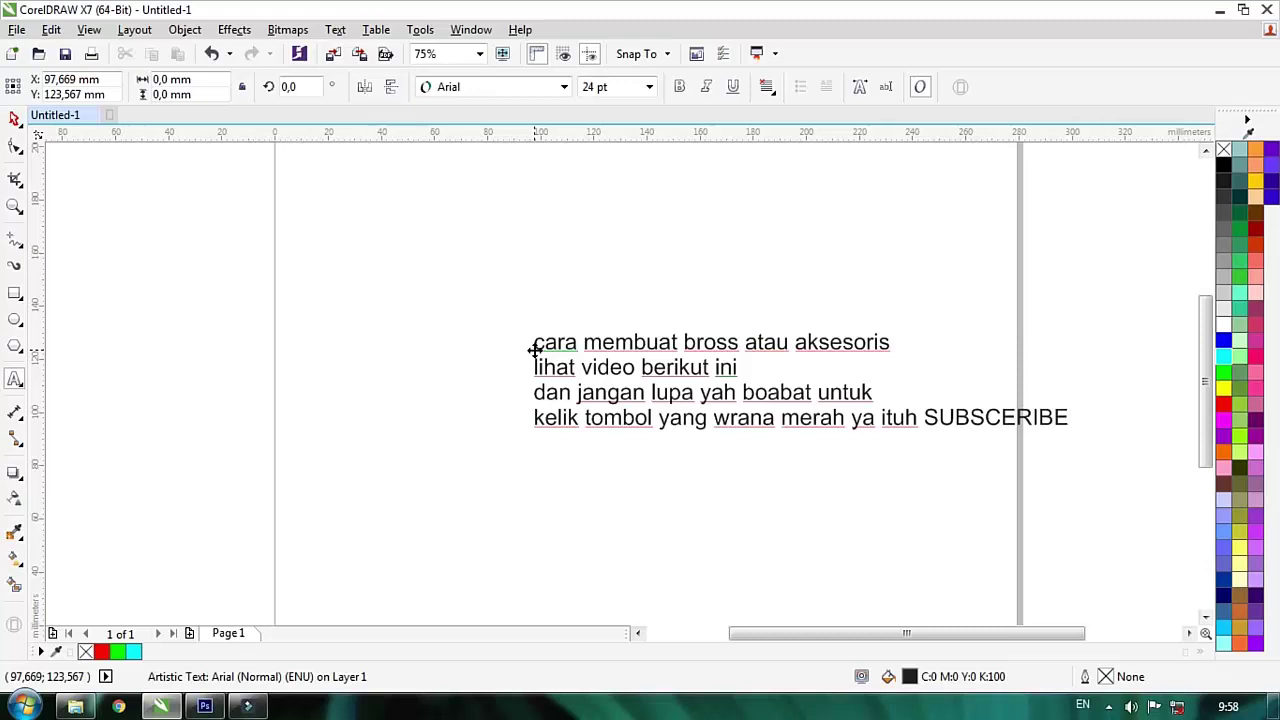
# Add a closing line reading "DI BAWAH VIDEO INI TERIMA KASIH" to the text block.
pyautogui.press('Return')
pyautogui.write('DI BAWAH VIDEO')
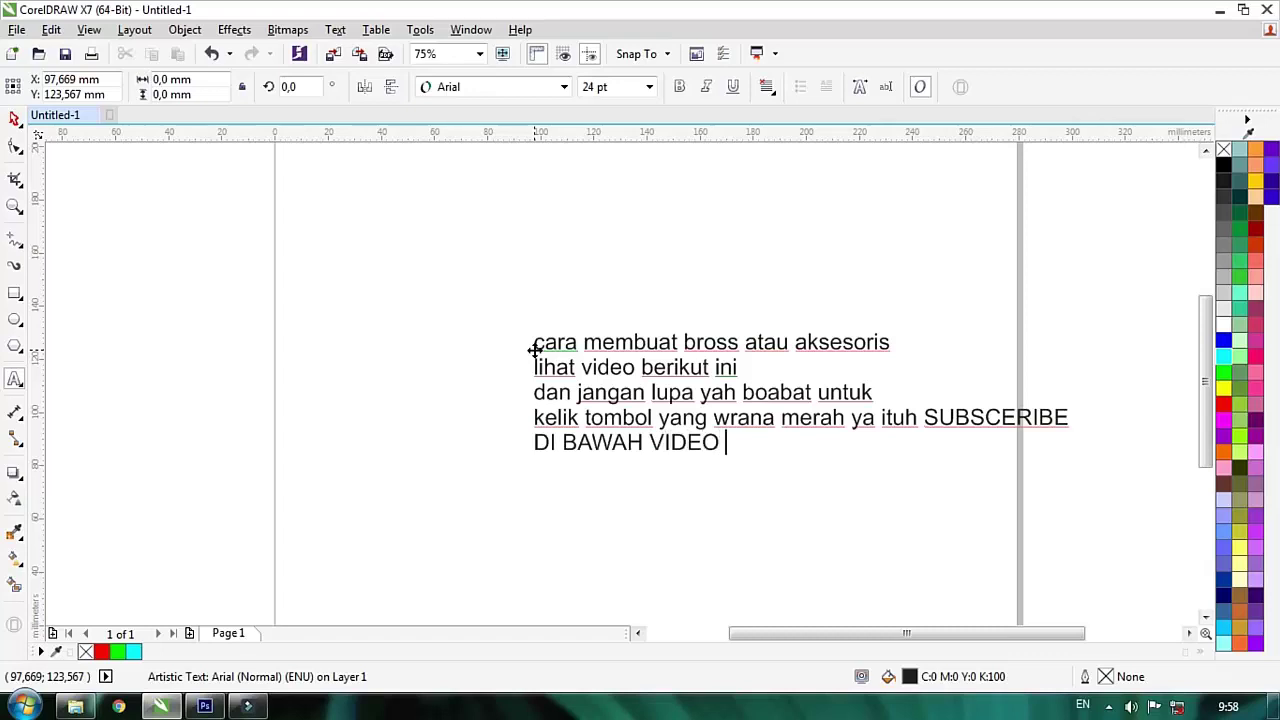
pyautogui.write(' INI TERIMA ')
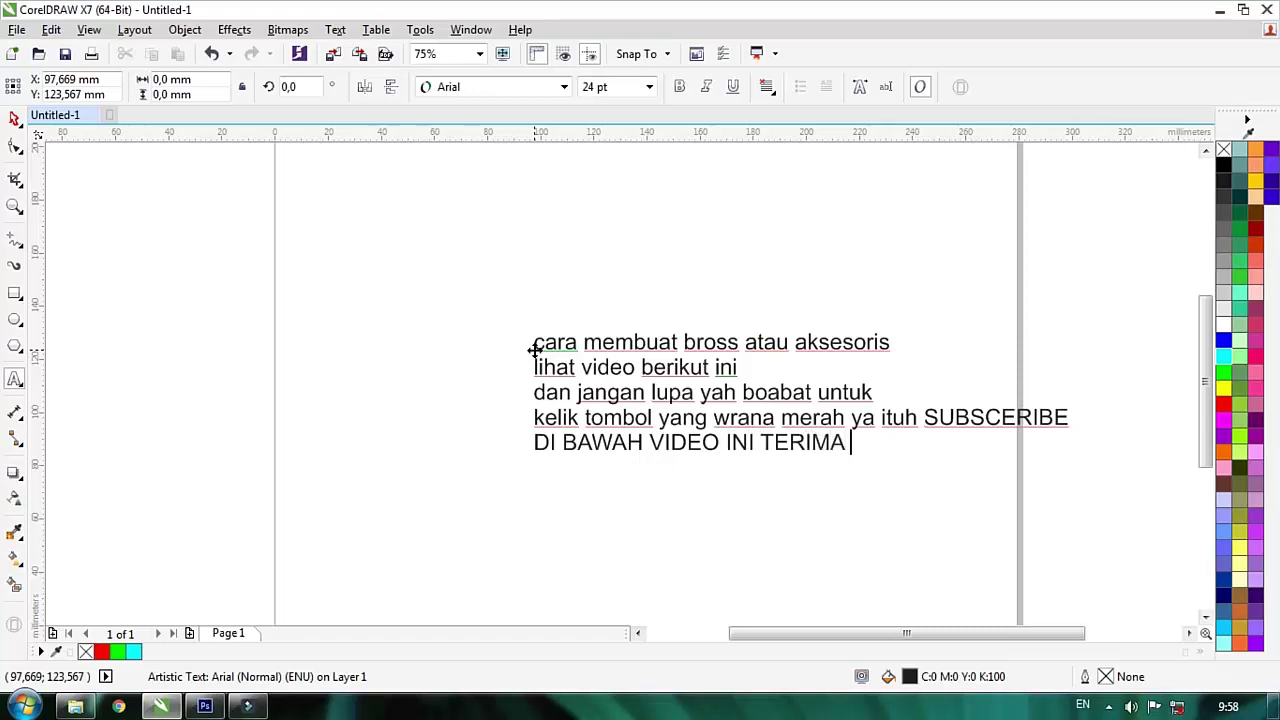
pyautogui.write('KASIH')
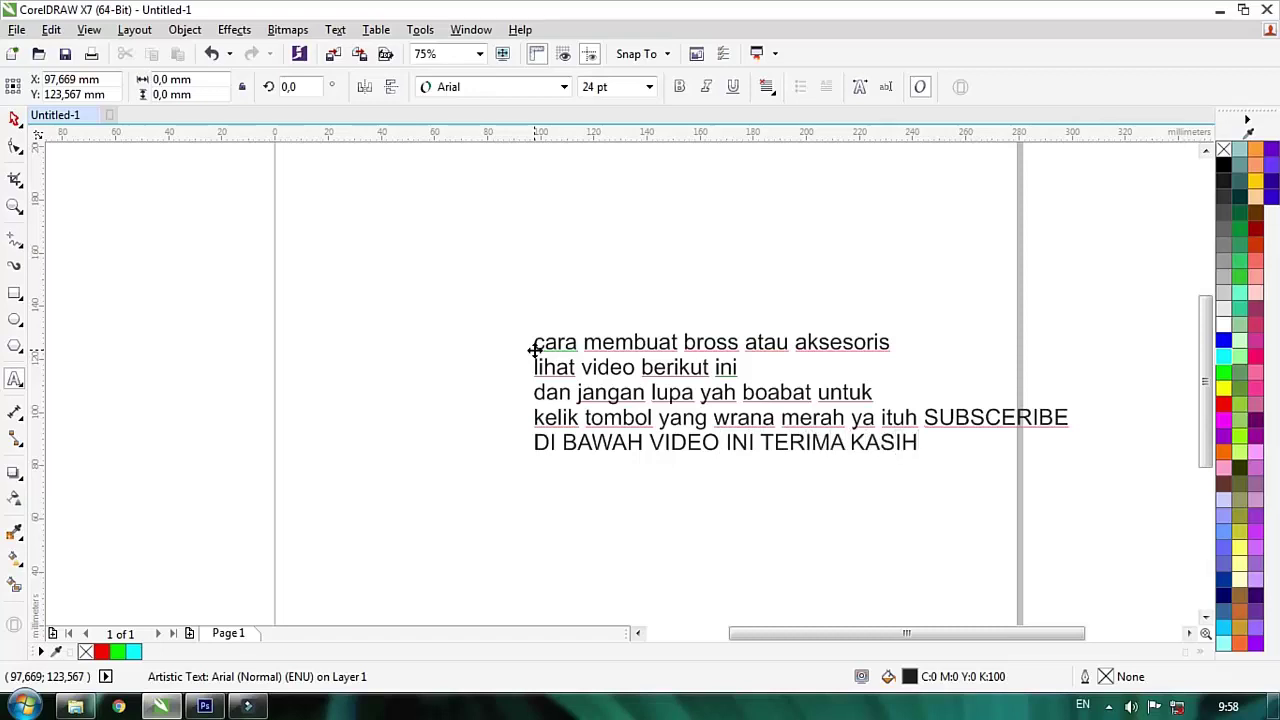
# Move the five-line text block further into the page and delete it.
pyautogui.click(14, 118)
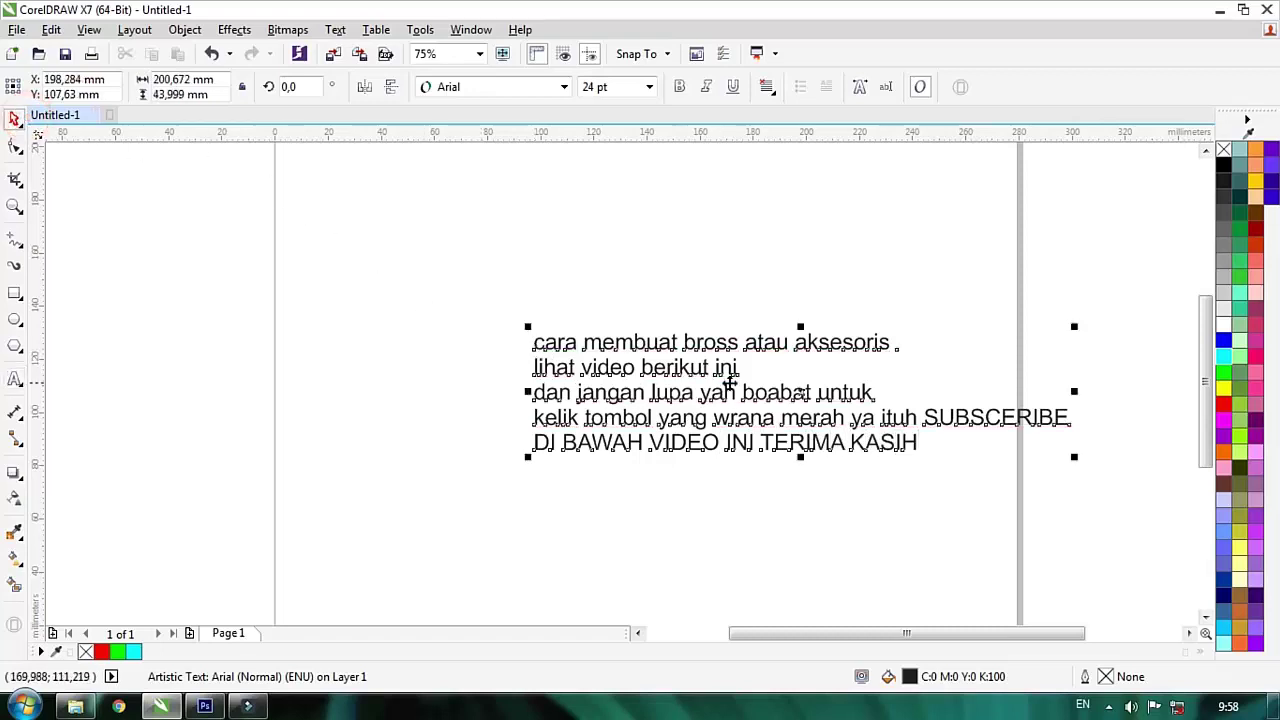
pyautogui.moveTo(708, 345); pyautogui.dragTo(526, 276)
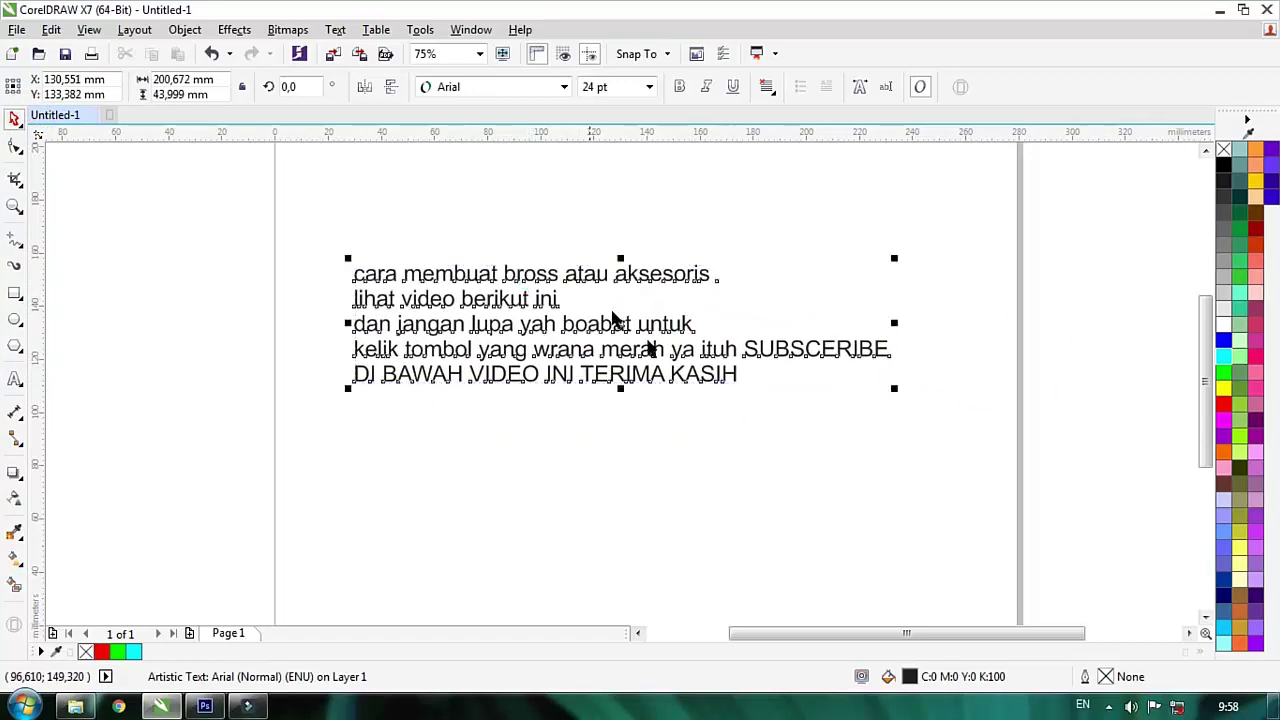
pyautogui.click(732, 490)
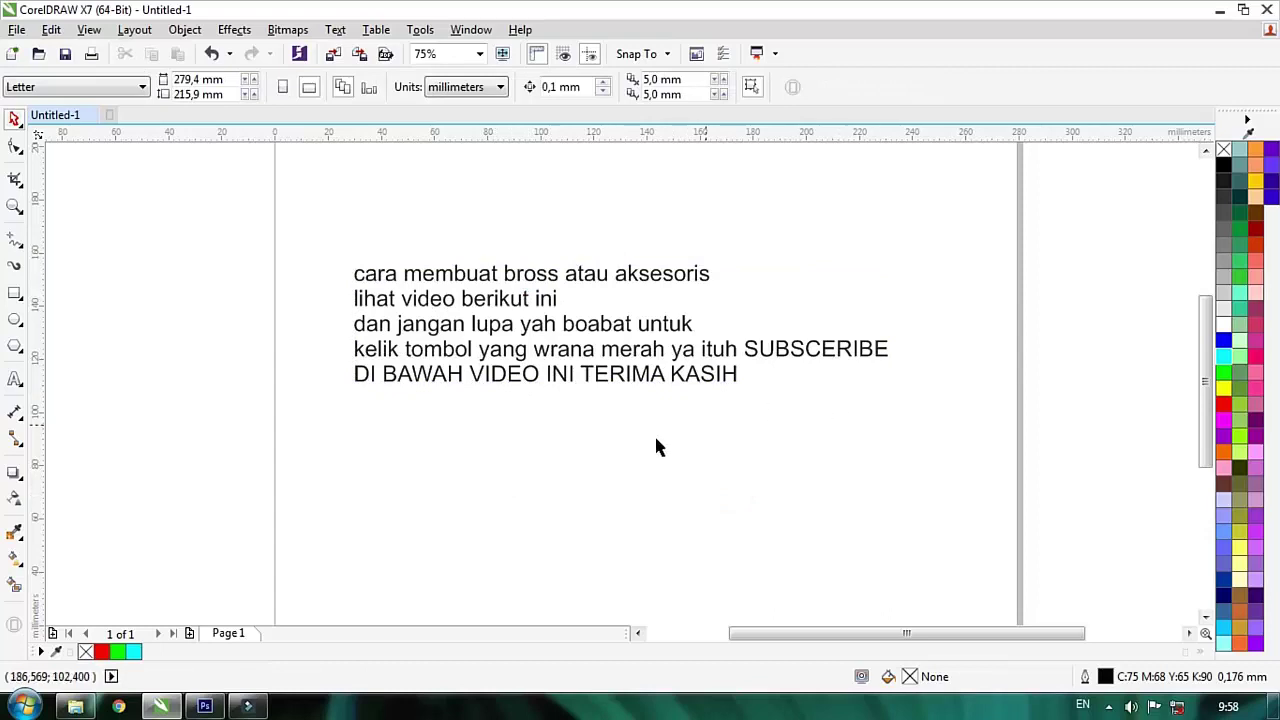
pyautogui.moveTo(300, 492); pyautogui.dragTo(1011, 246)
pyautogui.press('Delete')
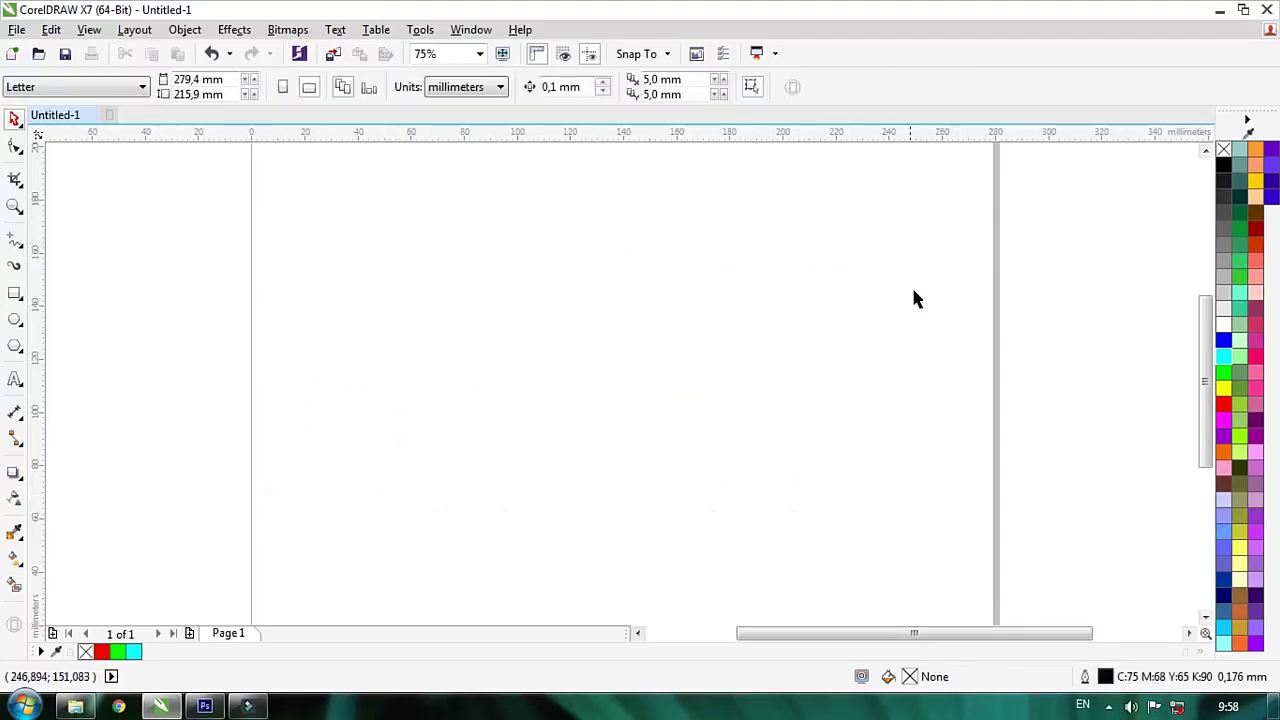
# Draw a perfect circle about 92 mm in diameter on the empty page.
pyautogui.click(15, 319)
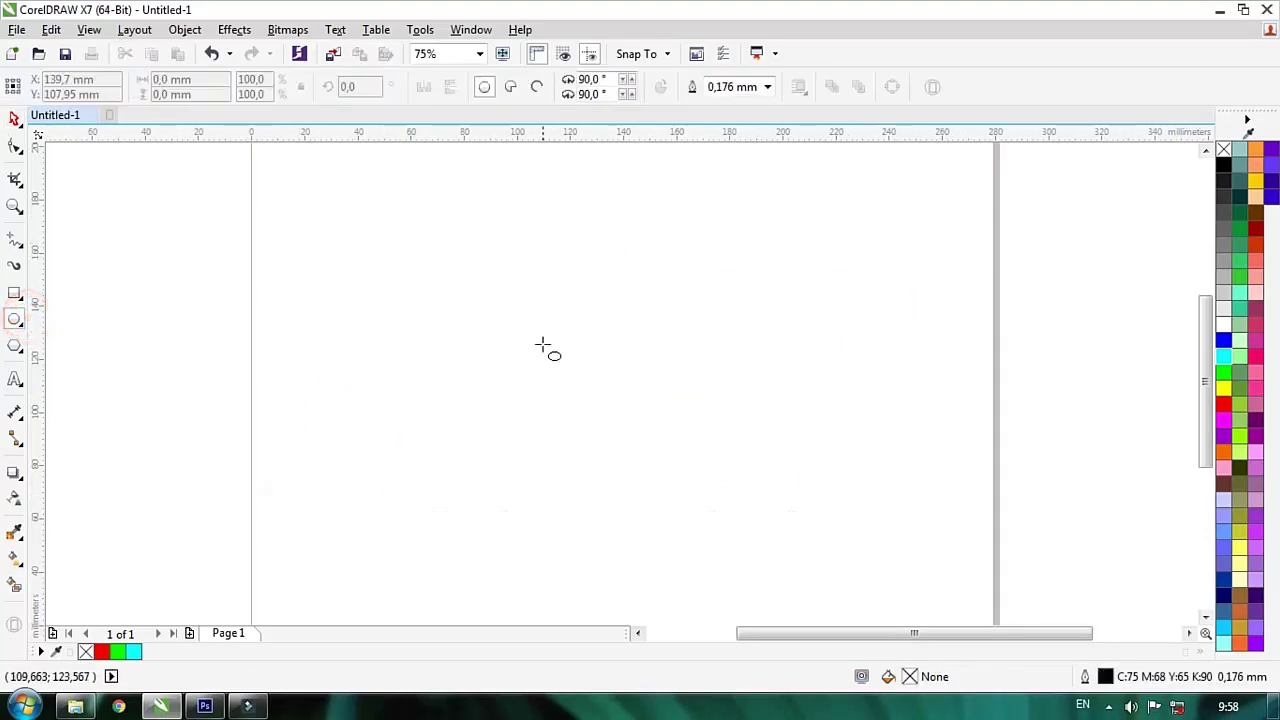
pyautogui.moveTo(452, 306); pyautogui.dragTo(694, 512)
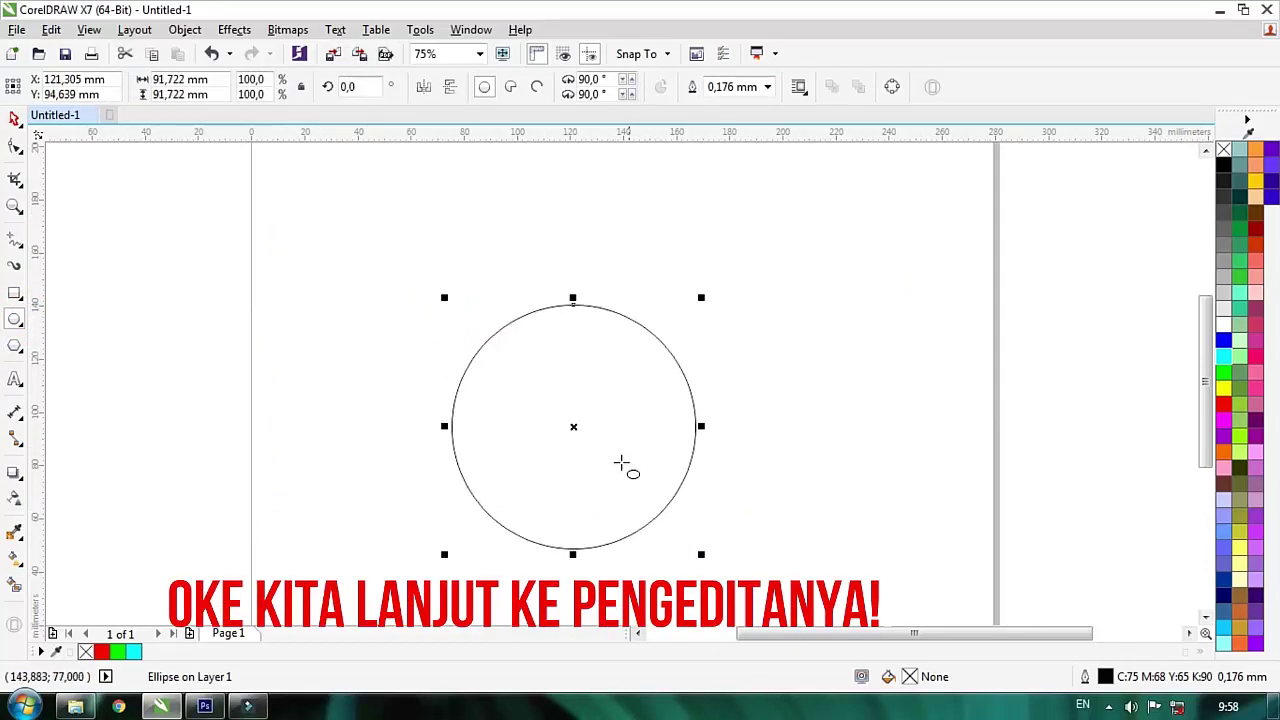
pyautogui.scroll(-1, 621, 462)
pyautogui.press('z')
pyautogui.moveTo(357, 417); pyautogui.dragTo(819, 450)
# Convert the circle to curves and centre it on the page.
pyautogui.press('space')
pyautogui.hotkey('ctrl', 'q')
pyautogui.press('p')
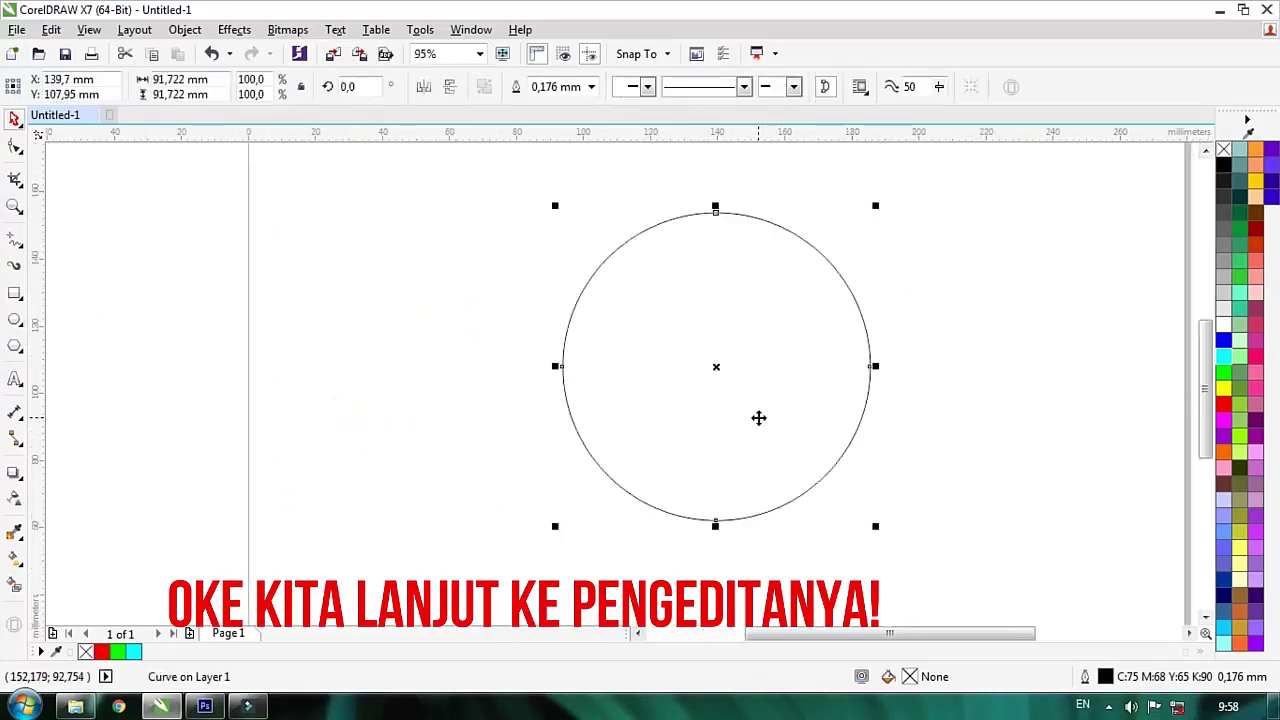
pyautogui.click(1017, 283)
# Fill the centred circle with solid red (#FF0000).
pyautogui.click(822, 310)
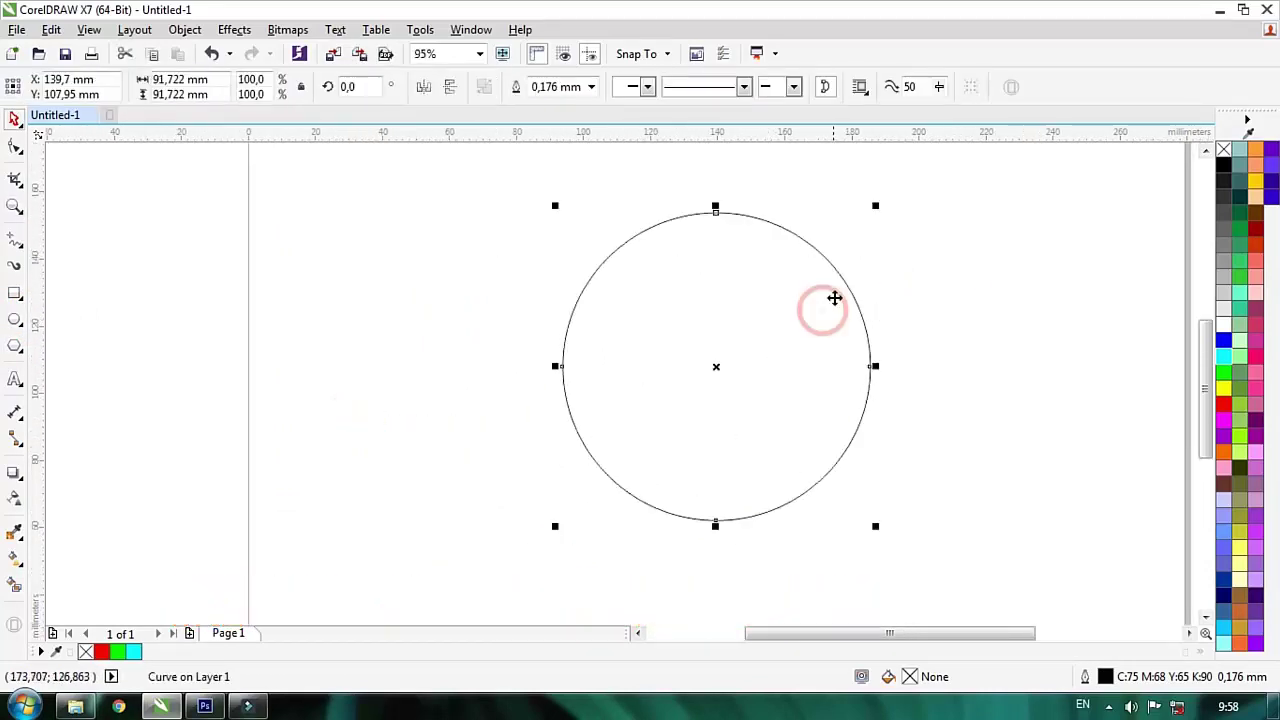
pyautogui.click(1223, 404)
pyautogui.click(1048, 333)
# Make a concentric copy of the red circle scaled to about 85% (about 78 mm) and fill it with pink (#FF99CC).
pyautogui.click(811, 271)
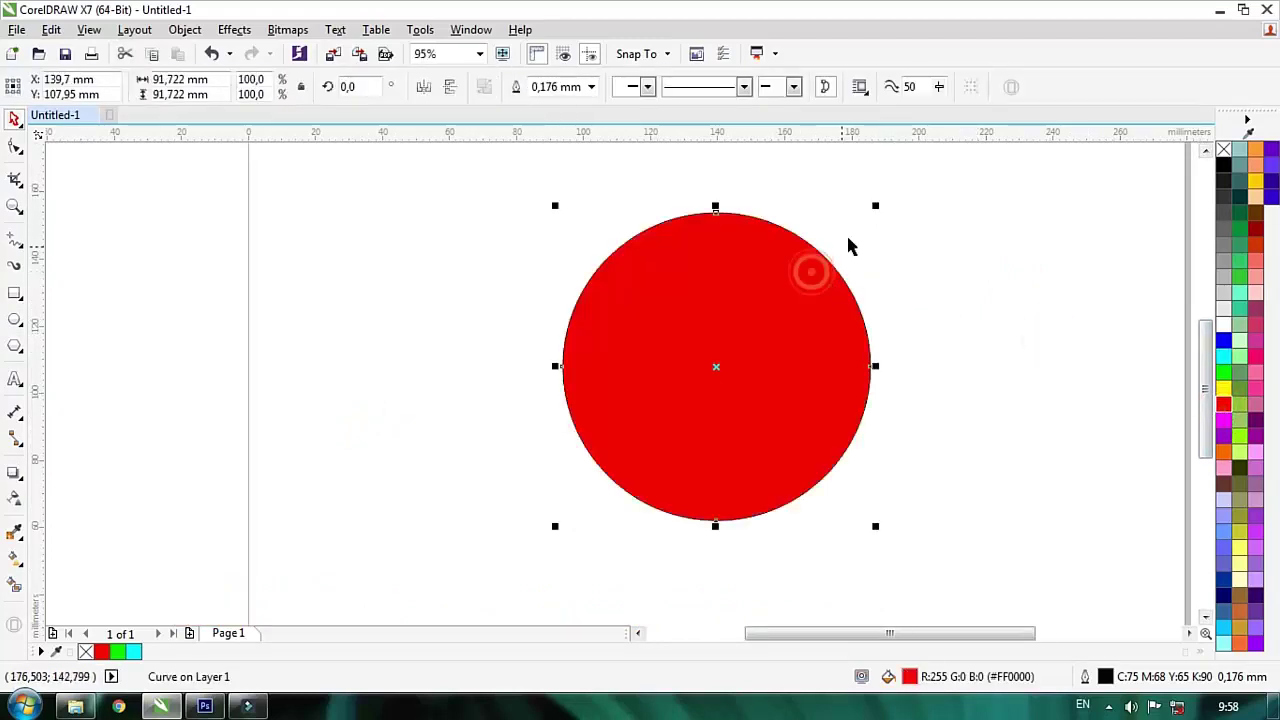
pyautogui.moveTo(879, 206); pyautogui.dragTo(862, 230)
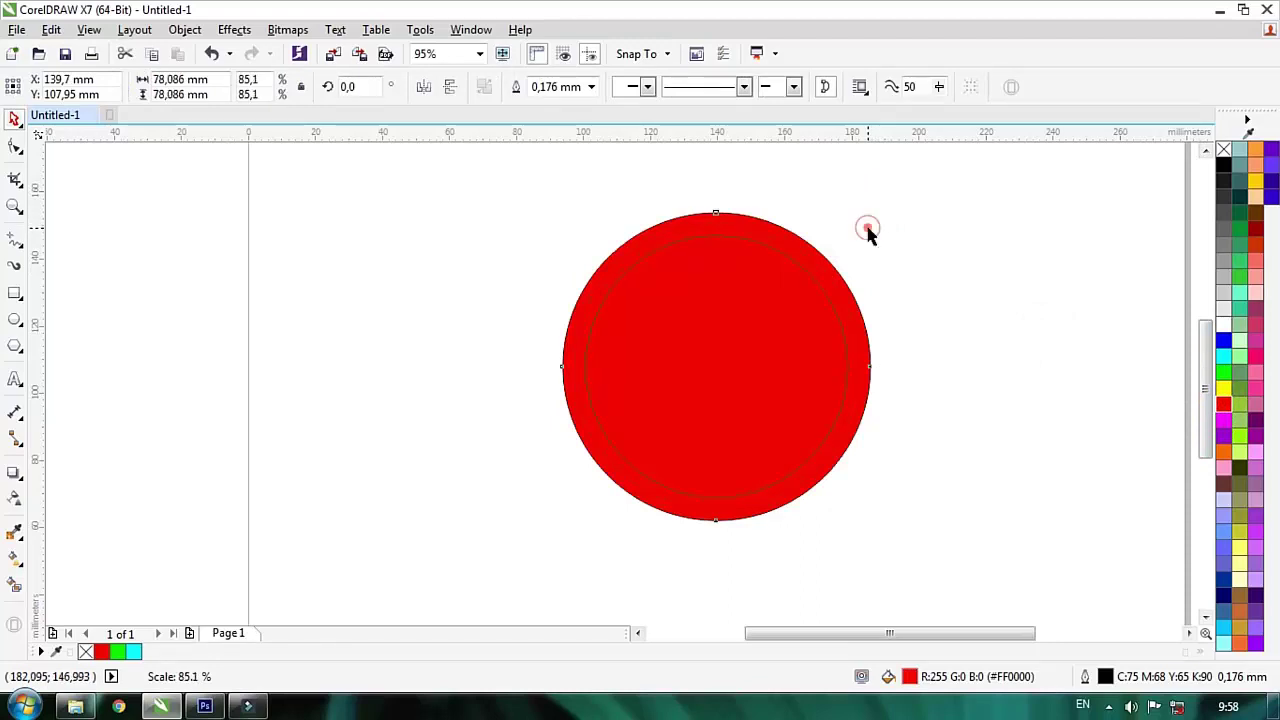
pyautogui.click(1223, 467)
pyautogui.click(1037, 405)
# Change the inner circle's fill to black.
pyautogui.scroll(2, 780, 380)
pyautogui.scroll(-4, 670, 360)
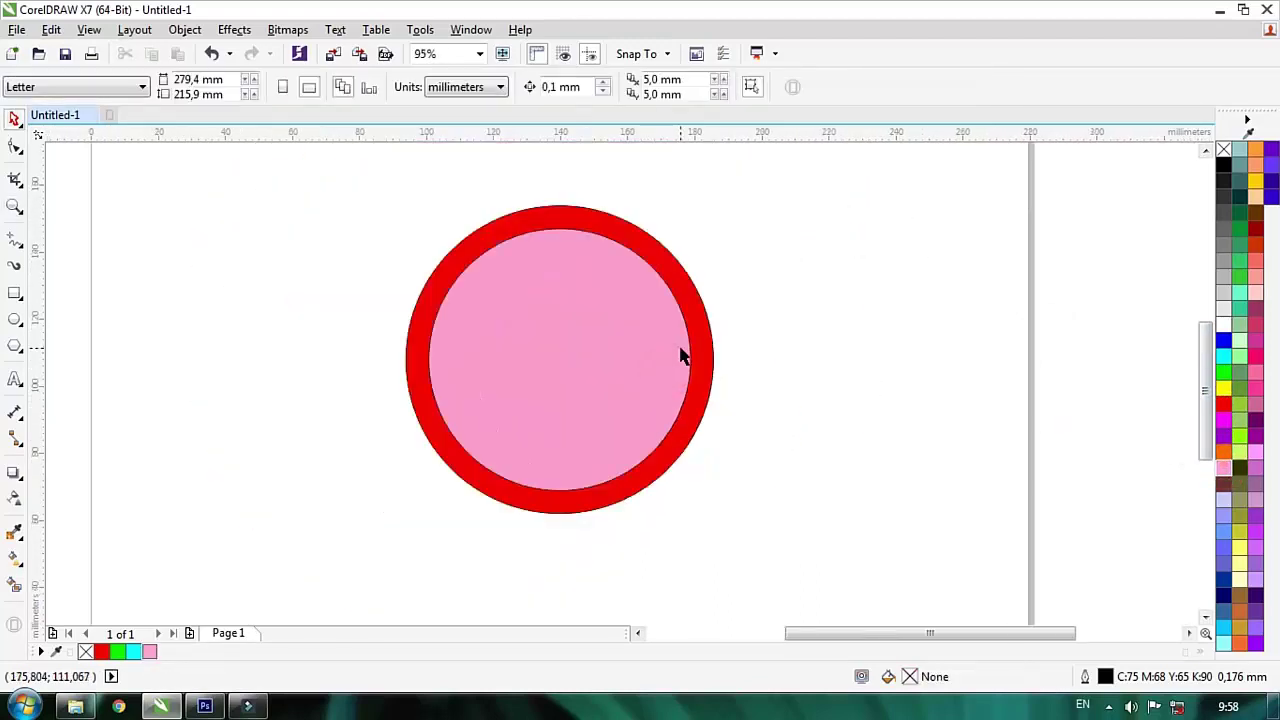
pyautogui.scroll(2, 650, 345)
pyautogui.click(628, 342)
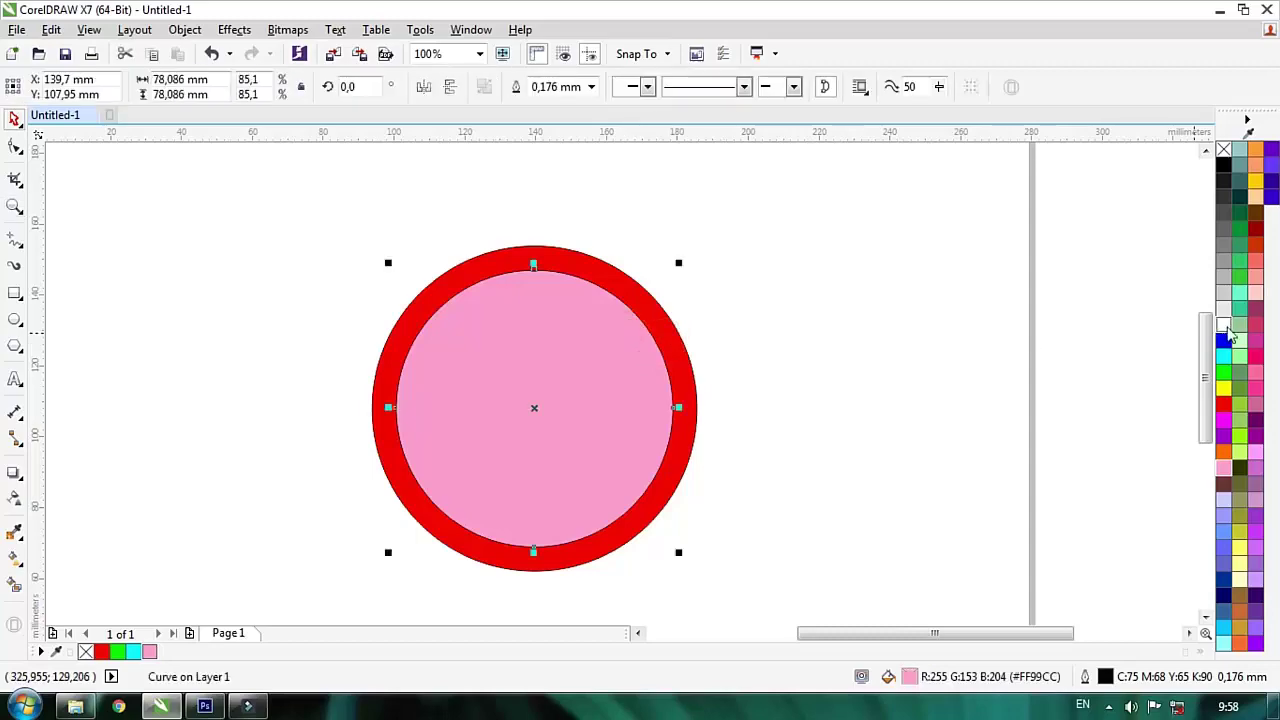
pyautogui.click(1223, 165)
pyautogui.click(787, 290)
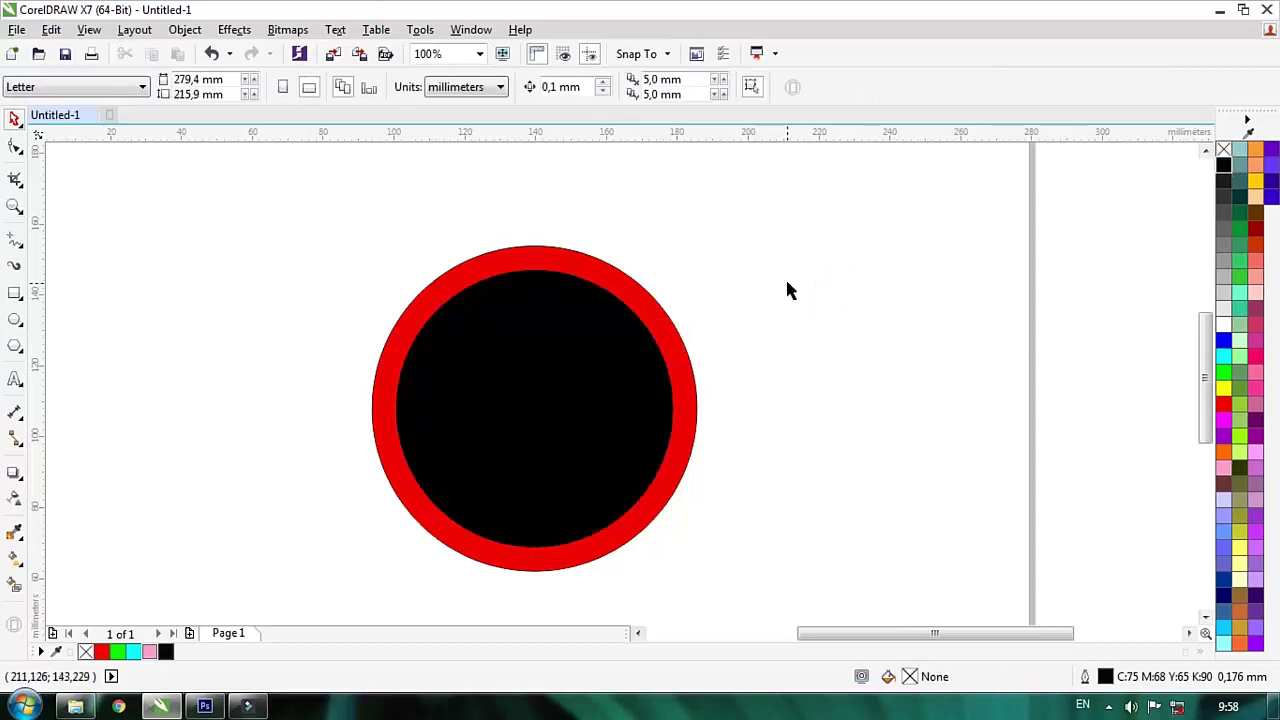
# Switch to File Explorer and place the picture of the woman in a pink hijab from the Pin folder beside the circles.
pyautogui.click(75, 706)
pyautogui.moveTo(218, 260); pyautogui.dragTo(940, 335)
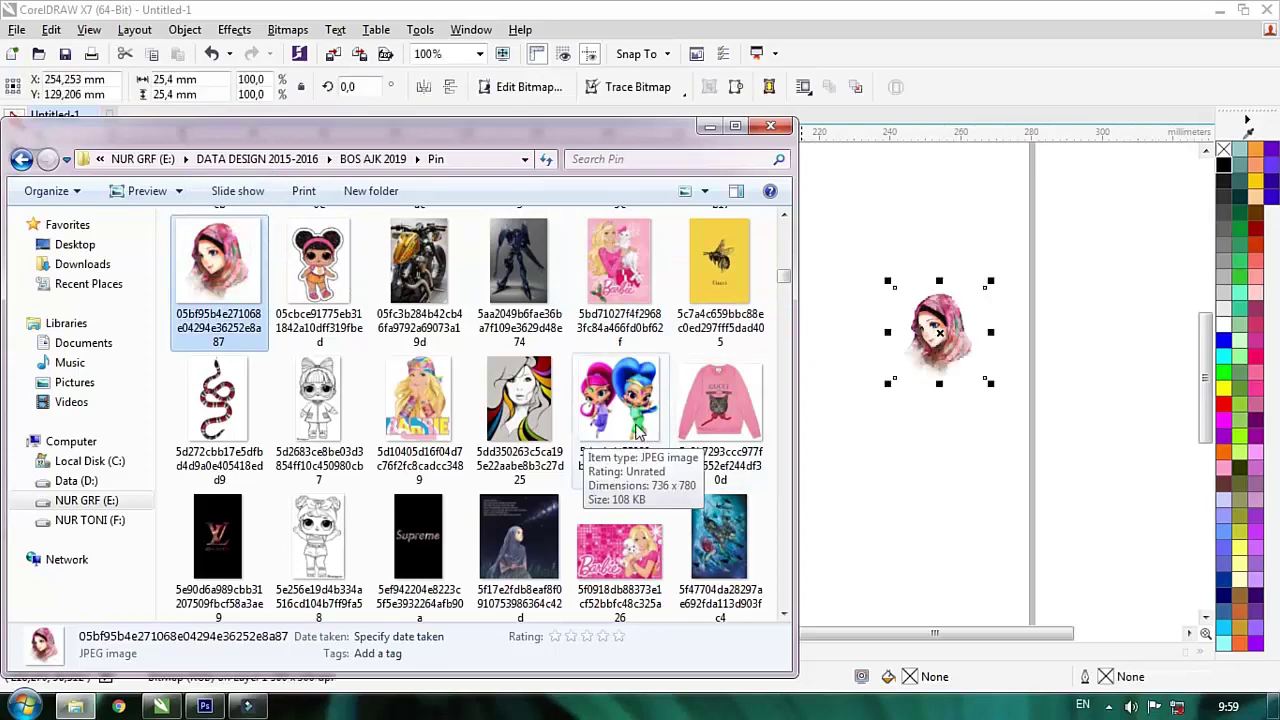
# Find the cartoon picture of the blond girl in a blue dress in the Pin folder and place it below the hijab picture.
pyautogui.scroll(-1, 637, 430)
pyautogui.scroll(-2, 637, 430)
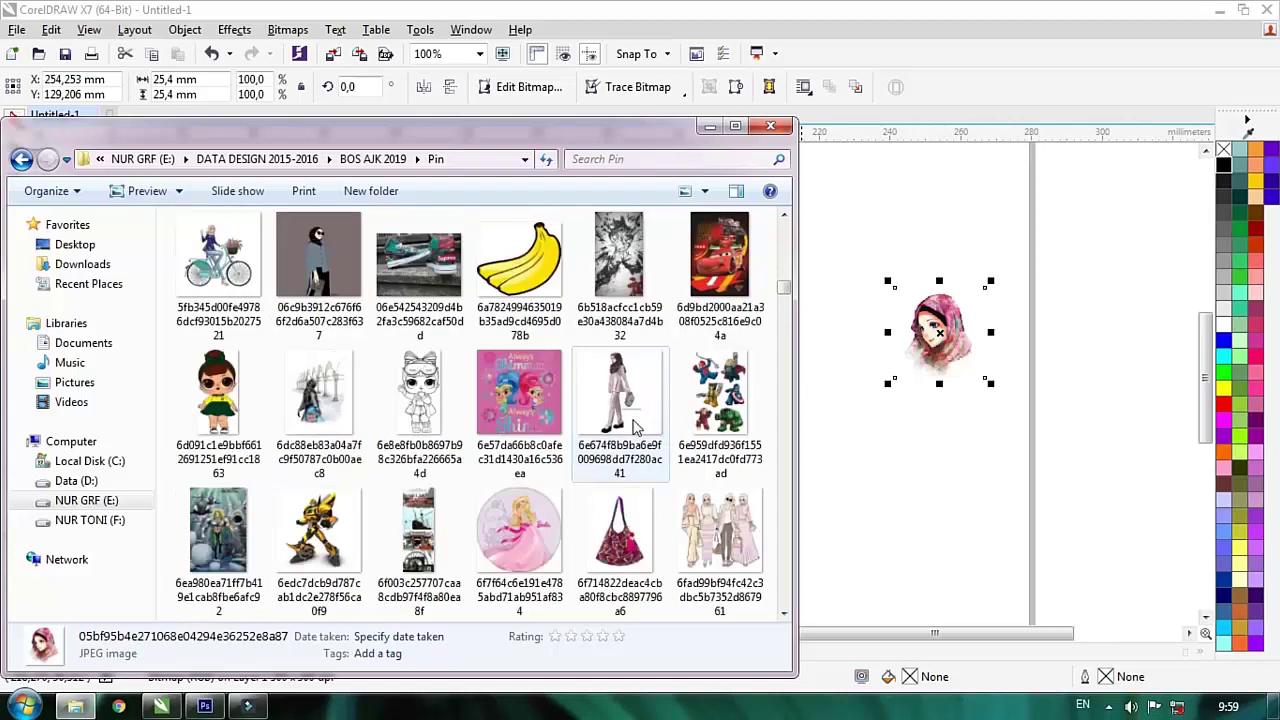
pyautogui.scroll(-2, 637, 428)
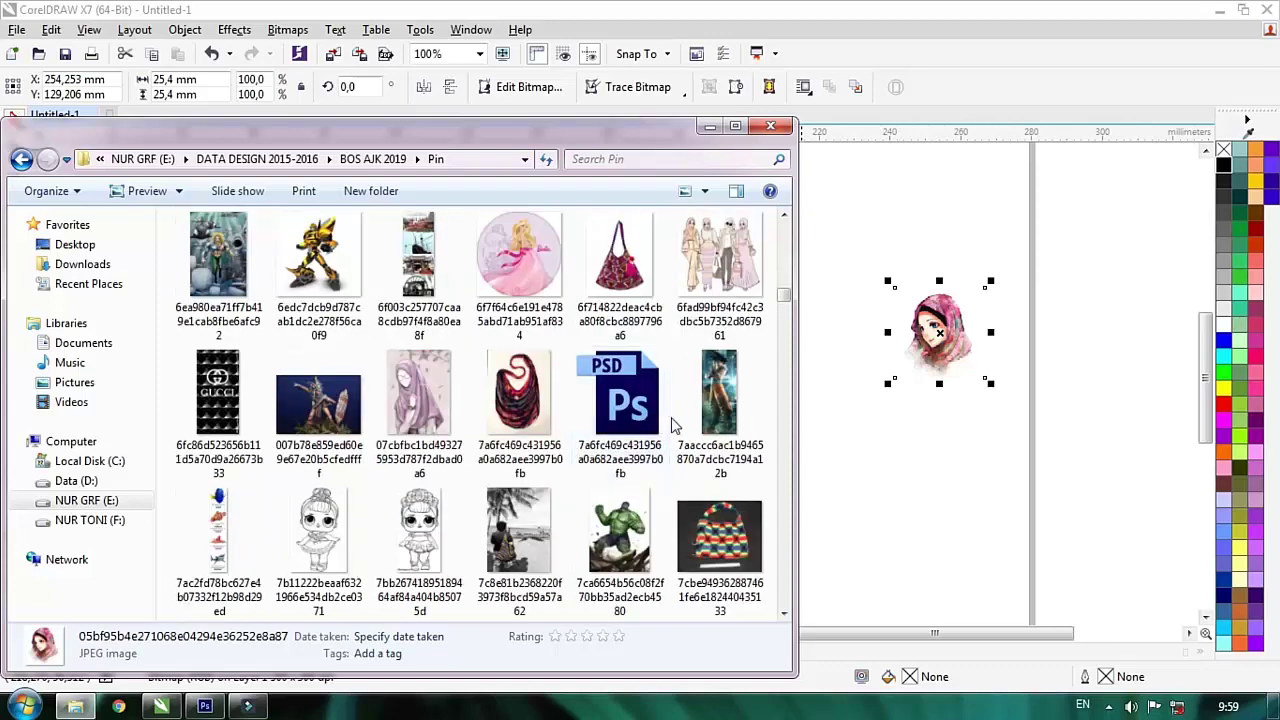
pyautogui.scroll(-2, 680, 430)
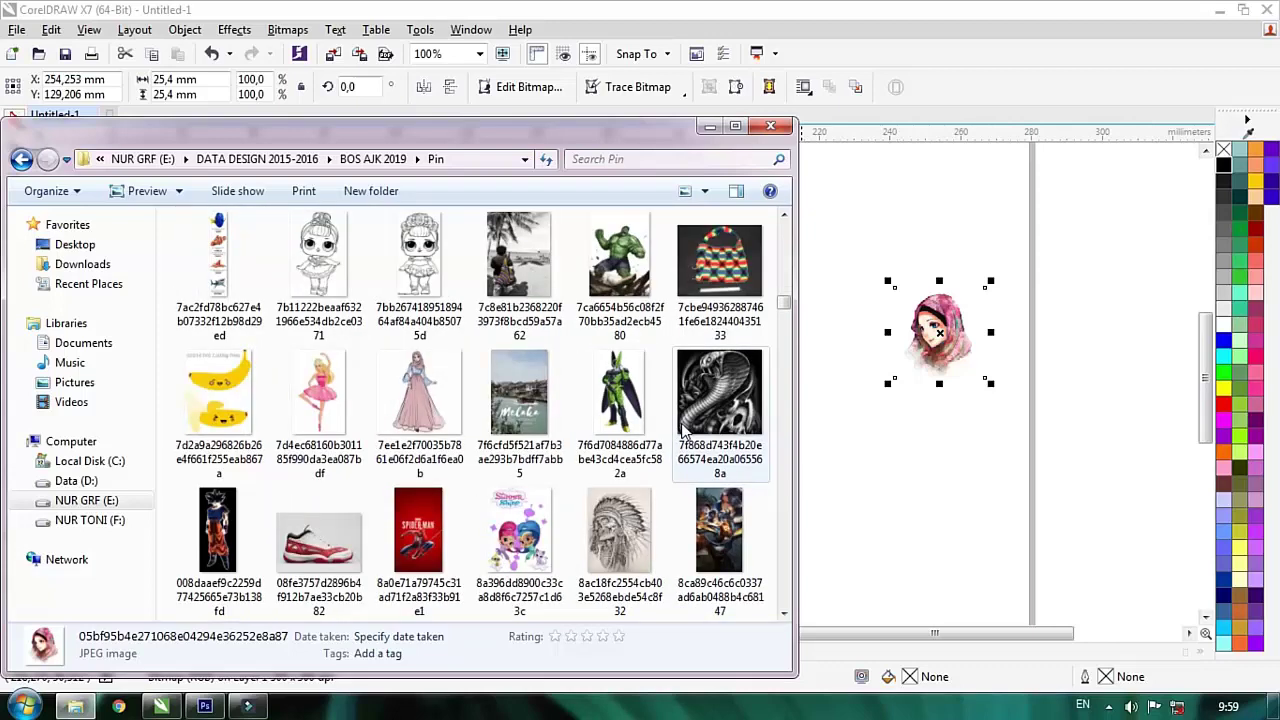
pyautogui.scroll(-2, 730, 415)
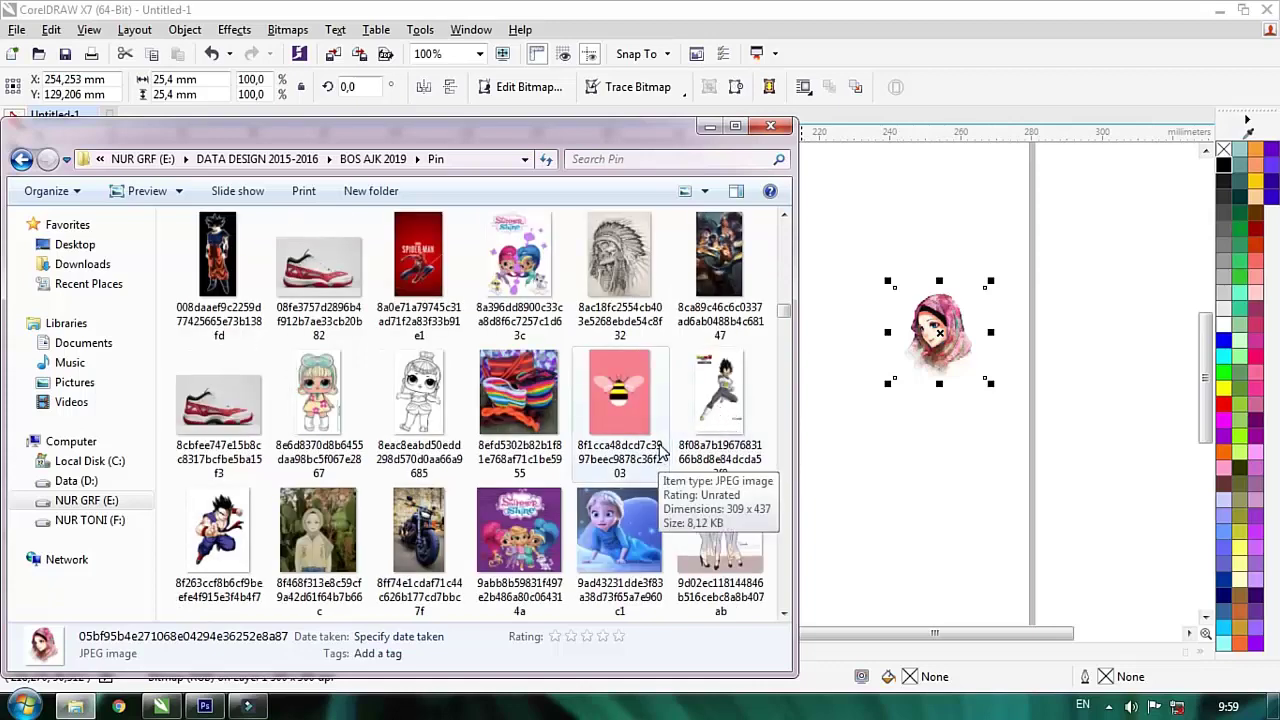
pyautogui.moveTo(630, 530); pyautogui.dragTo(996, 470)
pyautogui.scroll(-1, 724, 432)
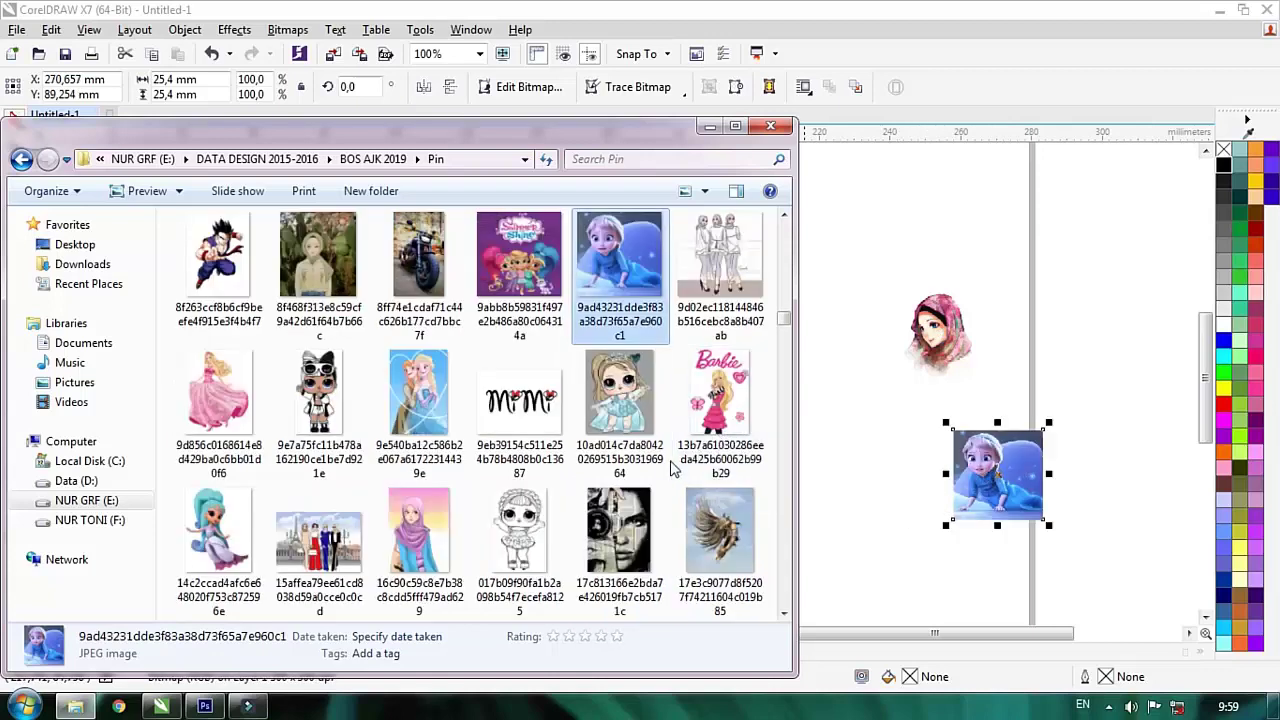
# Bring the picture of the woman in a purple hijab and blue jacket from the Pin folder beside the other two pictures.
pyautogui.moveTo(425, 530); pyautogui.dragTo(1137, 354)
pyautogui.click(1126, 473)
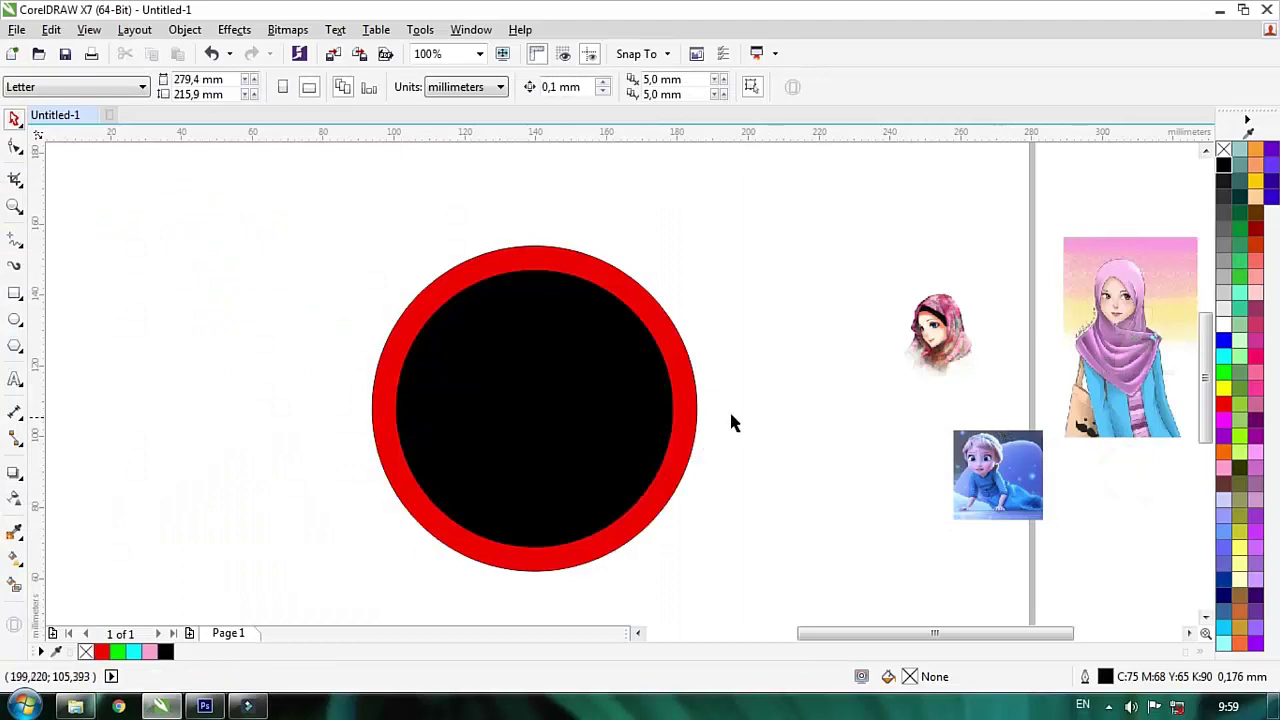
# Remove the outline from both the red and the black circle.
pyautogui.scroll(-2, 728, 411)
pyautogui.press('F2')
pyautogui.moveTo(560, 350); pyautogui.dragTo(948, 511)
pyautogui.moveTo(199, 481); pyautogui.dragTo(624, 188)
pyautogui.moveTo(440, 280); pyautogui.dragTo(557, 334)
pyautogui.hotkey('ctrl', 'z')
pyautogui.rightClick(1223, 150)
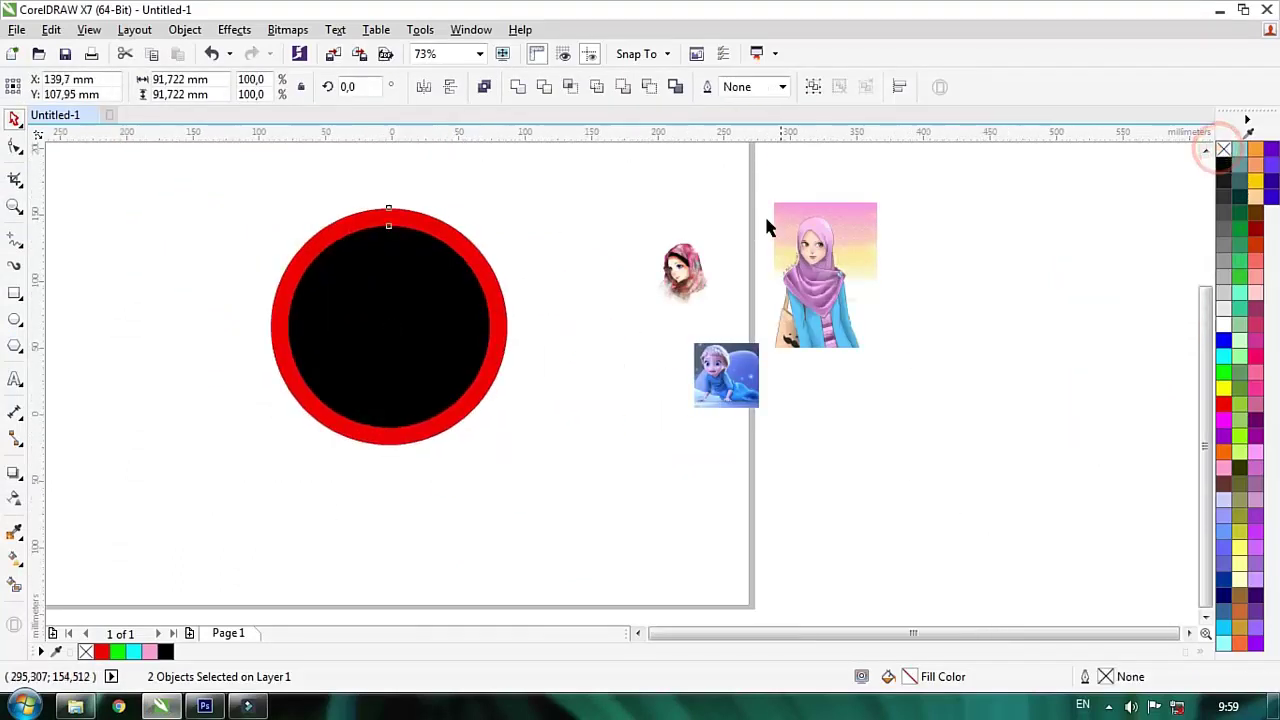
# Move both circles together to the left part of the page, centred at about X 58 mm.
pyautogui.scroll(-2, 766, 220)
pyautogui.scroll(2, 703, 286)
pyautogui.click(712, 285)
pyautogui.moveTo(727, 272); pyautogui.dragTo(337, 551)
pyautogui.moveTo(628, 330); pyautogui.dragTo(411, 350)
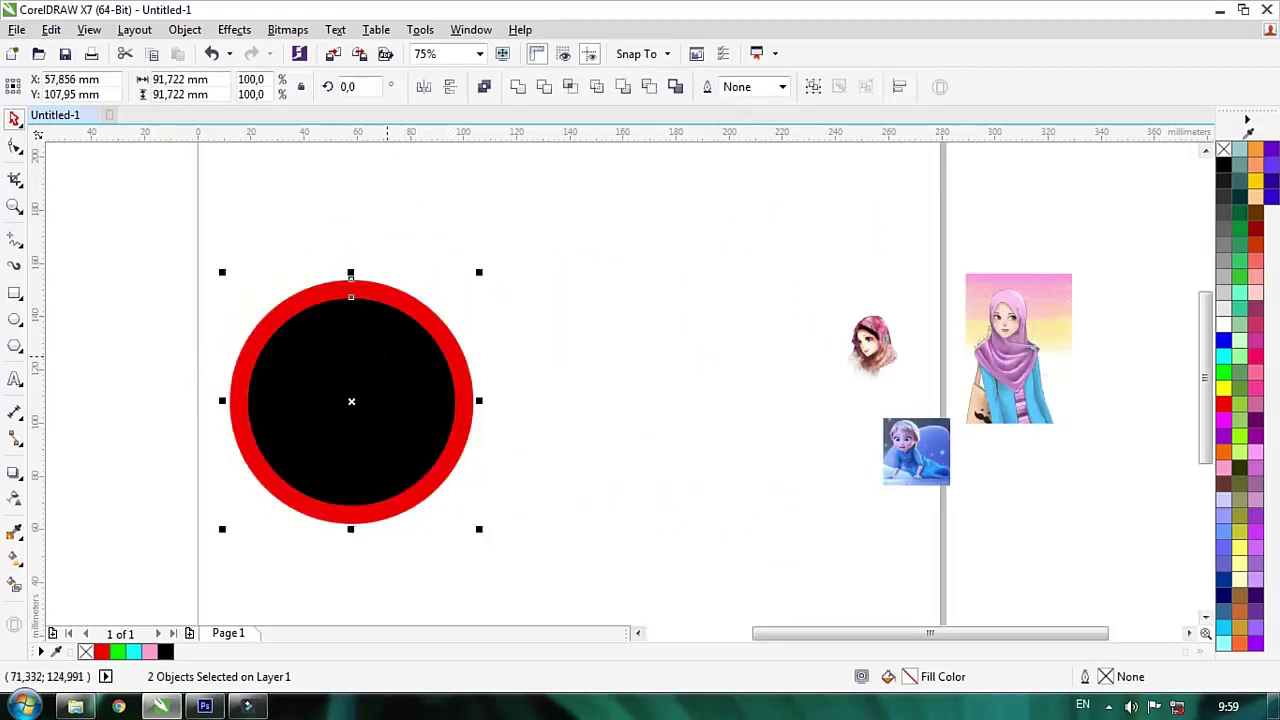
# Copy and paste the pair of circles and place the duplicate level with the original, centred at about X 176 mm.
pyautogui.rightClick(390, 274)
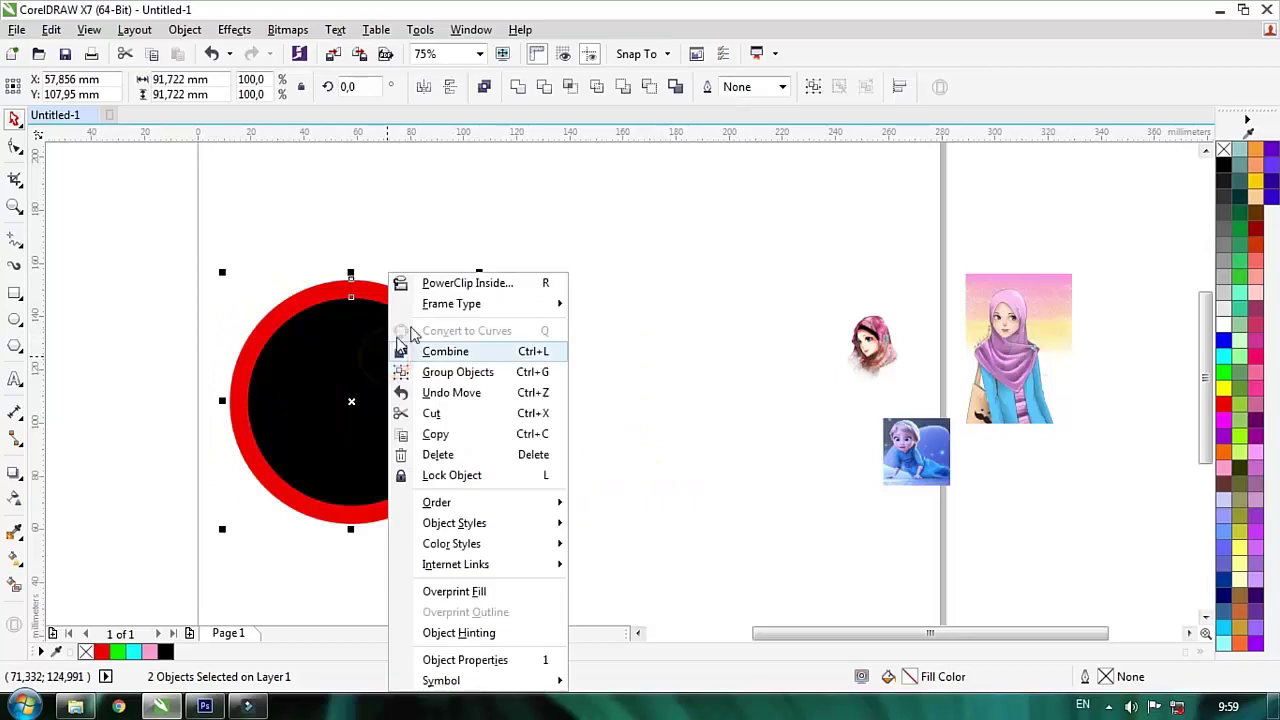
pyautogui.click(440, 434)
pyautogui.click(652, 422)
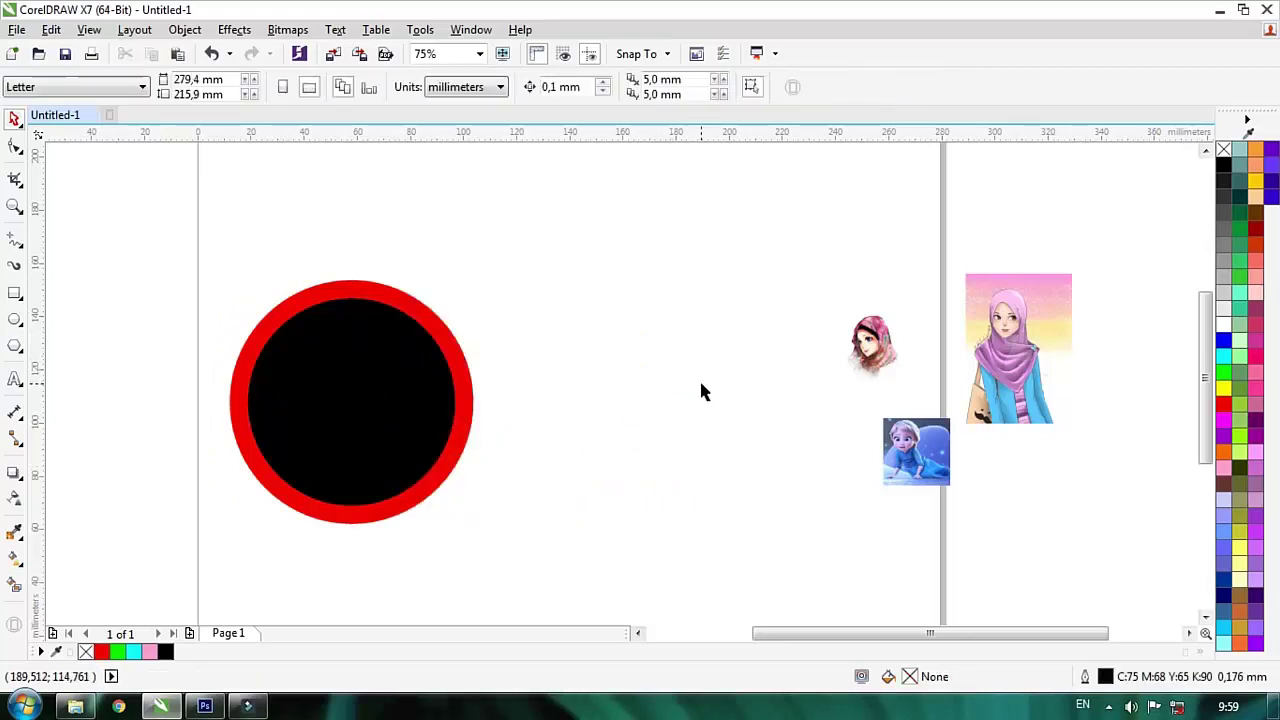
pyautogui.hotkey('ctrl', 'v')
pyautogui.moveTo(349, 286); pyautogui.dragTo(651, 286)
pyautogui.moveTo(669, 431); pyautogui.dragTo(682, 431)
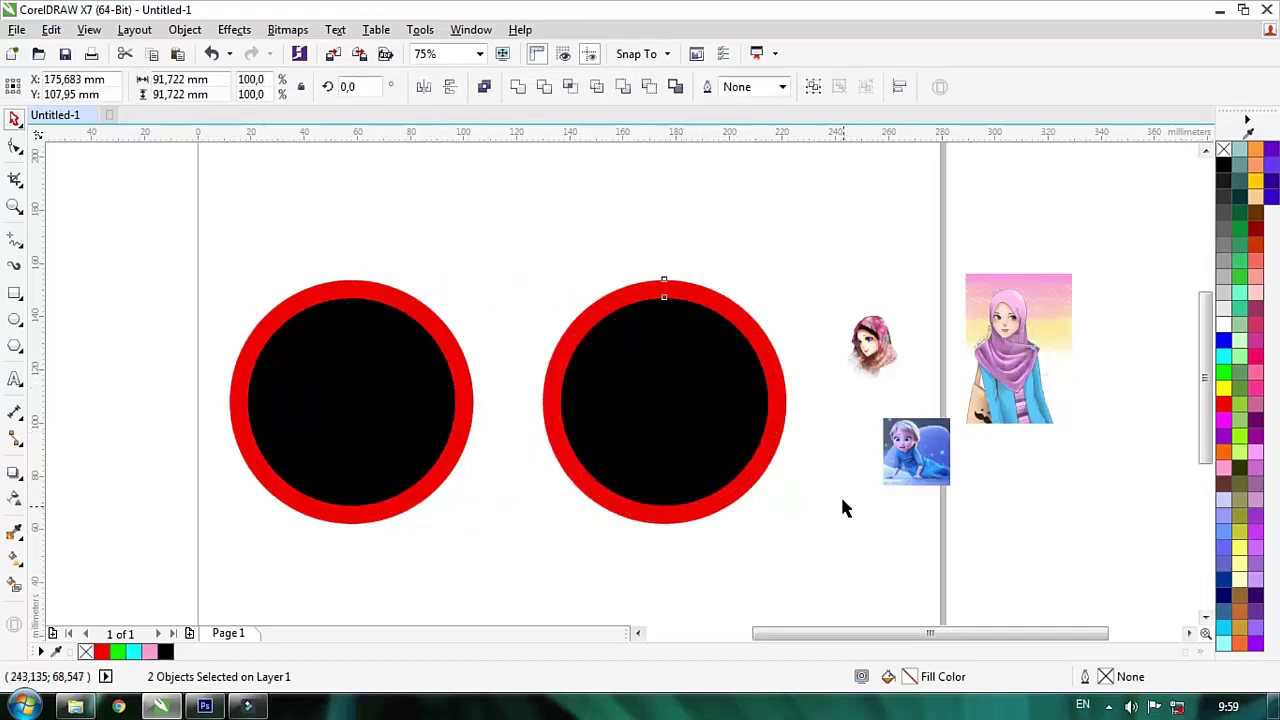
# Position the pink hijab picture over the second pair of circles and enlarge it to about 79 mm.
pyautogui.click(855, 396)
pyautogui.moveTo(855, 396); pyautogui.dragTo(877, 246)
pyautogui.scroll(2, 700, 390)
pyautogui.moveTo(740, 354); pyautogui.dragTo(740, 320)
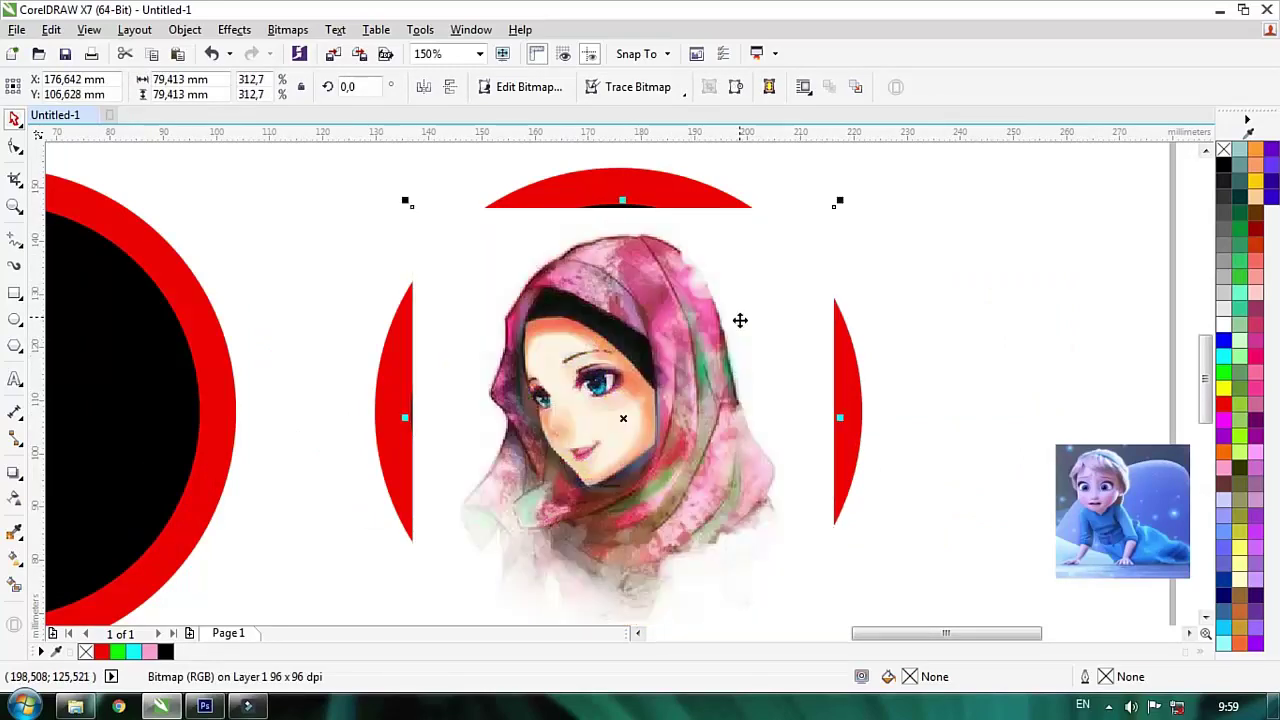
# Enlarge the pink hijab picture to about 86 mm and move it off the circles to their right.
pyautogui.scroll(-2, 714, 371)
pyautogui.scroll(1, 706, 394)
pyautogui.scroll(-1, 721, 390)
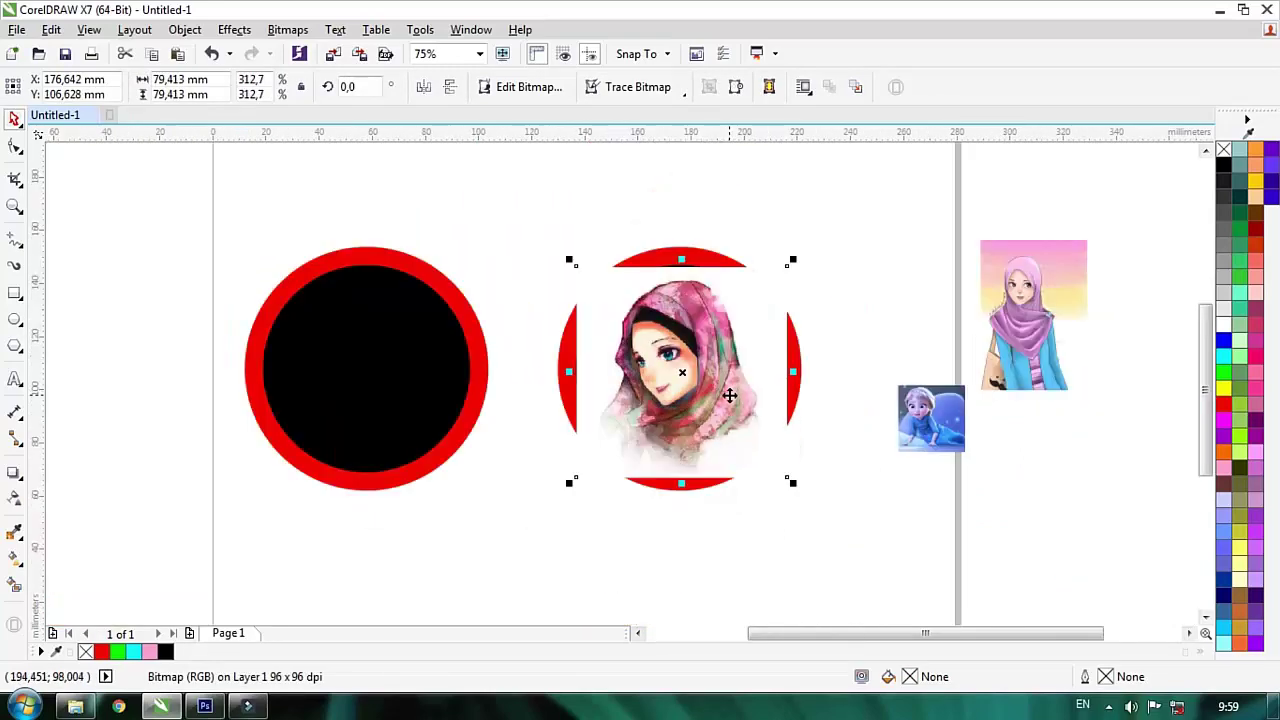
pyautogui.moveTo(792, 261); pyautogui.dragTo(802, 250)
pyautogui.moveTo(710, 326); pyautogui.dragTo(948, 345)
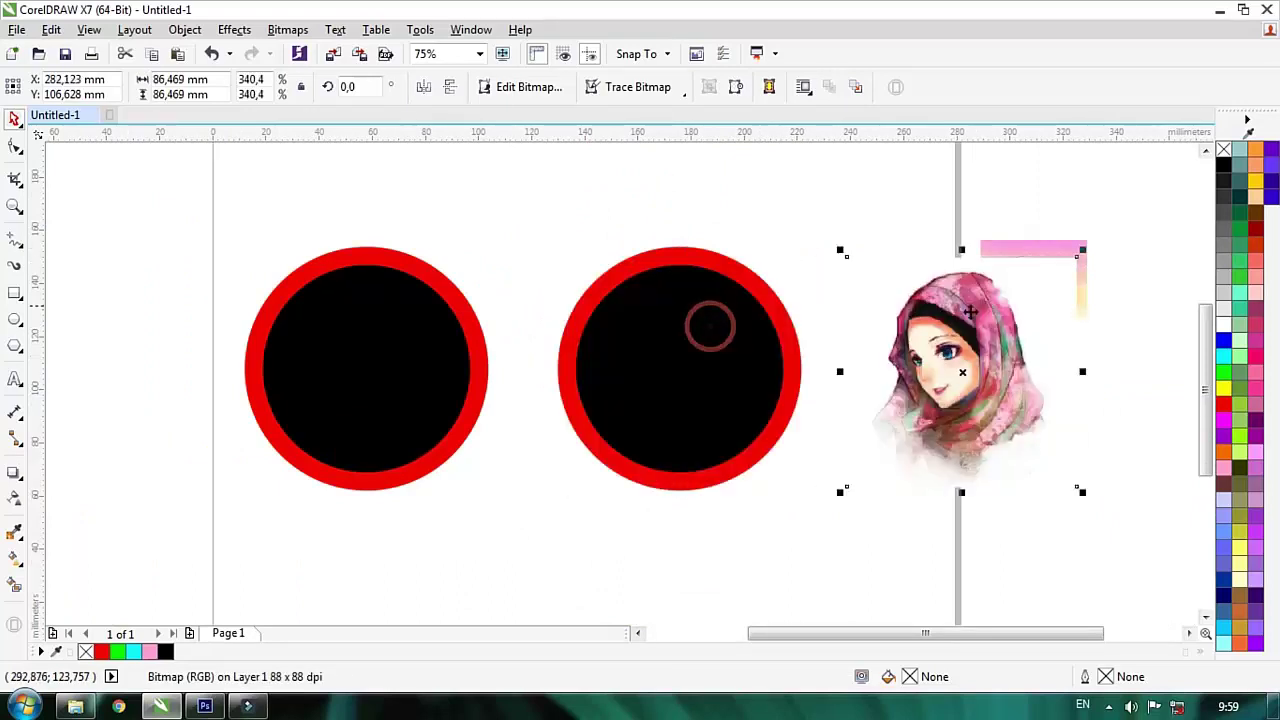
# PowerClip the pink hijab picture inside the black circle of the second pin.
pyautogui.click(235, 30)
pyautogui.moveTo(263, 55)
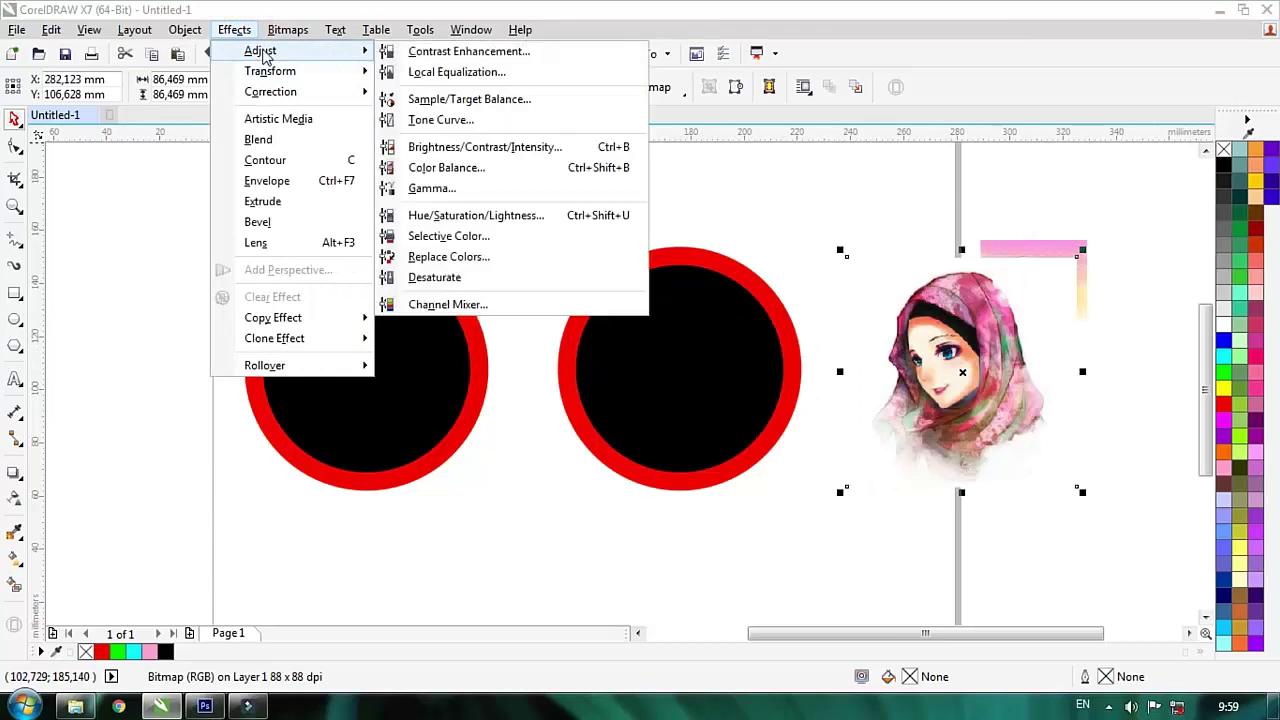
pyautogui.click(169, 51)
pyautogui.click(185, 32)
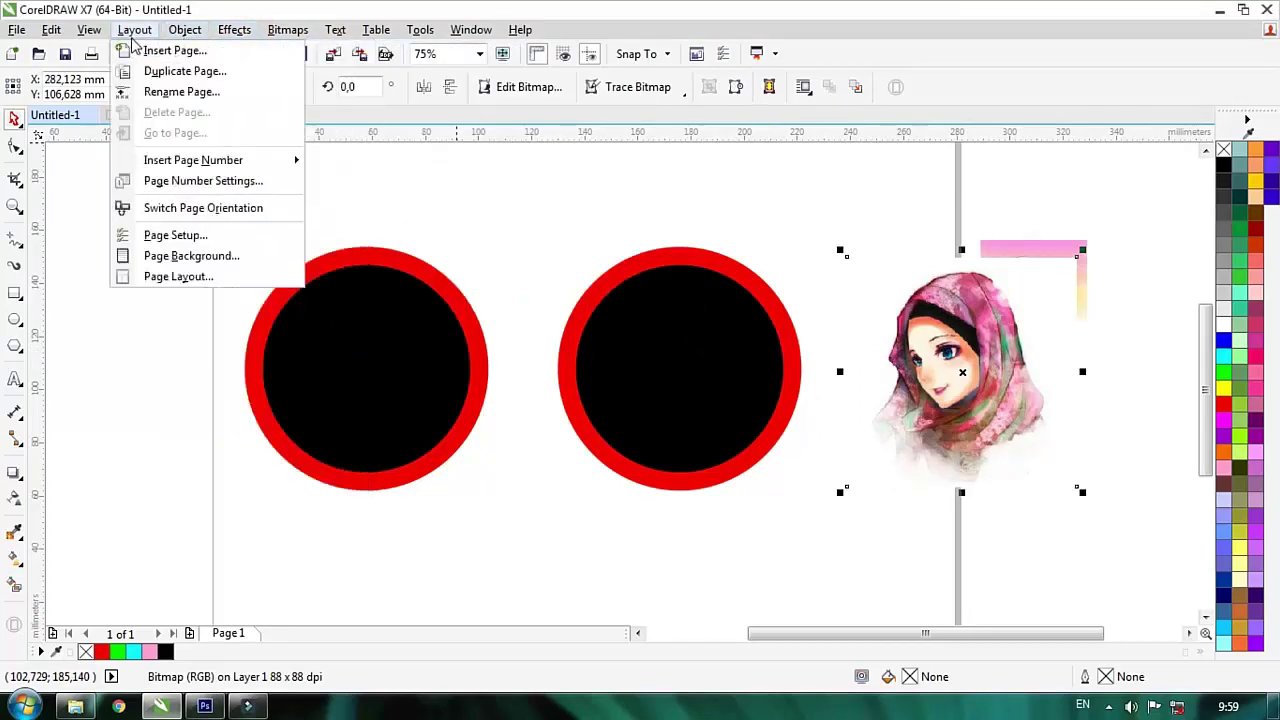
pyautogui.moveTo(219, 36)
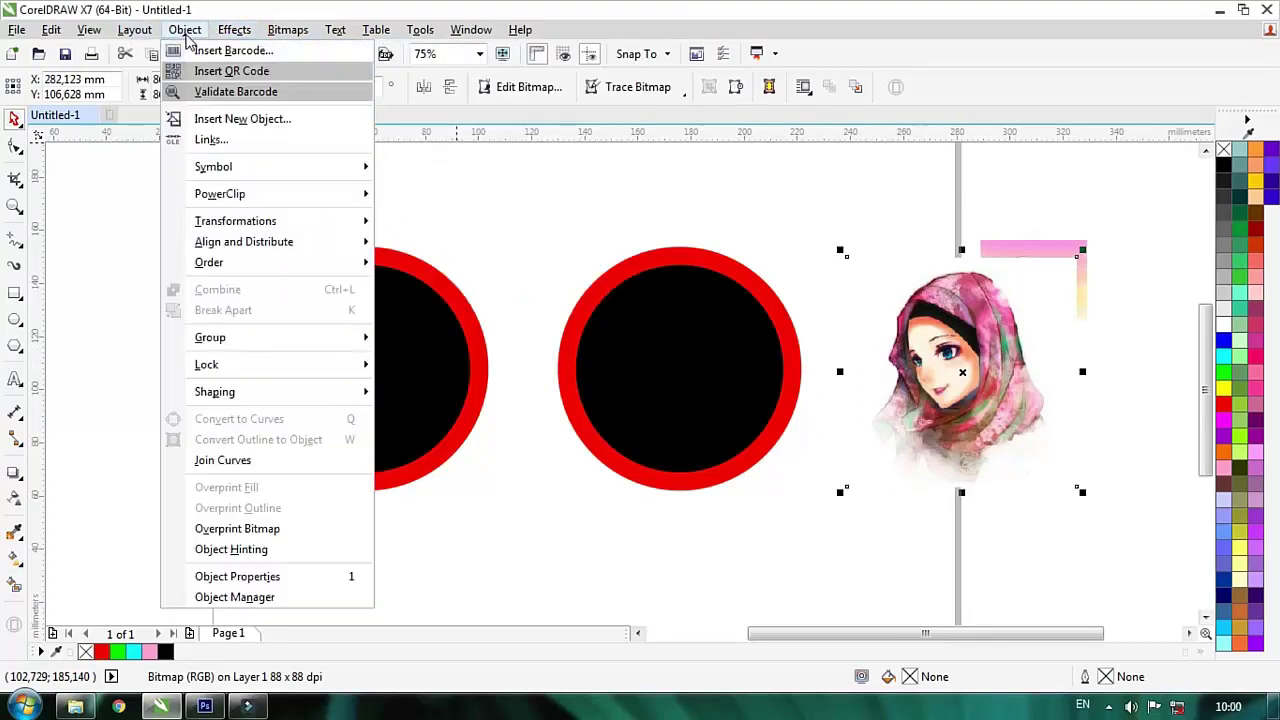
pyautogui.moveTo(229, 194)
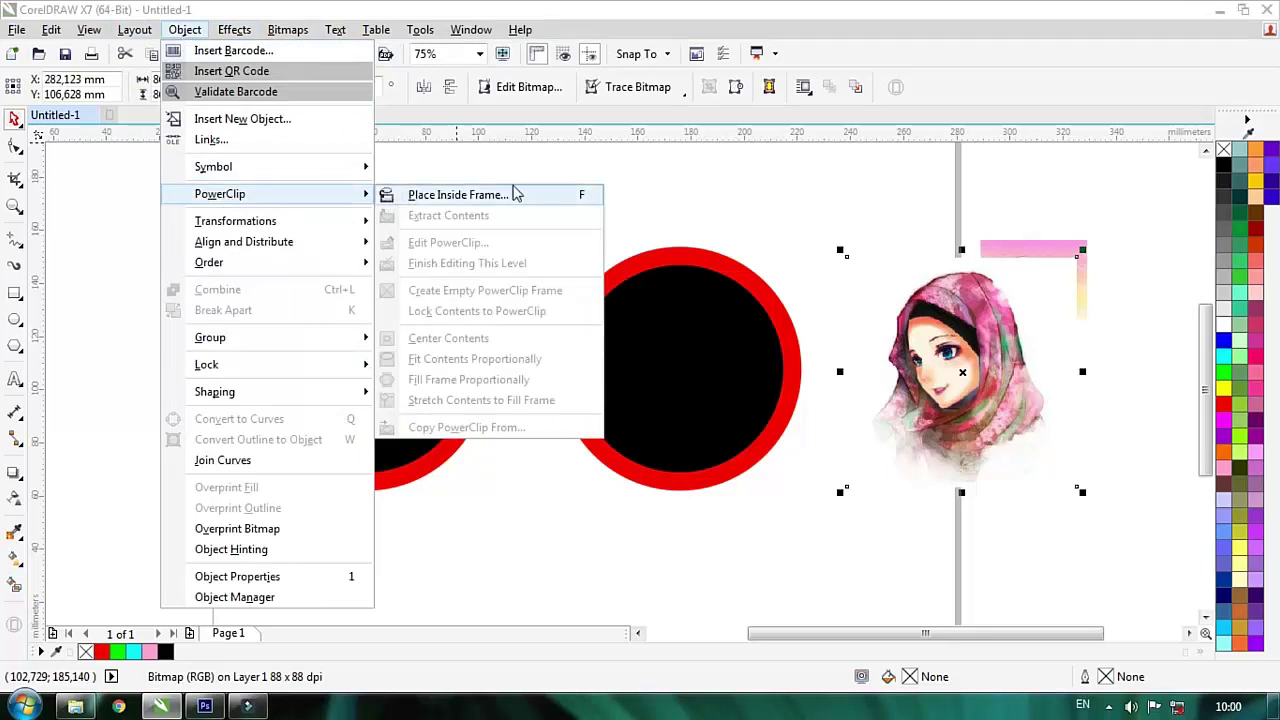
pyautogui.click(490, 197)
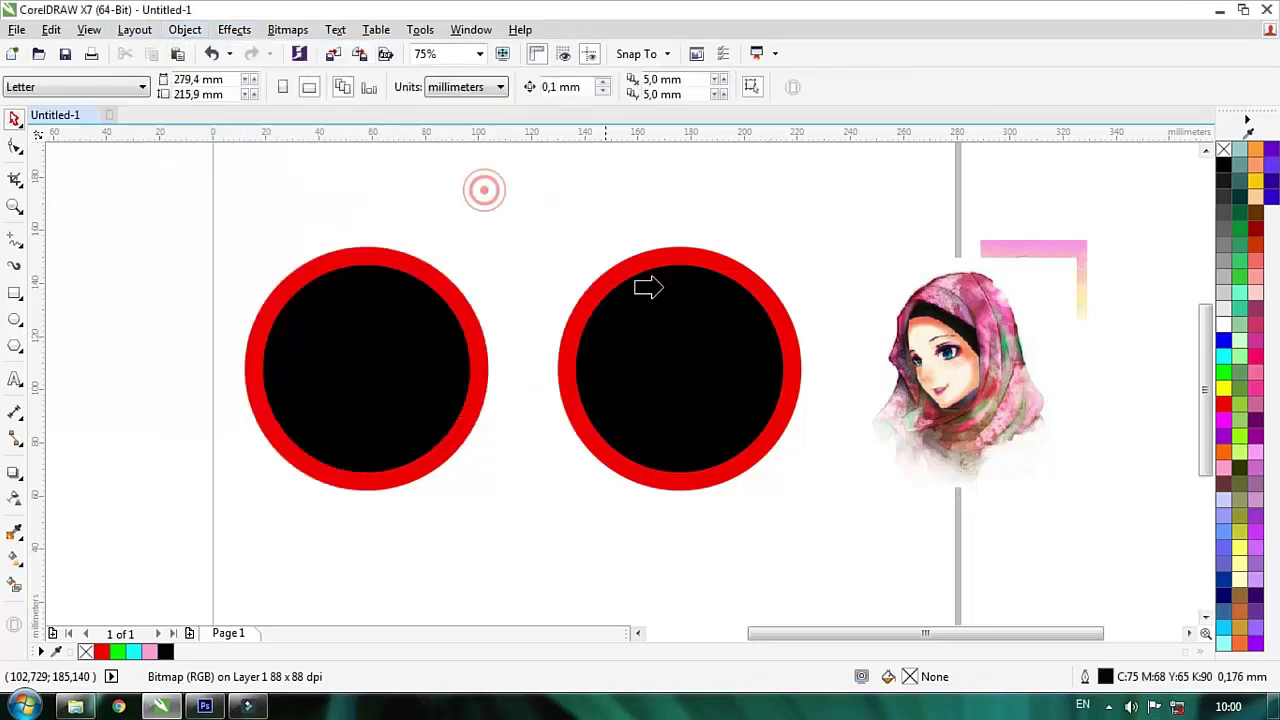
pyautogui.click(677, 372)
pyautogui.click(858, 345)
# Duplicate the clipped hijab circle up and to the right, and delete the picture from the copy.
pyautogui.press('z')
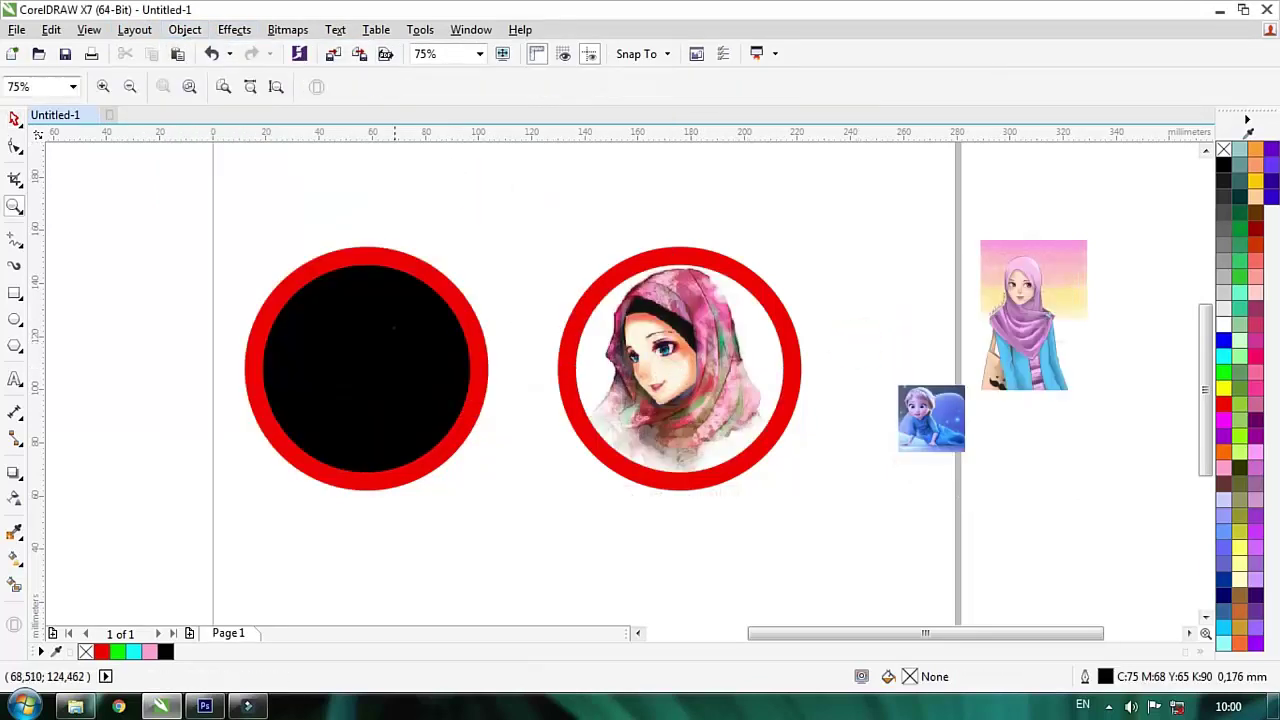
pyautogui.moveTo(396, 326); pyautogui.dragTo(1063, 465)
pyautogui.scroll(-1, 743, 374)
pyautogui.press('F2')
pyautogui.moveTo(363, 251); pyautogui.dragTo(1099, 406)
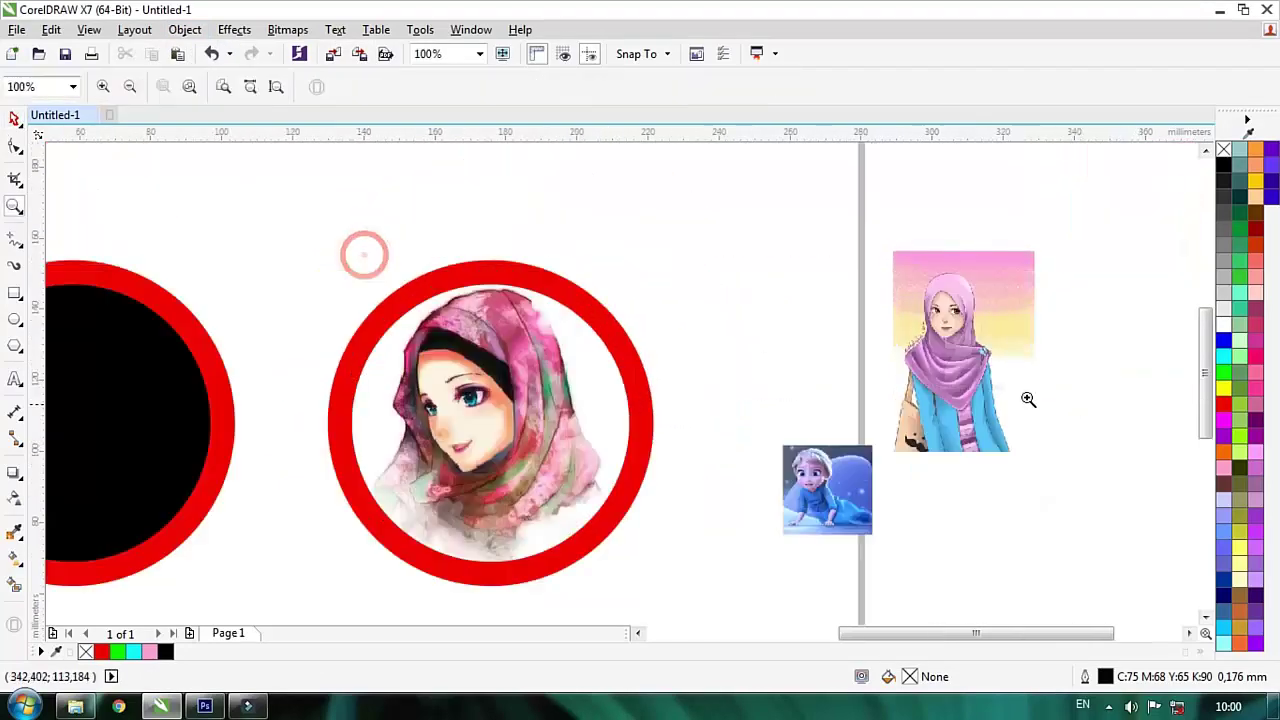
pyautogui.moveTo(590, 383); pyautogui.dragTo(794, 271)
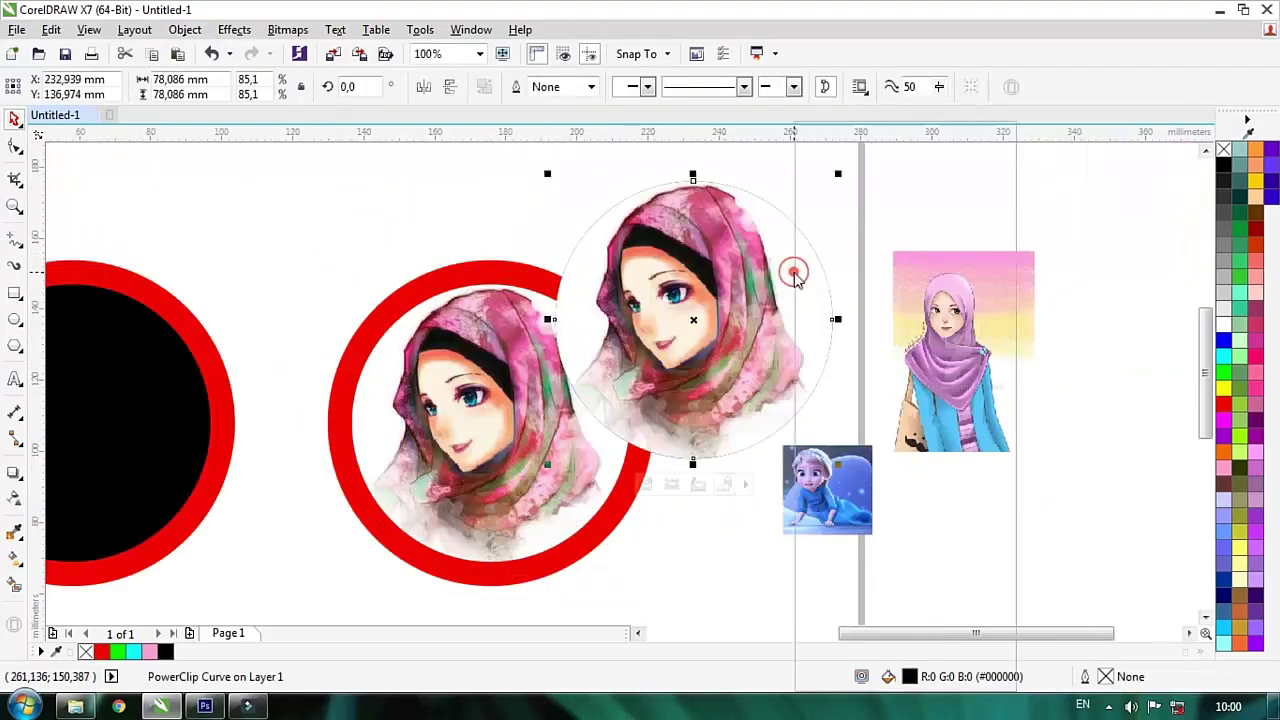
pyautogui.rightClick(794, 271)
pyautogui.click(823, 184)
pyautogui.press('Delete')
# Fill the emptied circle copy with cyan (#00FFFF).
pyautogui.click(520, 410)
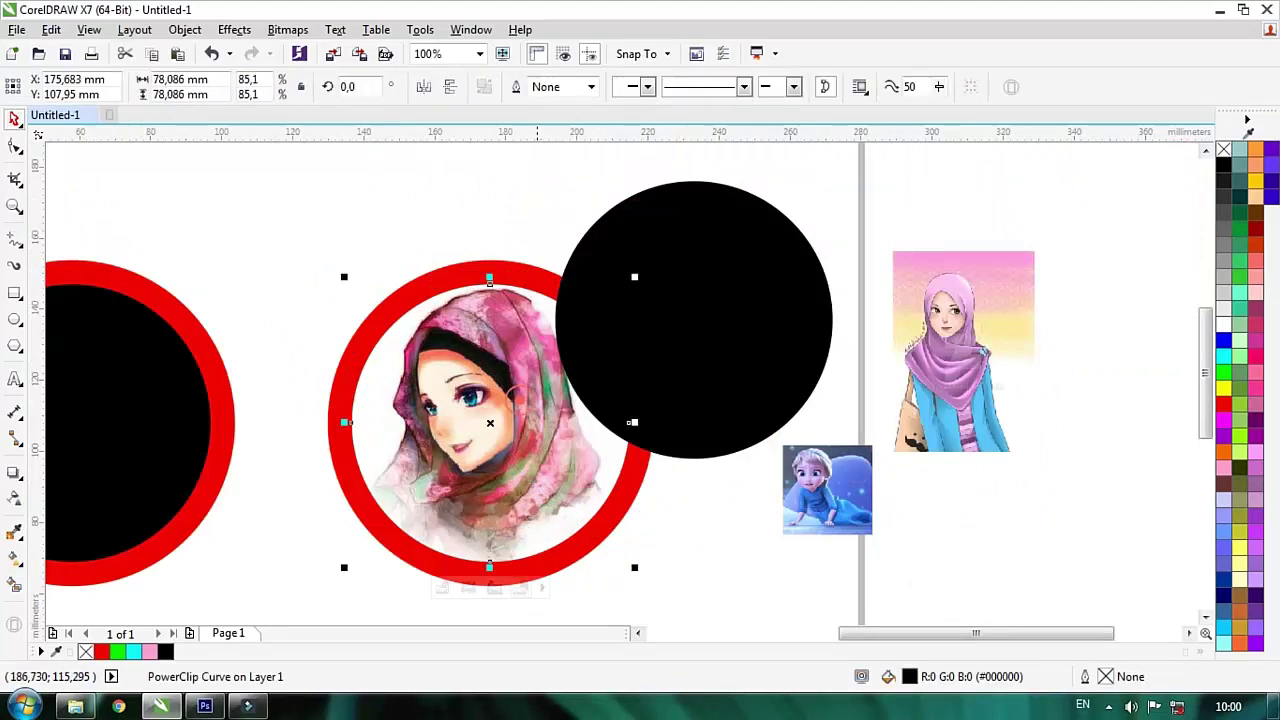
pyautogui.click(886, 154)
pyautogui.click(757, 243)
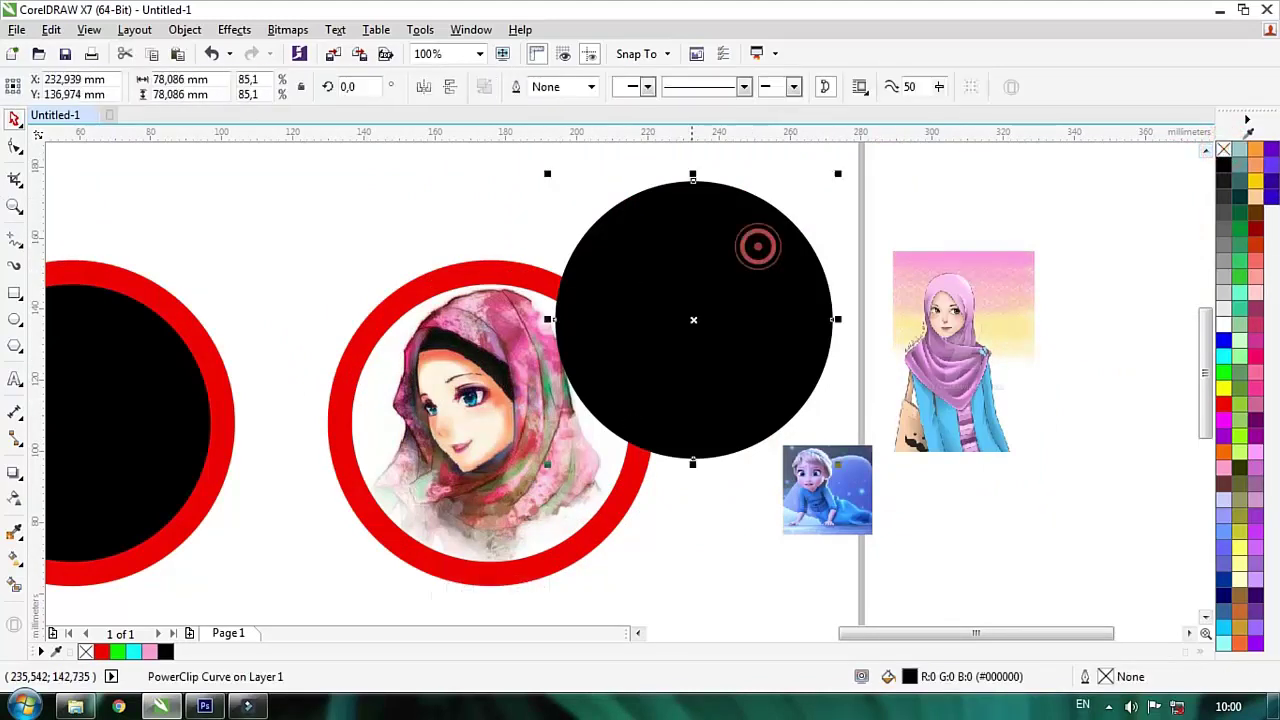
pyautogui.click(1224, 356)
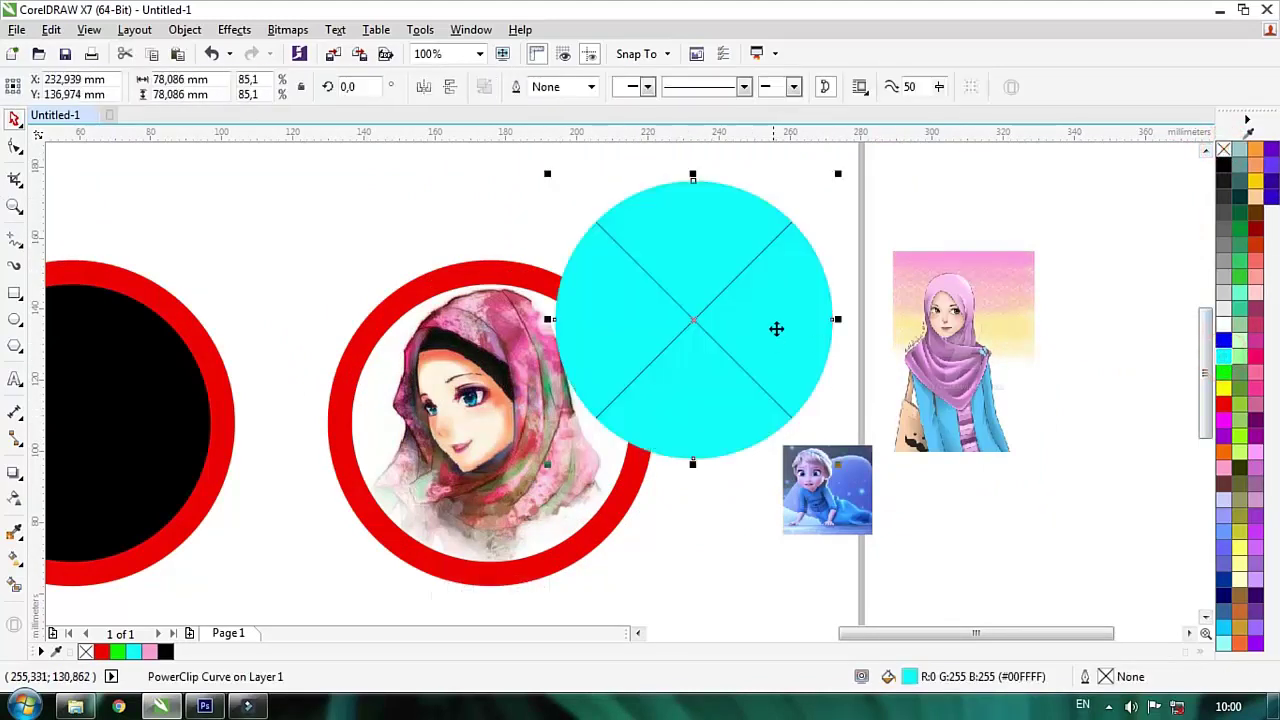
# Apply fountain transparency to the cyan circle, try the elliptical and rectangular types, and settle on linear.
pyautogui.click(14, 497)
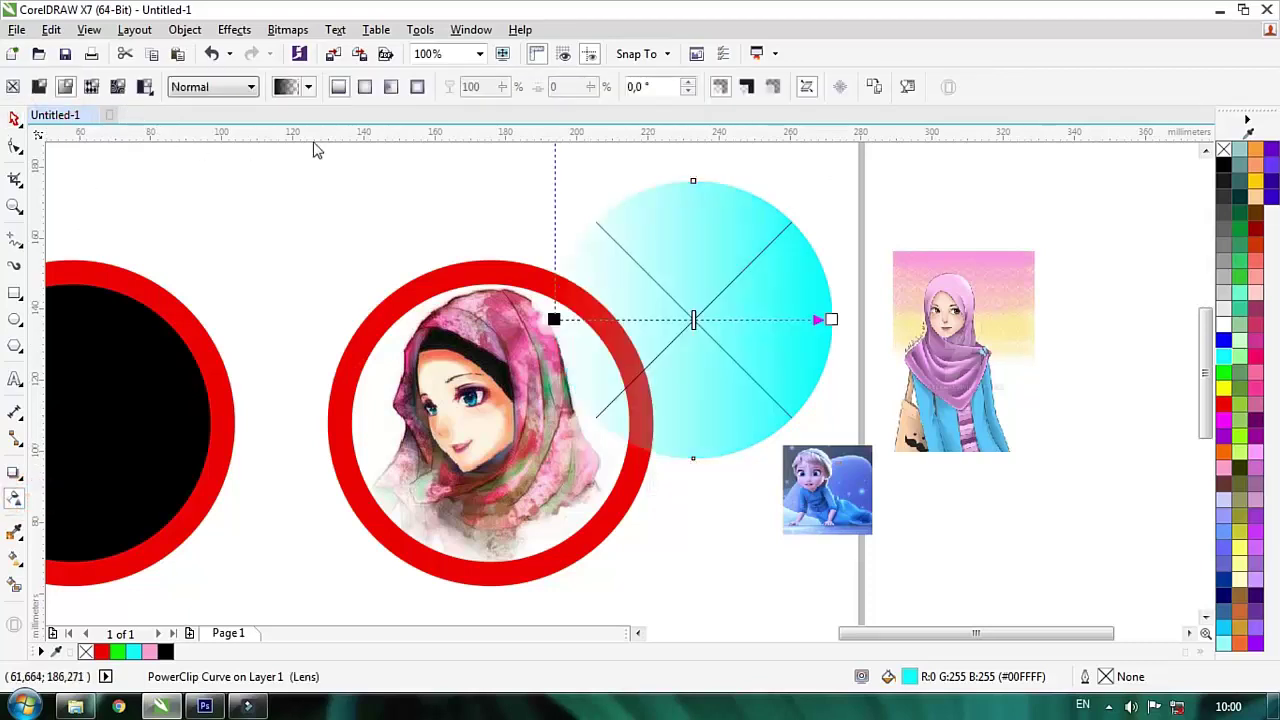
pyautogui.click(365, 87)
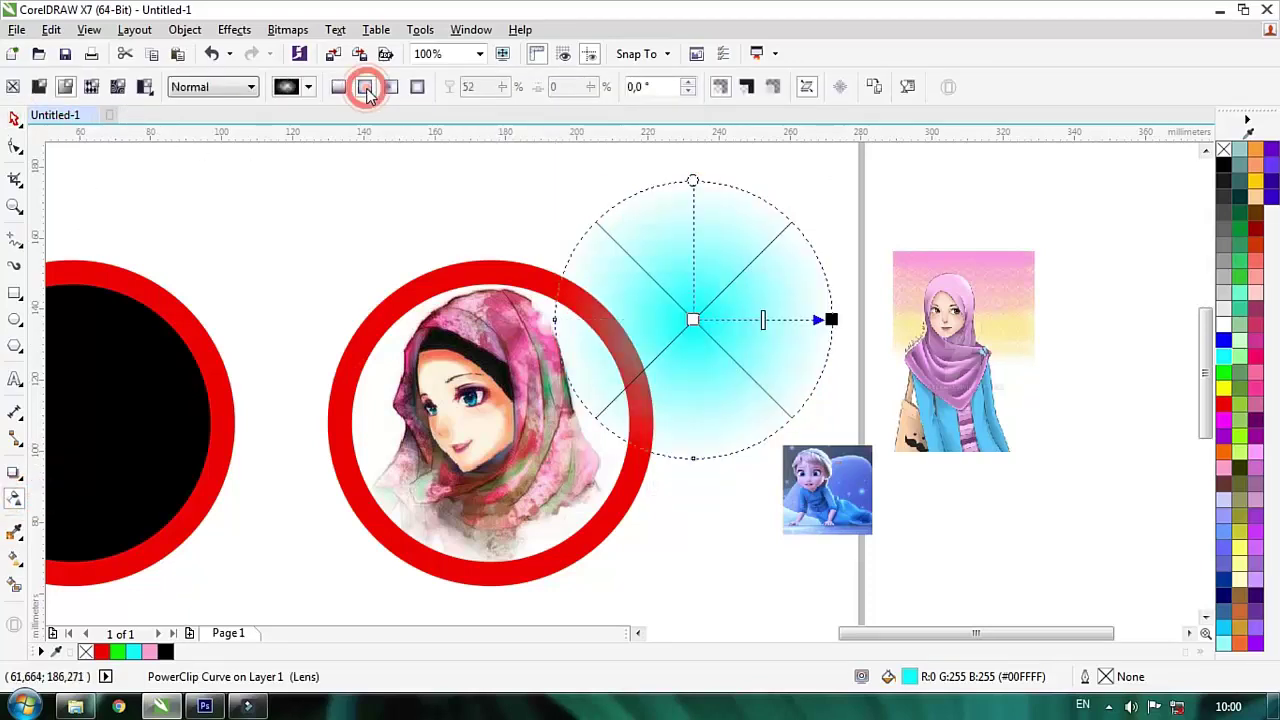
pyautogui.click(419, 87)
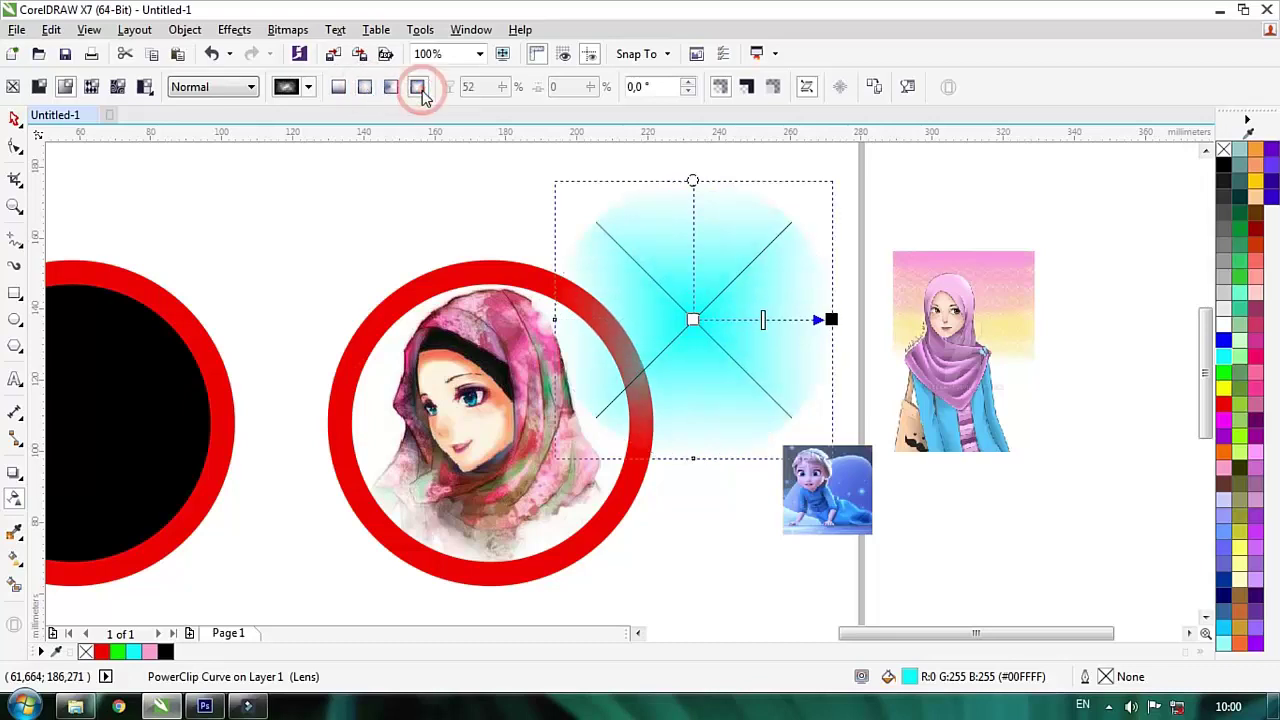
pyautogui.click(338, 87)
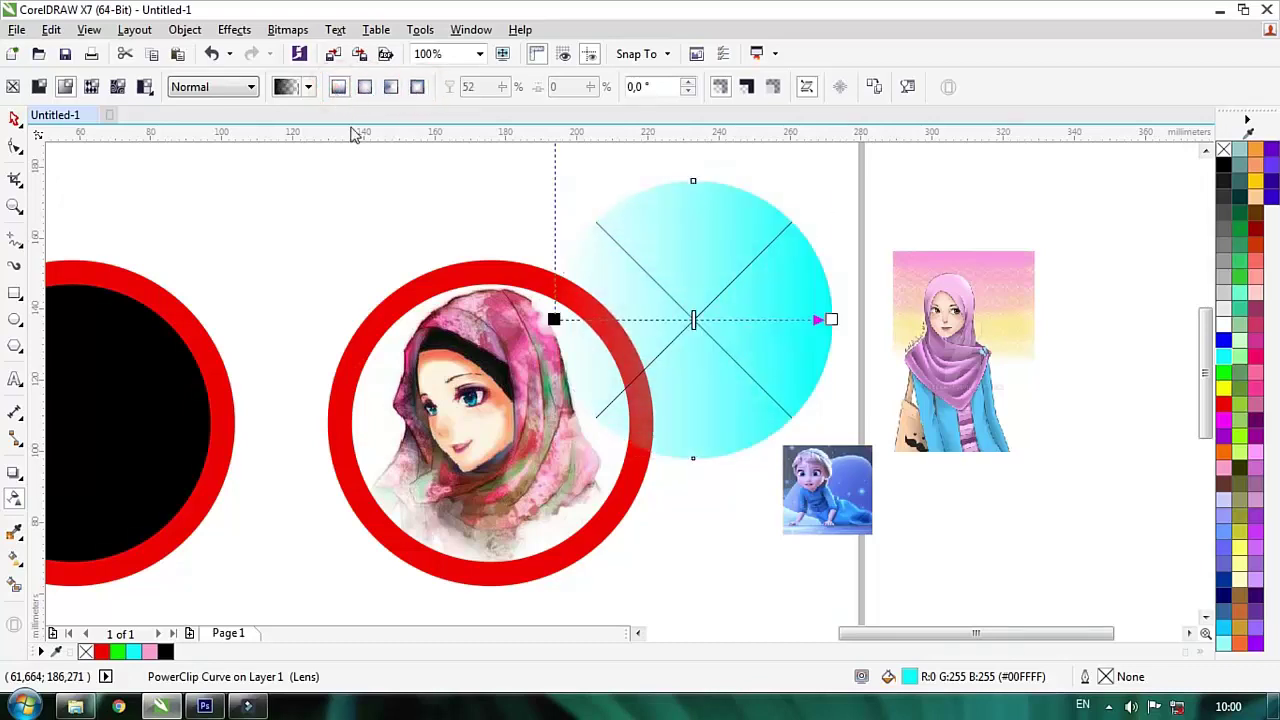
# PowerClip the cyan gradient circle inside the circle with the hijab picture and open that PowerClip for editing.
pyautogui.press('space')
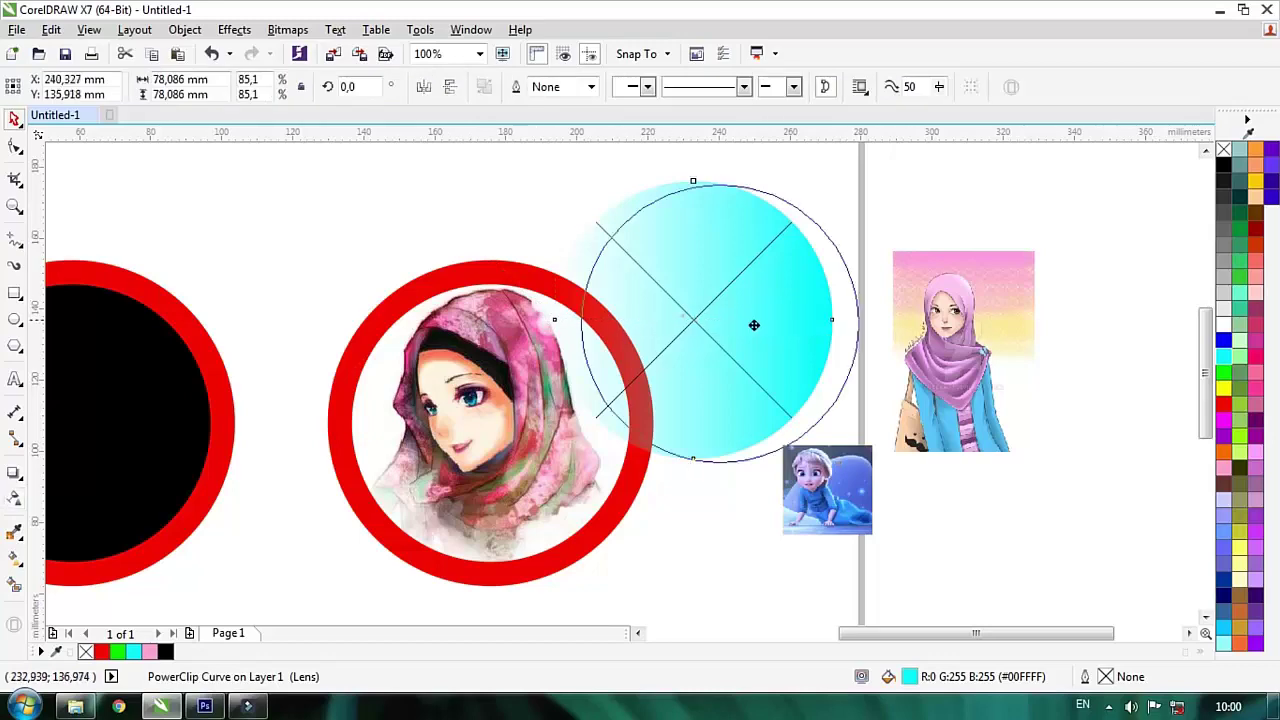
pyautogui.moveTo(664, 292); pyautogui.dragTo(763, 300)
pyautogui.click(548, 428)
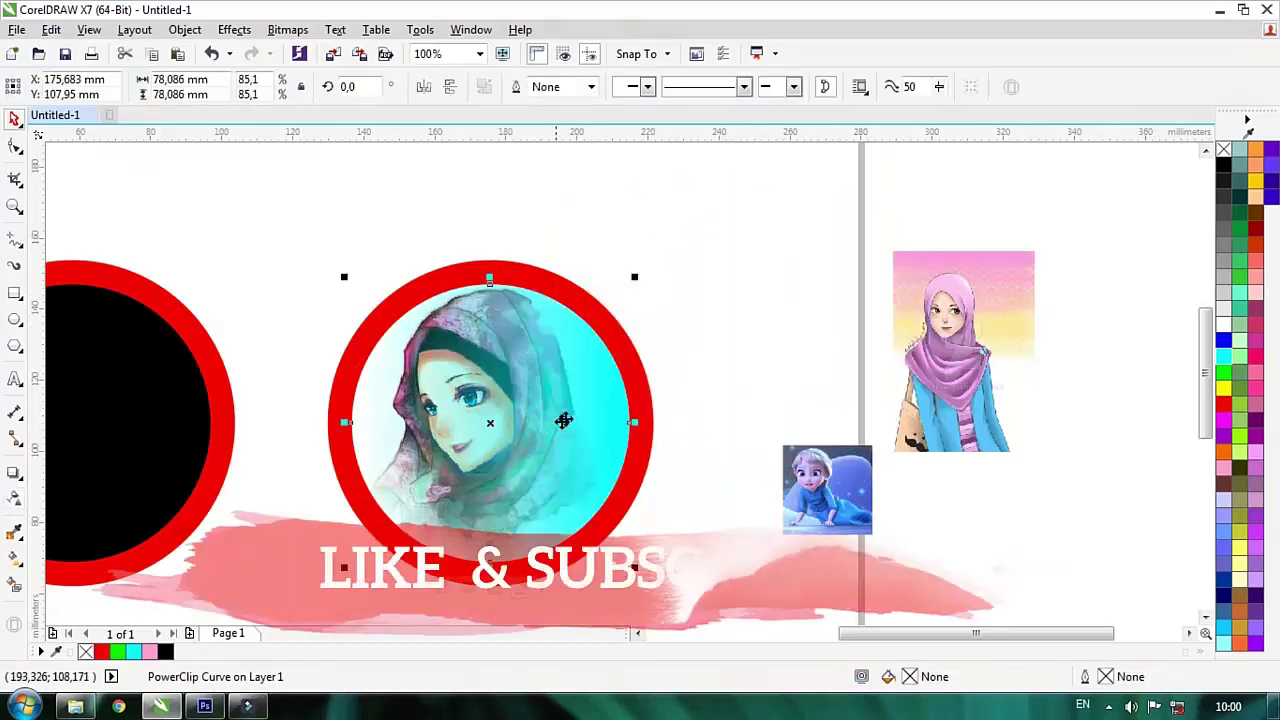
pyautogui.rightClick(565, 423)
pyautogui.click(612, 206)
pyautogui.moveTo(543, 392); pyautogui.dragTo(691, 380)
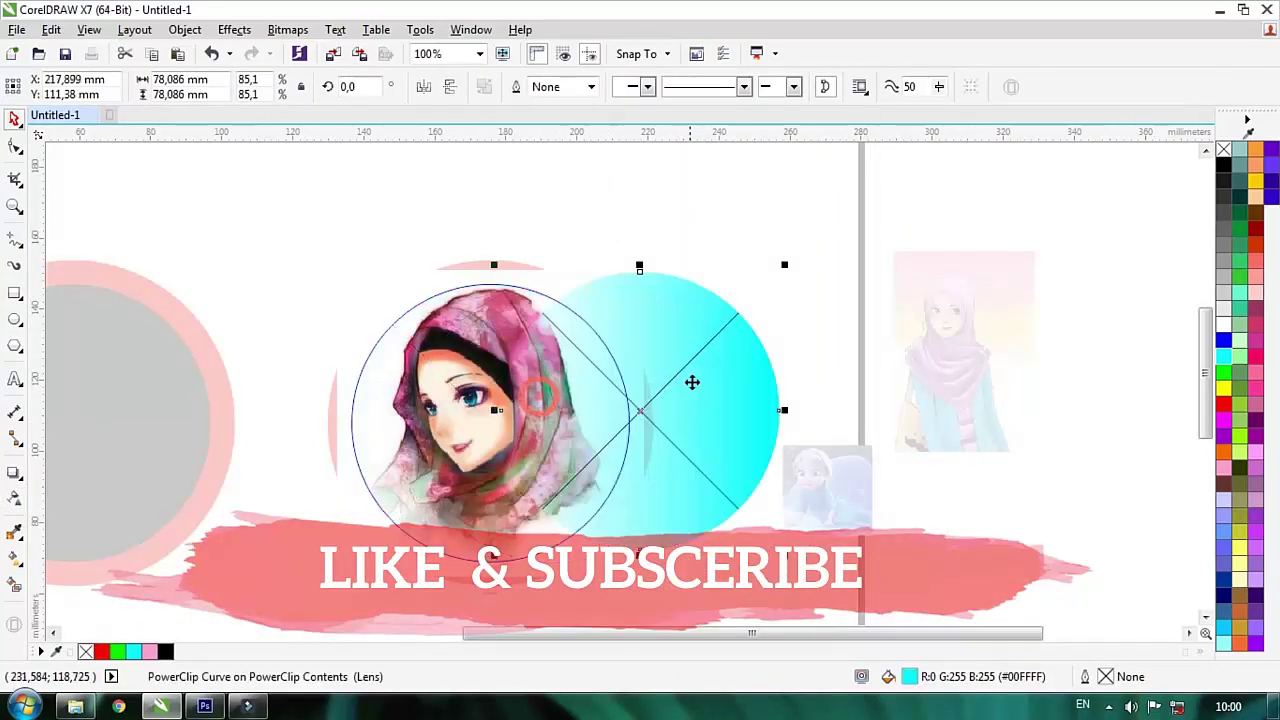
pyautogui.hotkey('ctrl', 'z')
pyautogui.click(15, 497)
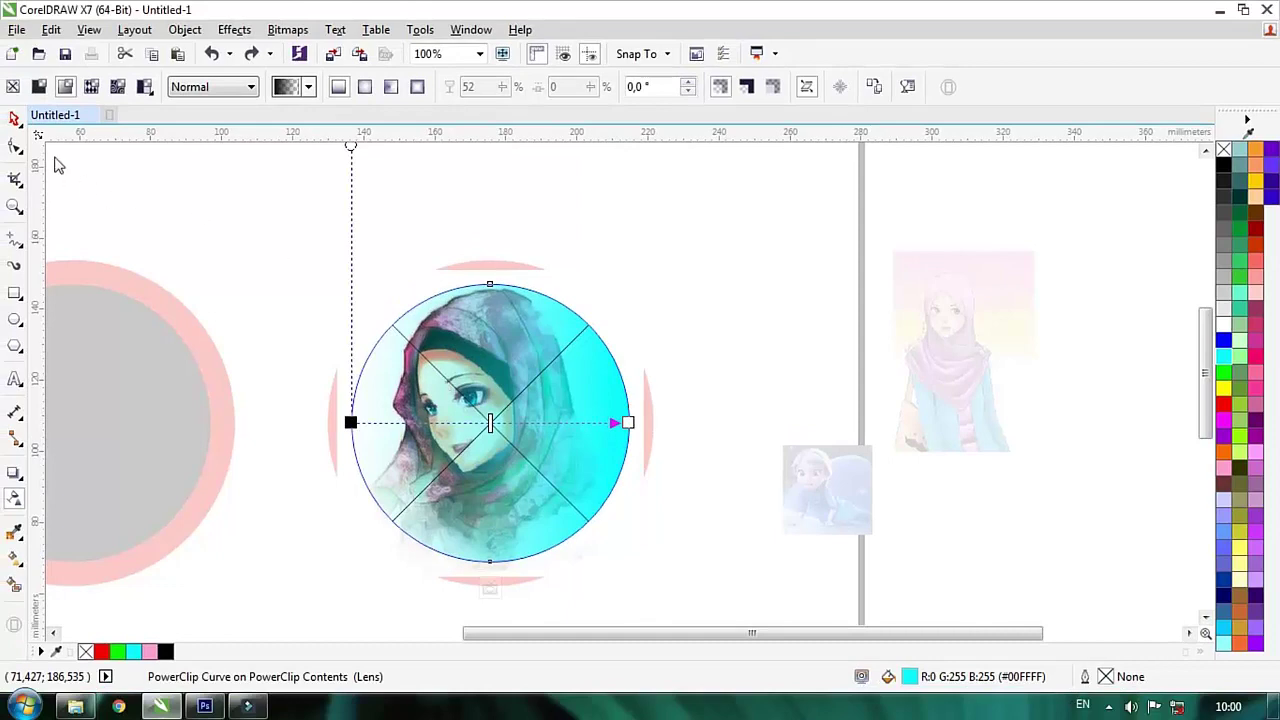
pyautogui.click(15, 118)
pyautogui.click(626, 241)
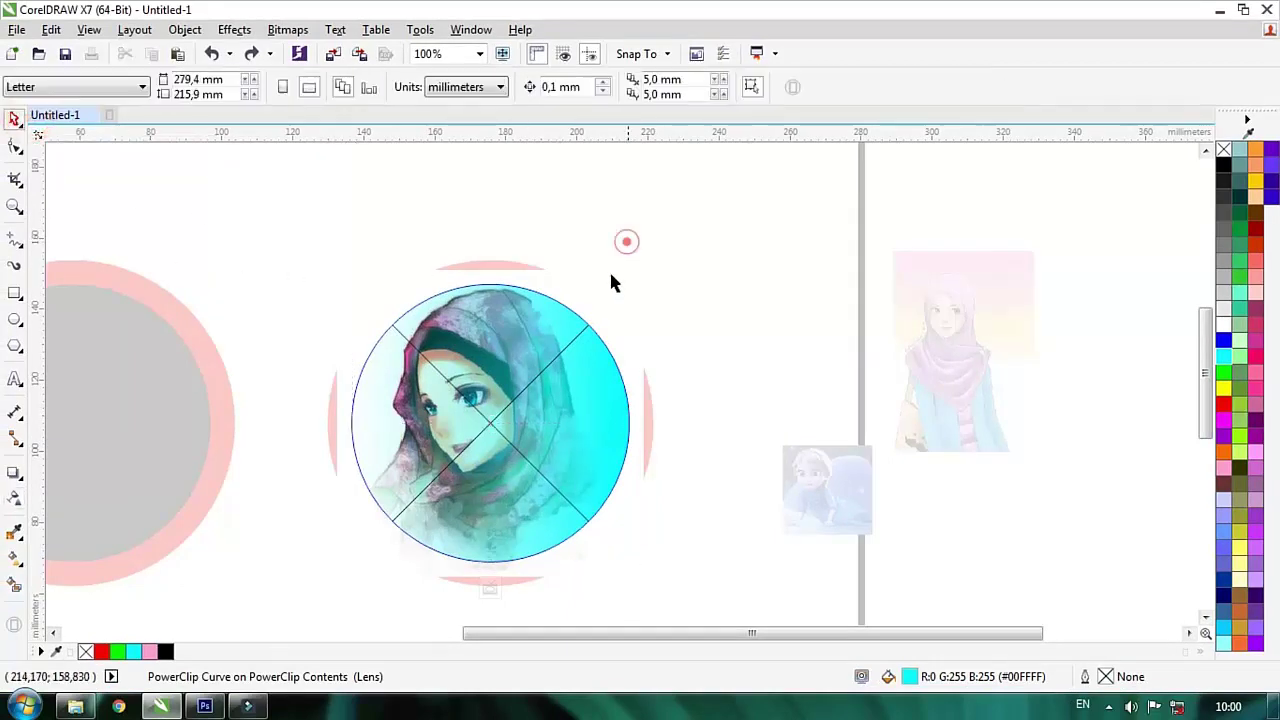
pyautogui.moveTo(558, 386); pyautogui.dragTo(779, 385)
pyautogui.hotkey('ctrl', 'z')
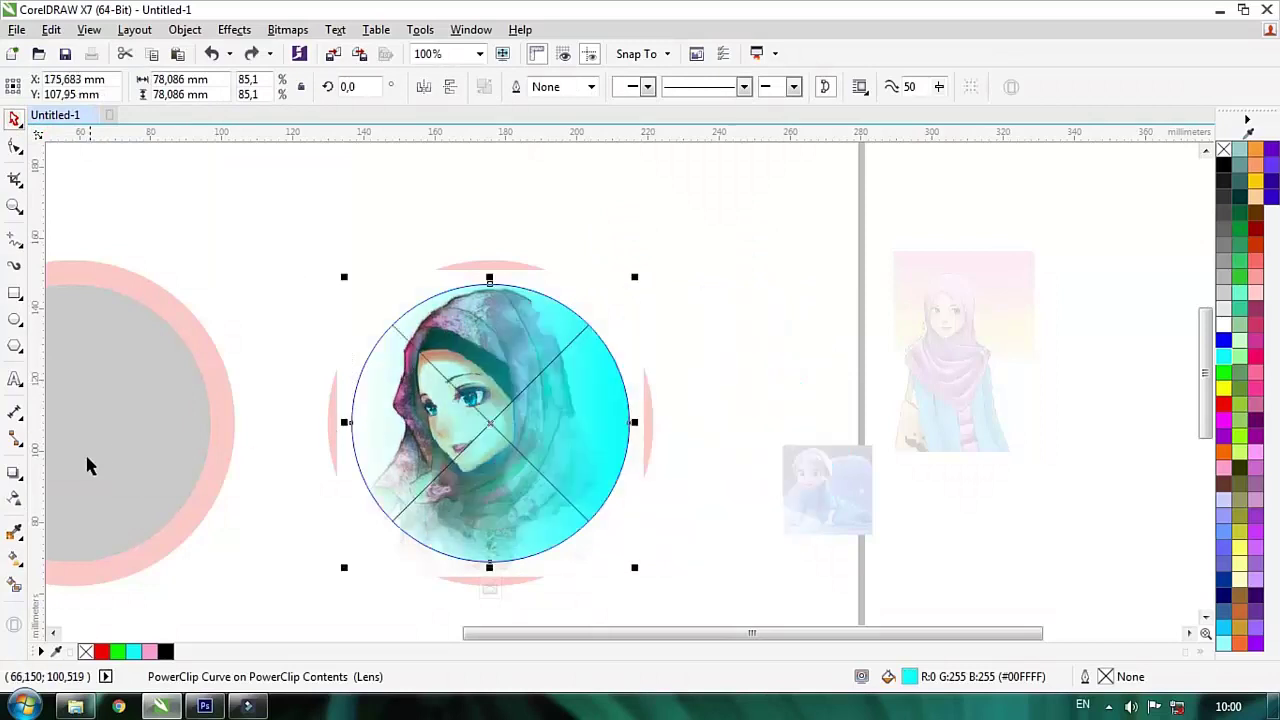
# Redirect the cyan circle's linear transparency so the colour fades from the left edge towards the face, and finish editing the PowerClip.
pyautogui.click(12, 500)
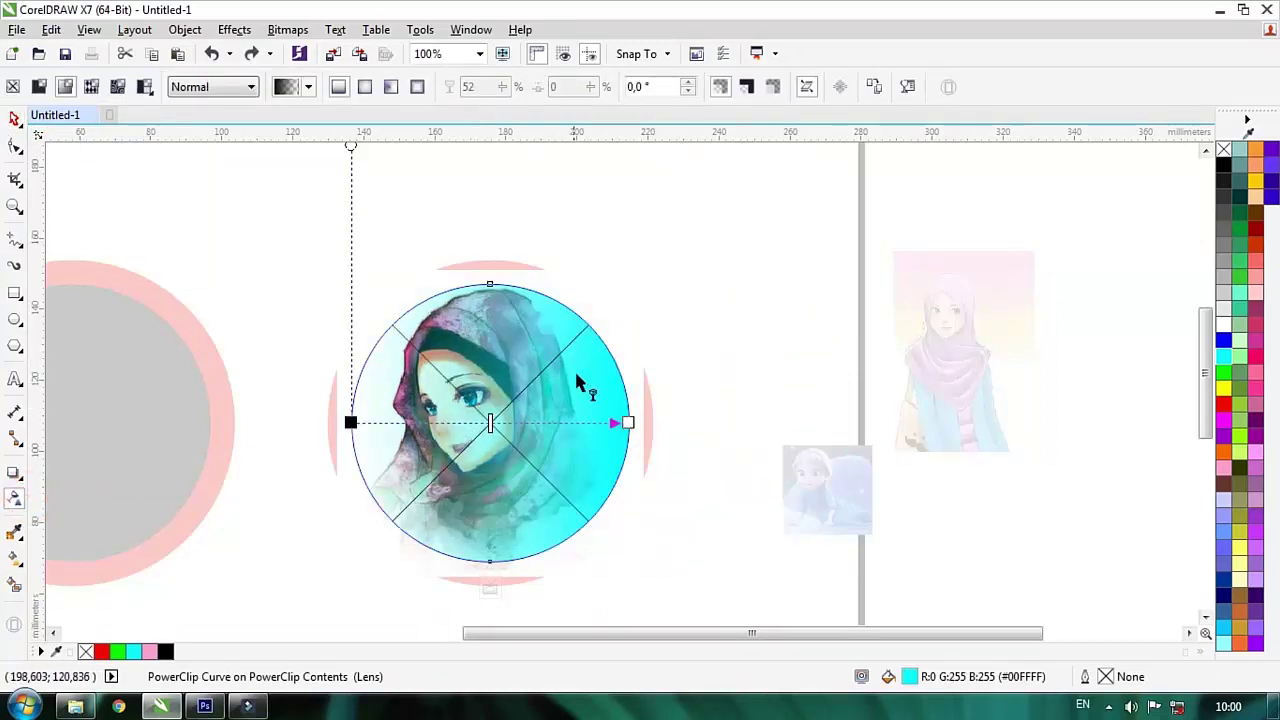
pyautogui.moveTo(586, 363); pyautogui.dragTo(514, 400)
pyautogui.moveTo(384, 430); pyautogui.dragTo(434, 429)
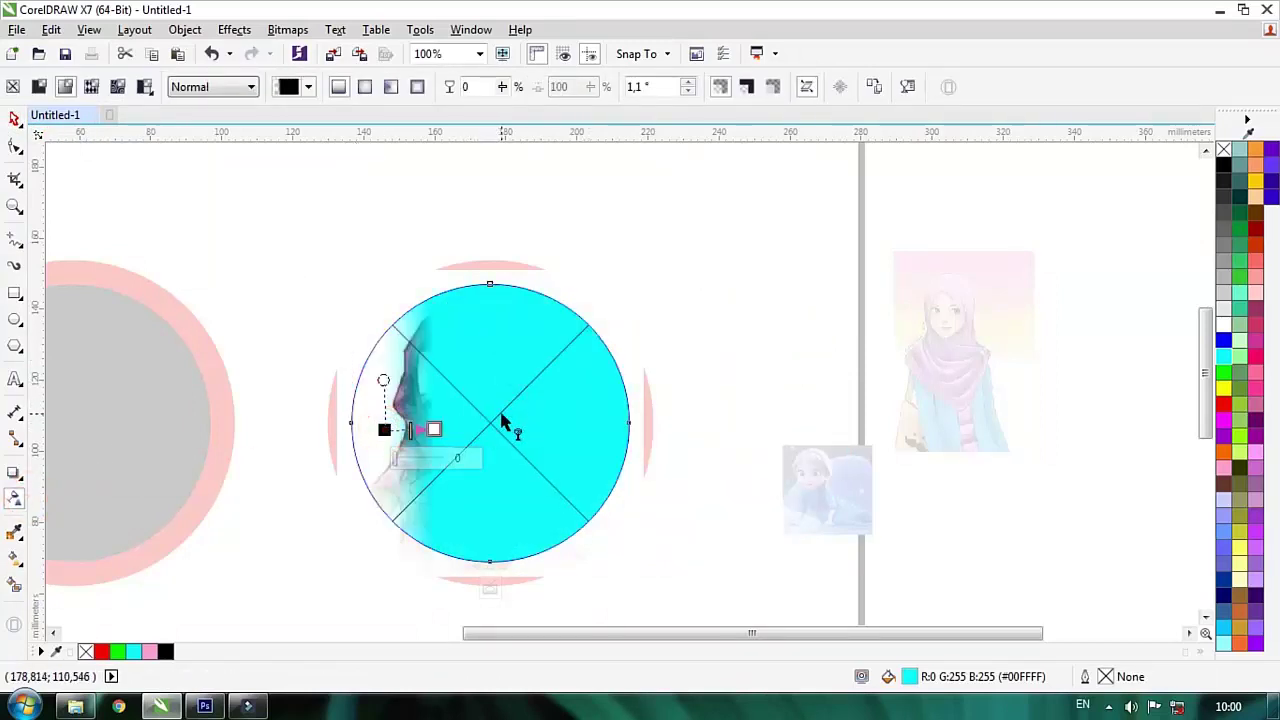
pyautogui.moveTo(606, 395); pyautogui.dragTo(263, 467)
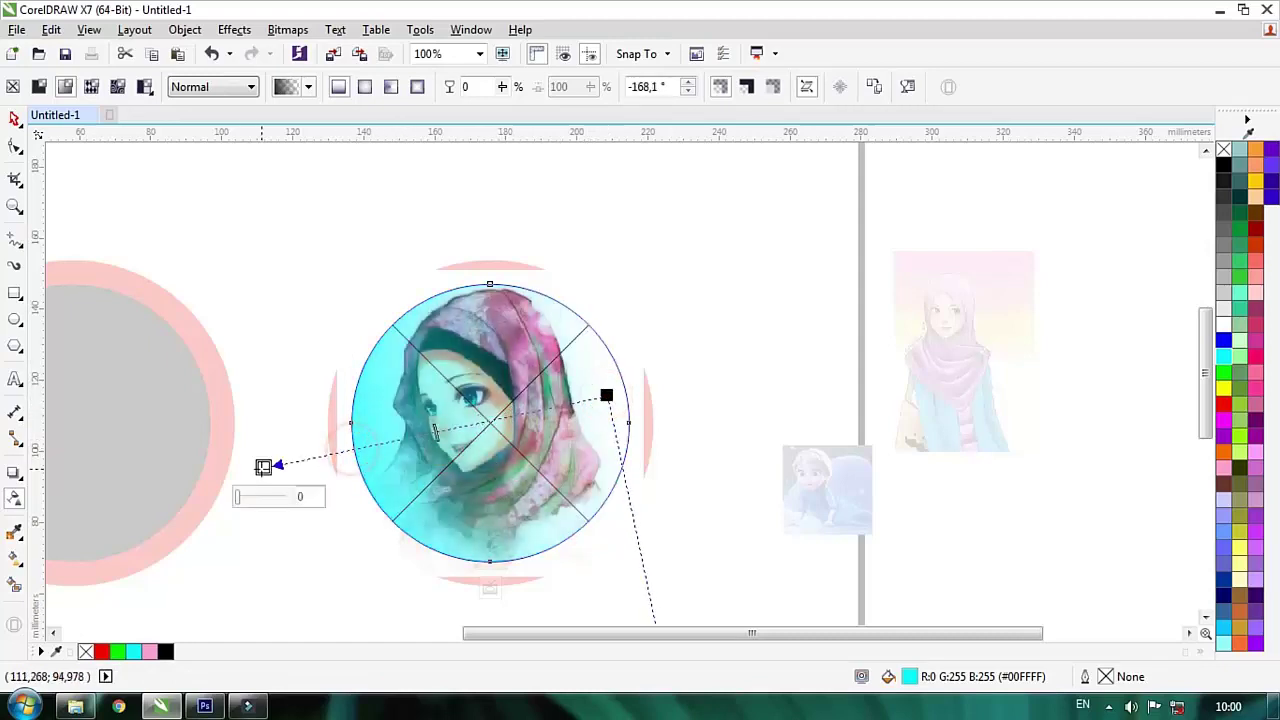
pyautogui.moveTo(606, 395); pyautogui.dragTo(470, 433)
pyautogui.press('space')
pyautogui.rightClick(471, 432)
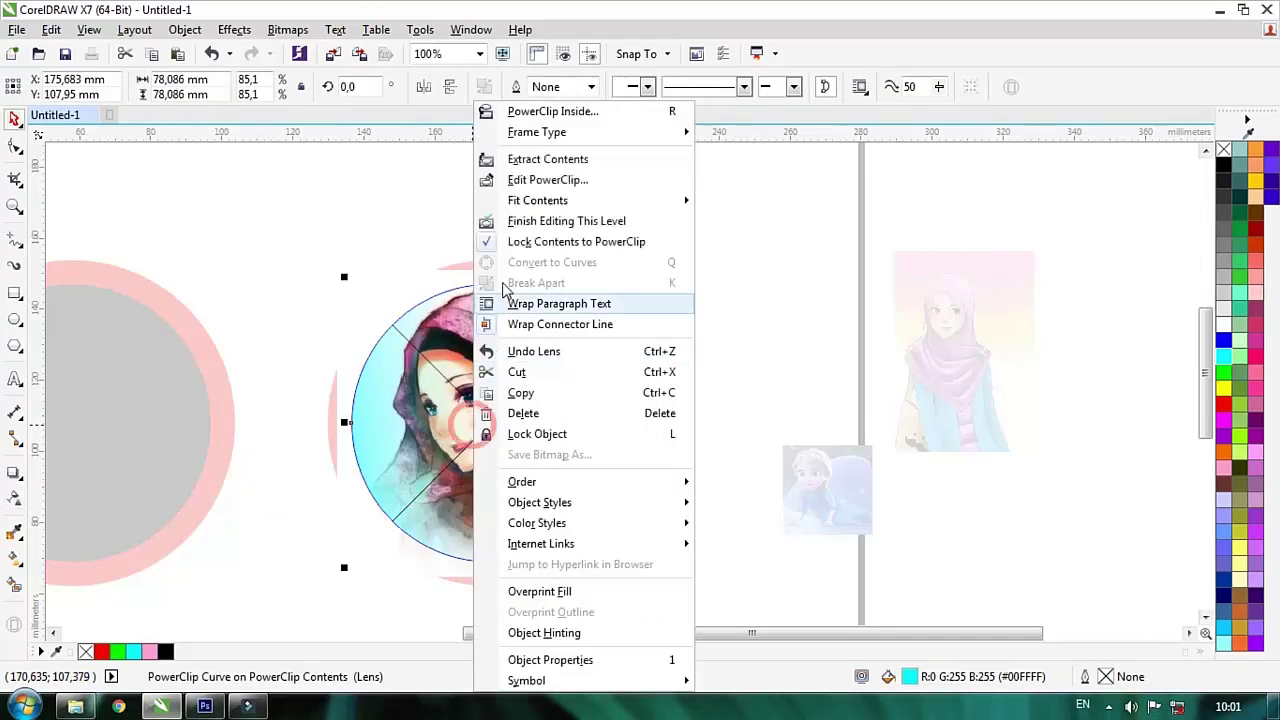
pyautogui.click(507, 228)
pyautogui.click(663, 243)
pyautogui.scroll(-1, 612, 270)
pyautogui.press('z')
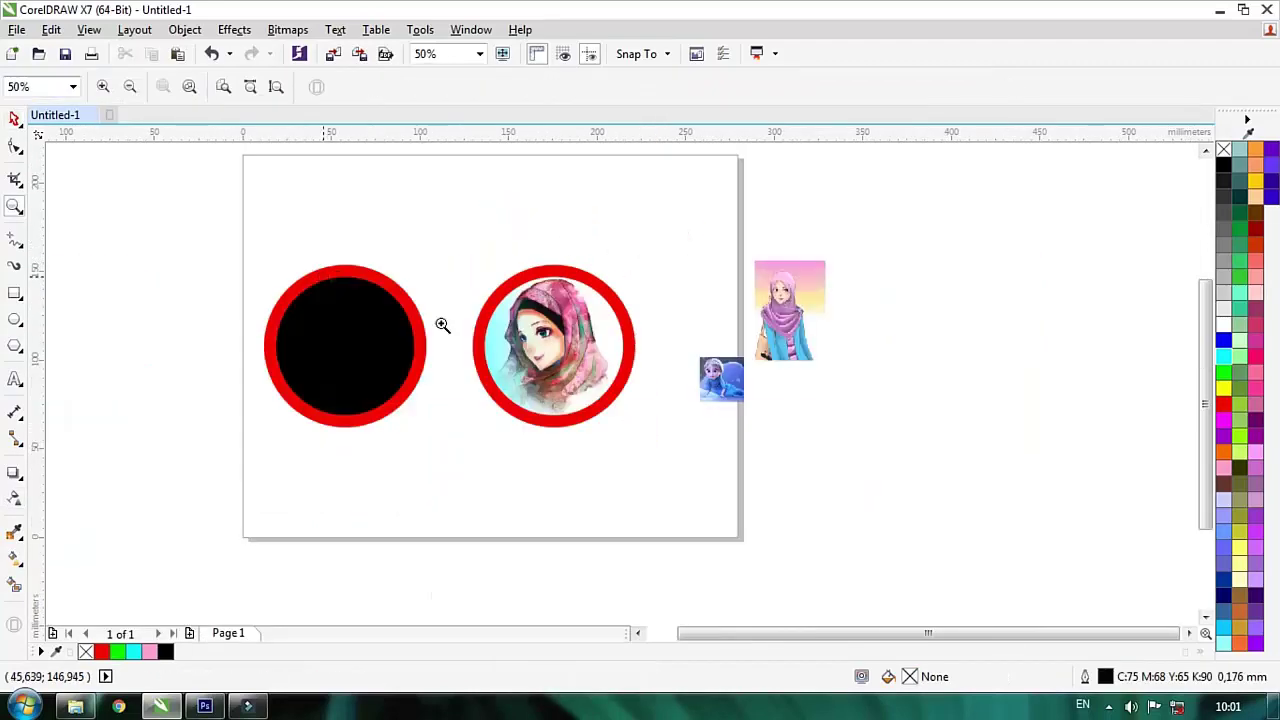
# Give the circle containing the hijab picture a 0.75 mm outline.
pyautogui.moveTo(331, 281); pyautogui.dragTo(844, 407)
pyautogui.press('space')
pyautogui.moveTo(649, 306); pyautogui.dragTo(732, 359)
pyautogui.hotkey('ctrl', 'z')
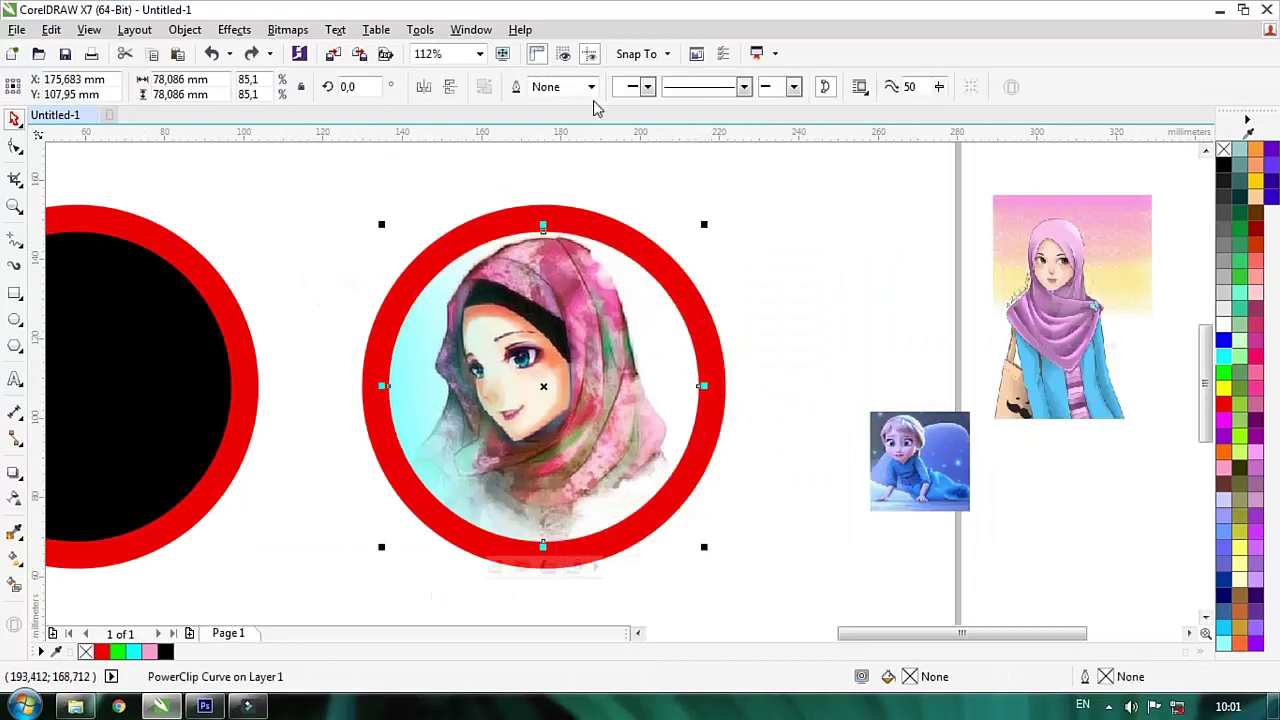
pyautogui.click(591, 87)
pyautogui.click(556, 183)
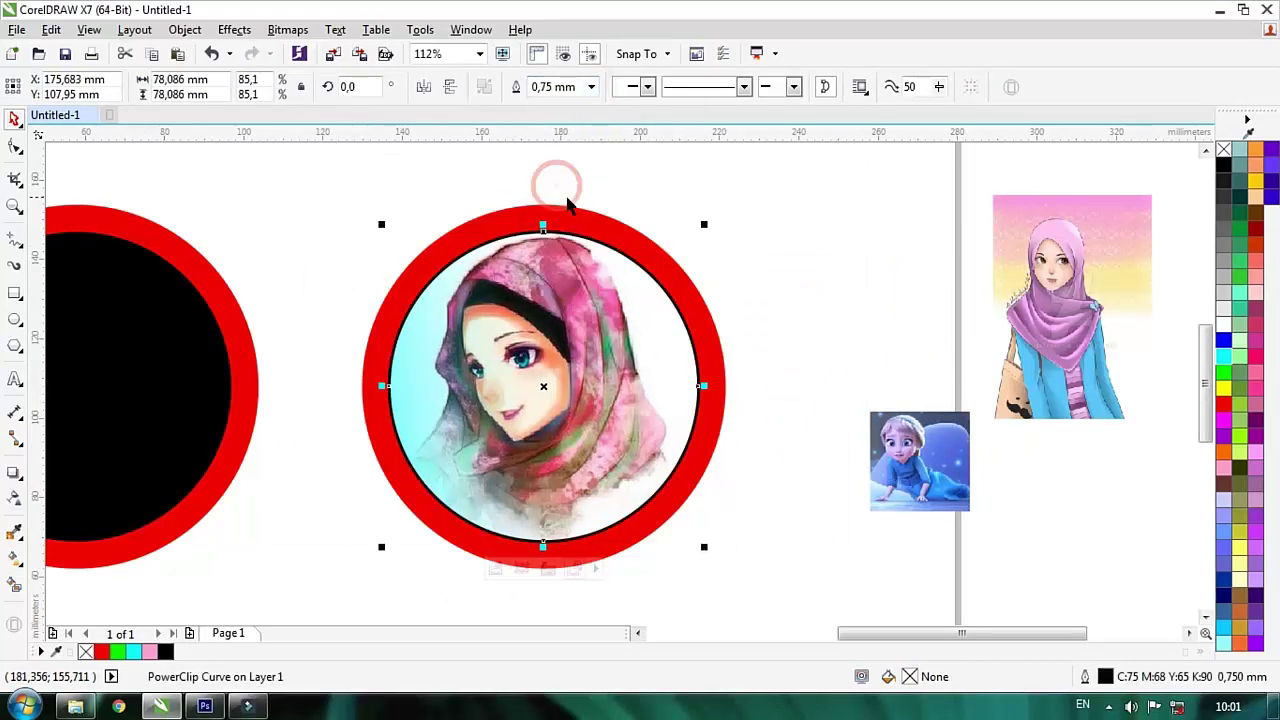
pyautogui.scroll(3, 640, 295)
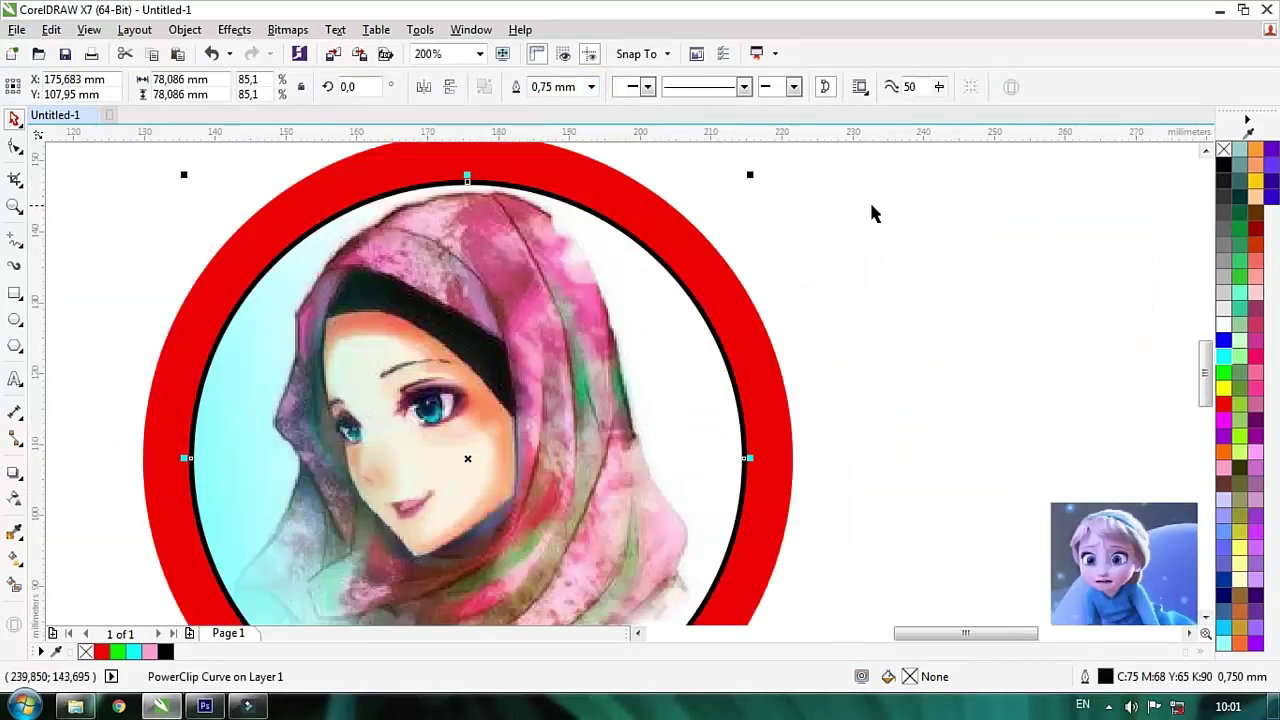
pyautogui.scroll(-3, 983, 215)
# Recolour the red rim around the hijab picture with pink (C:4 M:72 Y:0 K:0) sampled from her scarf.
pyautogui.click(869, 246)
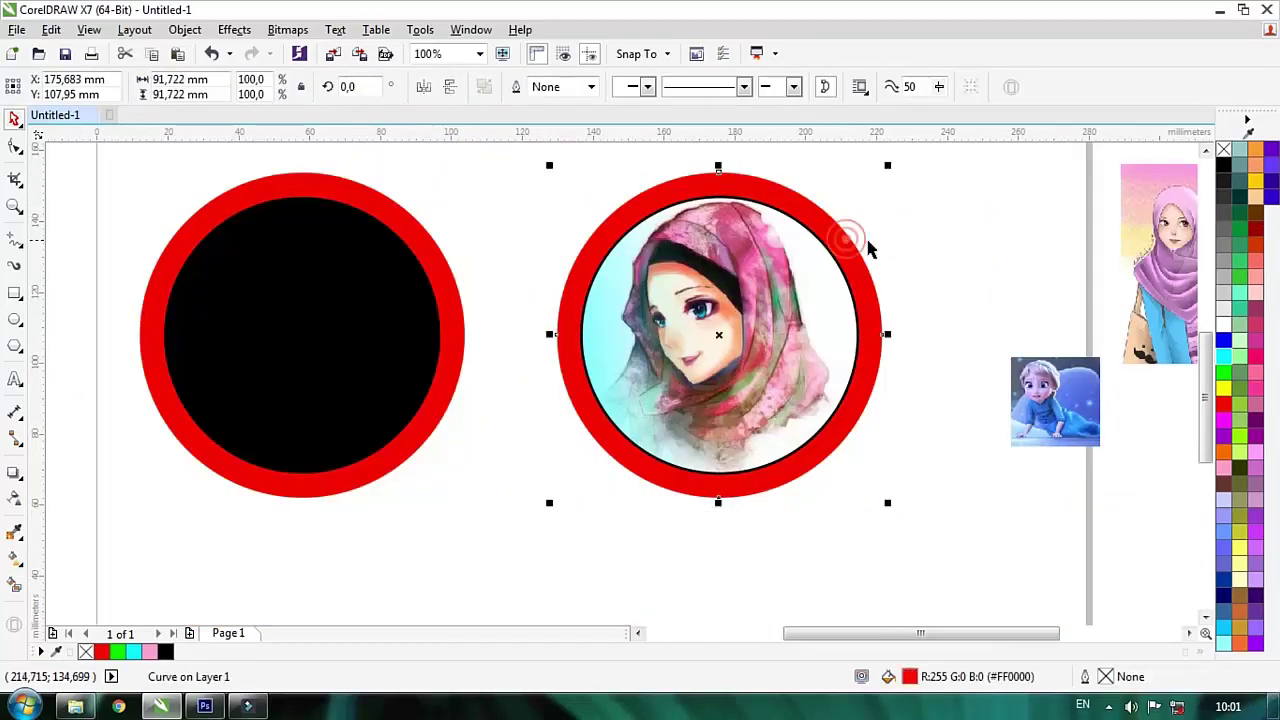
pyautogui.scroll(3, 985, 253)
pyautogui.press('i')
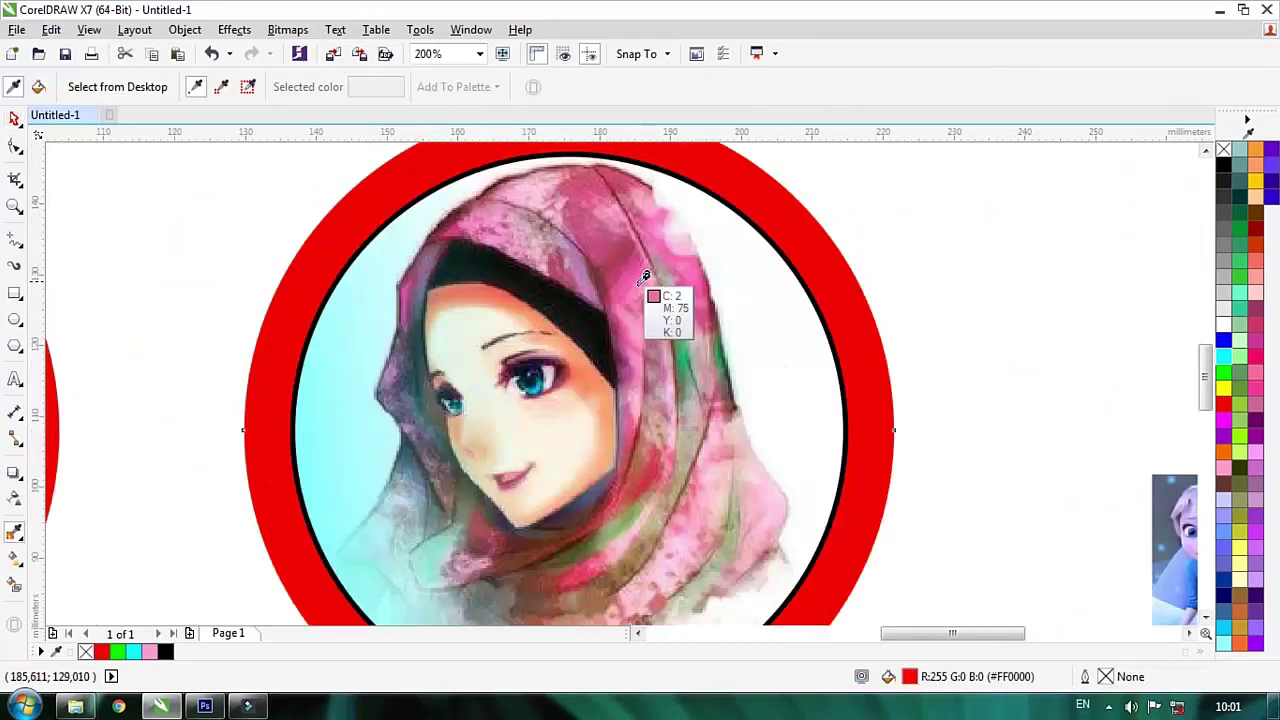
pyautogui.click(695, 273)
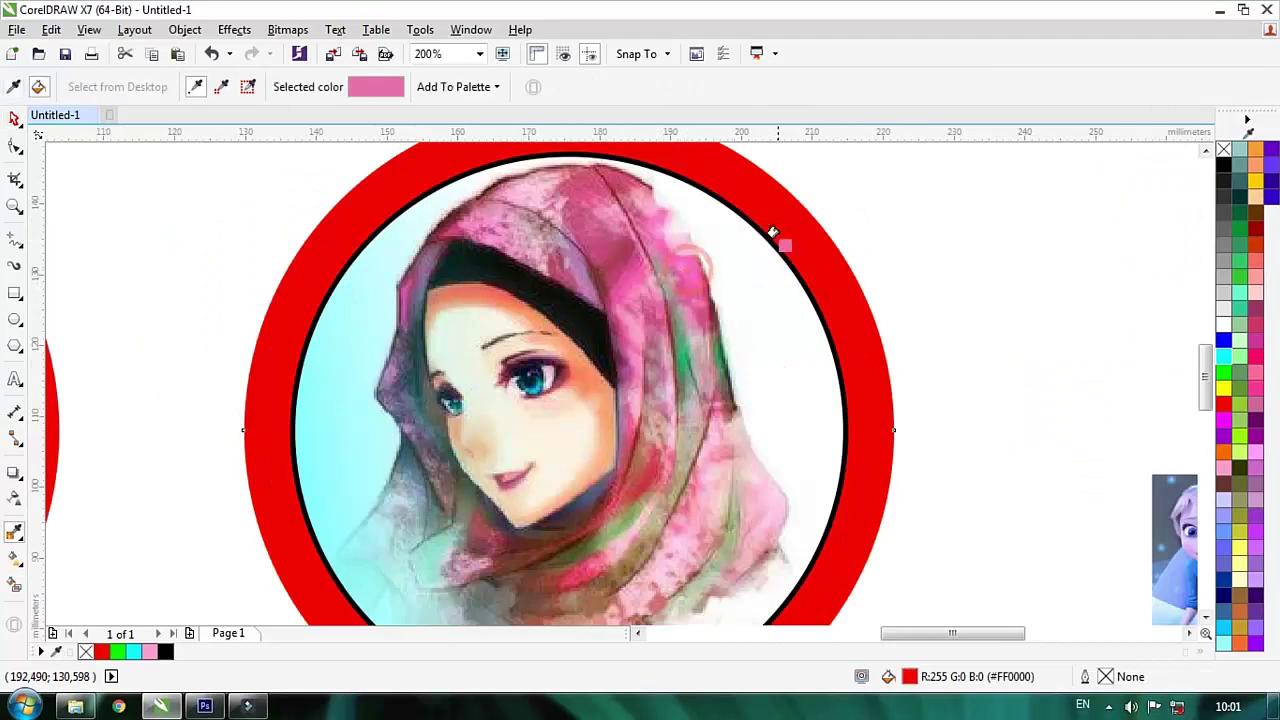
pyautogui.click(790, 238)
pyautogui.scroll(-3, 866, 258)
pyautogui.press('space')
# Shrink the pink rim disc about its centre to about 83.66 mm across so that the rim becomes narrower.
pyautogui.click(866, 250)
pyautogui.click(788, 235)
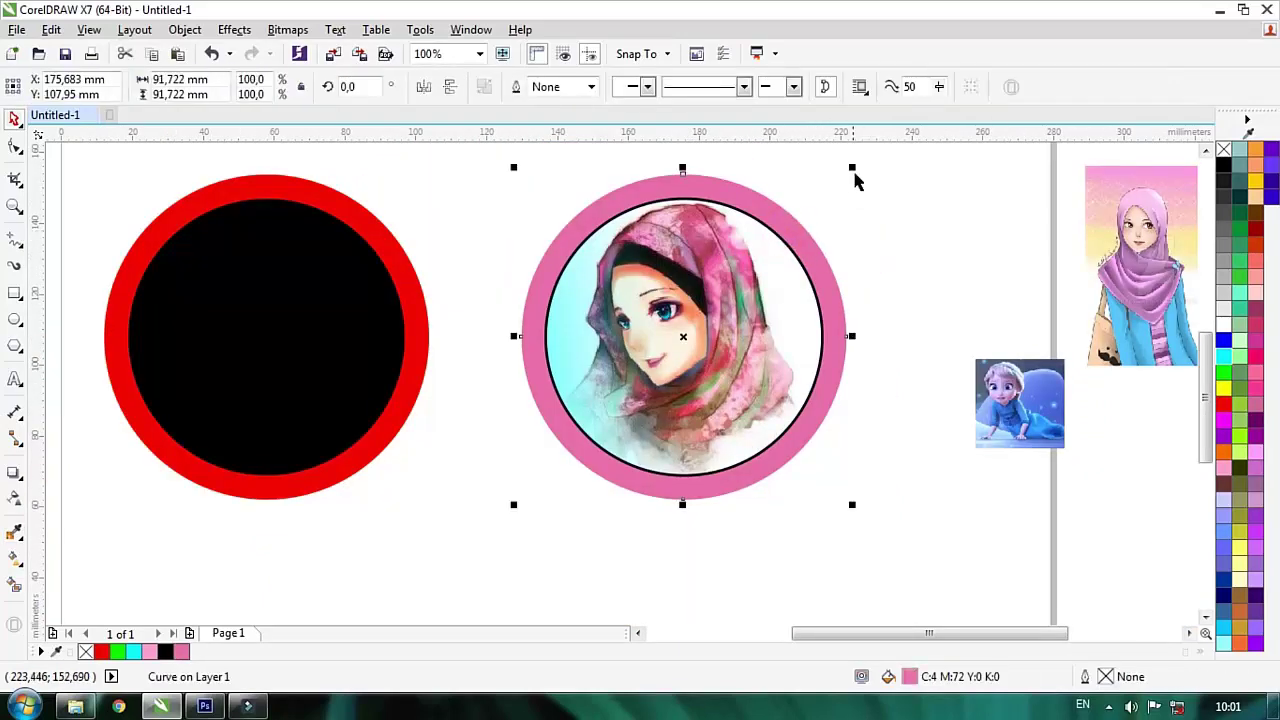
pyautogui.moveTo(852, 168); pyautogui.dragTo(845, 183)
pyautogui.click(885, 206)
pyautogui.scroll(-1, 797, 238)
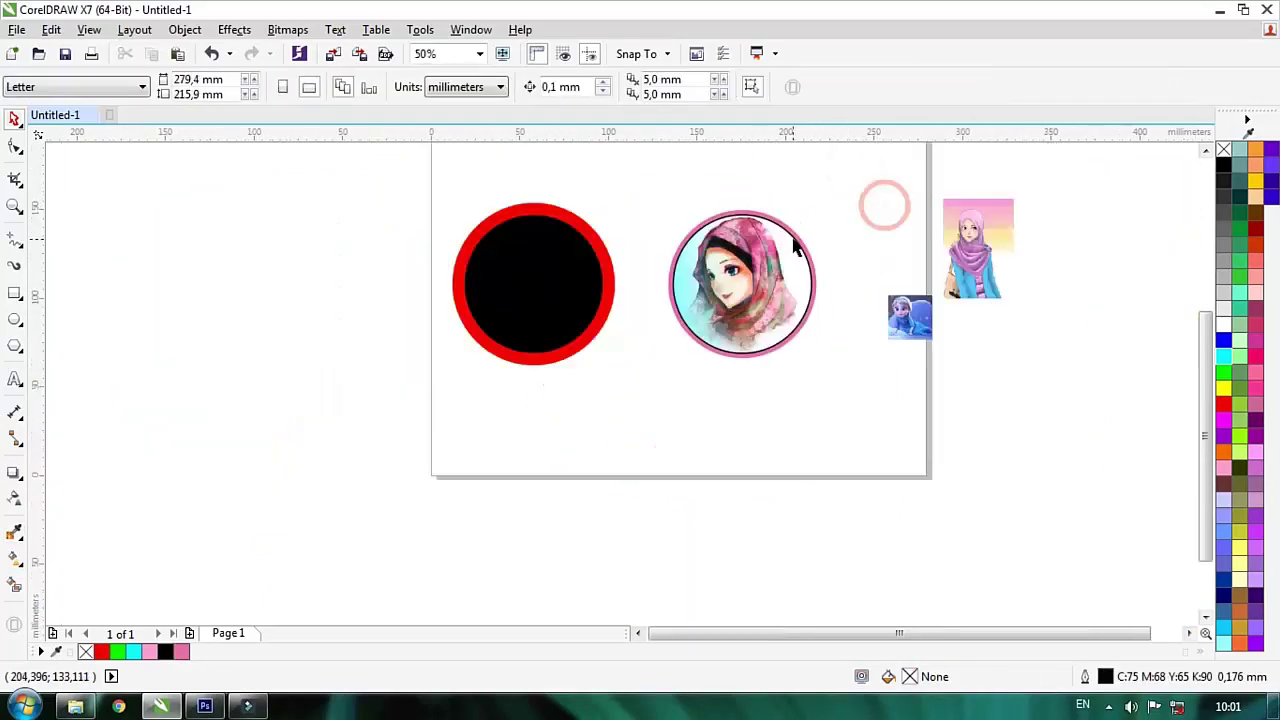
pyautogui.press('F2')
pyautogui.moveTo(560, 251); pyautogui.dragTo(1016, 341)
pyautogui.scroll(-3, 730, 327)
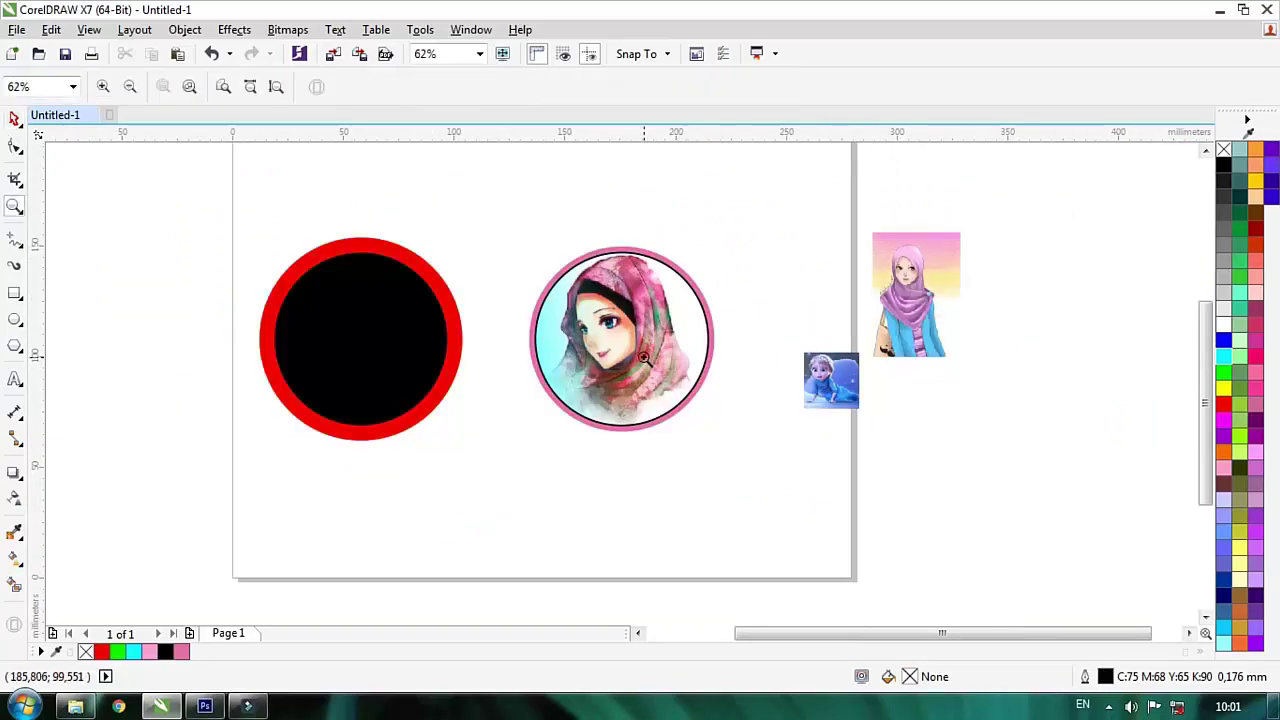
# Edit the PowerClip with the hijab picture, delete the cyan gradient circle inside it, and finish editing.
pyautogui.scroll(3, 730, 327)
pyautogui.click(730, 337)
pyautogui.scroll(-2, 730, 337)
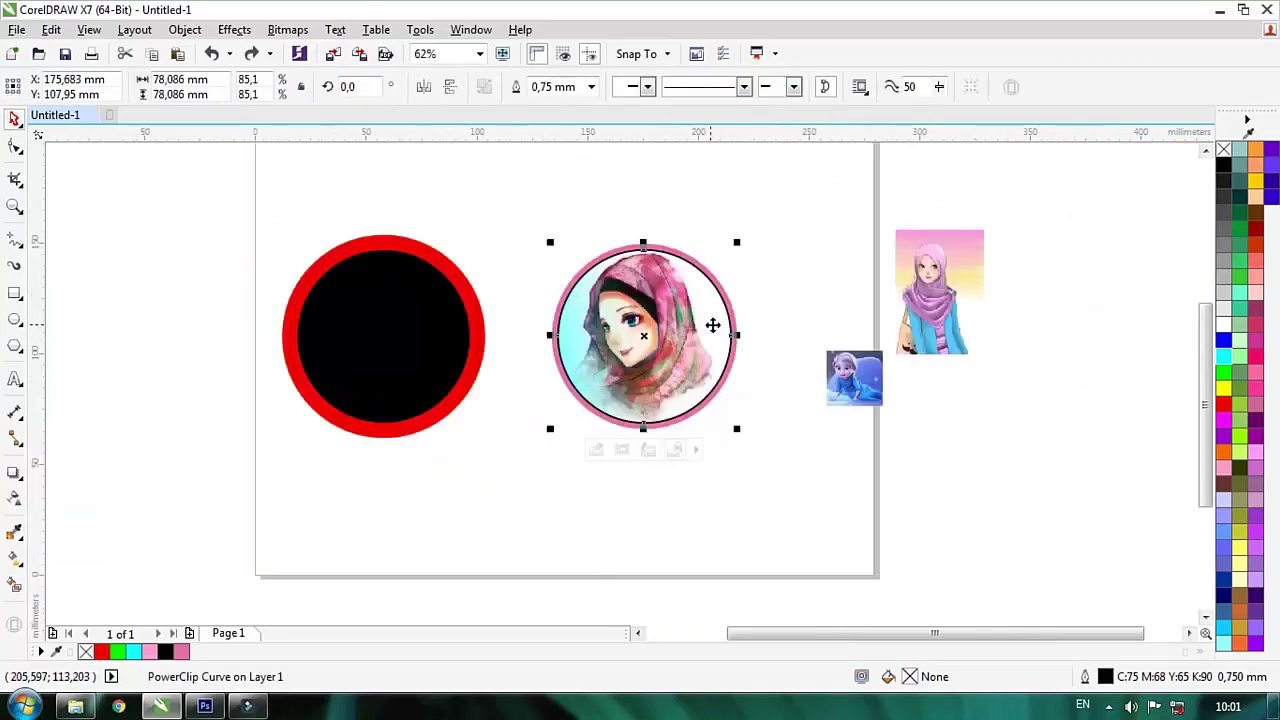
pyautogui.click(783, 297)
pyautogui.rightClick(622, 325)
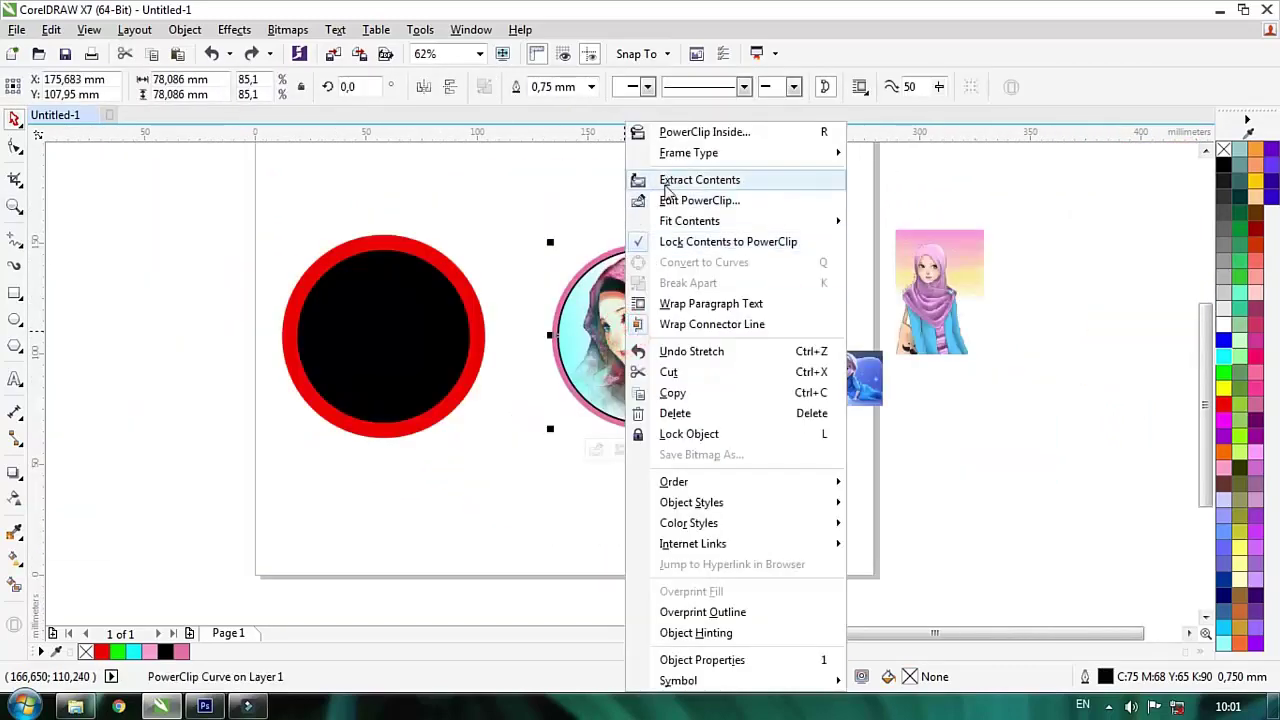
pyautogui.click(672, 200)
pyautogui.rightClick(598, 328)
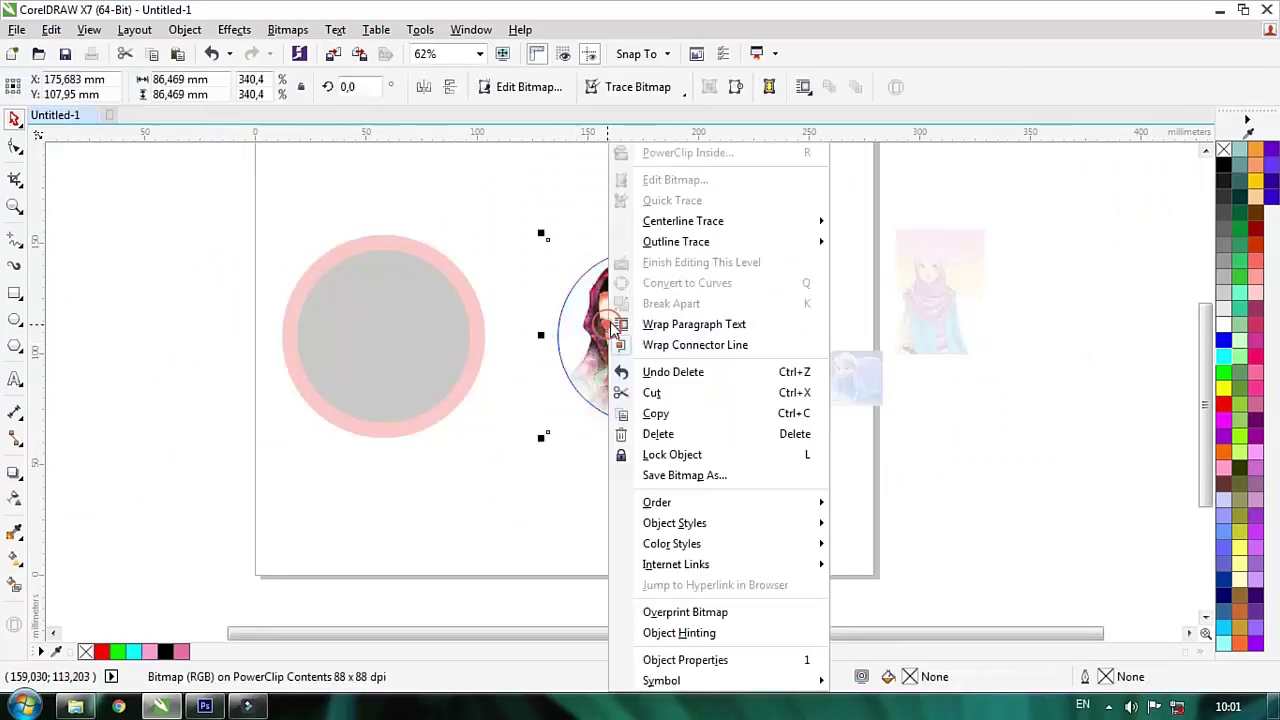
pyautogui.click(650, 260)
pyautogui.press('z')
pyautogui.moveTo(355, 260); pyautogui.dragTo(1010, 396)
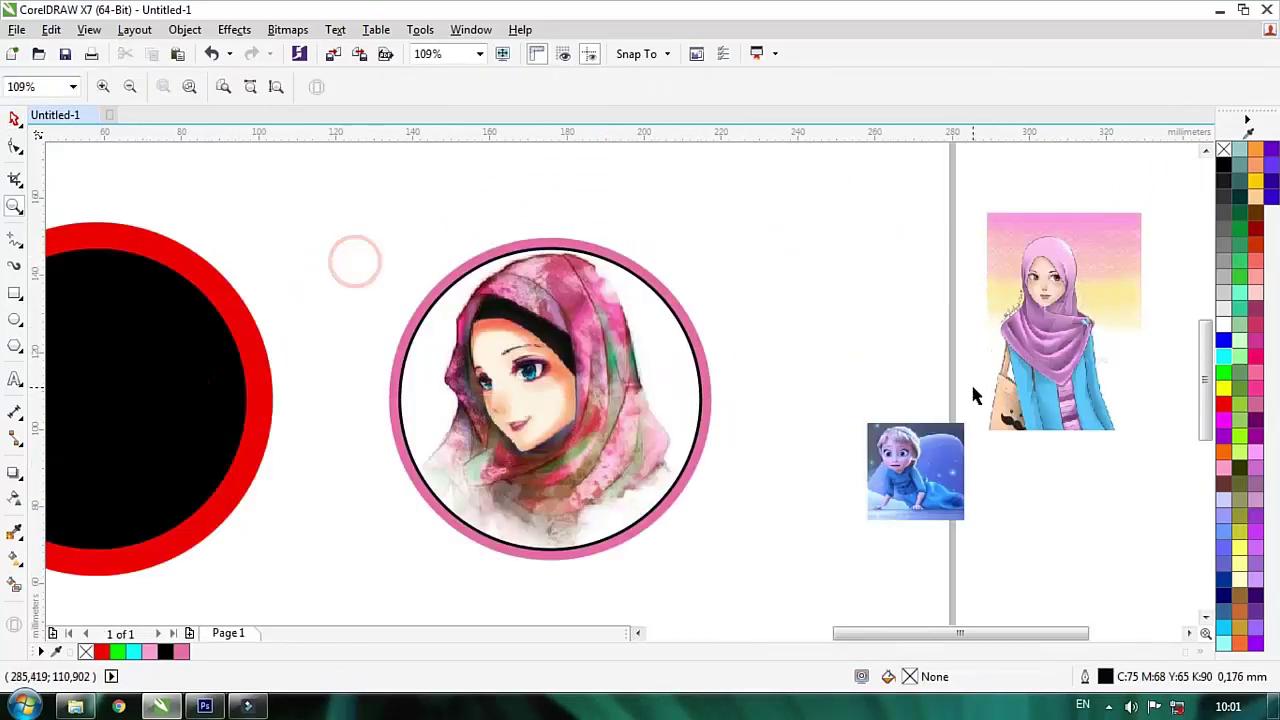
# Remove the outline from the circle containing the hijab picture.
pyautogui.scroll(-2, 765, 375)
pyautogui.press('F2')
pyautogui.click(647, 410)
pyautogui.scroll(-2, 668, 398)
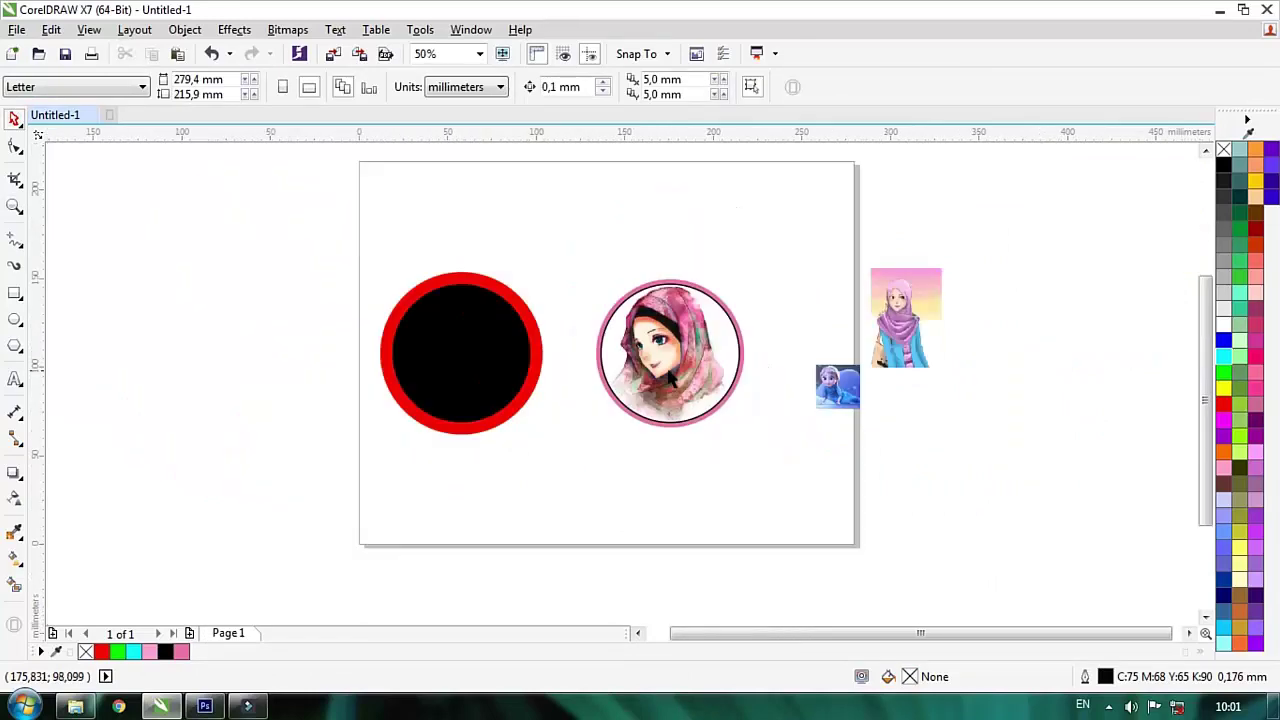
pyautogui.scroll(1, 717, 328)
pyautogui.scroll(1, 743, 303)
pyautogui.scroll(-1, 743, 303)
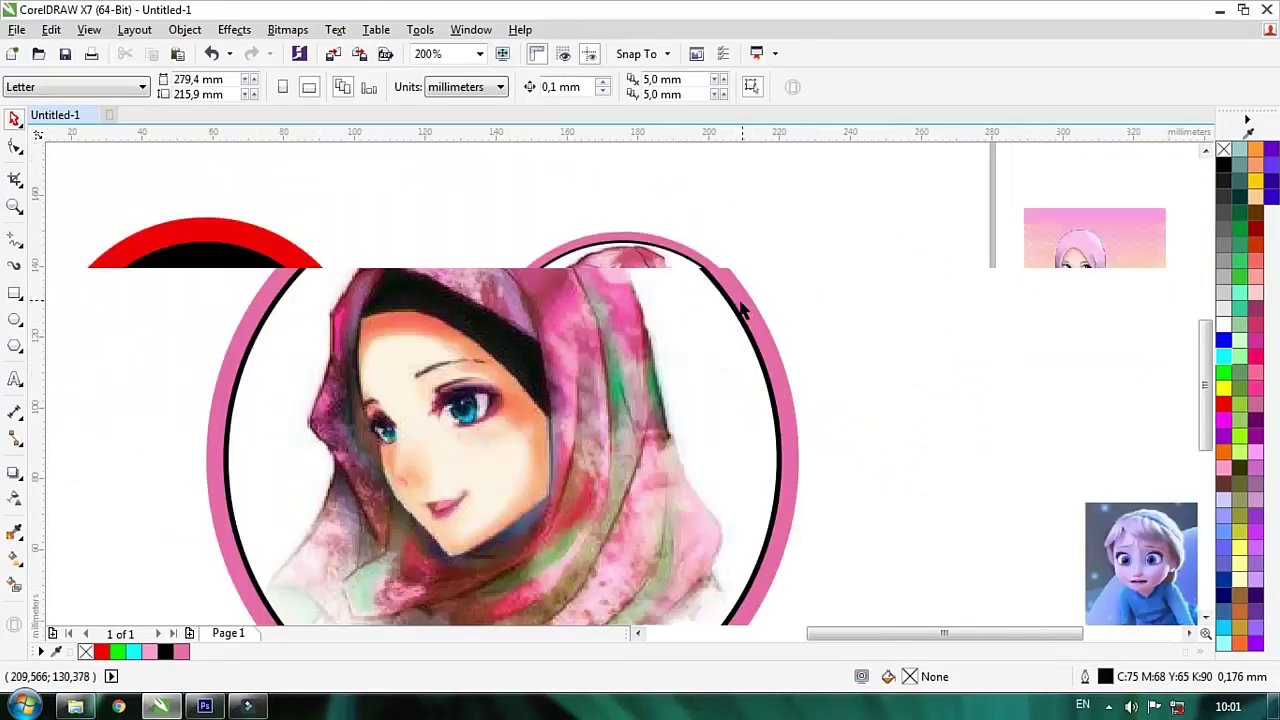
pyautogui.moveTo(728, 320); pyautogui.dragTo(763, 371)
pyautogui.hotkey('ctrl', 'z')
pyautogui.rightClick(1223, 149)
pyautogui.click(869, 206)
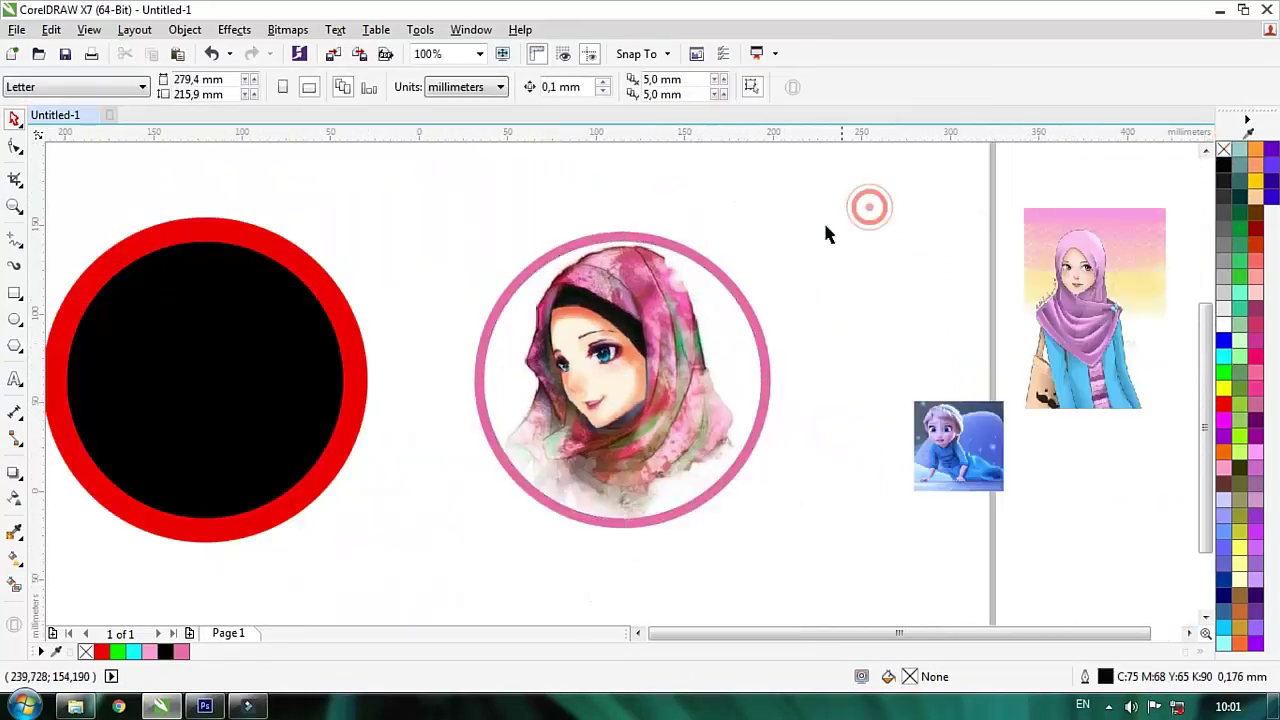
pyautogui.scroll(-1, 838, 220)
pyautogui.press('F2')
pyautogui.scroll(1, 740, 300)
pyautogui.click(720, 297)
pyautogui.scroll(1, 768, 254)
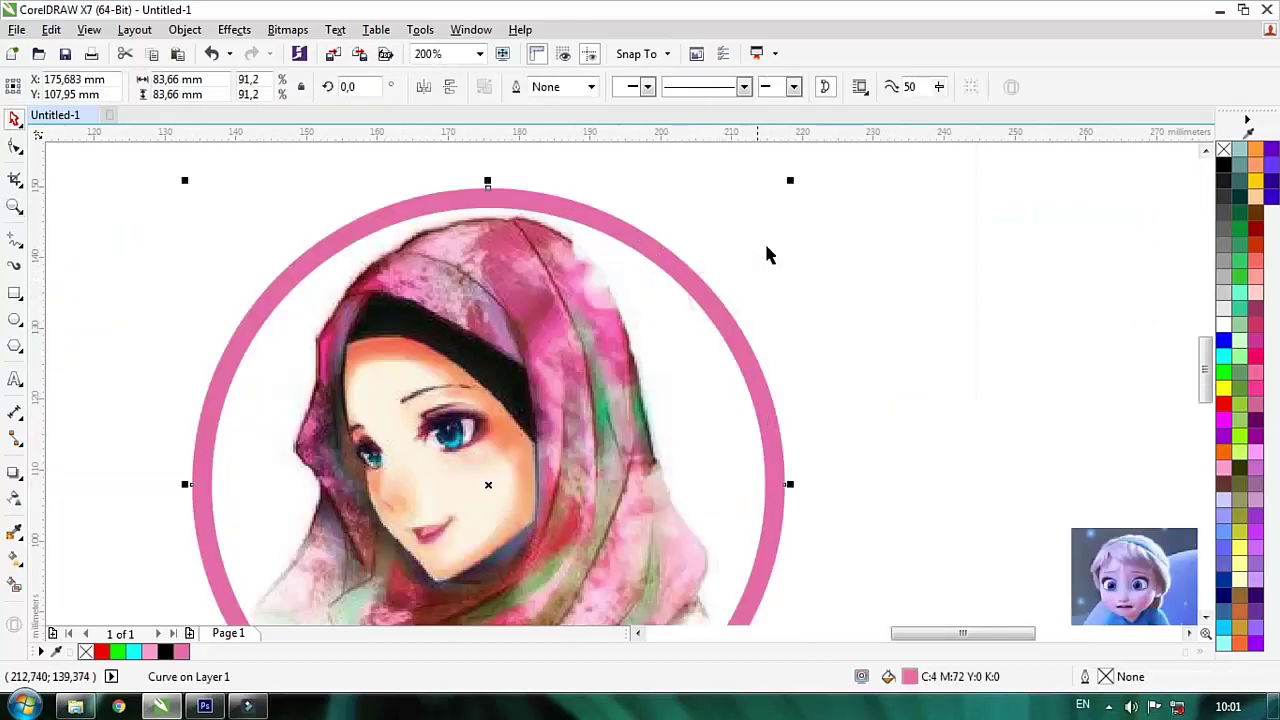
pyautogui.click(880, 245)
pyautogui.scroll(-1, 864, 263)
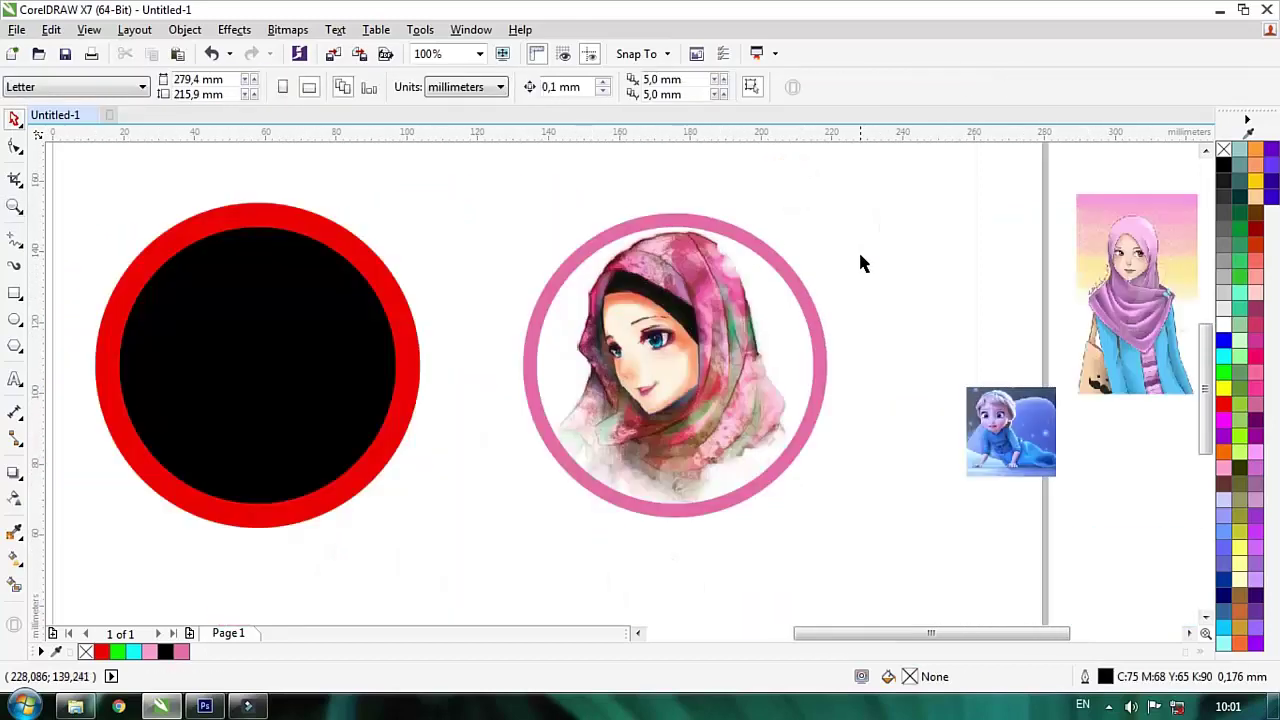
# Set a 0.75 mm outline on the hijab picture's circle and convert the outline to a separate object.
pyautogui.click(760, 291)
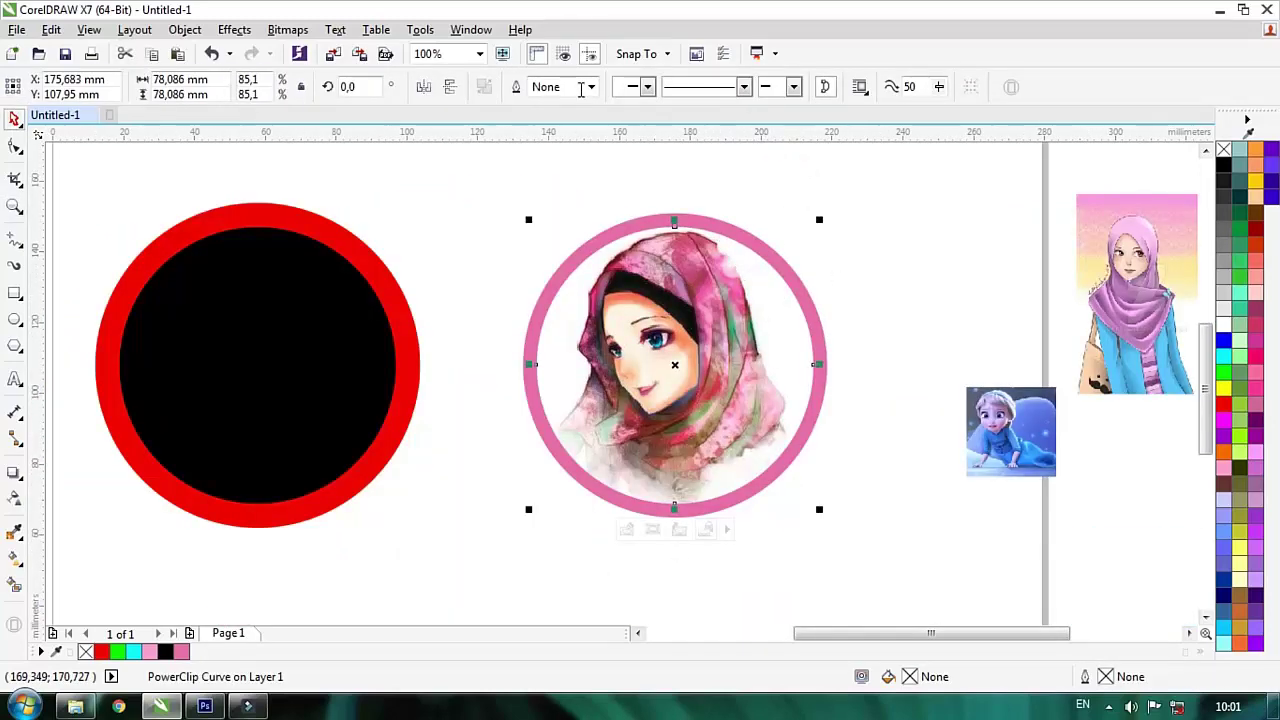
pyautogui.click(581, 88)
pyautogui.click(548, 188)
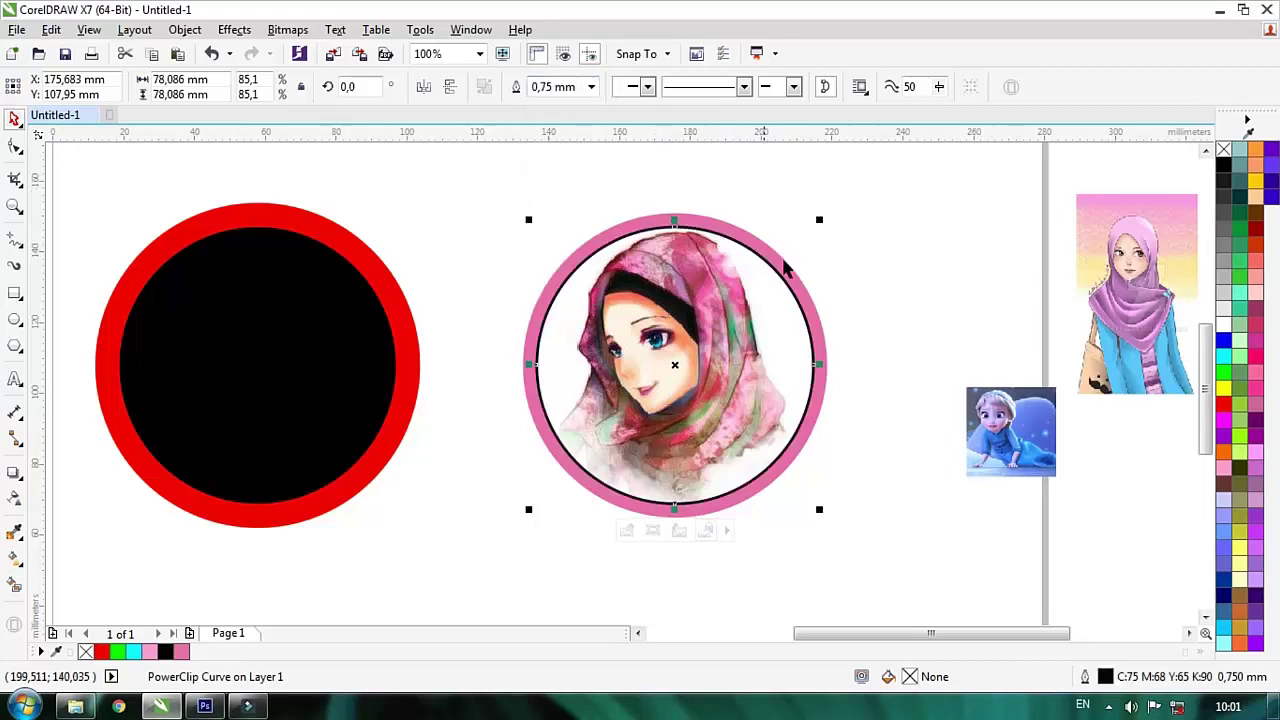
pyautogui.hotkey('ctrl', 'shift', 'q')
pyautogui.click(861, 297)
pyautogui.press('space')
pyautogui.press('space')
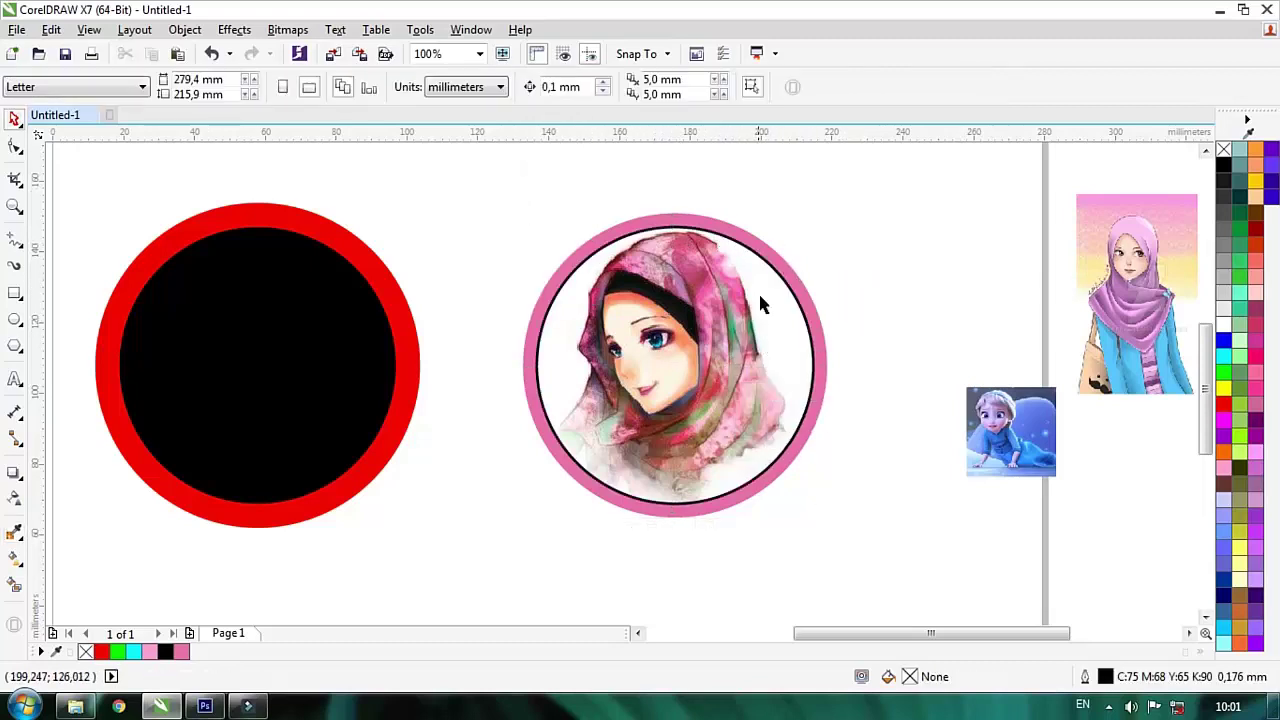
# Recolour the thin black ring around the hijab picture, trying #FF0066 and settling on a lighter pink.
pyautogui.moveTo(787, 278); pyautogui.dragTo(823, 327)
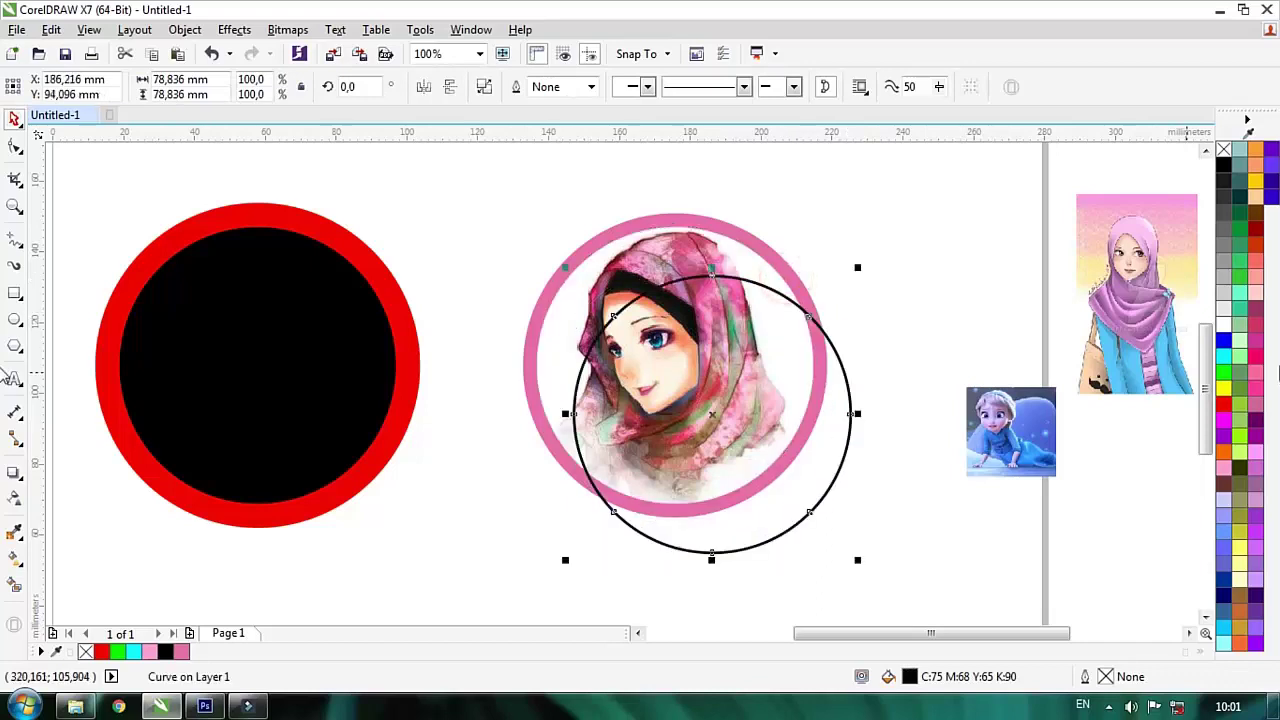
pyautogui.hotkey('ctrl', 'z')
pyautogui.click(1256, 357)
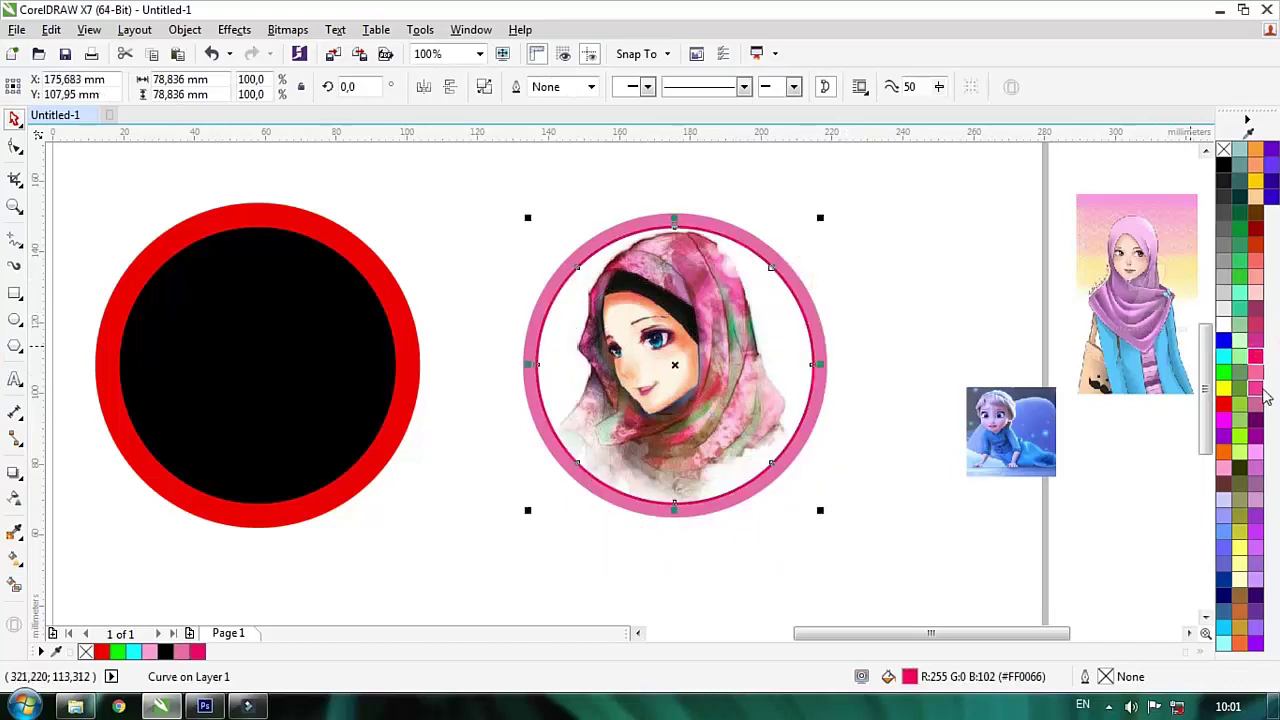
pyautogui.click(871, 266)
# Group the pink pin's rim, thin ring and hijab picture, and move the group slightly further from the black circle.
pyautogui.moveTo(920, 171); pyautogui.dragTo(486, 577)
pyautogui.moveTo(625, 461); pyautogui.dragTo(730, 408)
pyautogui.hotkey('ctrl', 'z')
pyautogui.click(815, 87)
pyautogui.click(848, 184)
pyautogui.scroll(-1, 838, 239)
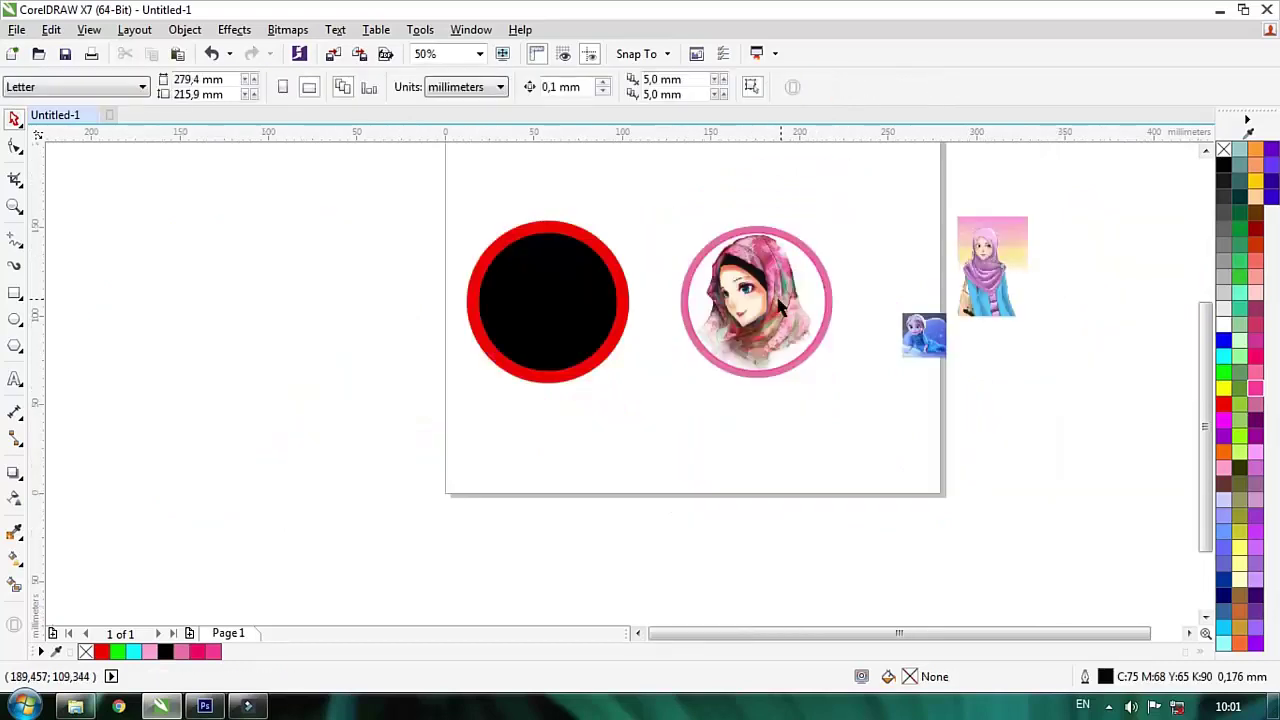
pyautogui.moveTo(775, 299); pyautogui.dragTo(815, 299)
# Move the picture of the girl in the purple hijab below and between the circles, and delete the blue cartoon picture.
pyautogui.moveTo(993, 297); pyautogui.dragTo(722, 475)
pyautogui.click(924, 335)
pyautogui.press('Delete')
pyautogui.moveTo(753, 432); pyautogui.dragTo(702, 417)
# Fill the black circle inside the red rim with white (#FFFFFF) sampled from the page.
pyautogui.moveTo(609, 297); pyautogui.dragTo(659, 248)
pyautogui.hotkey('ctrl', 'z')
pyautogui.press('i')
pyautogui.click(678, 248)
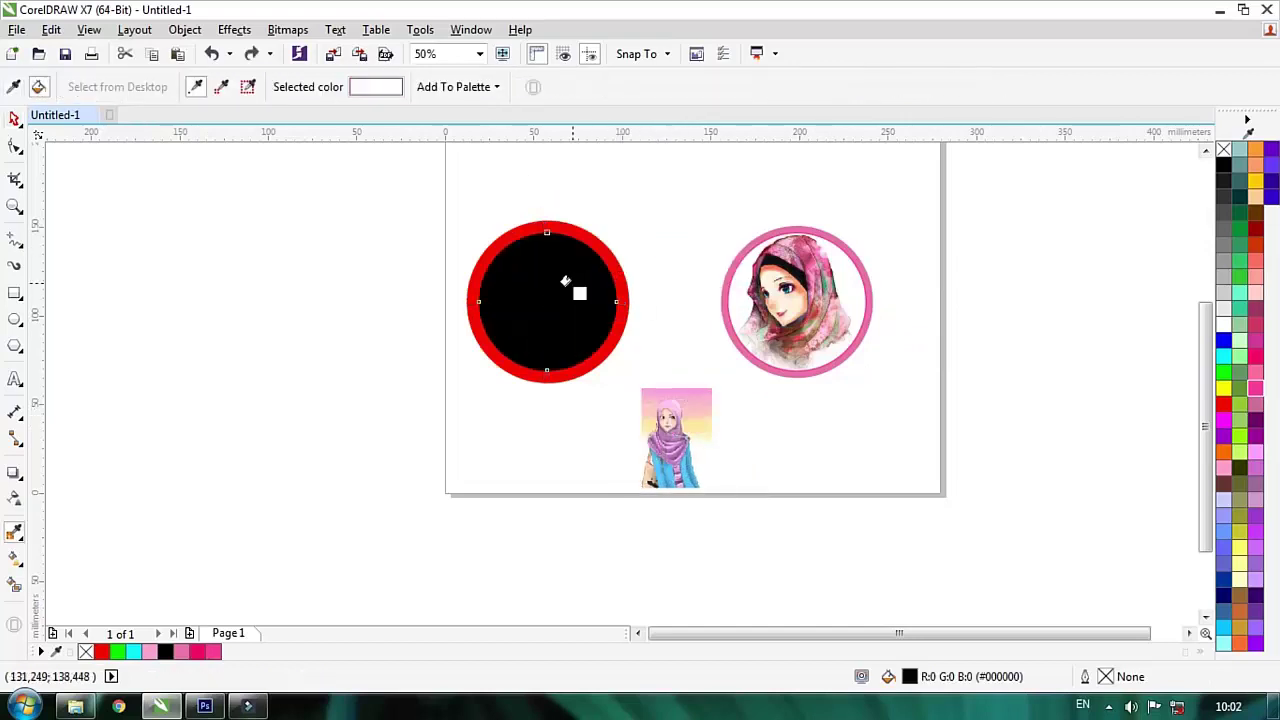
pyautogui.click(573, 283)
pyautogui.press('space')
pyautogui.click(674, 286)
pyautogui.press('z')
pyautogui.click(576, 298)
pyautogui.press('space')
pyautogui.click(600, 348)
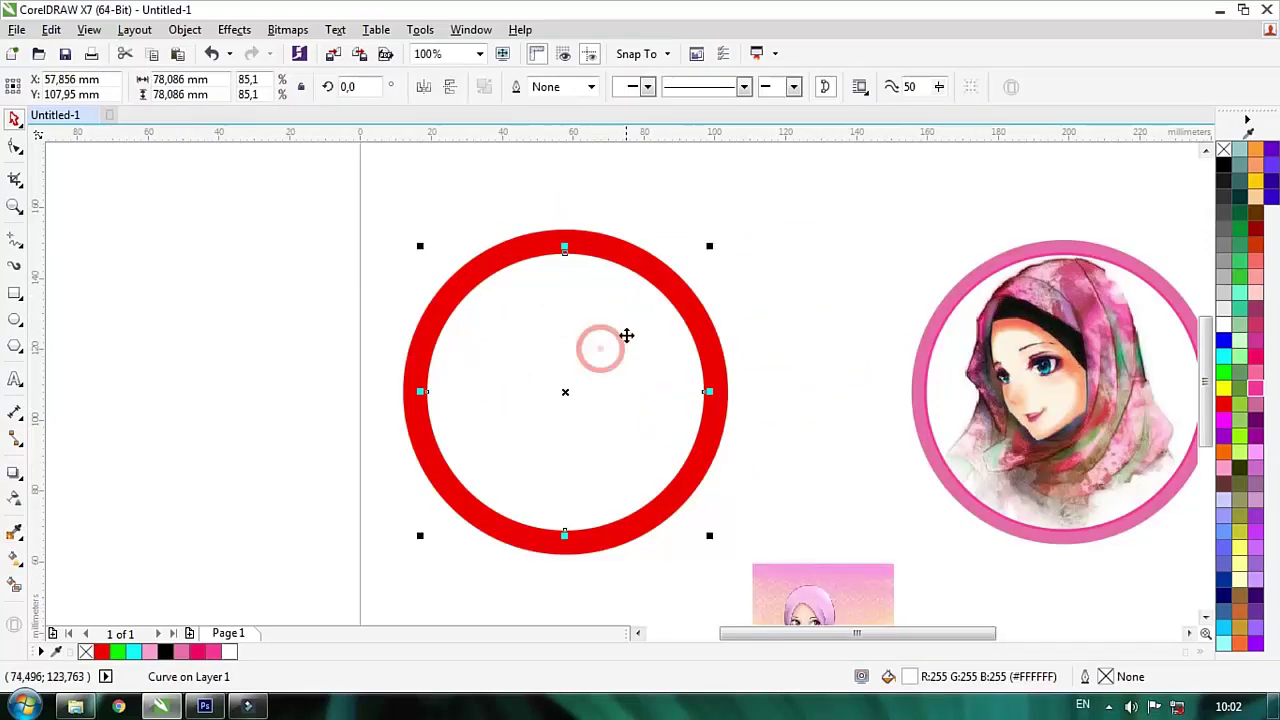
# Move the purple-hijab picture beside the red ring, on its outer side off the page, and enlarge it to about 76 × 107 mm.
pyautogui.scroll(-1, 829, 434)
pyautogui.moveTo(823, 552); pyautogui.dragTo(510, 414)
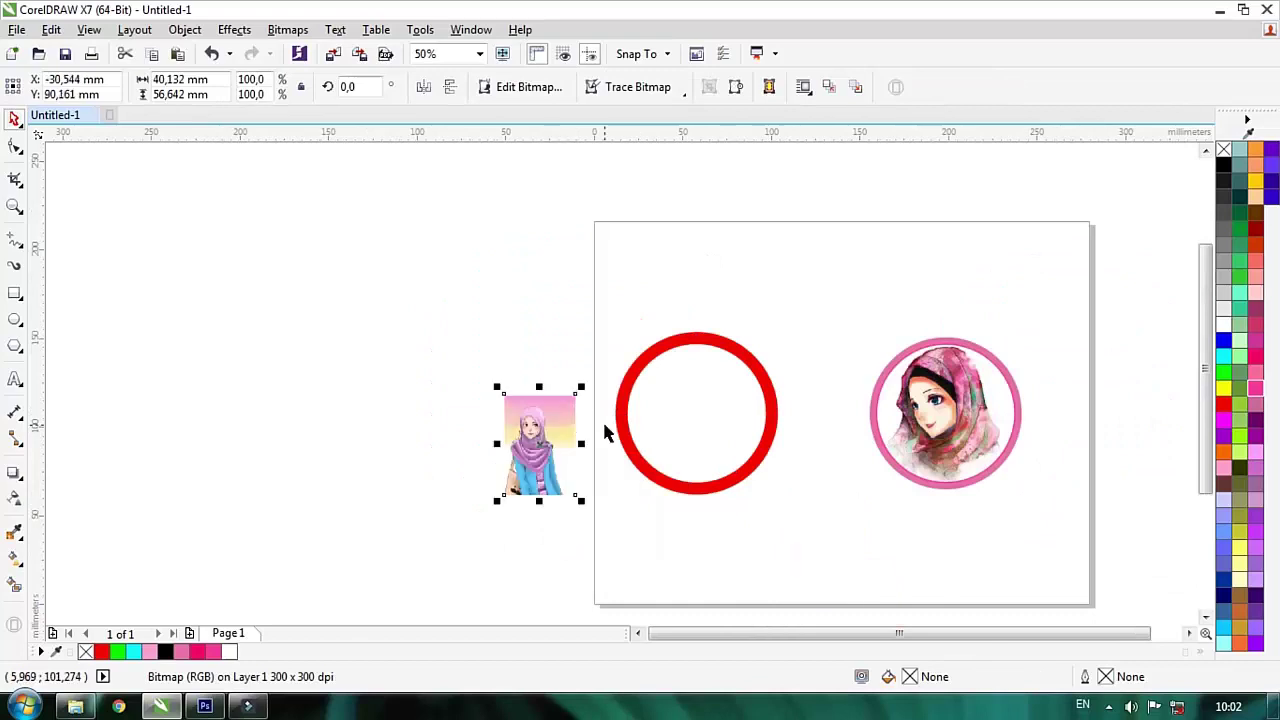
pyautogui.scroll(2, 606, 429)
pyautogui.moveTo(557, 355); pyautogui.dragTo(641, 258)
pyautogui.moveTo(536, 437); pyautogui.dragTo(510, 377)
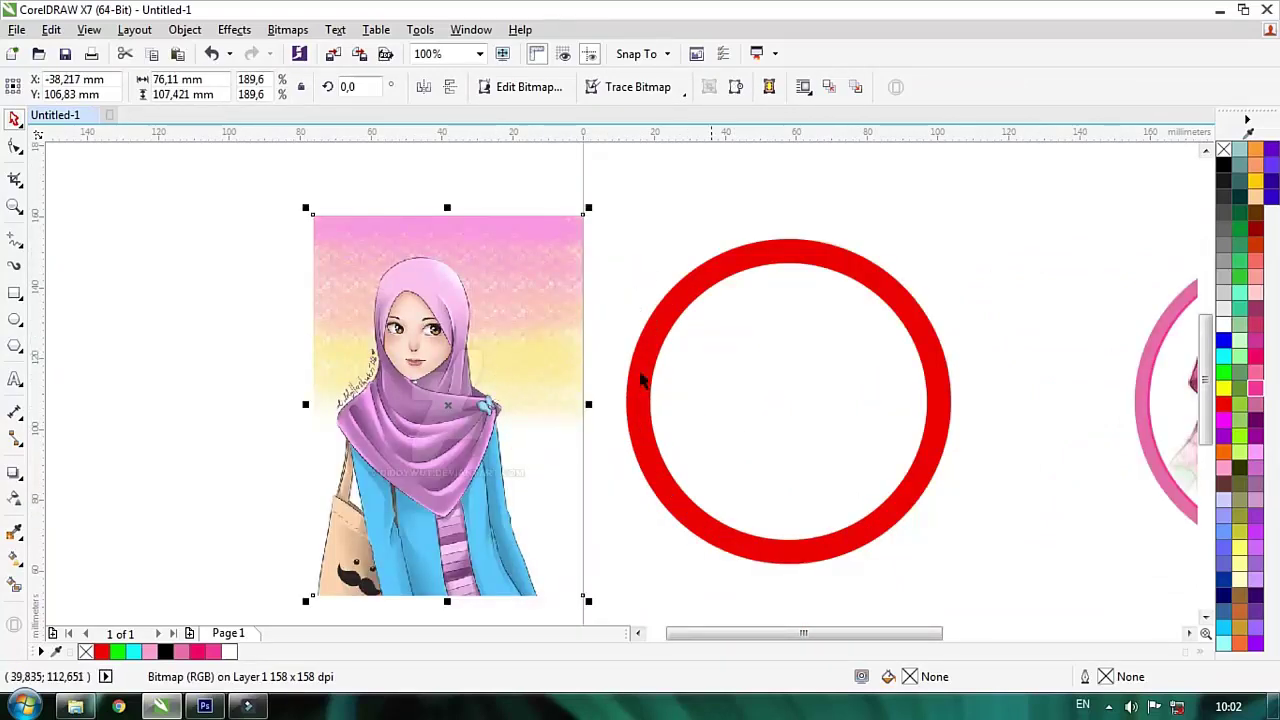
# Switch the purple-hijab picture to node editing with the Shape tool, try Freehand selection mode, and return to Rectangular.
pyautogui.click(15, 499)
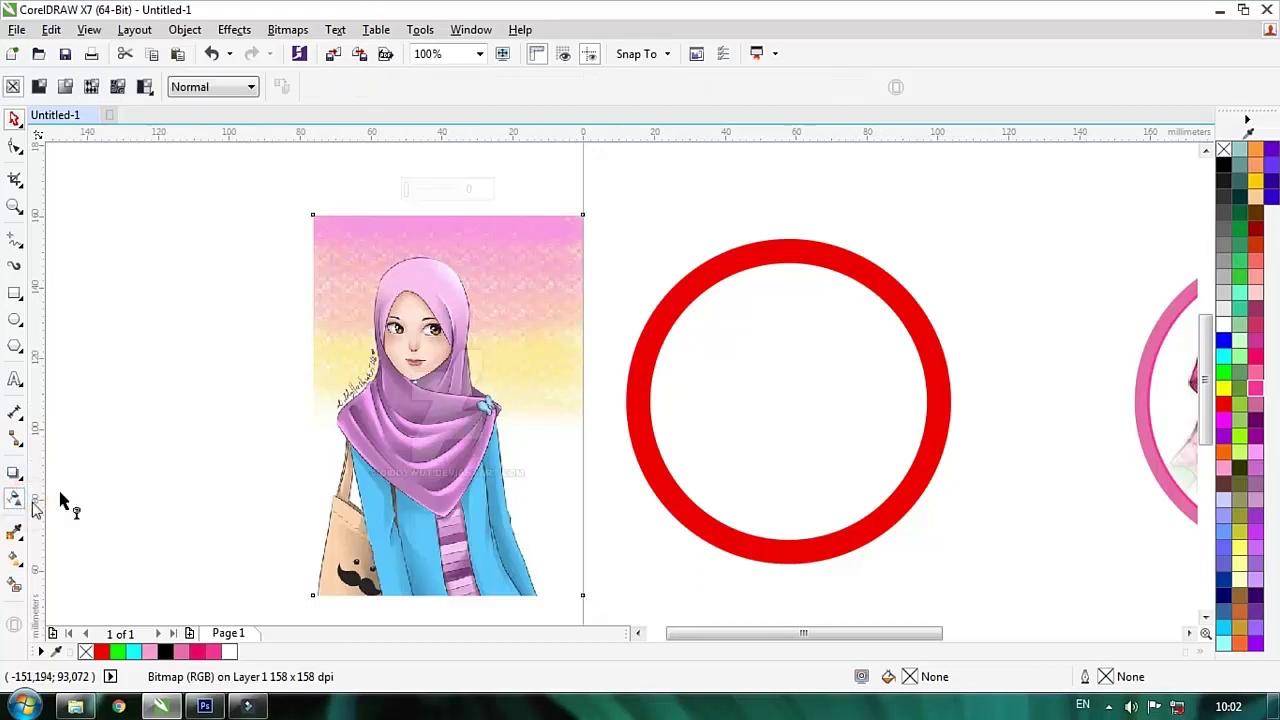
pyautogui.click(15, 474)
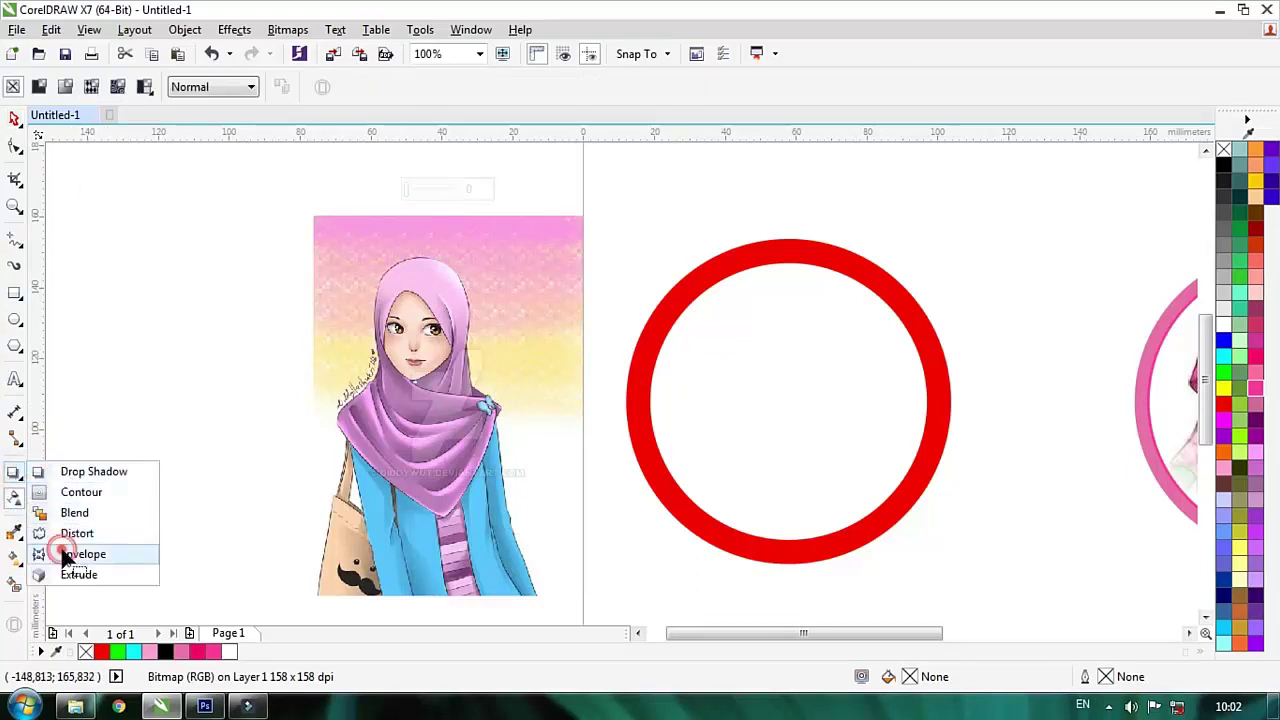
pyautogui.press('F10')
pyautogui.click(86, 88)
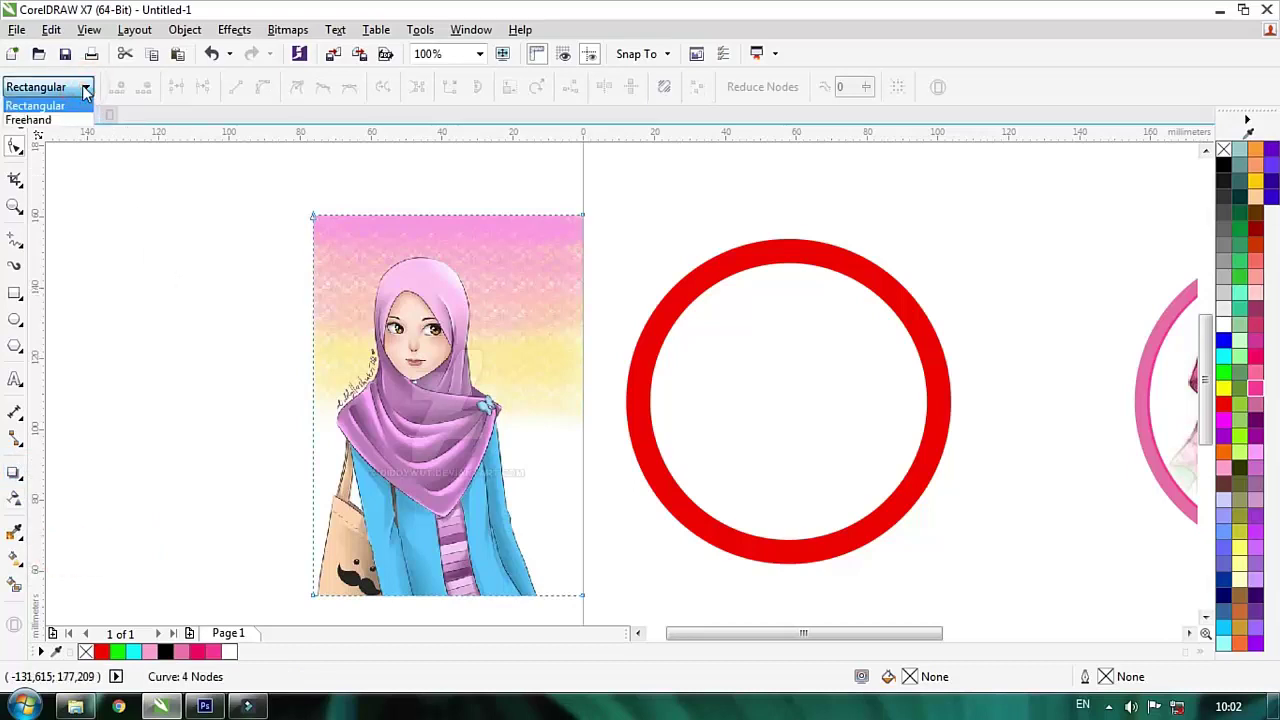
pyautogui.click(60, 118)
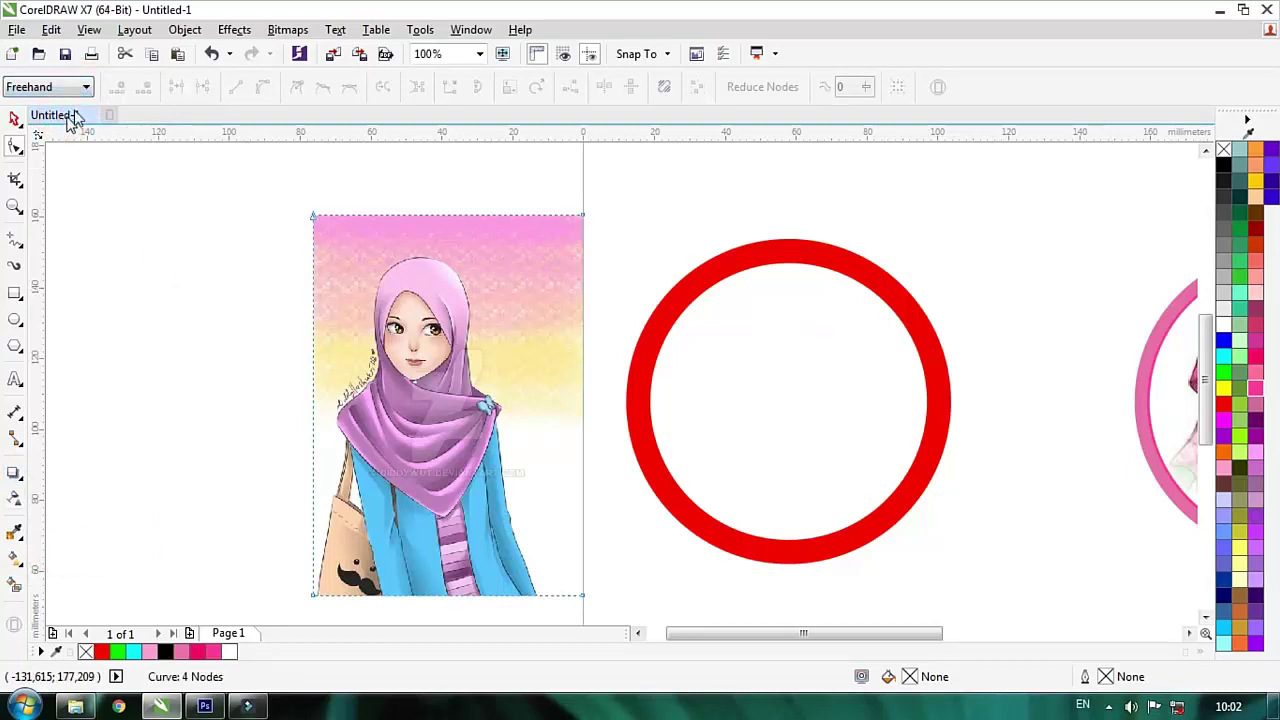
pyautogui.click(78, 90)
pyautogui.click(35, 105)
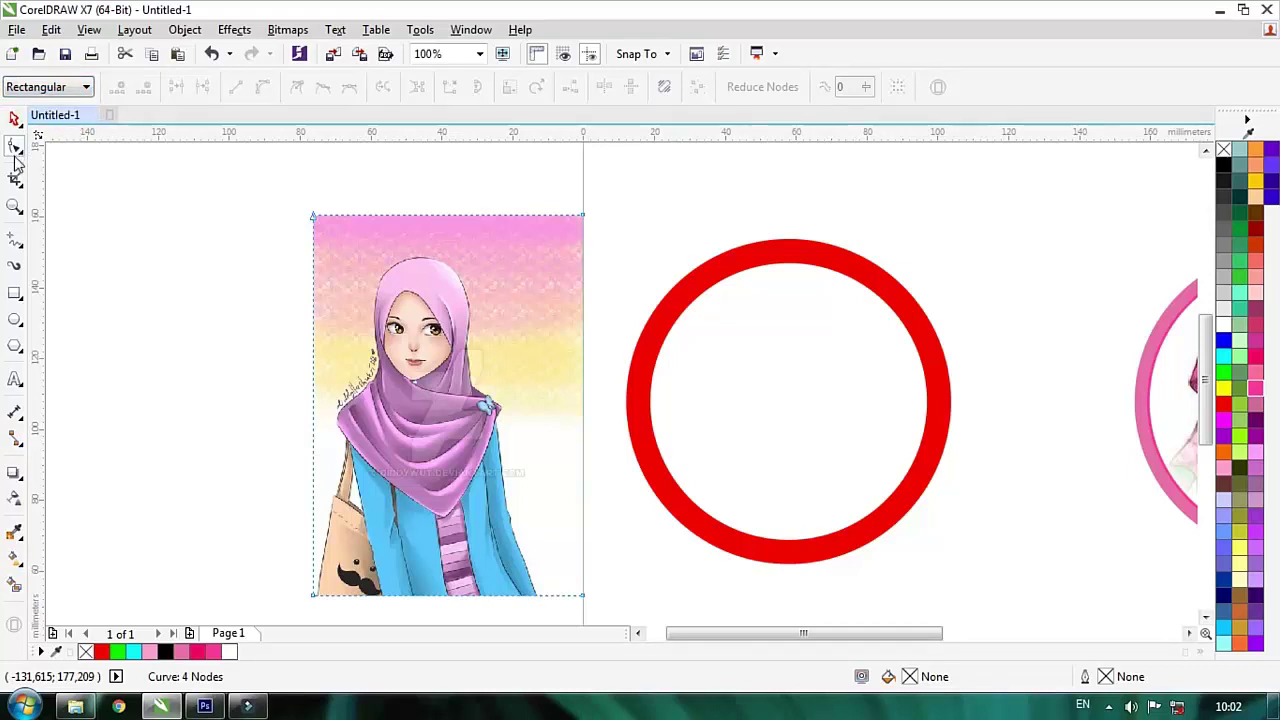
pyautogui.click(40, 88)
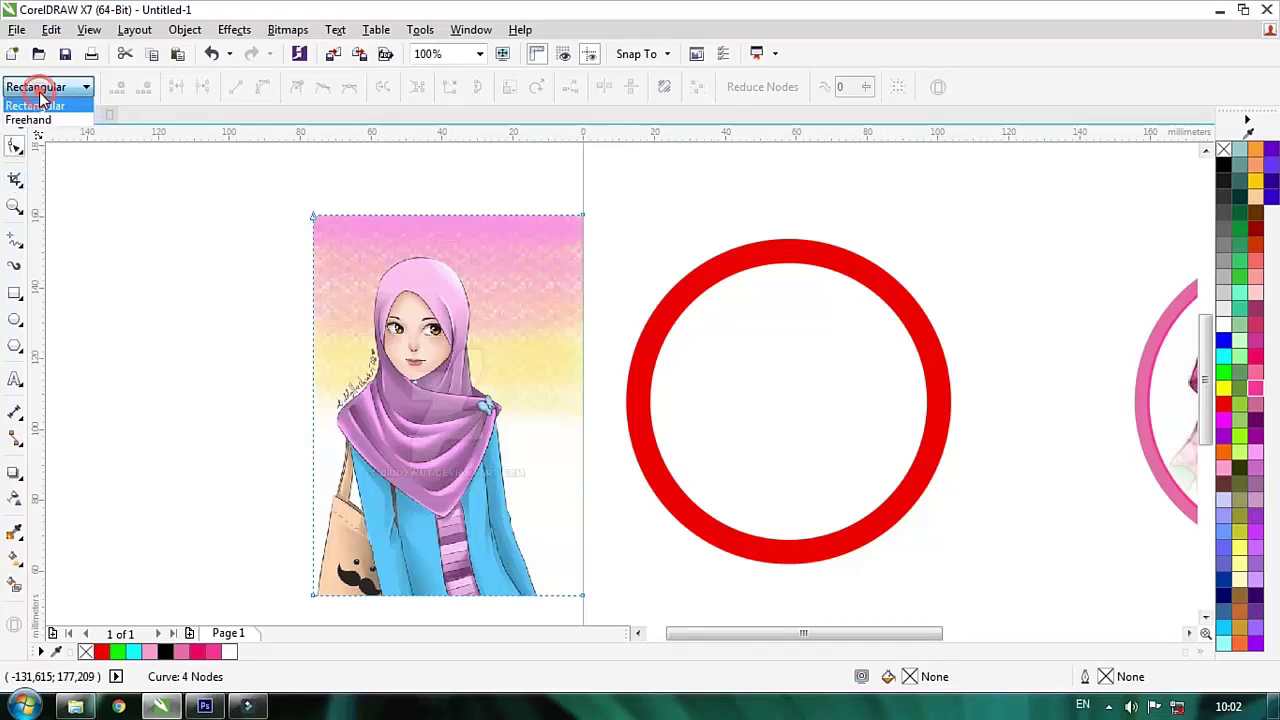
pyautogui.click(80, 187)
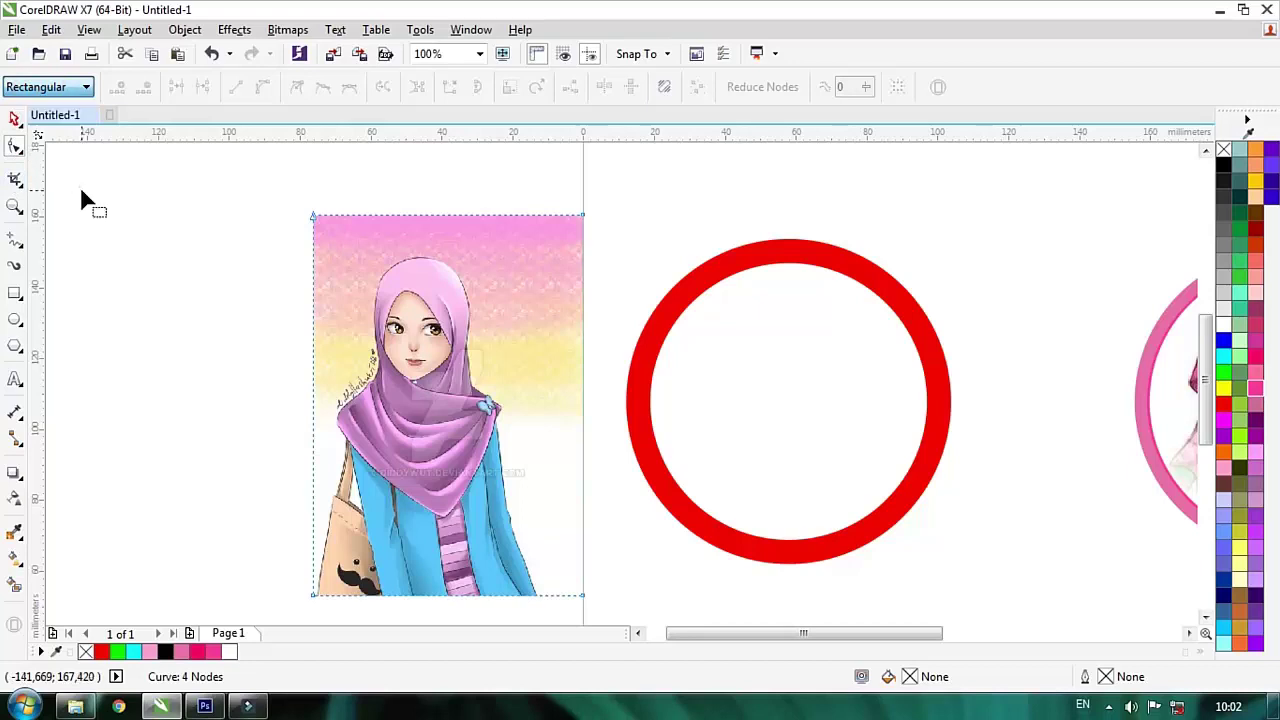
# PowerClip the purple-hijab picture inside the white circle within the red rim.
pyautogui.click(13, 120)
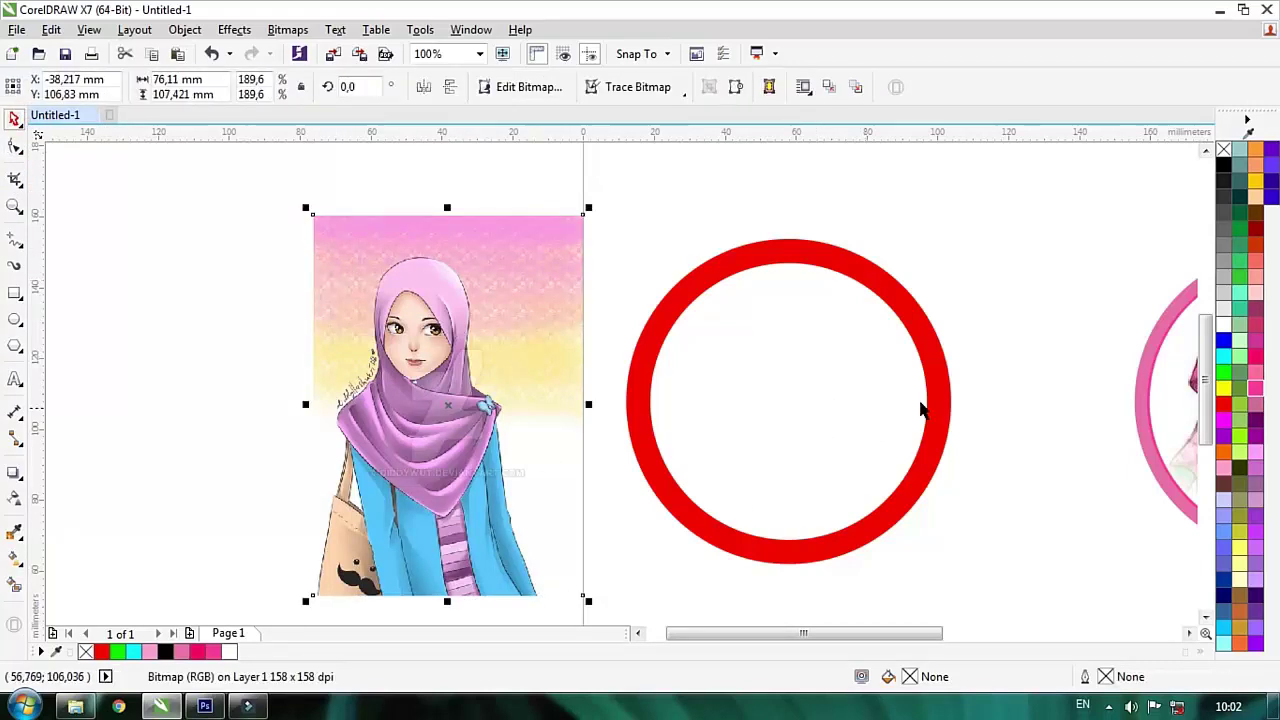
pyautogui.hotkey('alt', 'j')
pyautogui.press('w')
pyautogui.press('p')
pyautogui.click(758, 401)
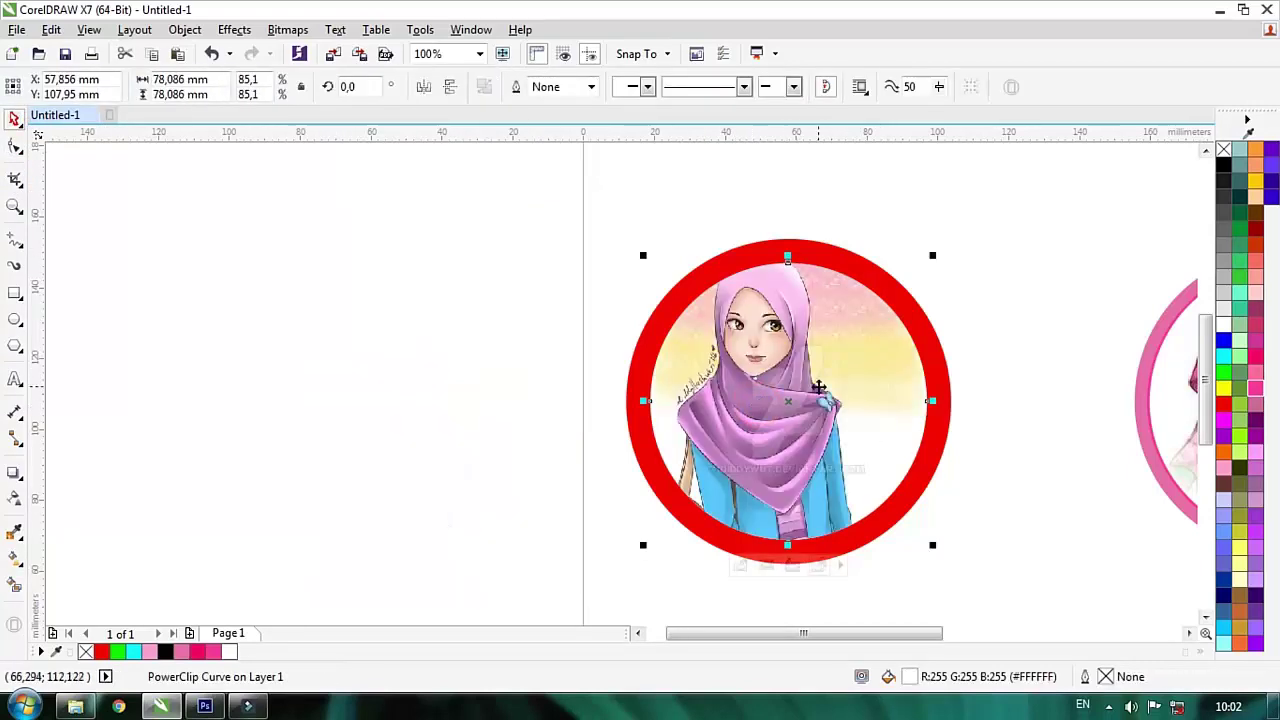
# Edit the PowerClip contents, enlarging the picture to about 83 × 117 mm and centring the girl in the circle, and finish editing.
pyautogui.rightClick(818, 387)
pyautogui.click(858, 199)
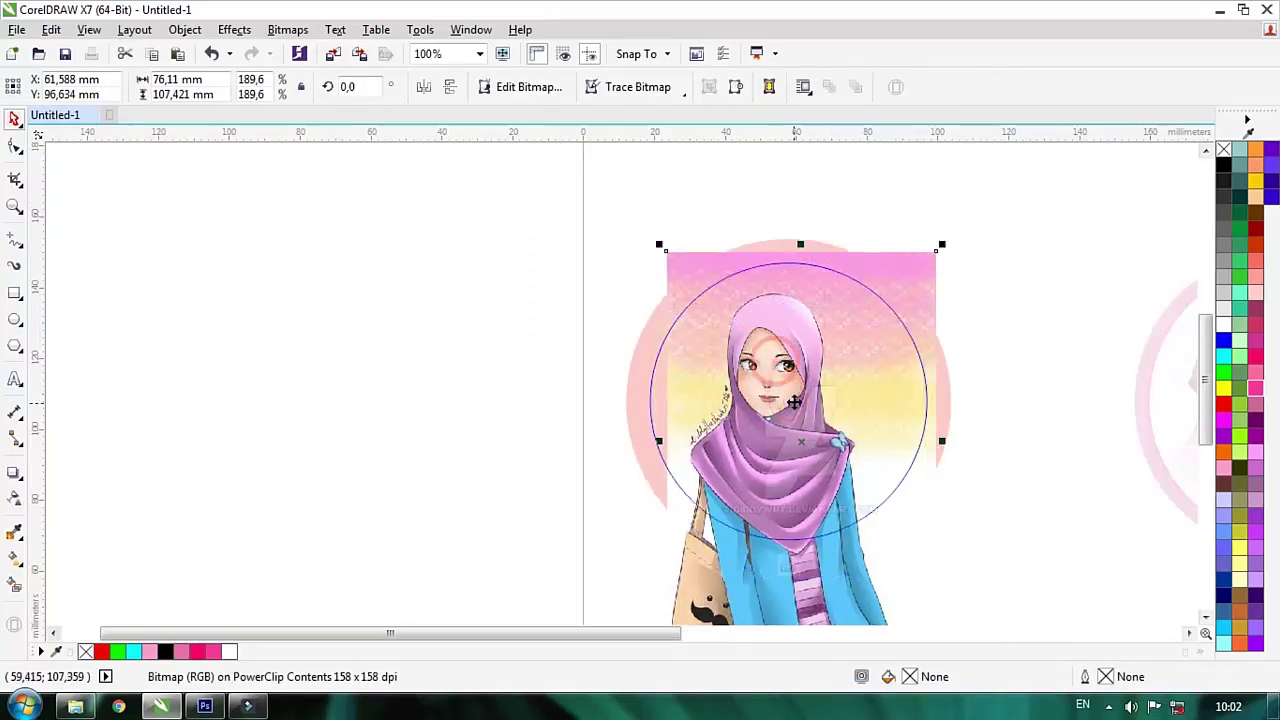
pyautogui.moveTo(786, 382); pyautogui.dragTo(780, 388)
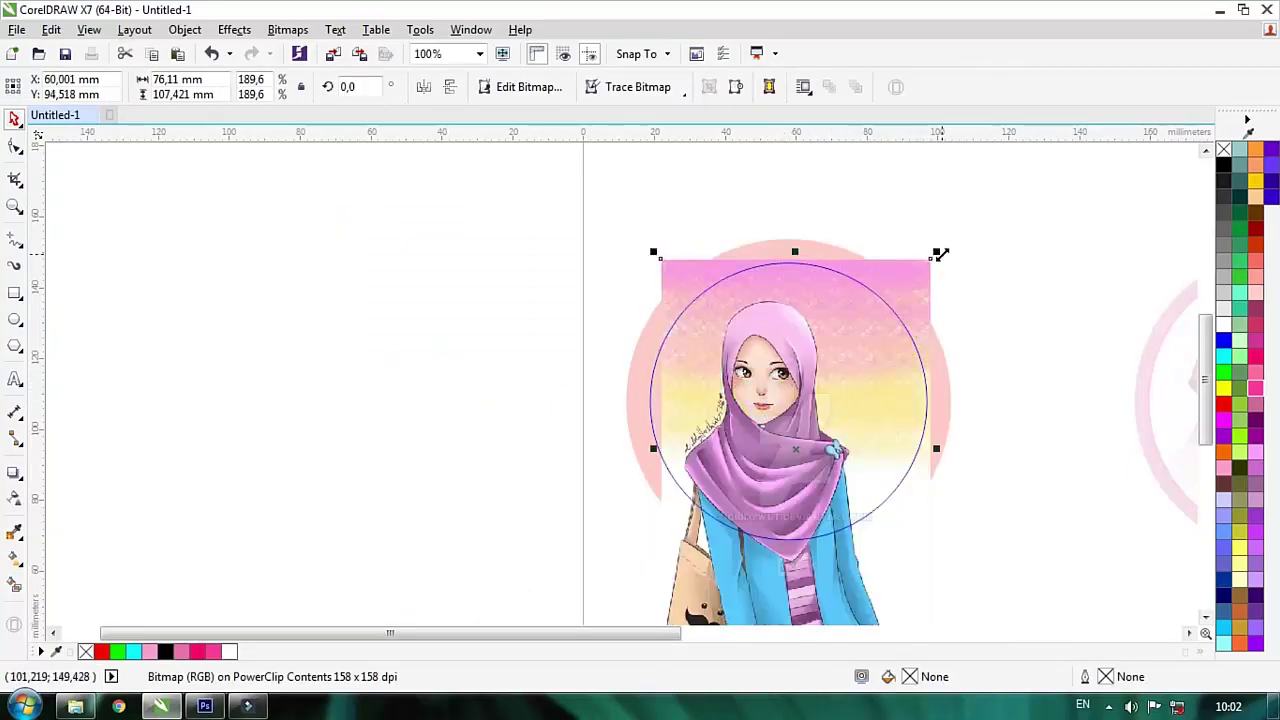
pyautogui.moveTo(940, 254); pyautogui.dragTo(951, 237)
pyautogui.moveTo(835, 344); pyautogui.dragTo(833, 345)
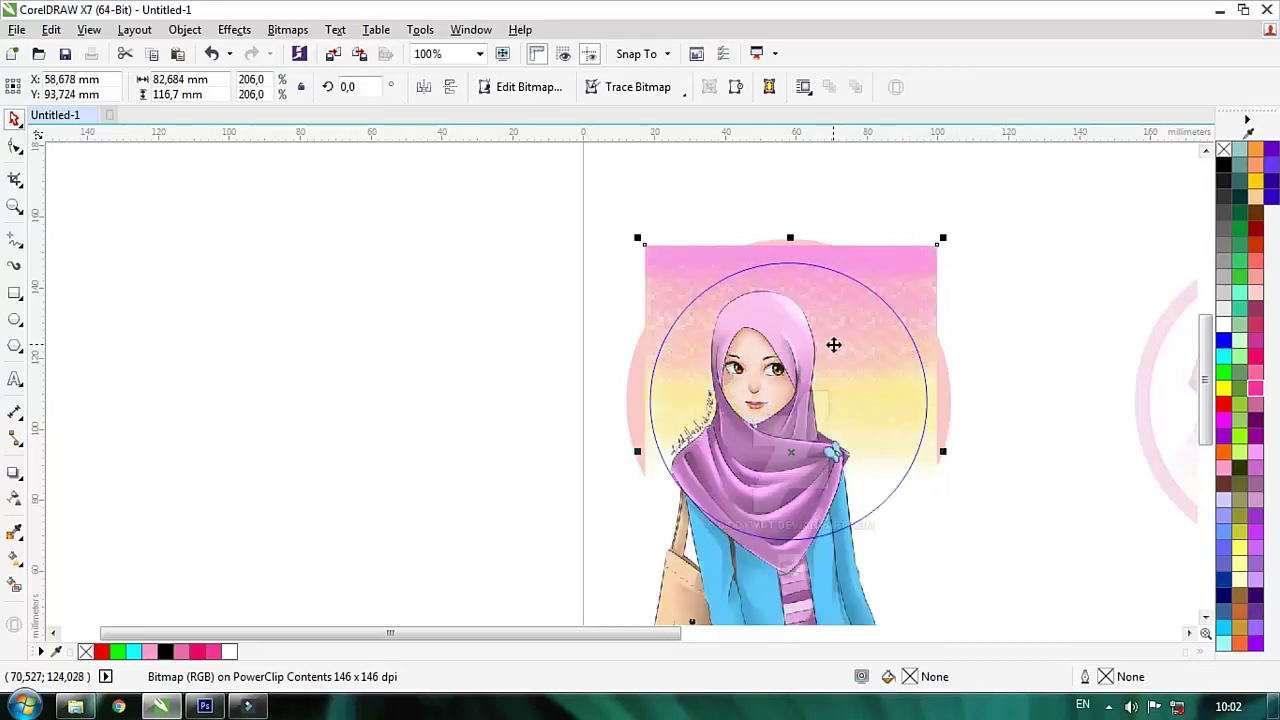
pyautogui.rightClick(828, 348)
pyautogui.click(857, 263)
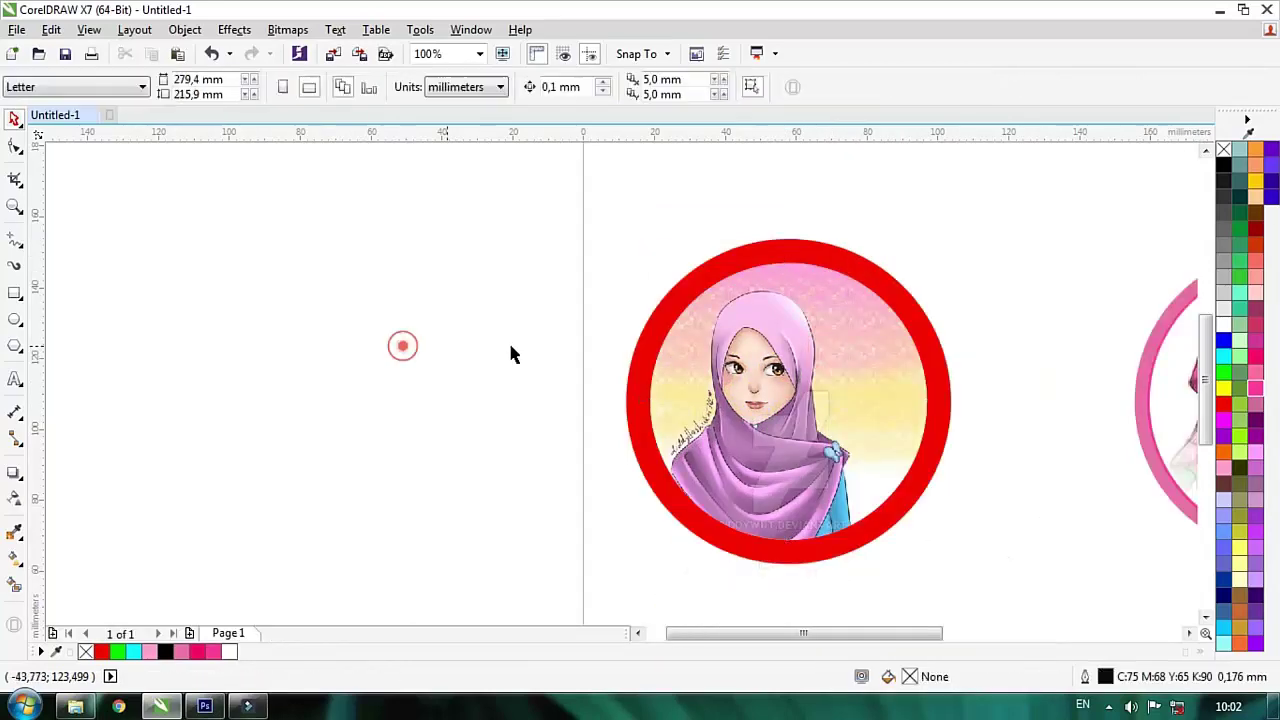
# Recolour the red rim with pale yellow (#FCE998) sampled from the picture's background.
pyautogui.scroll(-2, 558, 358)
pyautogui.scroll(2, 742, 356)
pyautogui.press('i')
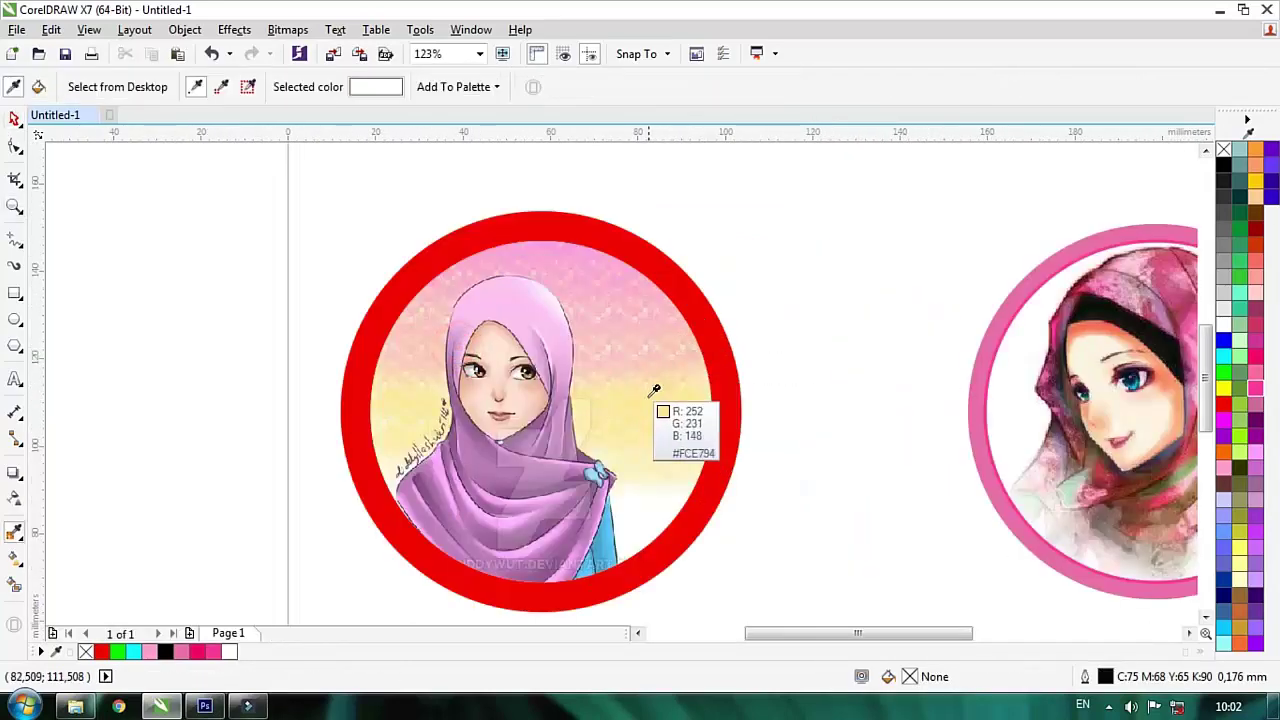
pyautogui.click(648, 398)
pyautogui.click(710, 349)
pyautogui.press('space')
# Shrink the yellow rim about its centre to about 88.6 mm in diameter.
pyautogui.click(708, 346)
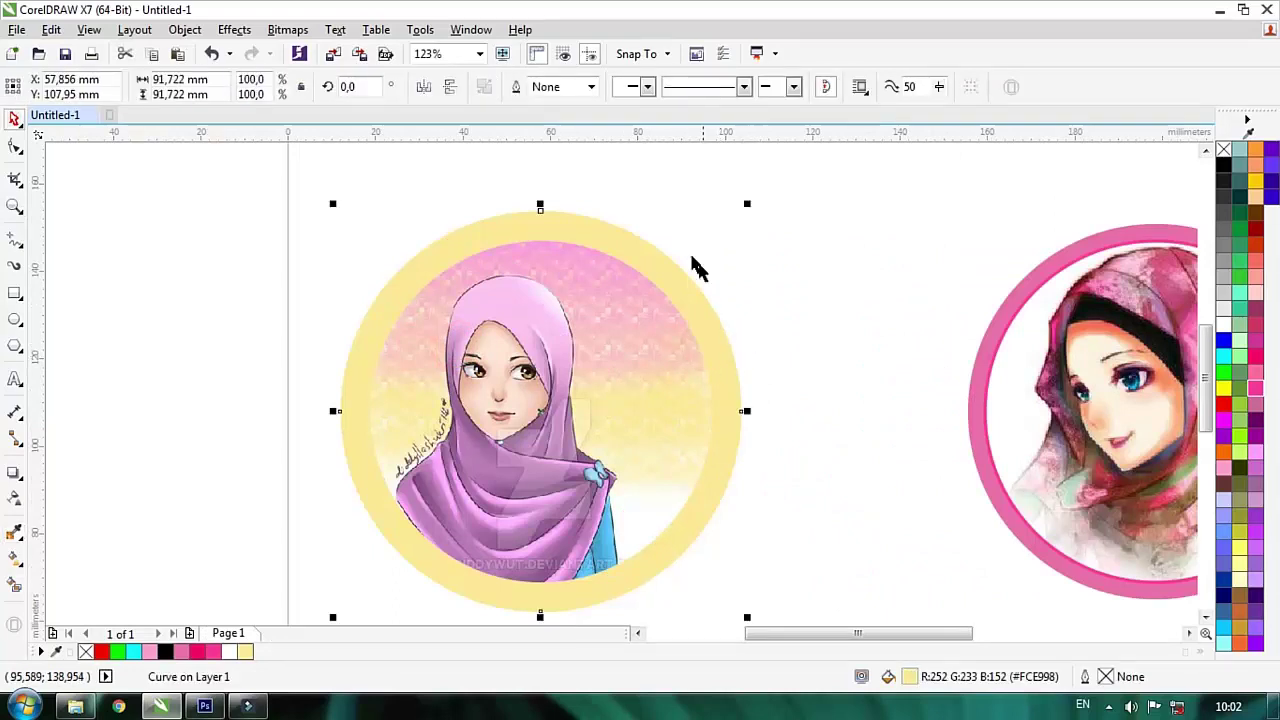
pyautogui.moveTo(745, 210); pyautogui.dragTo(740, 211)
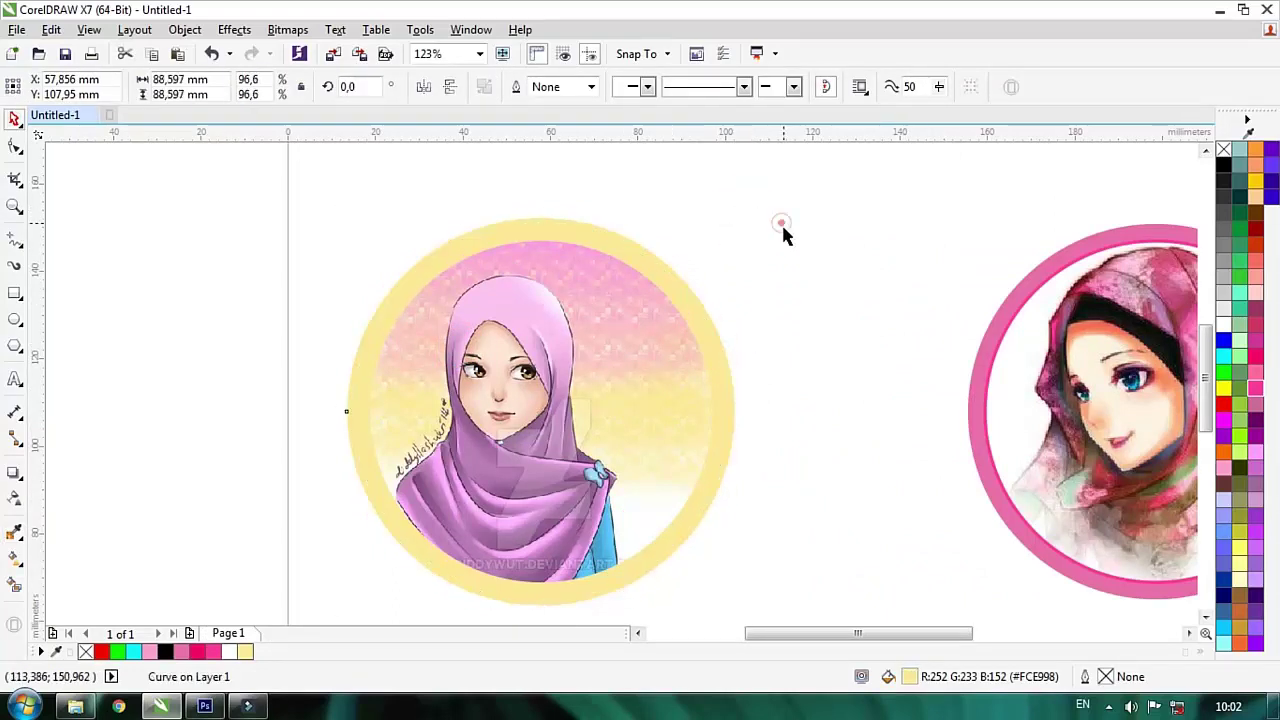
pyautogui.click(661, 264)
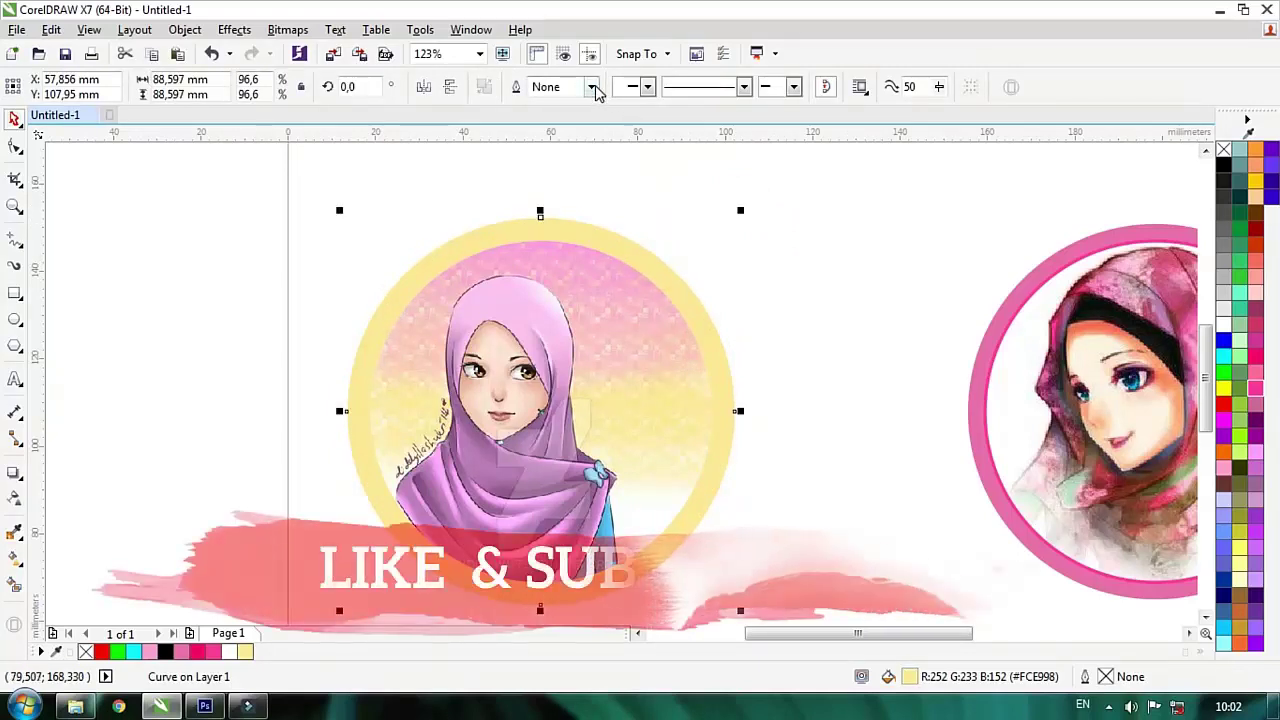
# Give the clipped purple-hijab circle a 1.5 mm outline and convert that outline to a separate object.
pyautogui.click(594, 278)
pyautogui.click(594, 278)
pyautogui.click(591, 86)
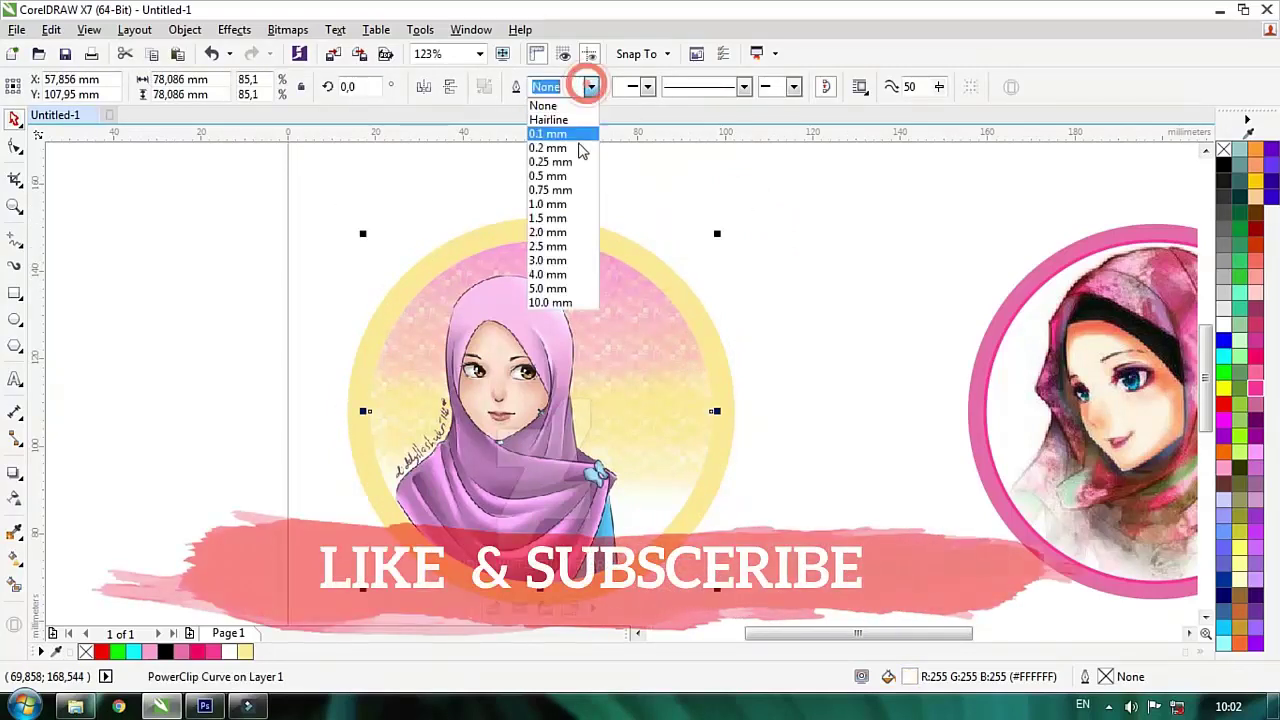
pyautogui.click(568, 180)
pyautogui.click(591, 87)
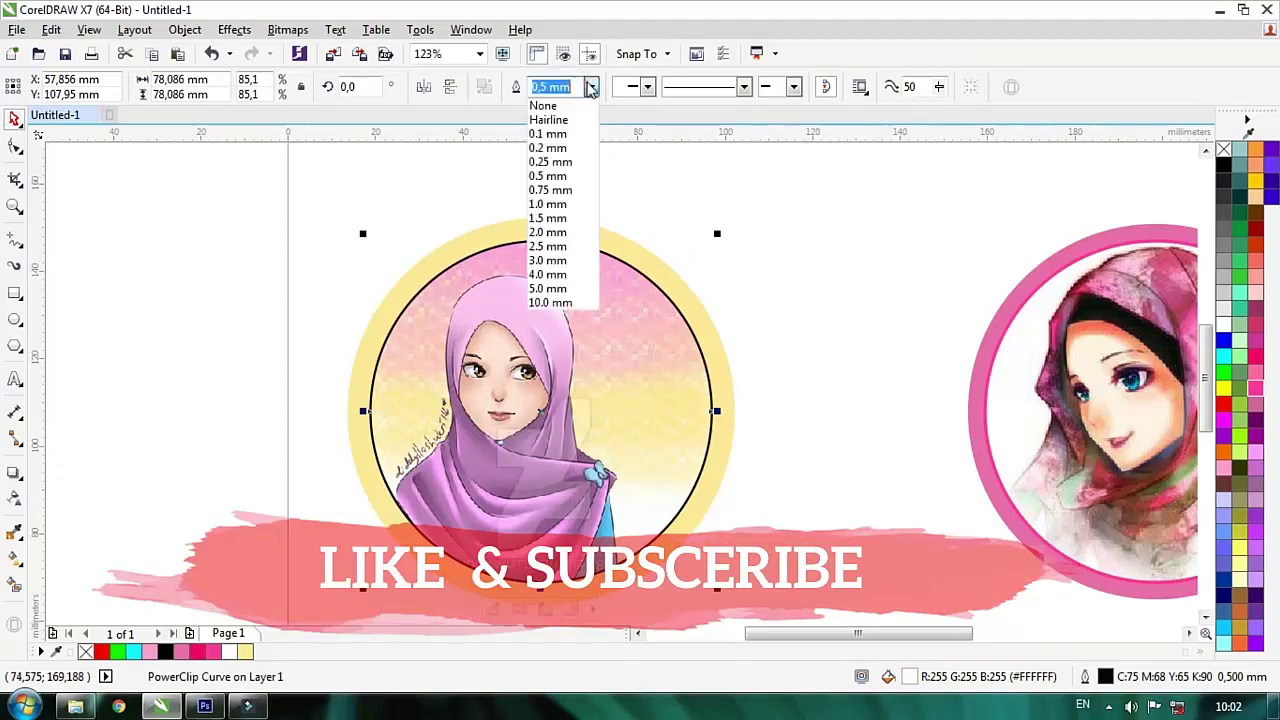
pyautogui.click(550, 219)
pyautogui.click(677, 293)
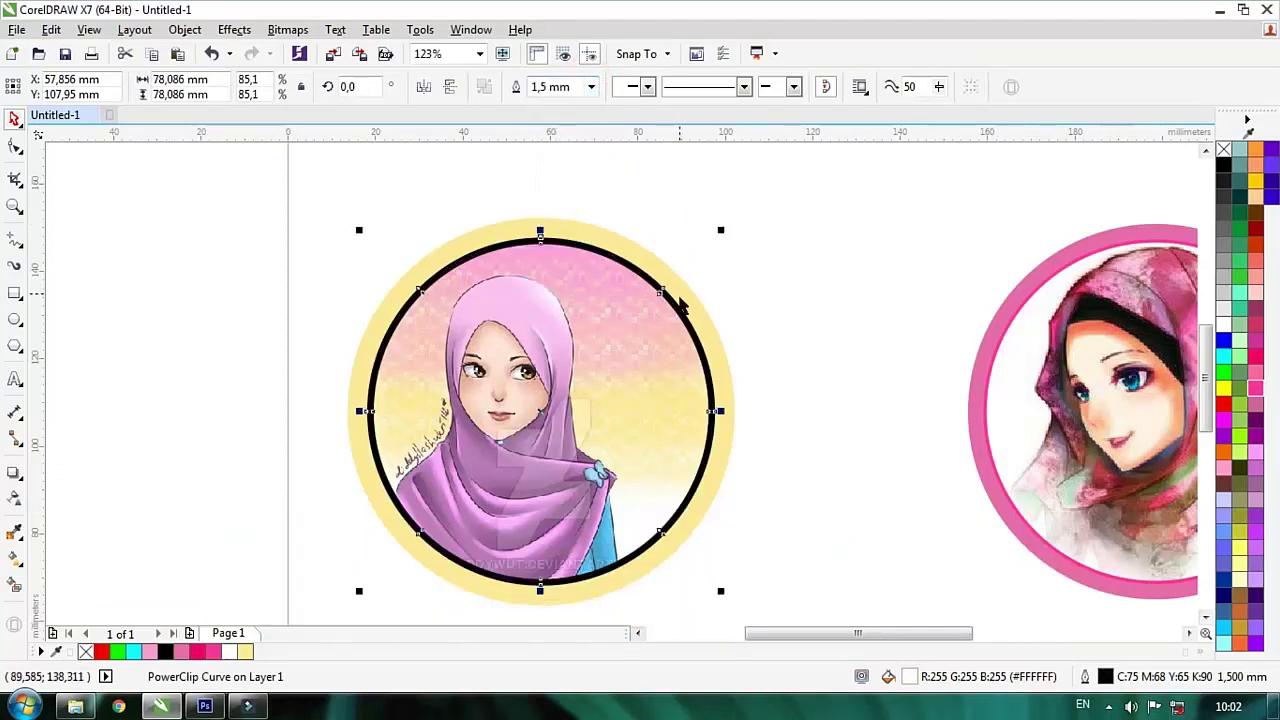
pyautogui.click(792, 398)
# Fill the thin black inner ring with muted purple (#996497) sampled from the hijab.
pyautogui.click(706, 355)
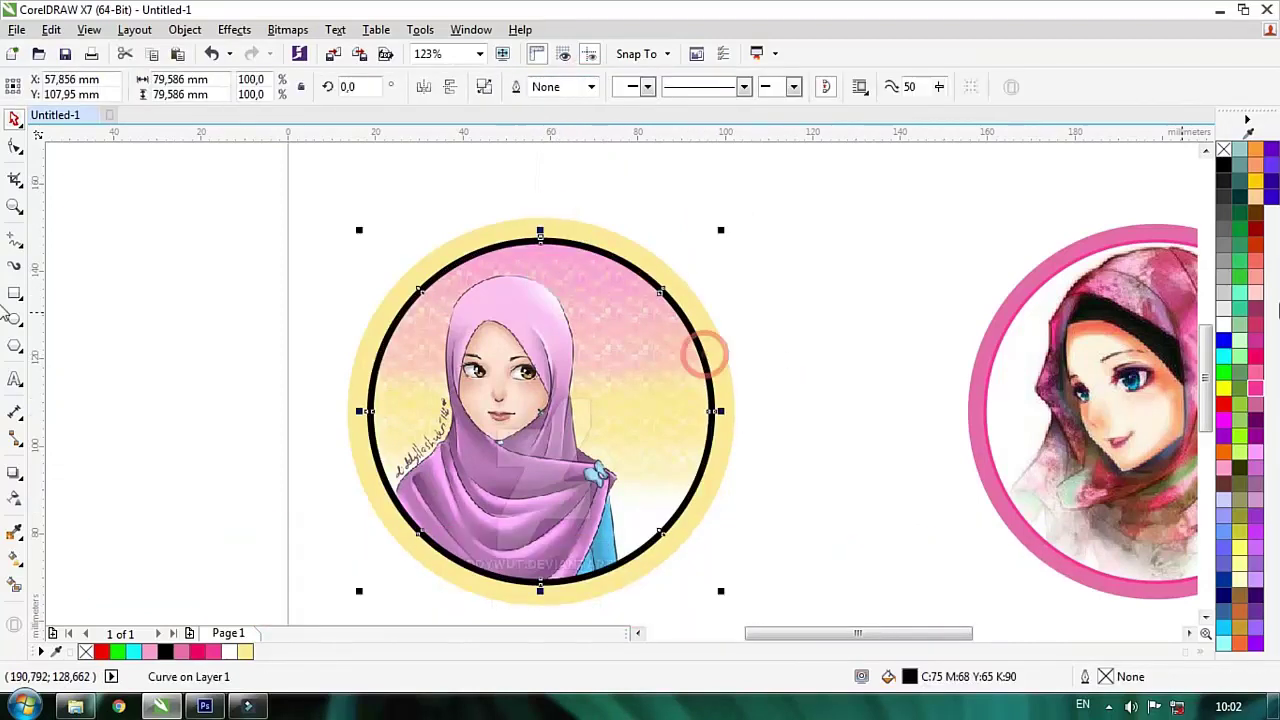
pyautogui.press('i')
pyautogui.click(586, 543)
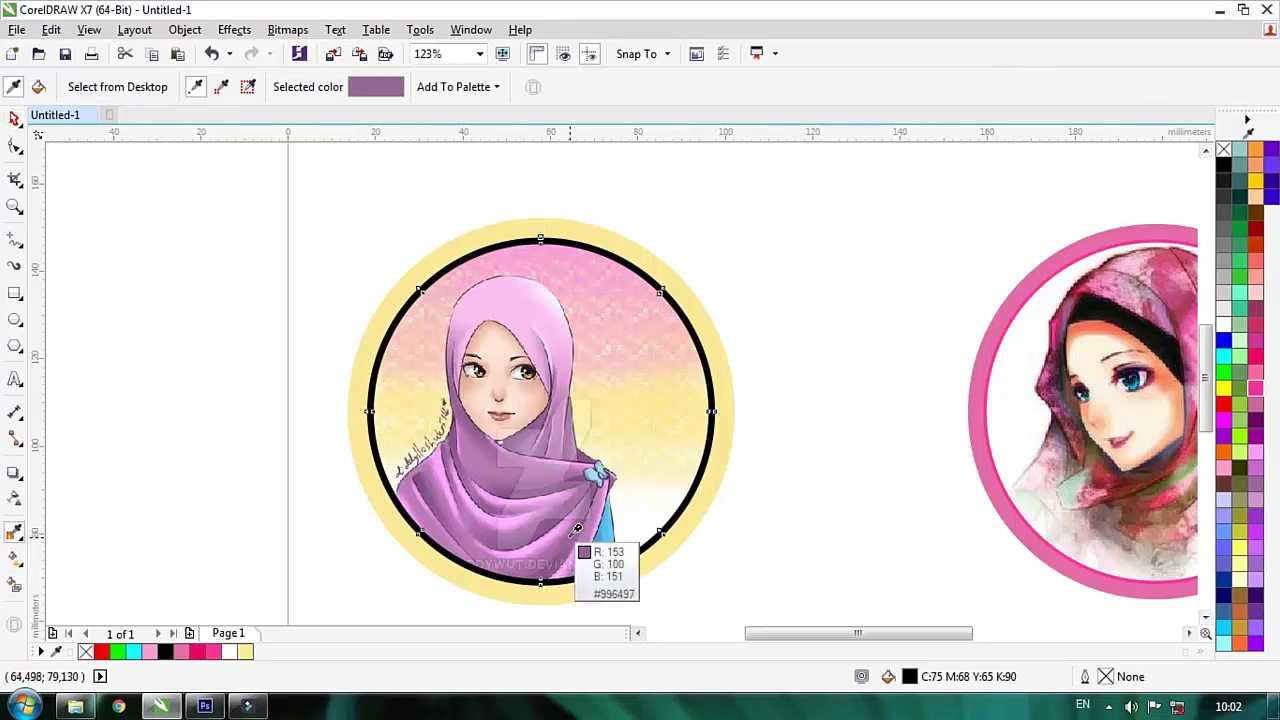
pyautogui.click(668, 302)
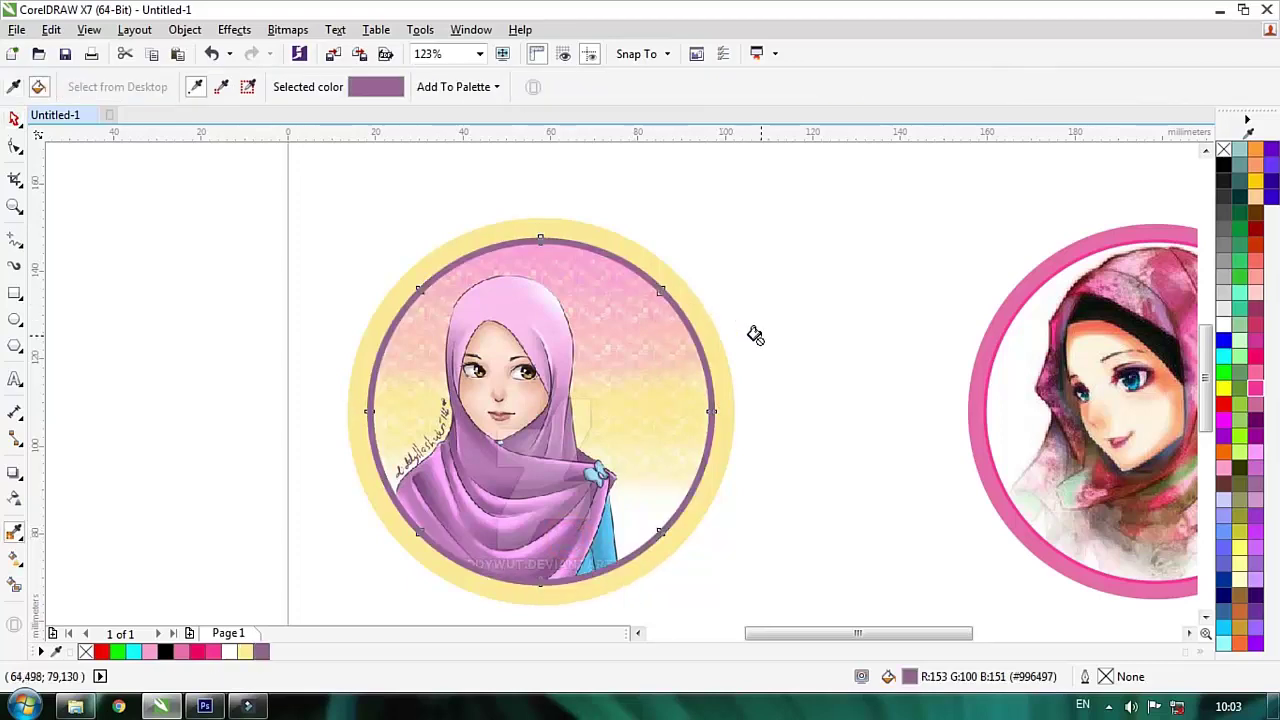
pyautogui.scroll(-1, 755, 335)
pyautogui.press('space')
pyautogui.click(786, 411)
# Draw a rectangle about 274 × 213 mm over nearly the whole page, enclosing both badges.
pyautogui.press('z')
pyautogui.moveTo(240, 291); pyautogui.dragTo(1209, 455)
pyautogui.scroll(-1, 803, 384)
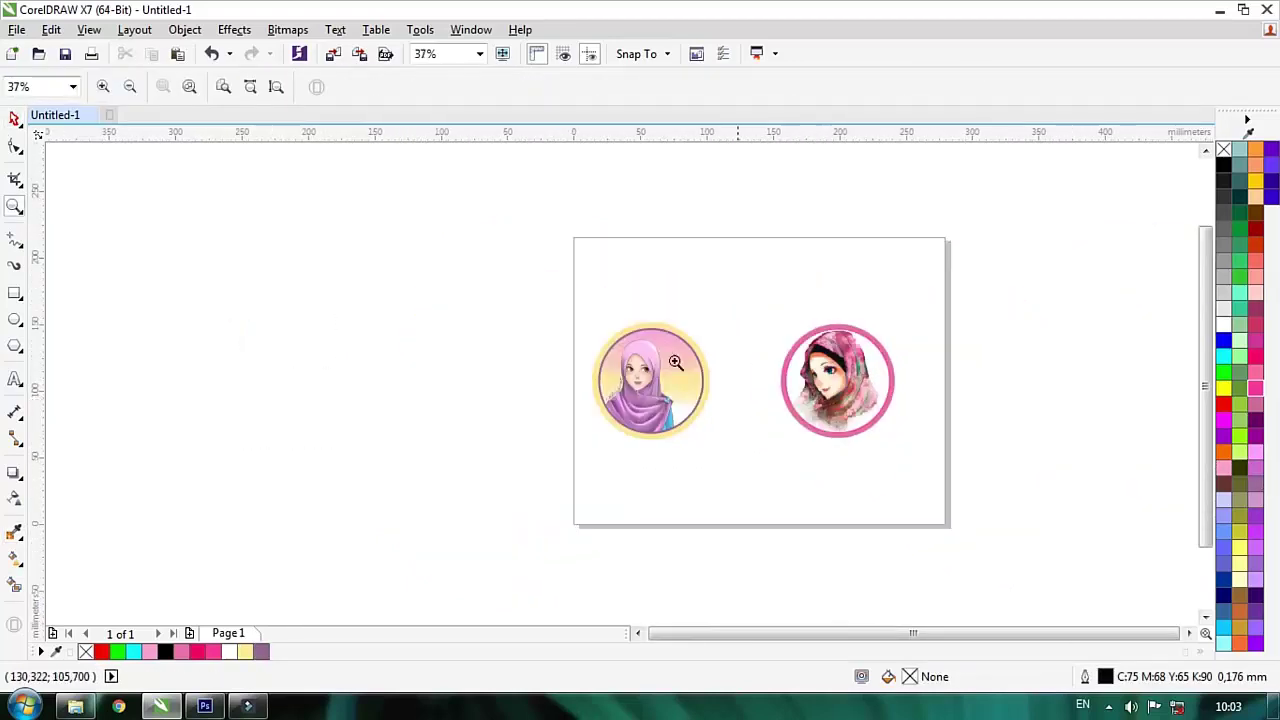
pyautogui.moveTo(497, 348); pyautogui.dragTo(1273, 465)
pyautogui.press('space')
pyautogui.click(15, 293)
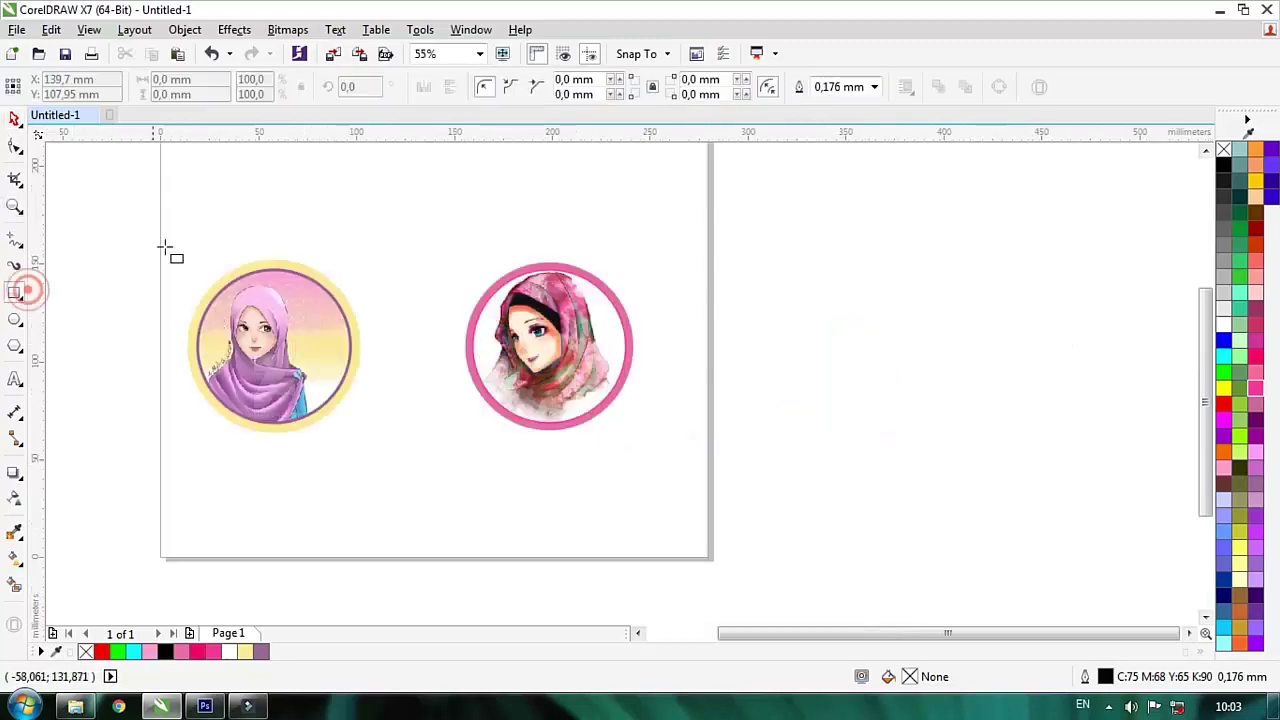
pyautogui.scroll(-2, 220, 212)
pyautogui.moveTo(190, 185); pyautogui.dragTo(441, 377)
pyautogui.press('z')
pyautogui.click(309, 291)
pyautogui.press('space')
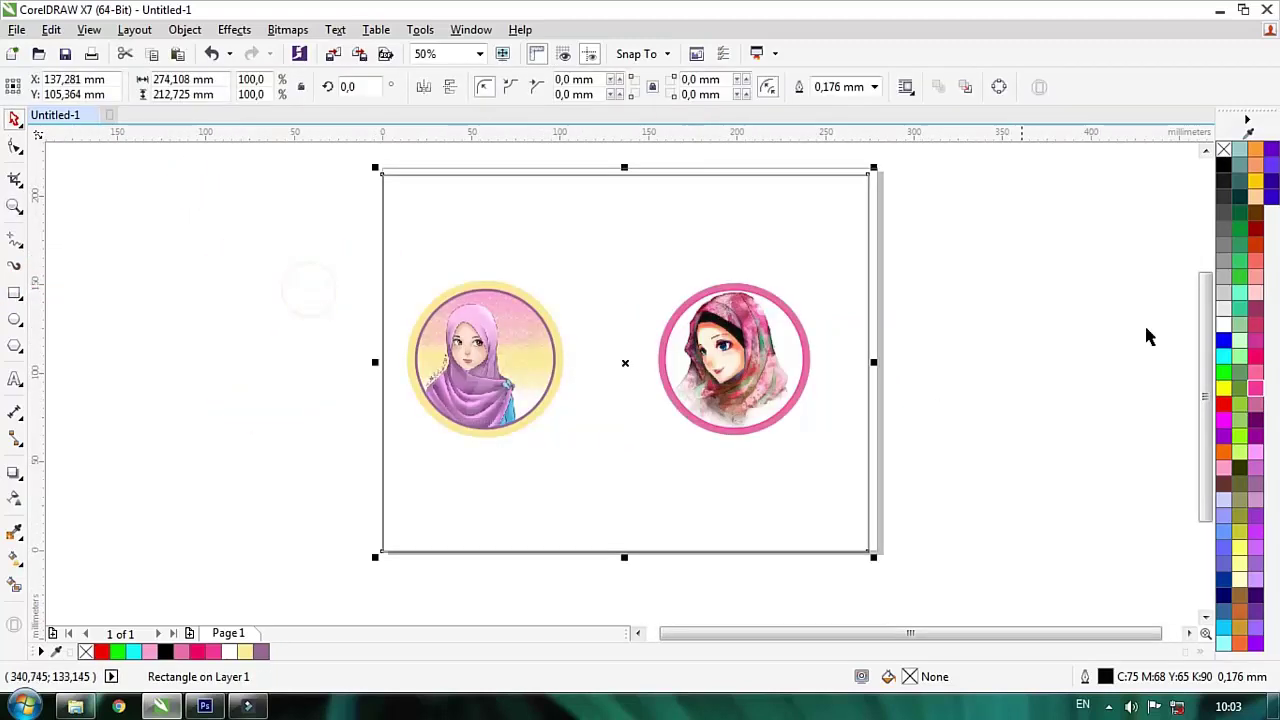
# Send the rectangle behind both badges and fill it with dark blue (#000066).
pyautogui.click(1223, 341)
pyautogui.hotkey('shift', 'pagedown')
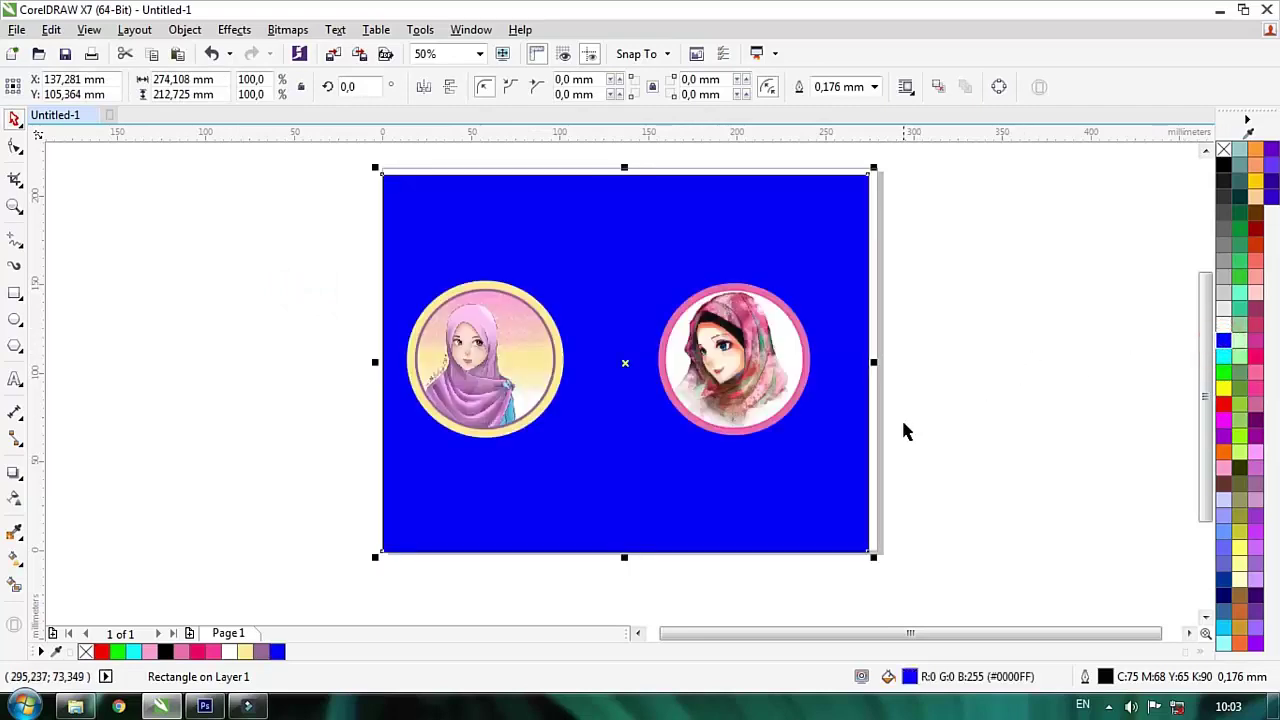
pyautogui.click(1226, 596)
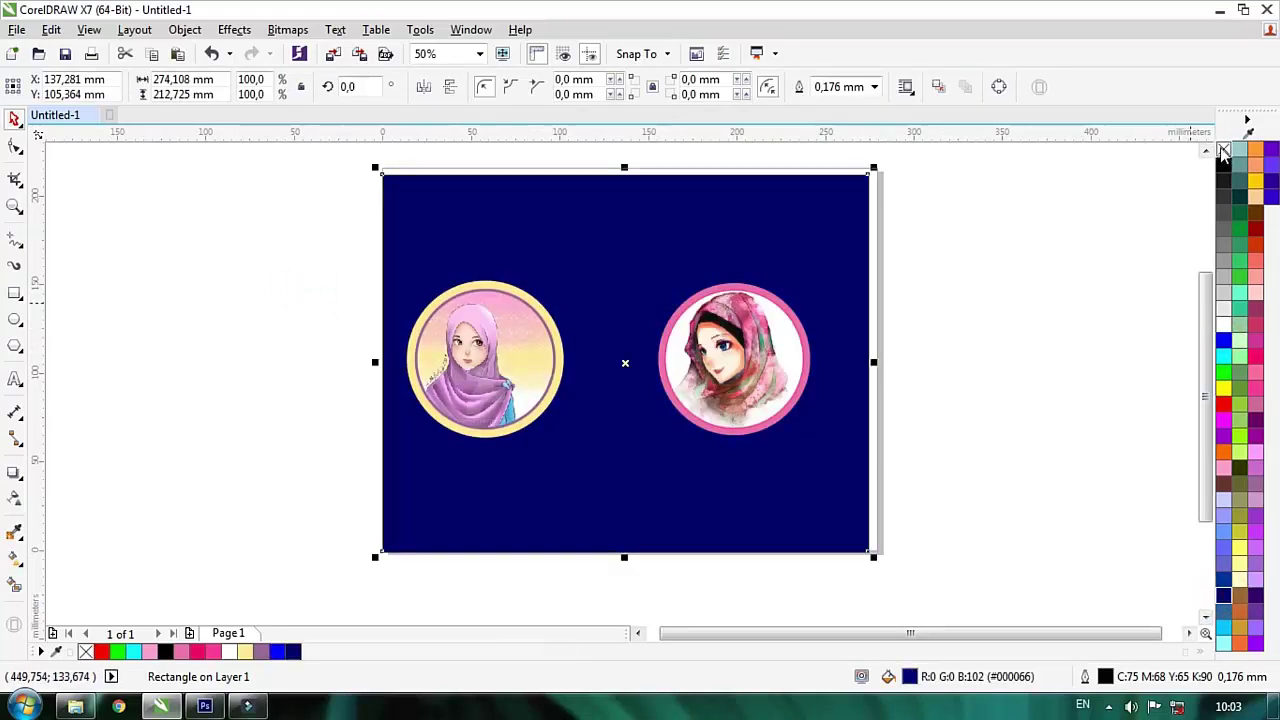
# Remove the background rectangle's outline and widen it symmetrically to about 341 mm.
pyautogui.rightClick(1223, 150)
pyautogui.click(981, 222)
pyautogui.click(853, 258)
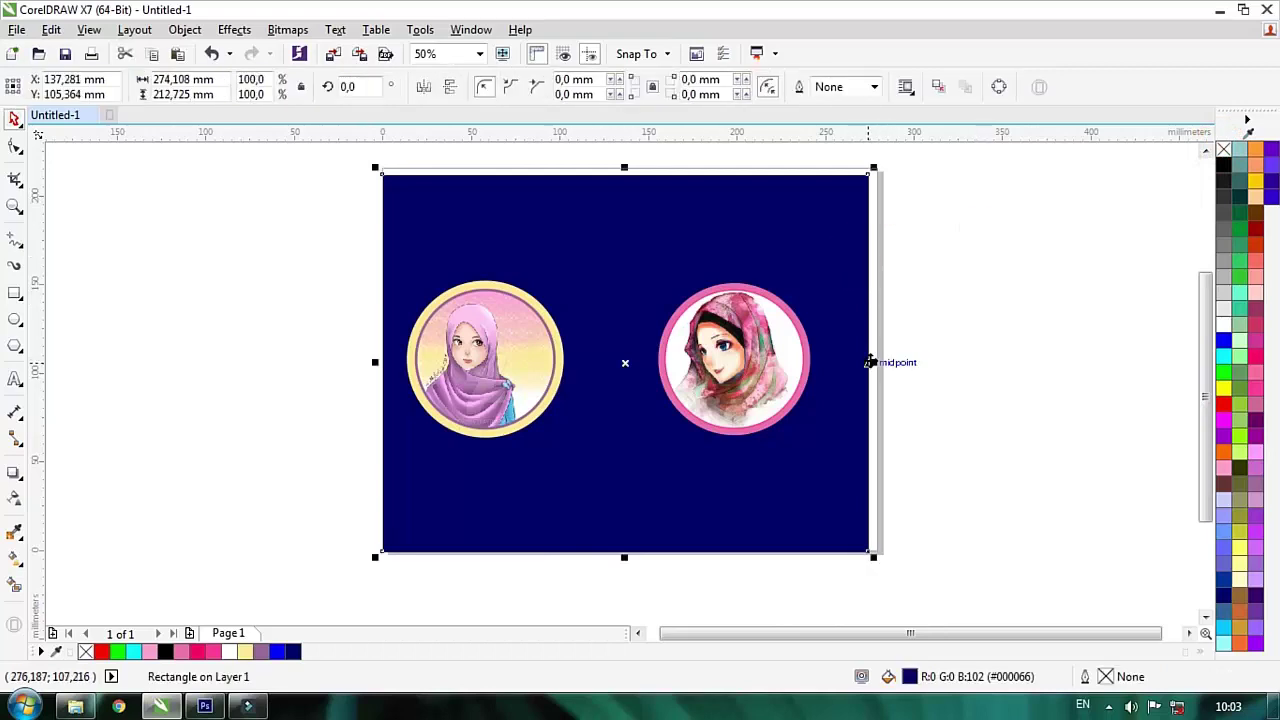
pyautogui.moveTo(871, 363); pyautogui.dragTo(933, 363)
pyautogui.click(1003, 355)
pyautogui.click(697, 476)
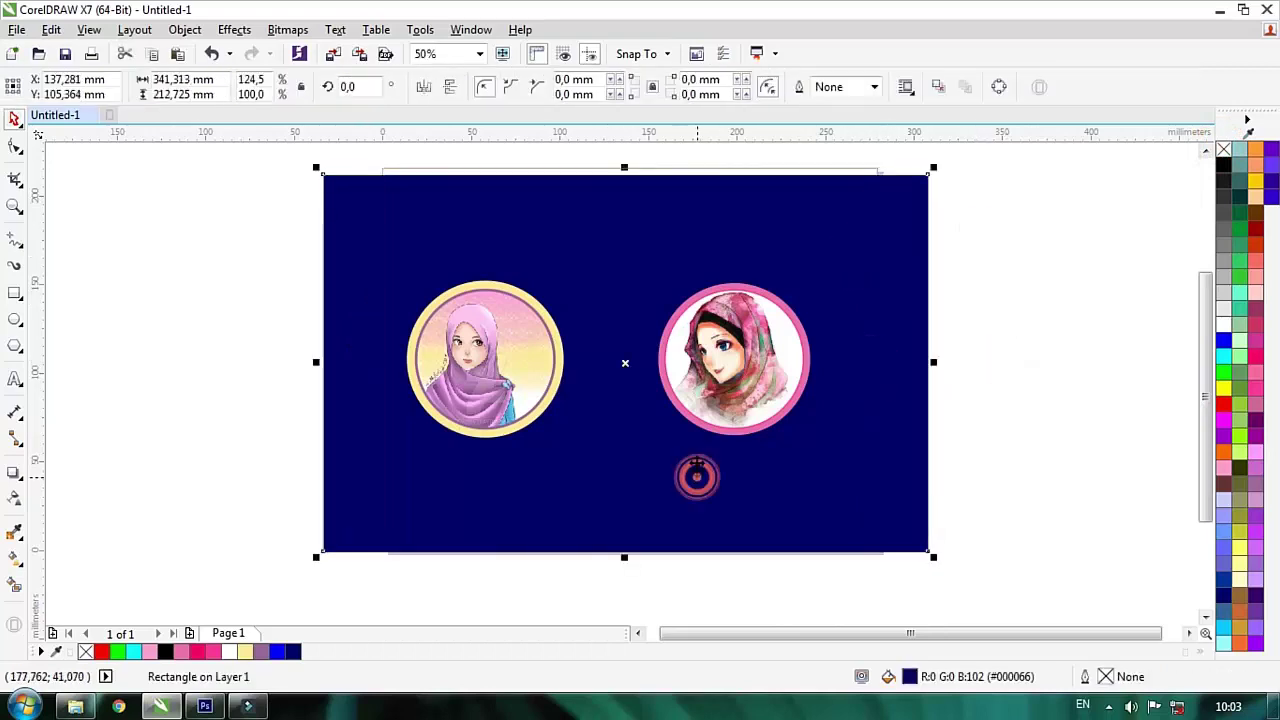
pyautogui.click(960, 438)
# Move all three parts of the yellow-rimmed badge slightly towards the pink one, to about X 67.9 mm, Y 104.8 mm.
pyautogui.click(526, 357)
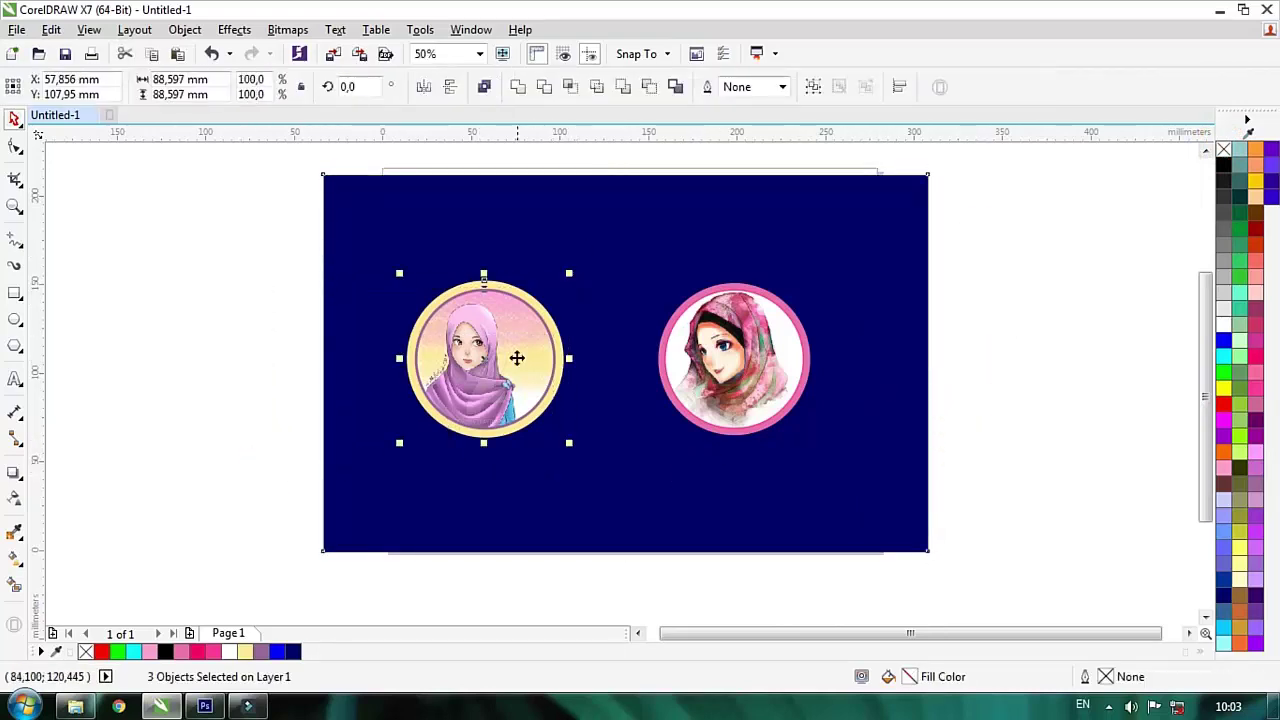
pyautogui.scroll(1, 509, 357)
pyautogui.moveTo(509, 357); pyautogui.dragTo(544, 368)
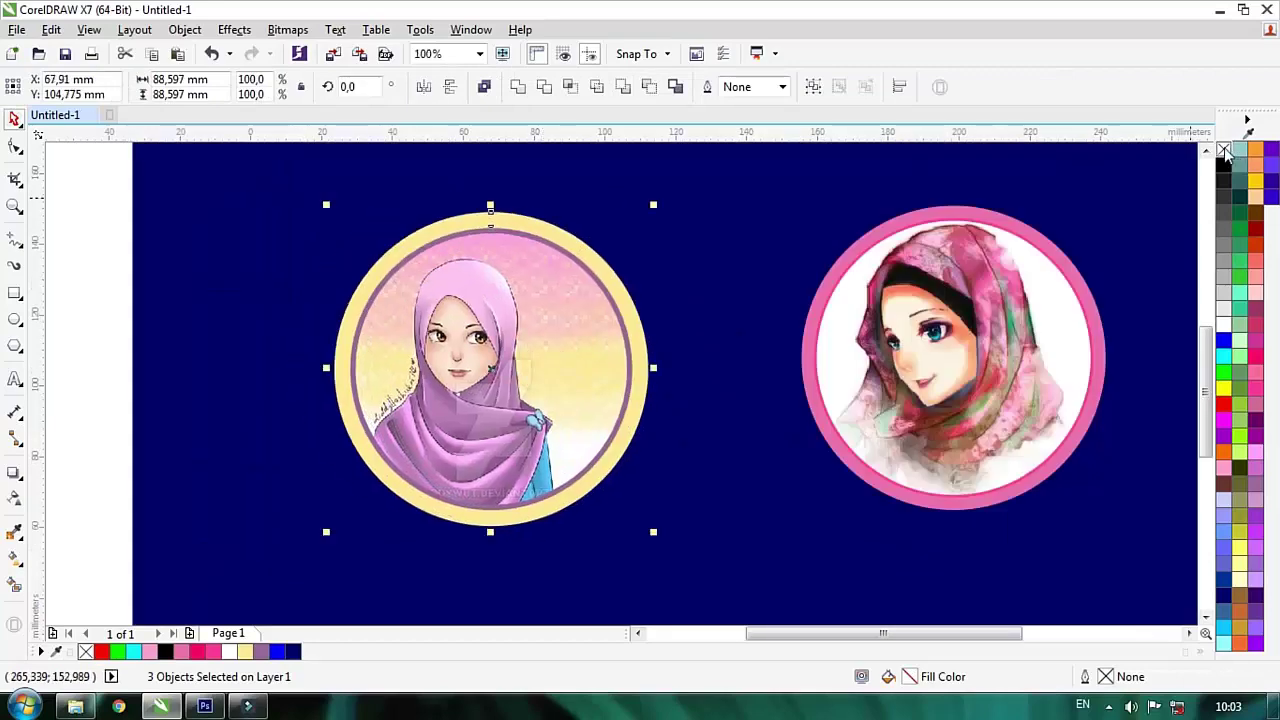
pyautogui.click(697, 348)
pyautogui.scroll(-2, 711, 300)
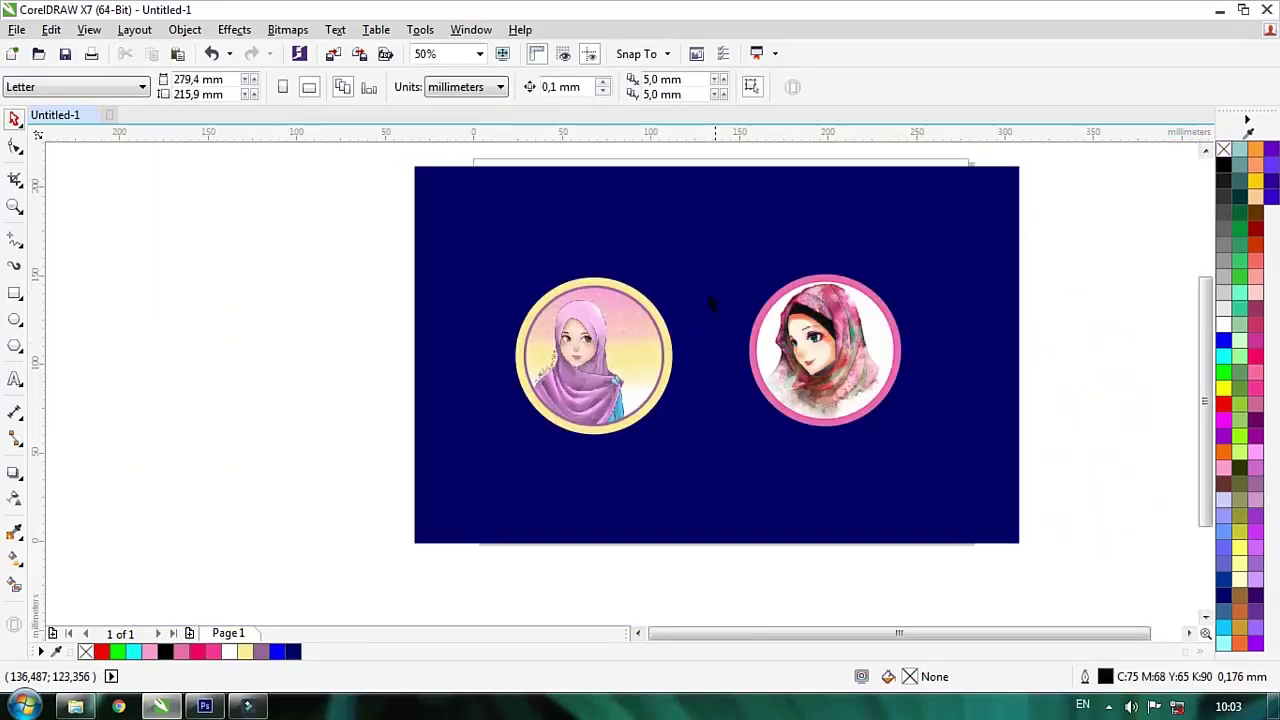
pyautogui.moveTo(693, 238); pyautogui.dragTo(990, 488)
pyautogui.scroll(2, 820, 348)
pyautogui.hotkey('ctrl', 'z')
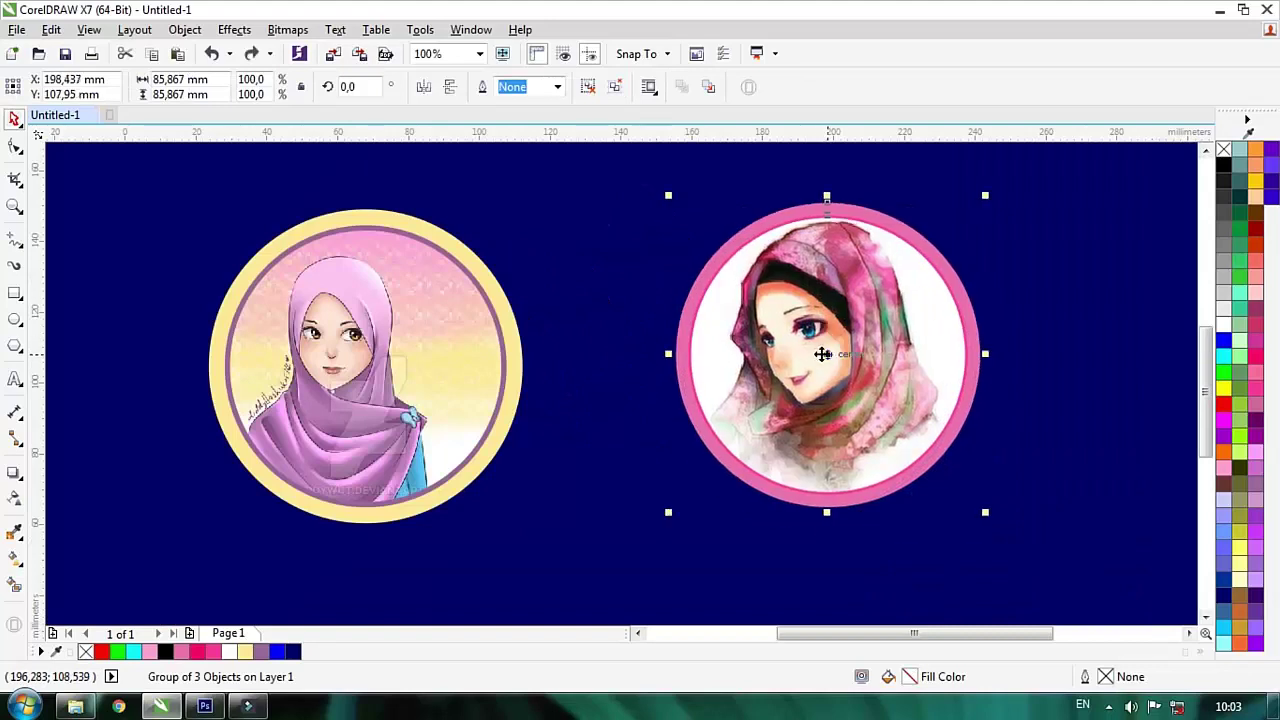
pyautogui.scroll(-2, 680, 350)
pyautogui.click(643, 454)
pyautogui.scroll(2, 514, 310)
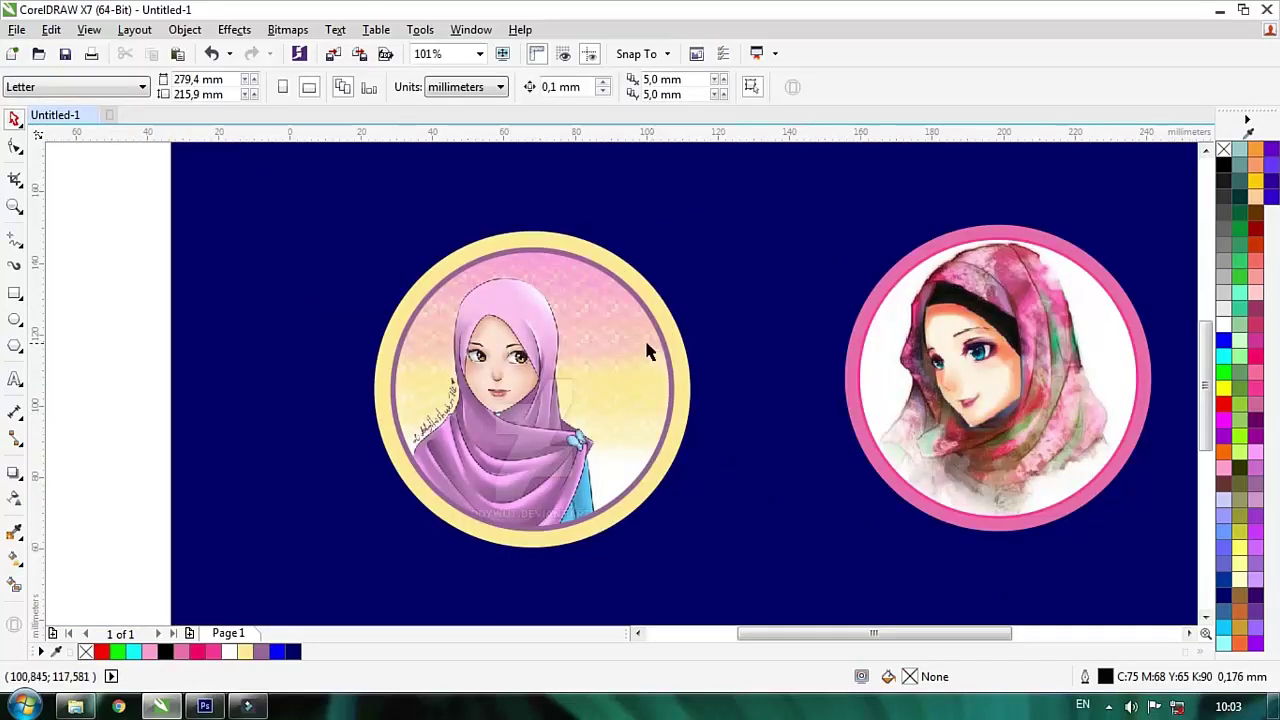
pyautogui.scroll(-2, 564, 300)
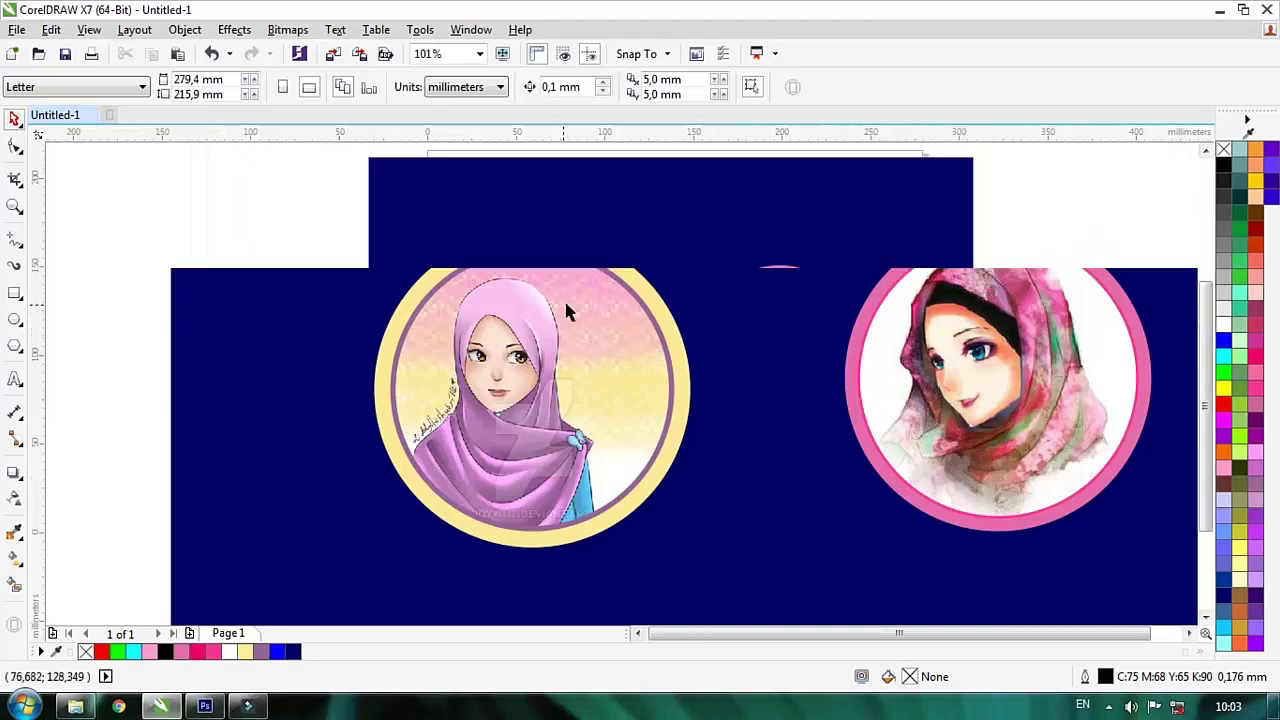
# Try moving the pink-rimmed badge farther from the yellow one, to about X 249 mm, and undo the move.
pyautogui.scroll(2, 600, 330)
pyautogui.moveTo(836, 401); pyautogui.dragTo(984, 401)
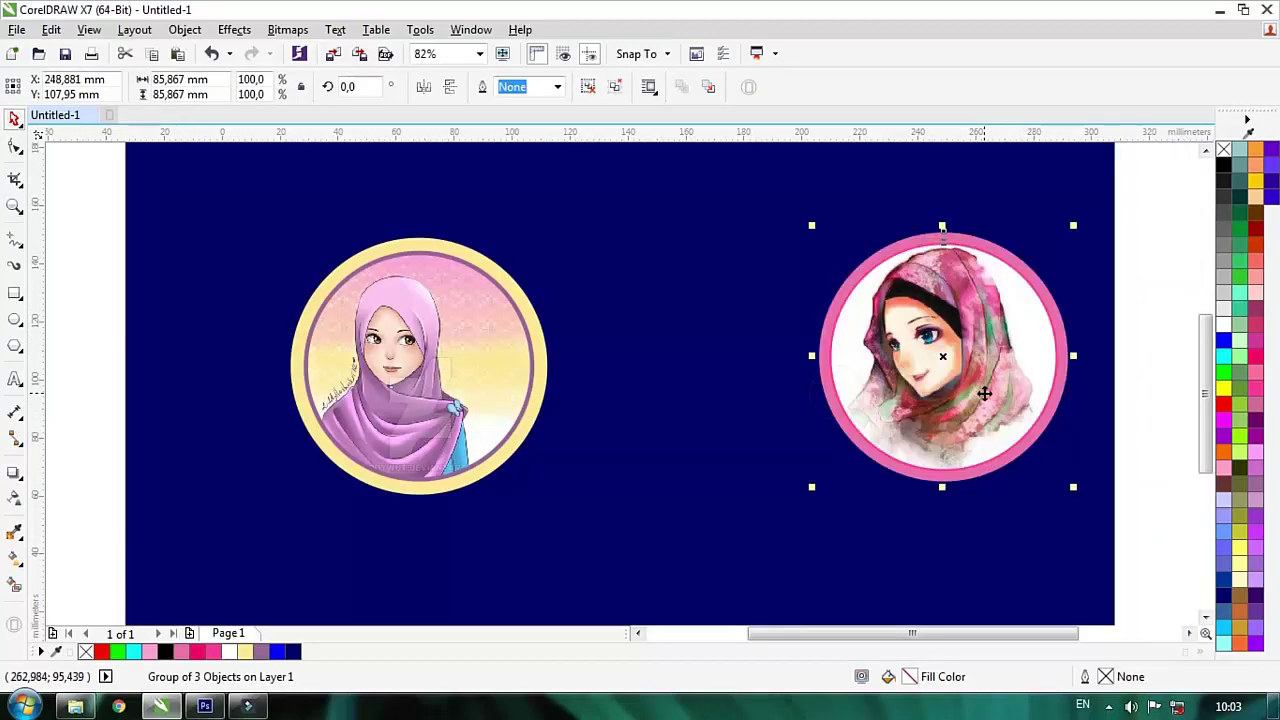
pyautogui.hotkey('ctrl', 'z')
pyautogui.click(975, 401)
pyautogui.scroll(-2, 369, 340)
pyautogui.scroll(2, 323, 323)
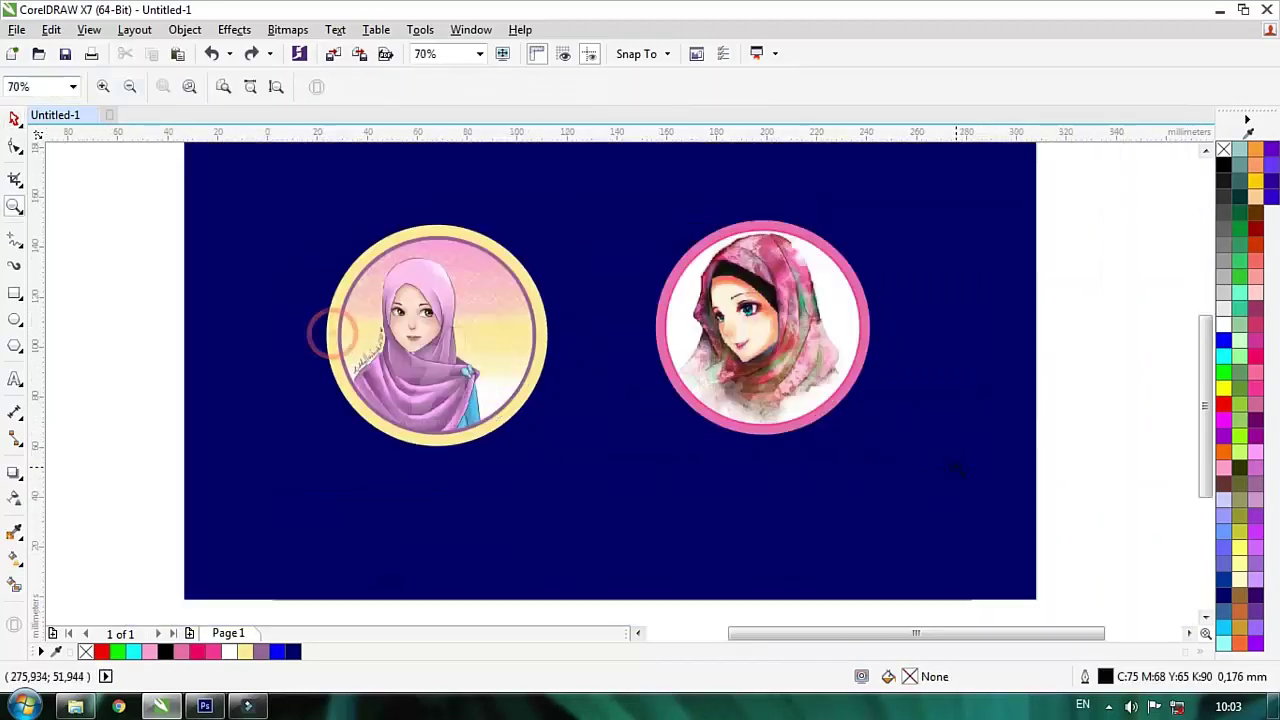
# Try moving both badges together across the background to about X 183 mm, Y 98 mm, and undo the move.
pyautogui.scroll(-2, 857, 421)
pyautogui.press('F2')
pyautogui.moveTo(343, 297); pyautogui.dragTo(1060, 414)
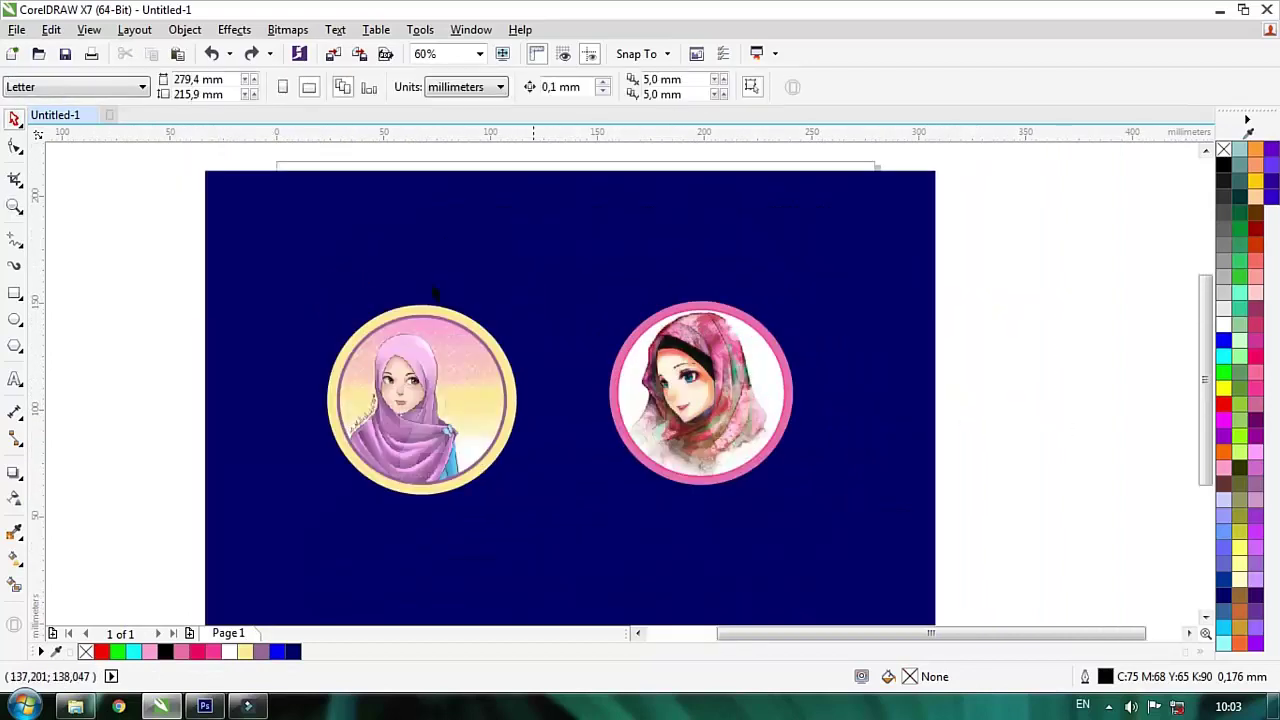
pyautogui.moveTo(245, 245); pyautogui.dragTo(903, 543)
pyautogui.moveTo(746, 423); pyautogui.dragTo(858, 423)
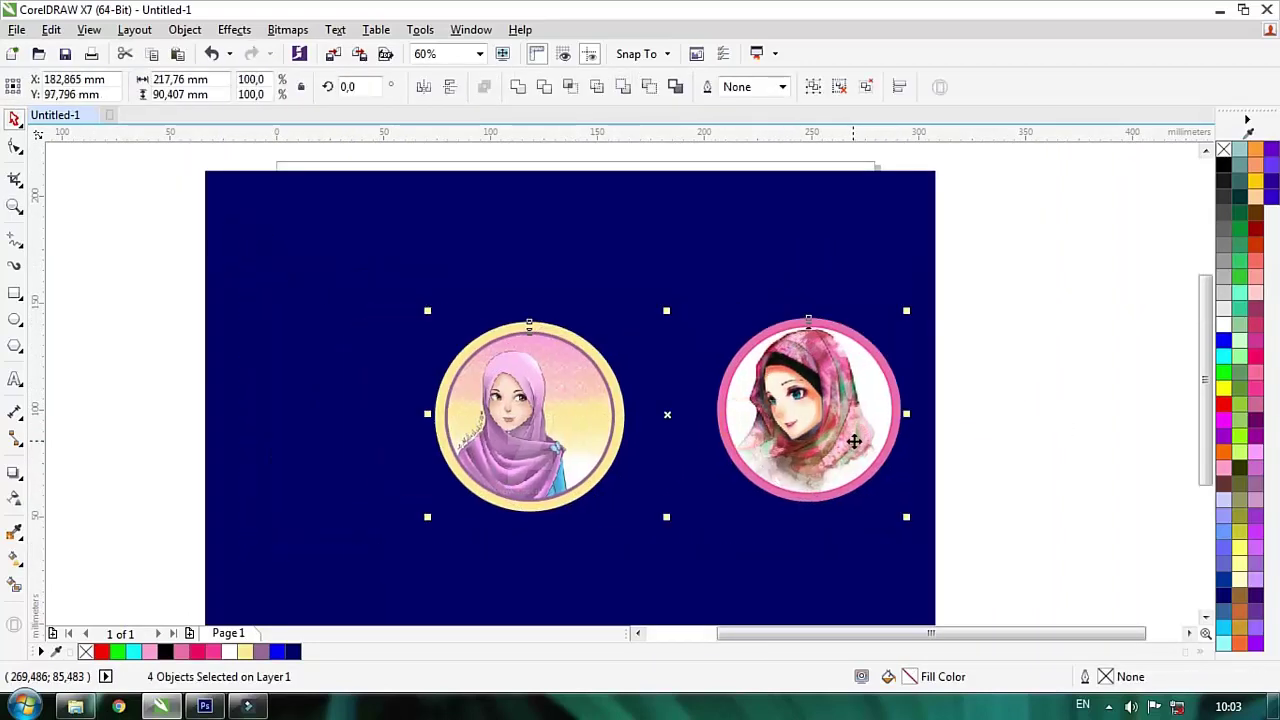
pyautogui.hotkey('ctrl', 'z')
pyautogui.click(966, 428)
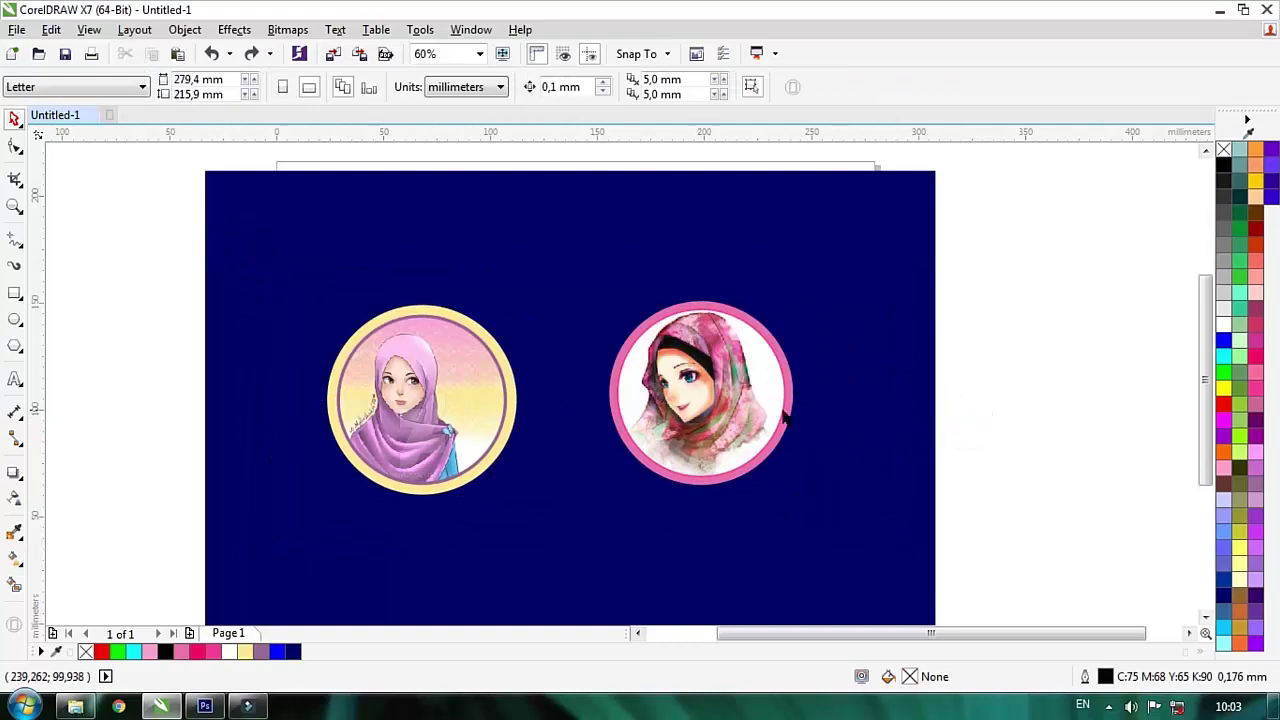
pyautogui.scroll(-2, 786, 418)
pyautogui.scroll(2, 665, 483)
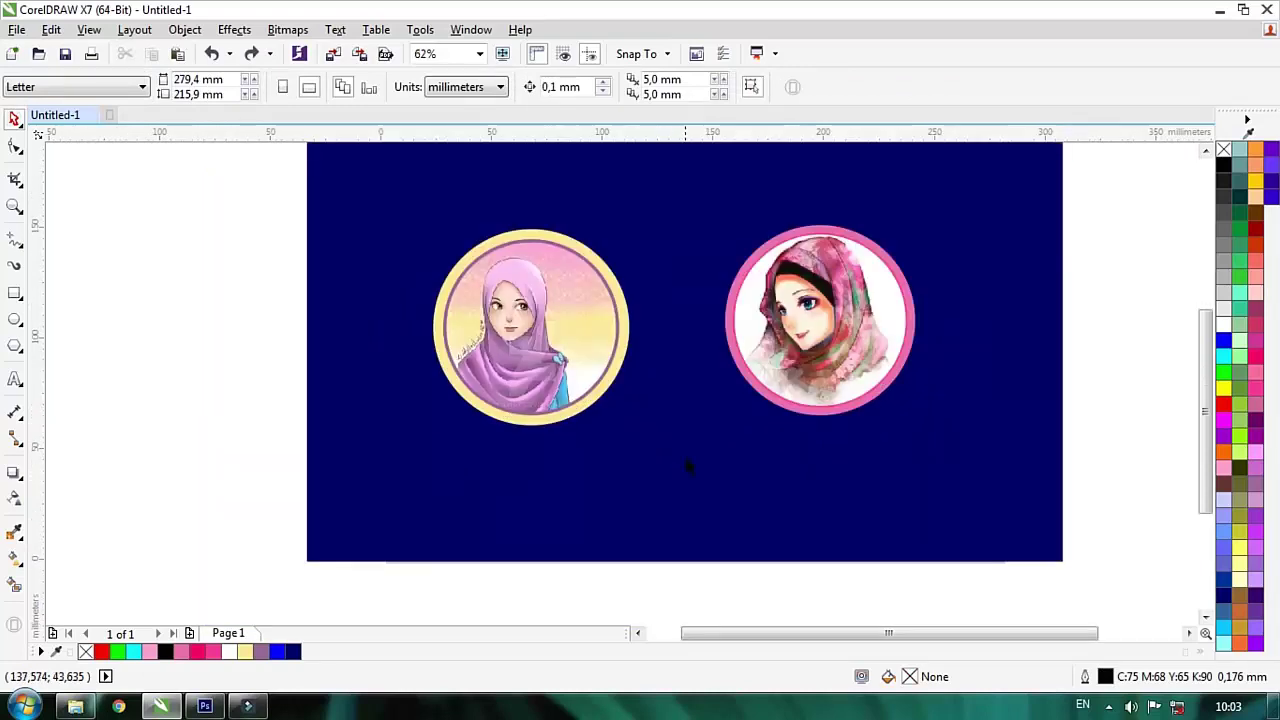
pyautogui.scroll(-1, 685, 411)
pyautogui.press('F2')
pyautogui.moveTo(418, 298); pyautogui.dragTo(953, 443)
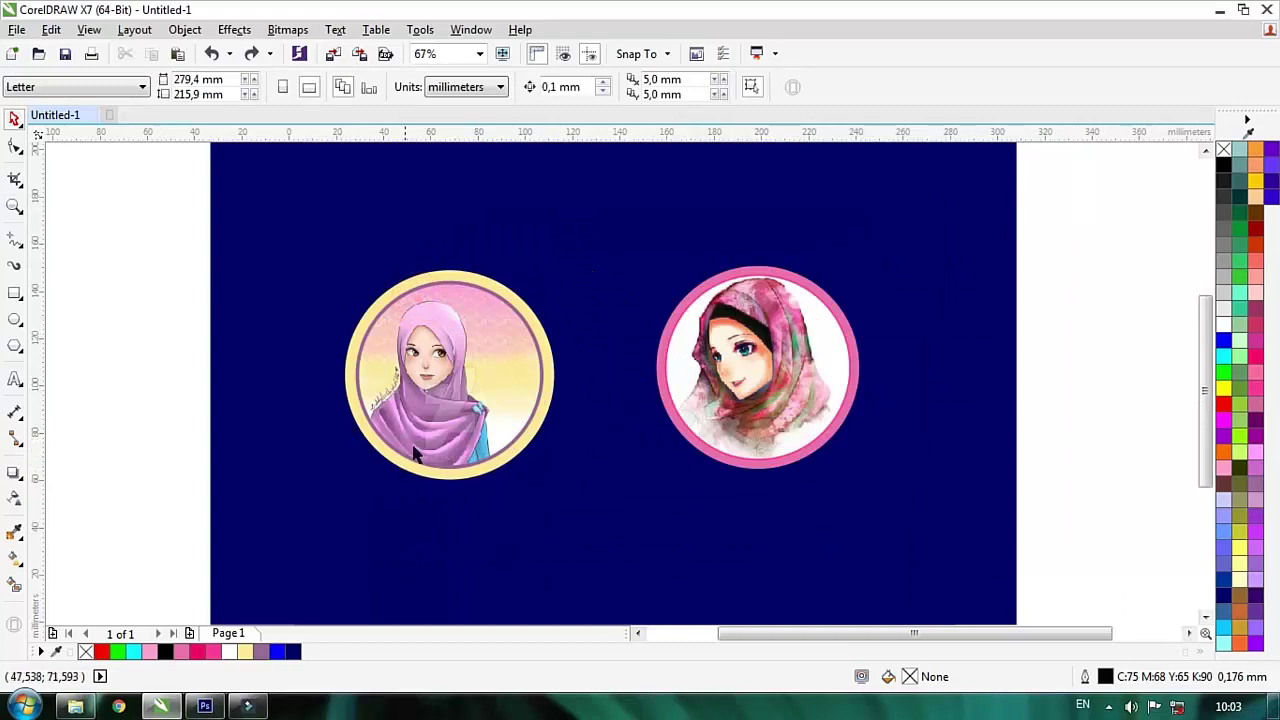
pyautogui.scroll(-1, 418, 455)
pyautogui.press('z')
pyautogui.moveTo(271, 354); pyautogui.dragTo(943, 494)
pyautogui.click(232, 472)
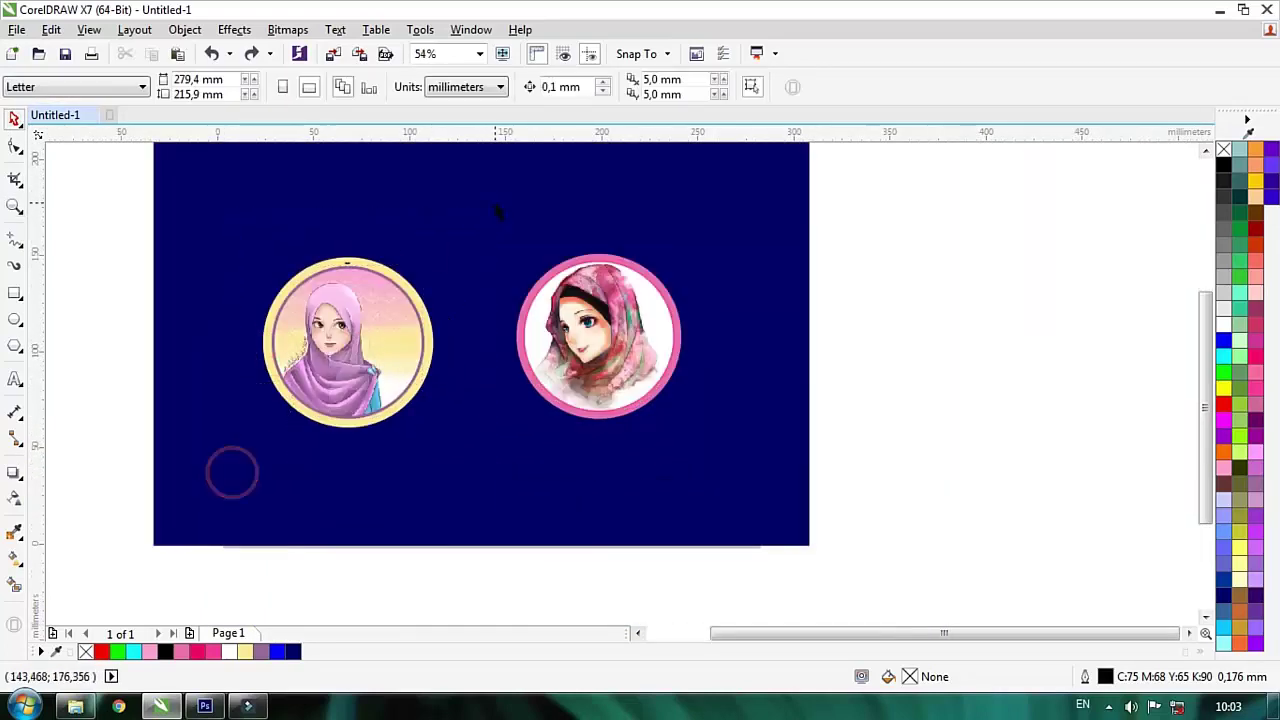
# Group the three parts of the yellow-rimmed badge, lock its proportions and set its width to 50 mm.
pyautogui.moveTo(232, 472); pyautogui.dragTo(495, 205)
pyautogui.moveTo(308, 317); pyautogui.dragTo(348, 427)
pyautogui.hotkey('ctrl', 'z')
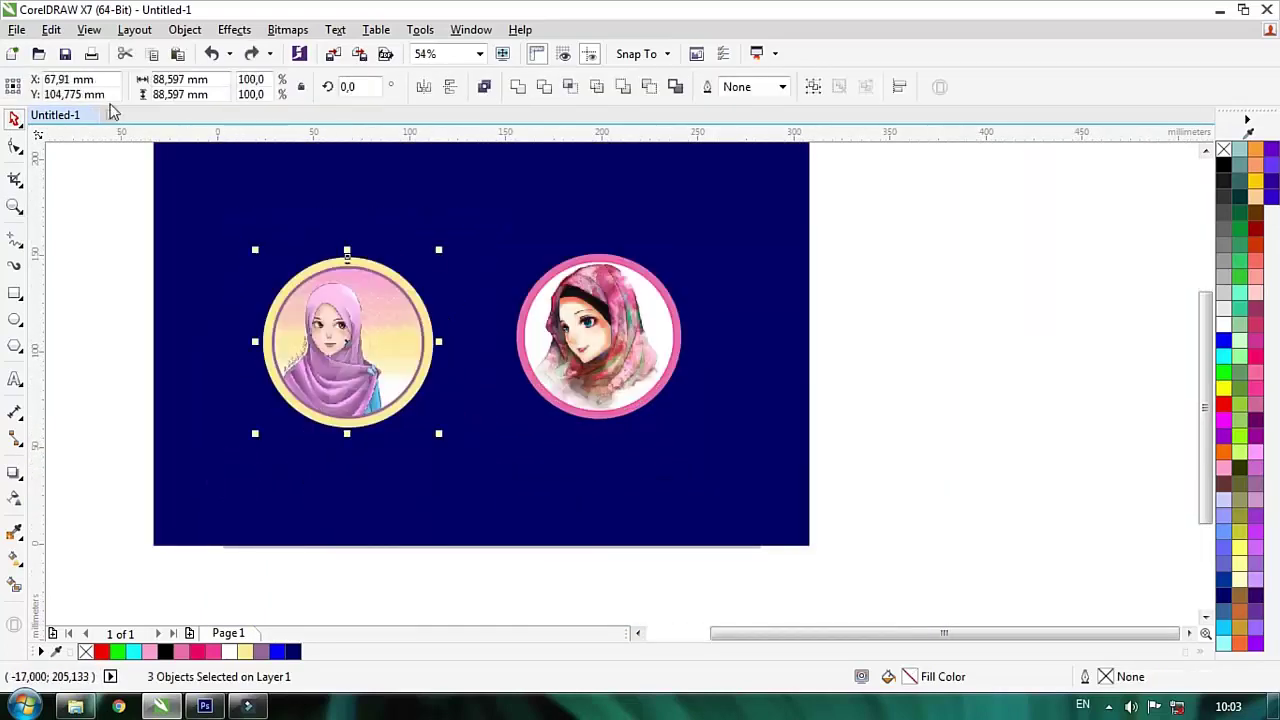
pyautogui.click(812, 87)
pyautogui.click(301, 87)
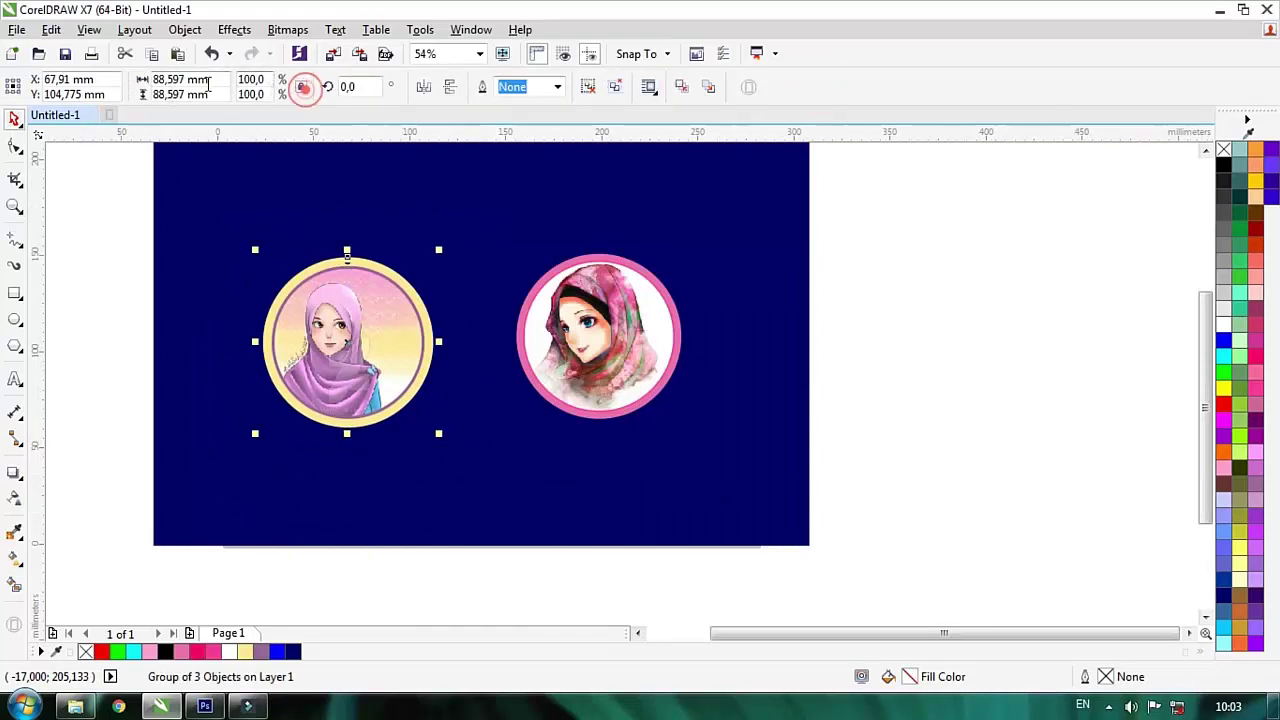
pyautogui.click(218, 82)
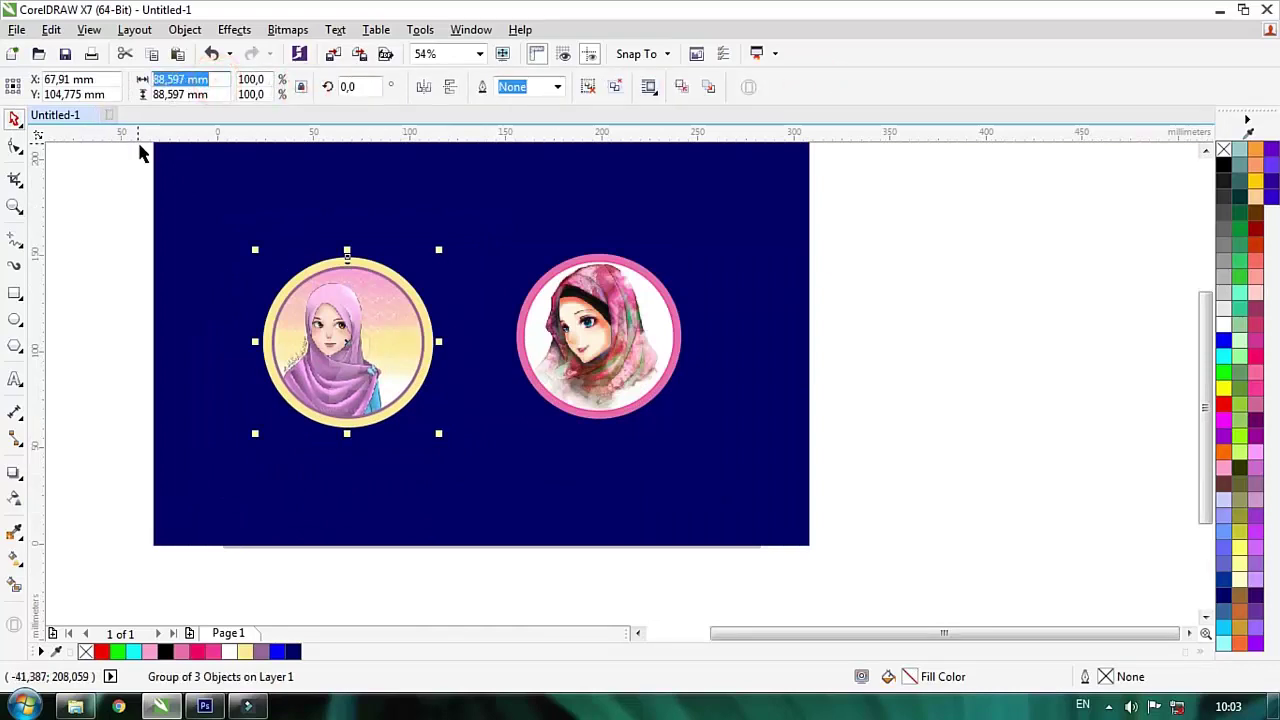
pyautogui.press('Return')
# Set the pink-rimmed badge's width to 50 mm, keeping its proportions.
pyautogui.moveTo(453, 234); pyautogui.dragTo(786, 448)
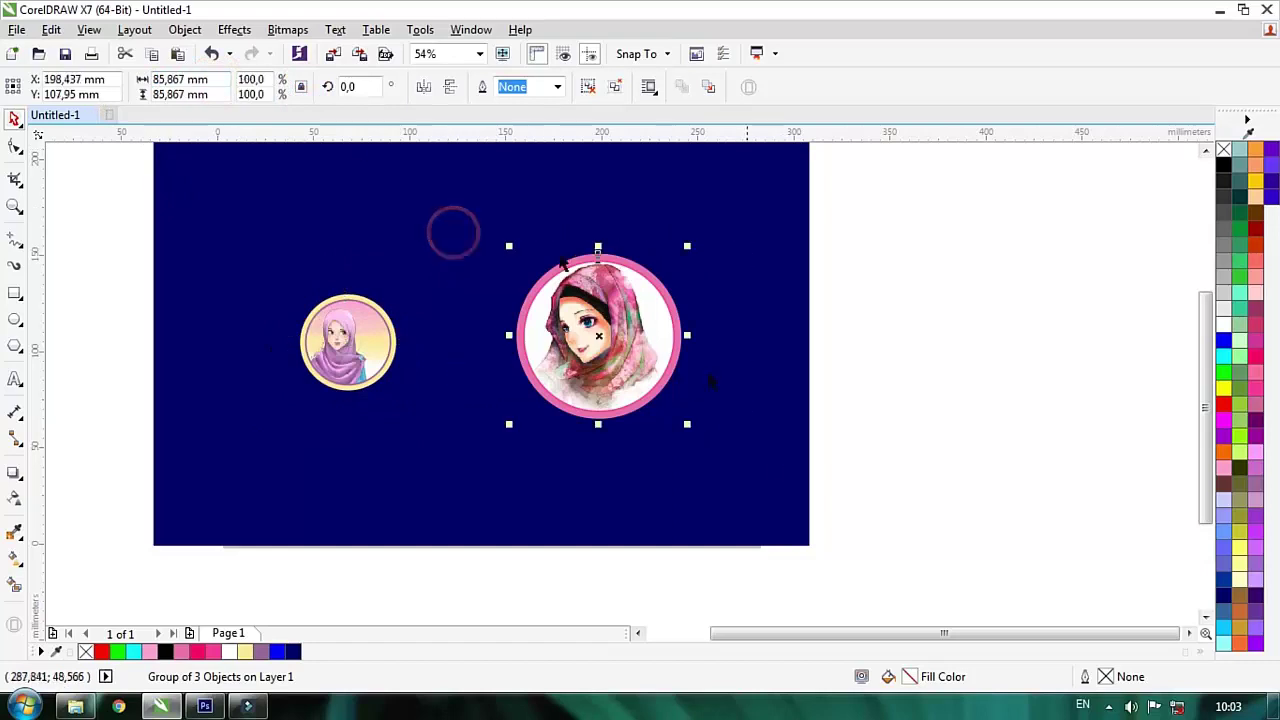
pyautogui.click(206, 79)
pyautogui.write('5')
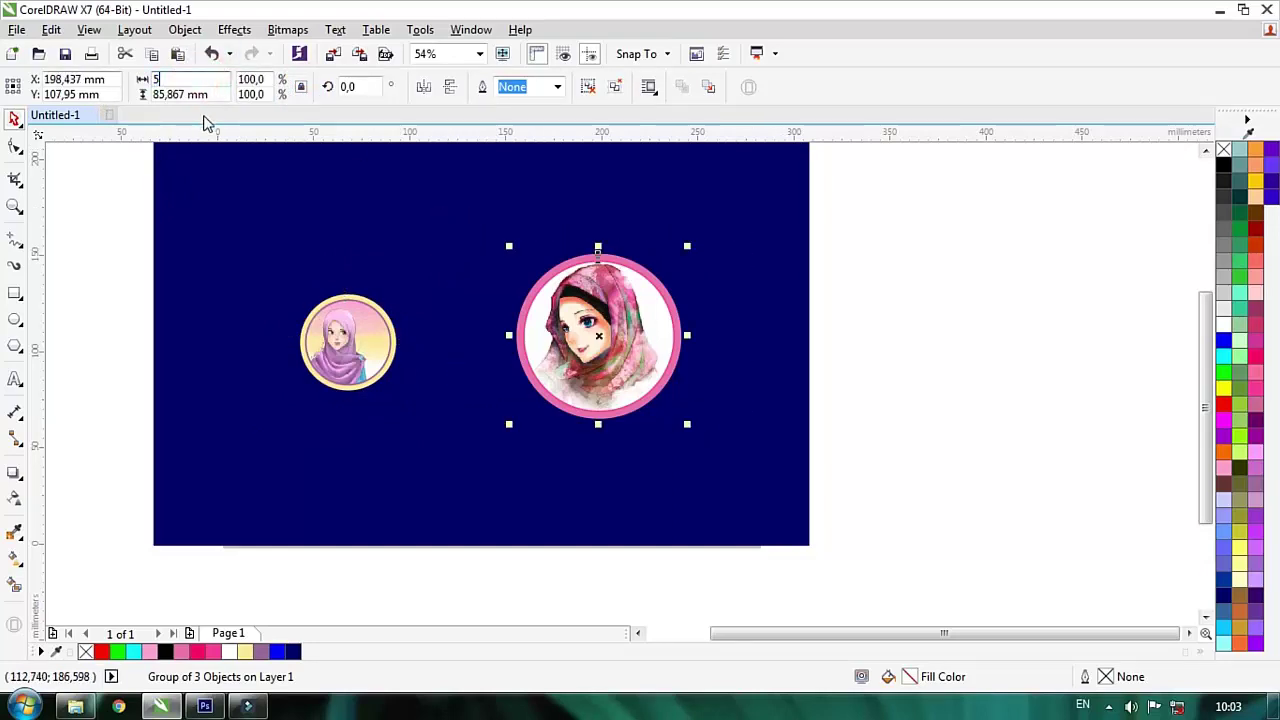
pyautogui.write(',0')
pyautogui.press('Return')
pyautogui.click(854, 275)
# Stack the badges along the background's left edge: yellow at about X 14.5, Y 173.6 mm, pink below it at about X 16.4, Y 110.9 mm.
pyautogui.press('F2')
pyautogui.click(435, 355)
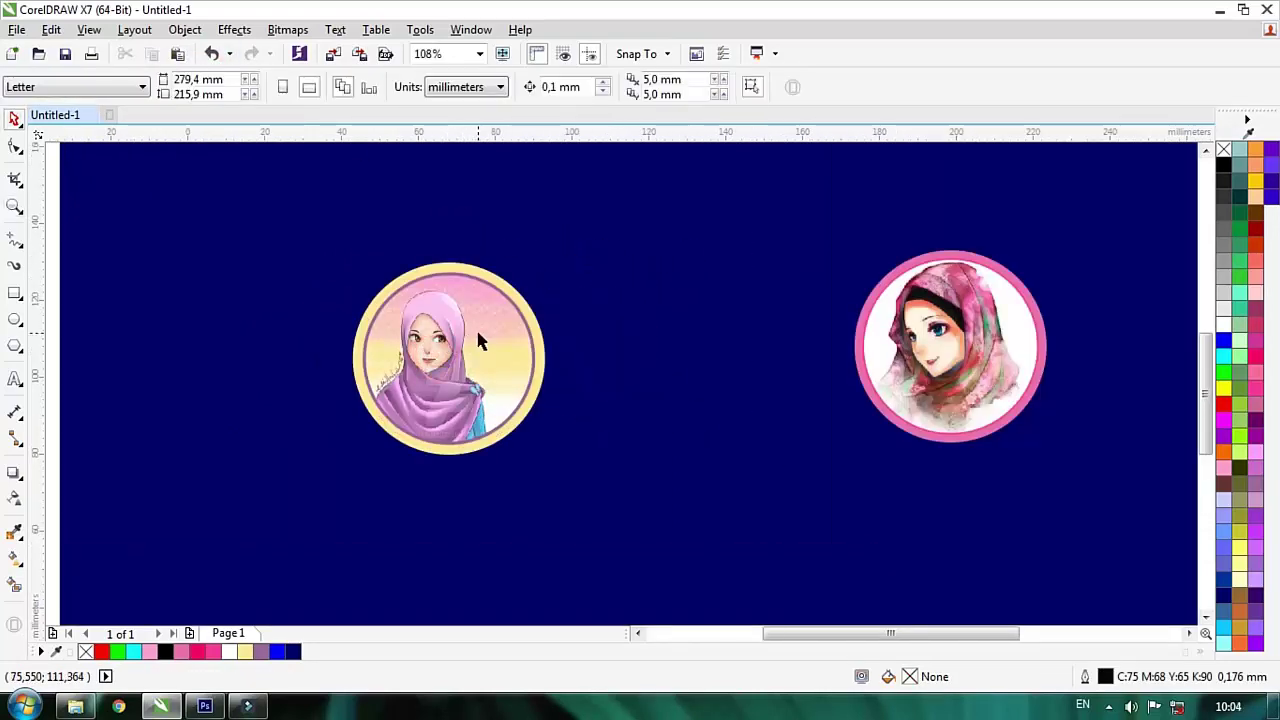
pyautogui.scroll(-1, 478, 333)
pyautogui.moveTo(480, 345); pyautogui.dragTo(386, 222)
pyautogui.press('F2')
pyautogui.click(417, 264)
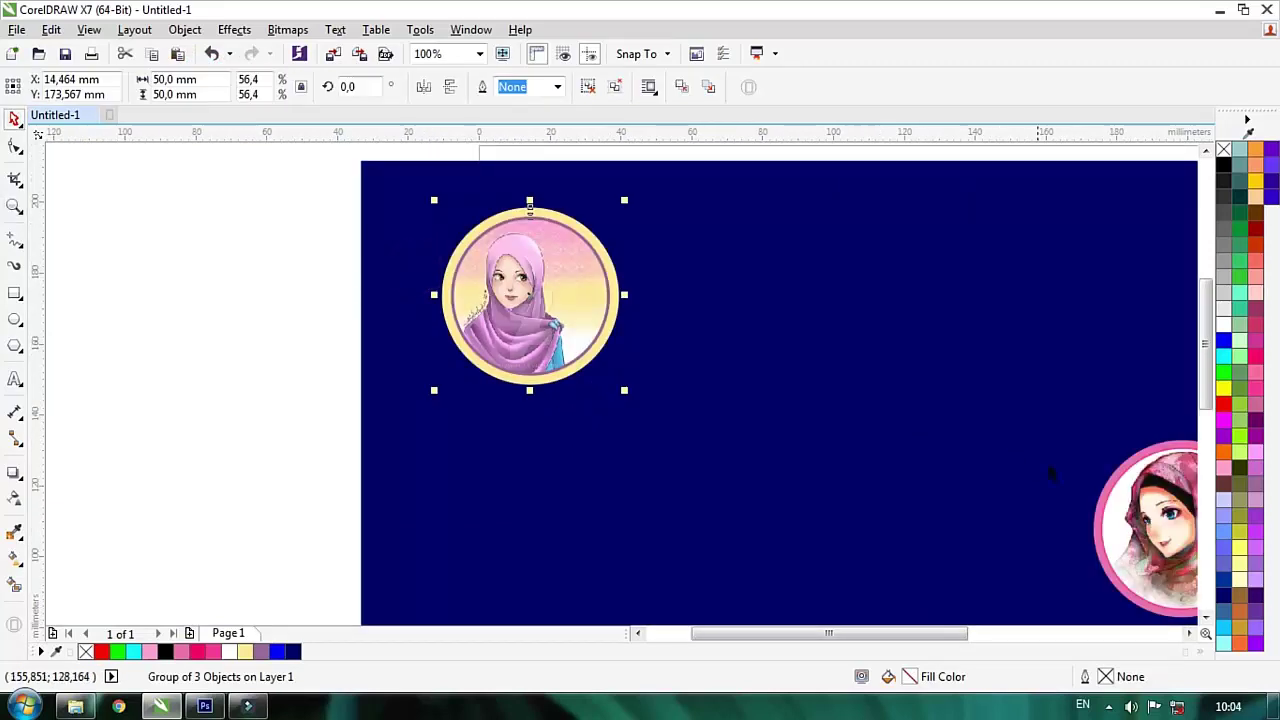
pyautogui.moveTo(1130, 500); pyautogui.dragTo(496, 483)
pyautogui.scroll(-1, 496, 483)
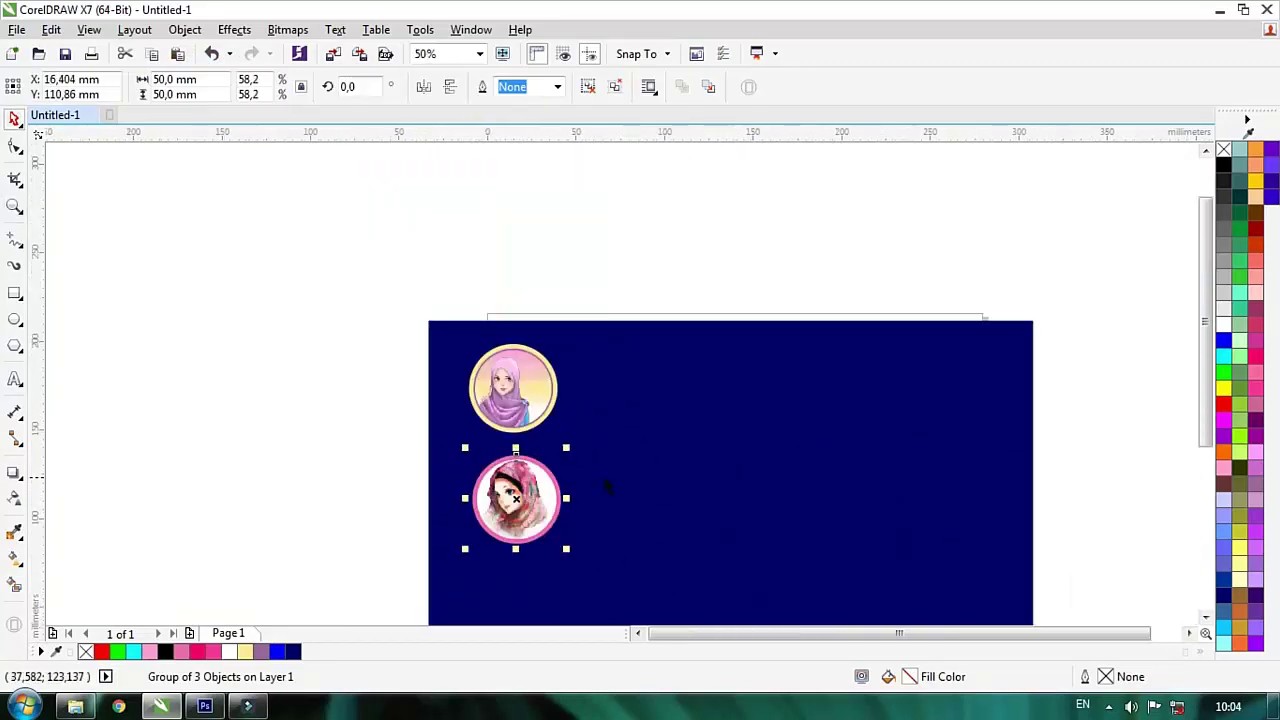
# Move both stacked badges together down the background, to about X 7.9 mm, Y 95.9 mm.
pyautogui.click(646, 471)
pyautogui.press('F2')
pyautogui.click(613, 513)
pyautogui.press('F3')
pyautogui.press('F2')
pyautogui.moveTo(303, 208); pyautogui.dragTo(1122, 534)
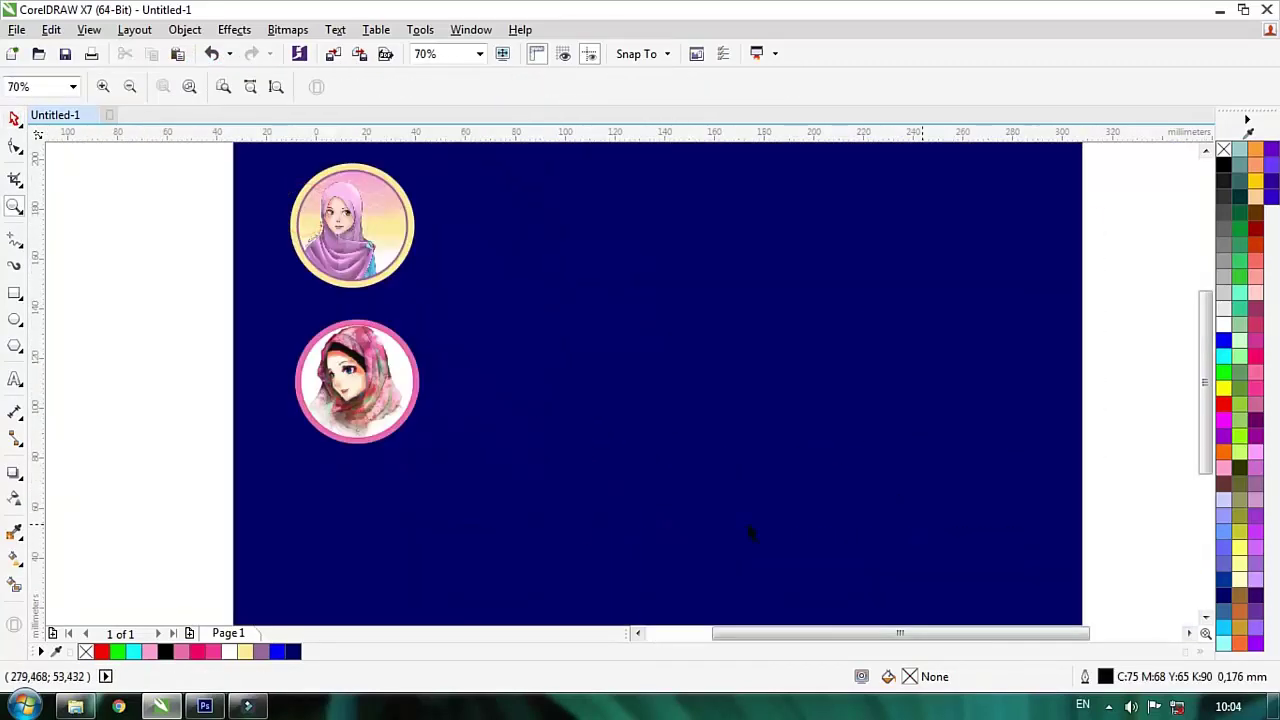
pyautogui.moveTo(173, 498); pyautogui.dragTo(454, 179)
pyautogui.moveTo(380, 210); pyautogui.dragTo(377, 301)
pyautogui.hotkey('ctrl', 'z')
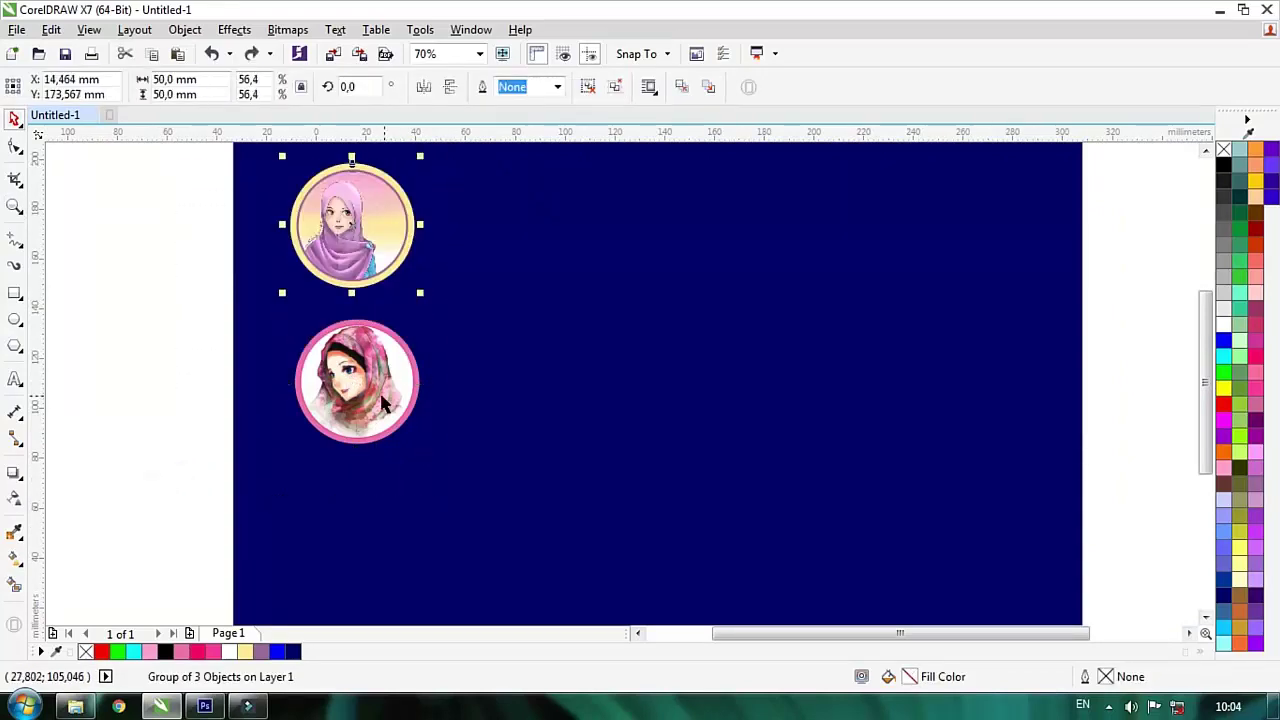
pyautogui.keyDown('shift'); pyautogui.click(383, 402); pyautogui.keyUp('shift')
pyautogui.moveTo(383, 402); pyautogui.dragTo(365, 518)
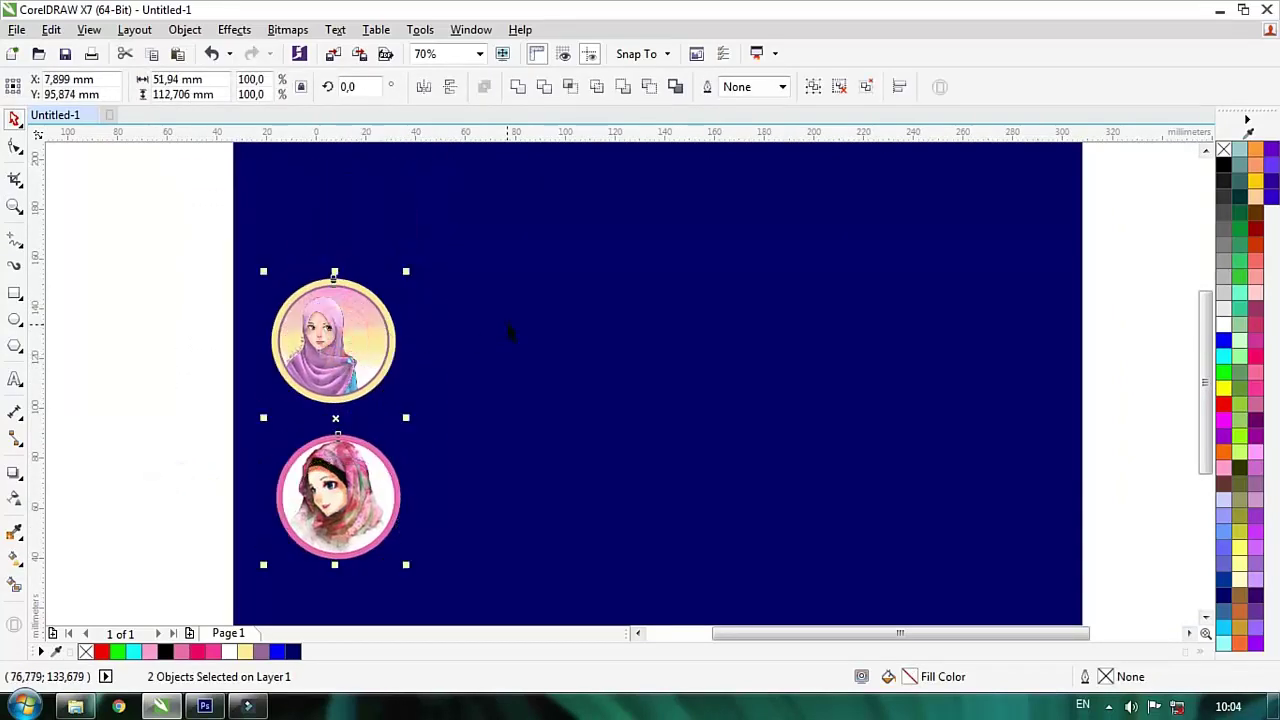
pyautogui.click(507, 325)
pyautogui.press('F3')
pyautogui.press('F2')
pyautogui.moveTo(227, 335); pyautogui.dragTo(765, 427)
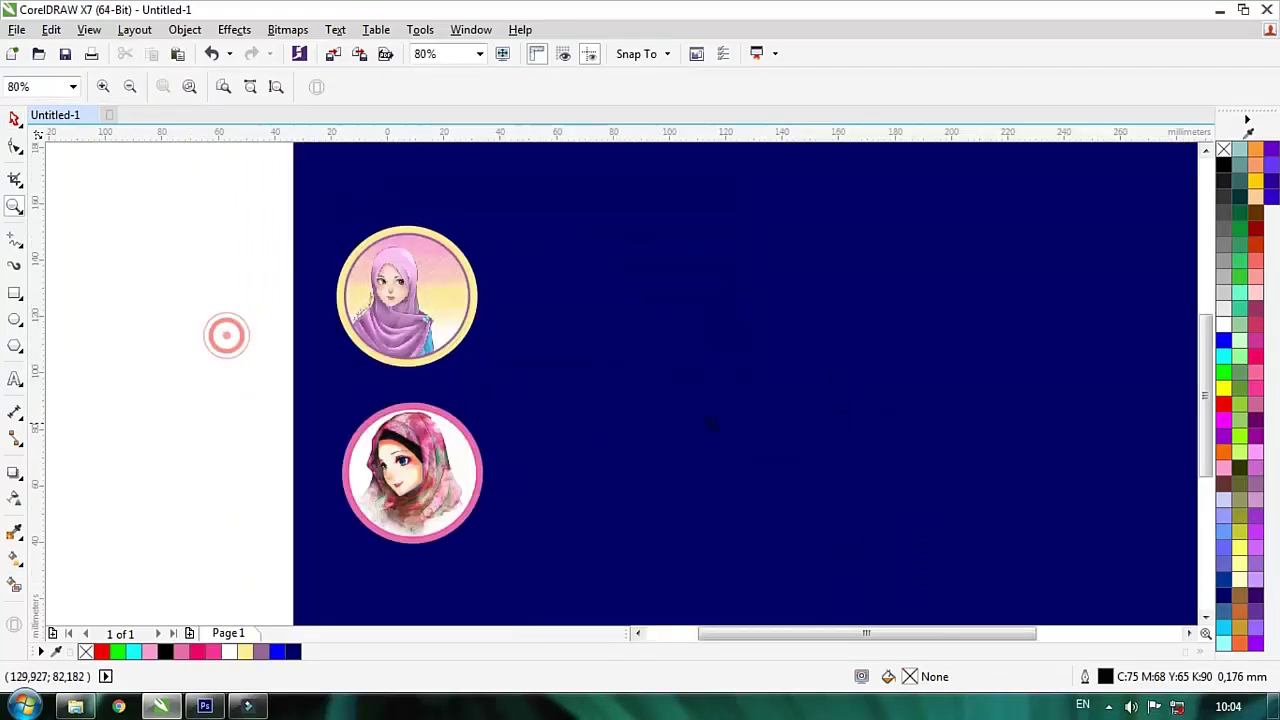
pyautogui.press('space')
pyautogui.moveTo(560, 461); pyautogui.dragTo(564, 200)
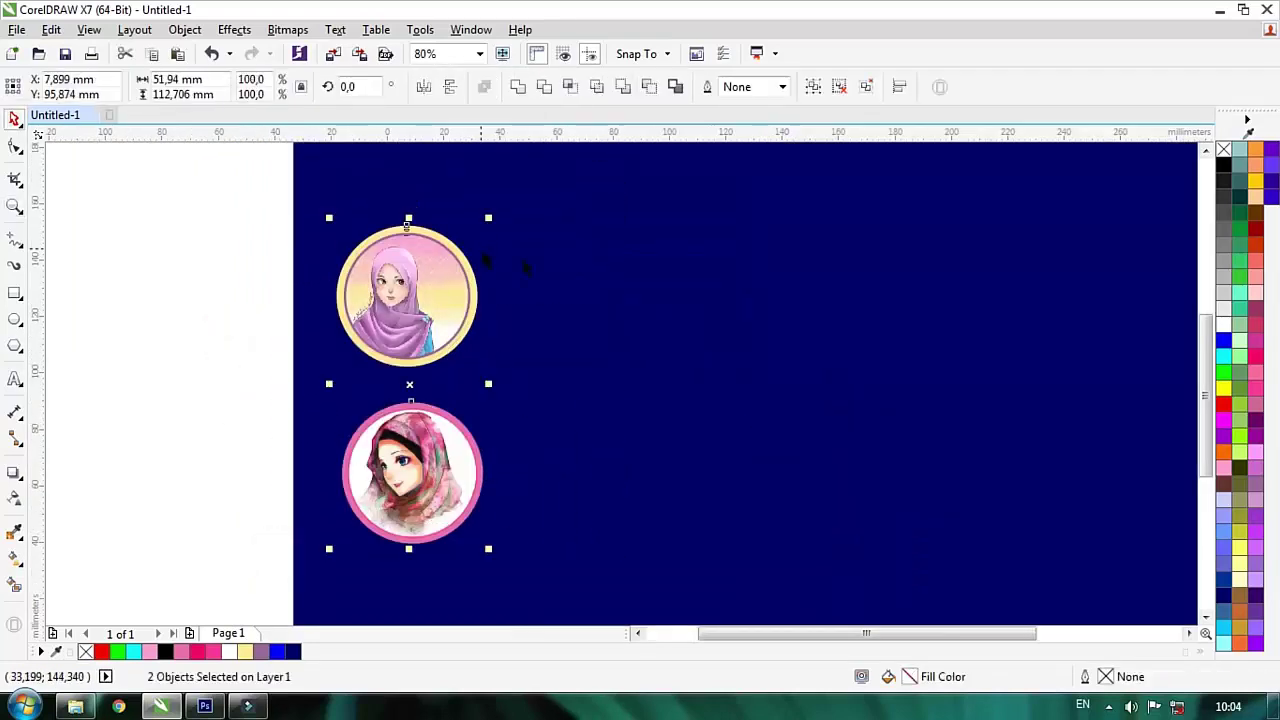
pyautogui.press('F3')
pyautogui.click(651, 300)
pyautogui.press('F2')
pyautogui.moveTo(315, 217); pyautogui.dragTo(1027, 397)
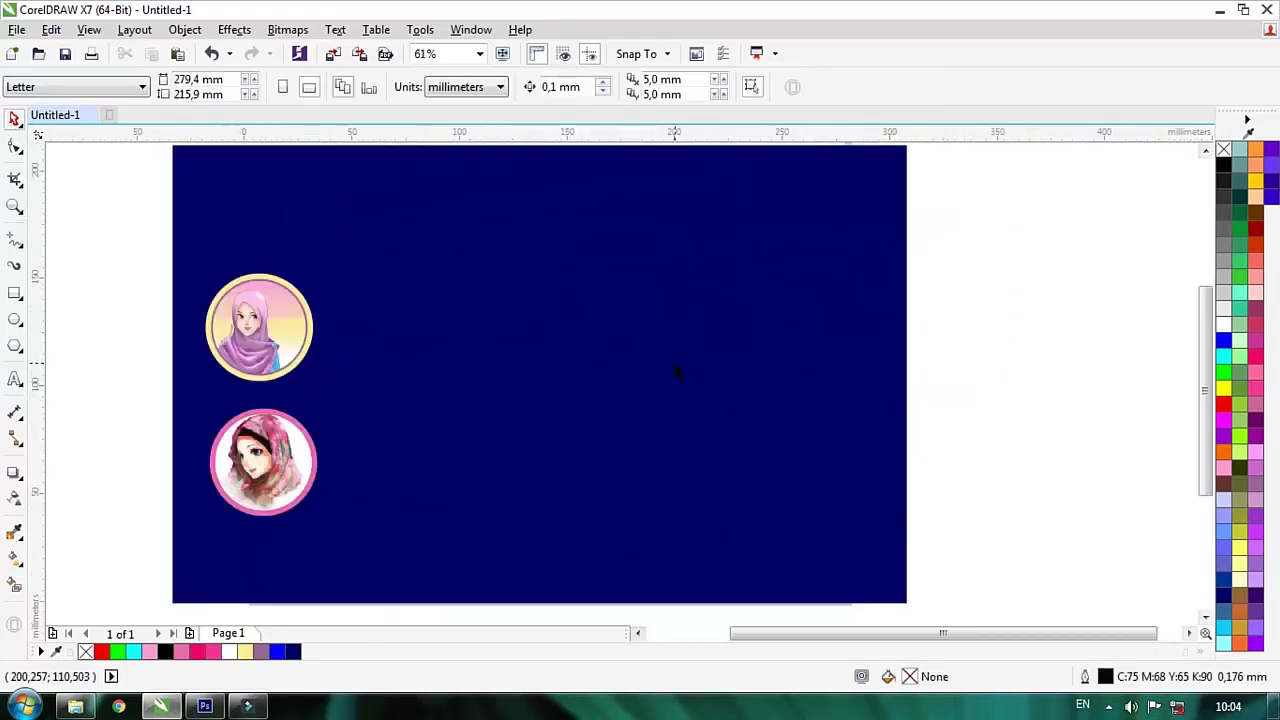
# Add the artistic text "BROS" in 24 pt Arial on the background beside the pink-rimmed badge.
pyautogui.press('F8')
pyautogui.click(373, 453)
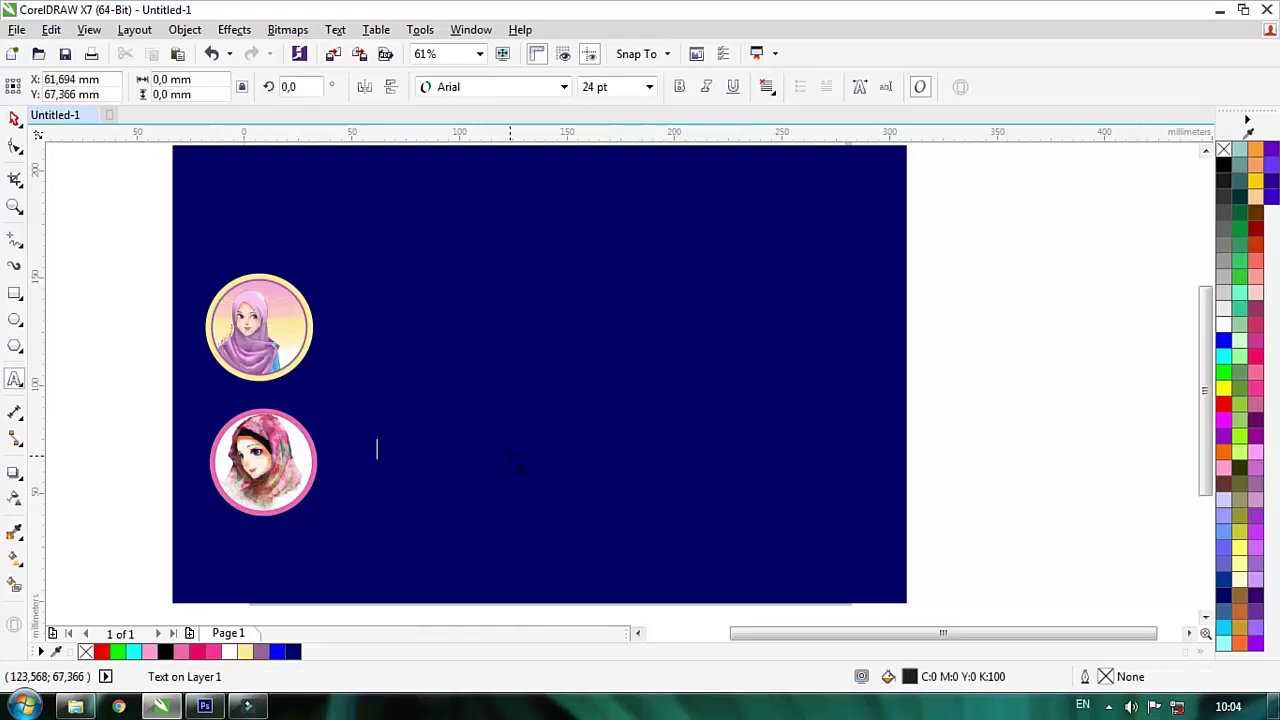
pyautogui.write('BROSS')
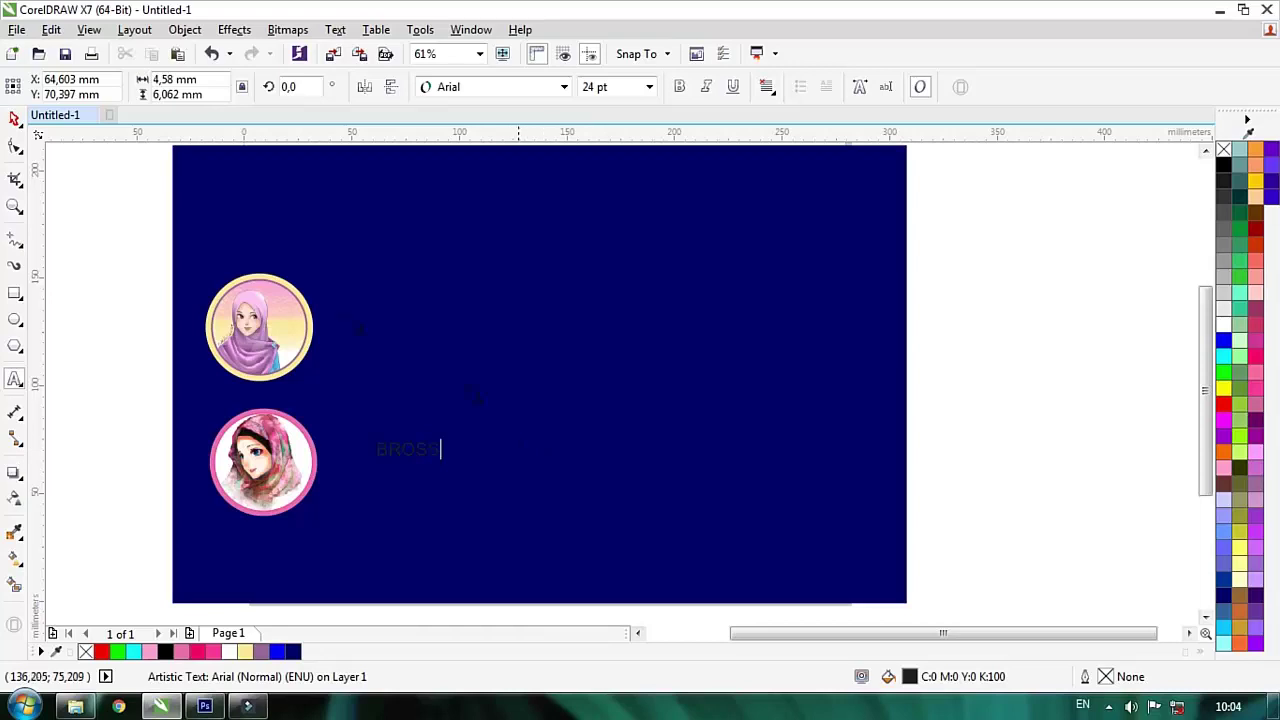
pyautogui.click(14, 116)
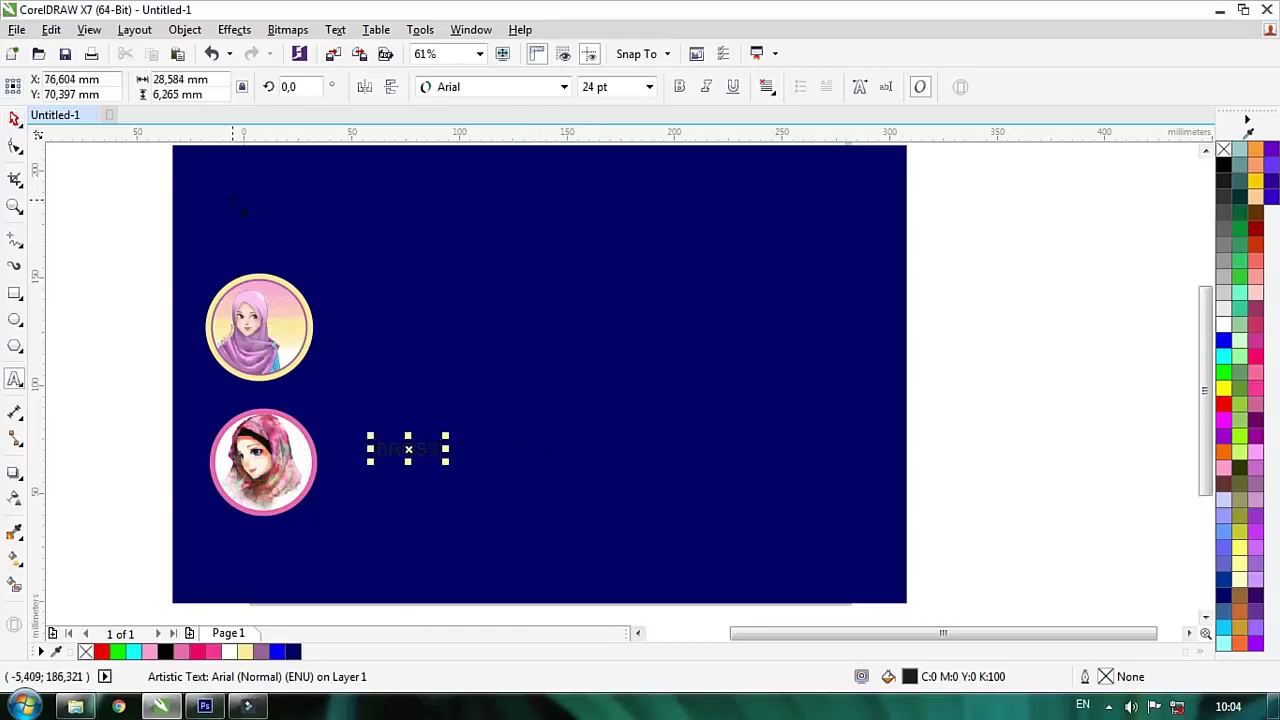
pyautogui.hotkey('ctrl', 'space')
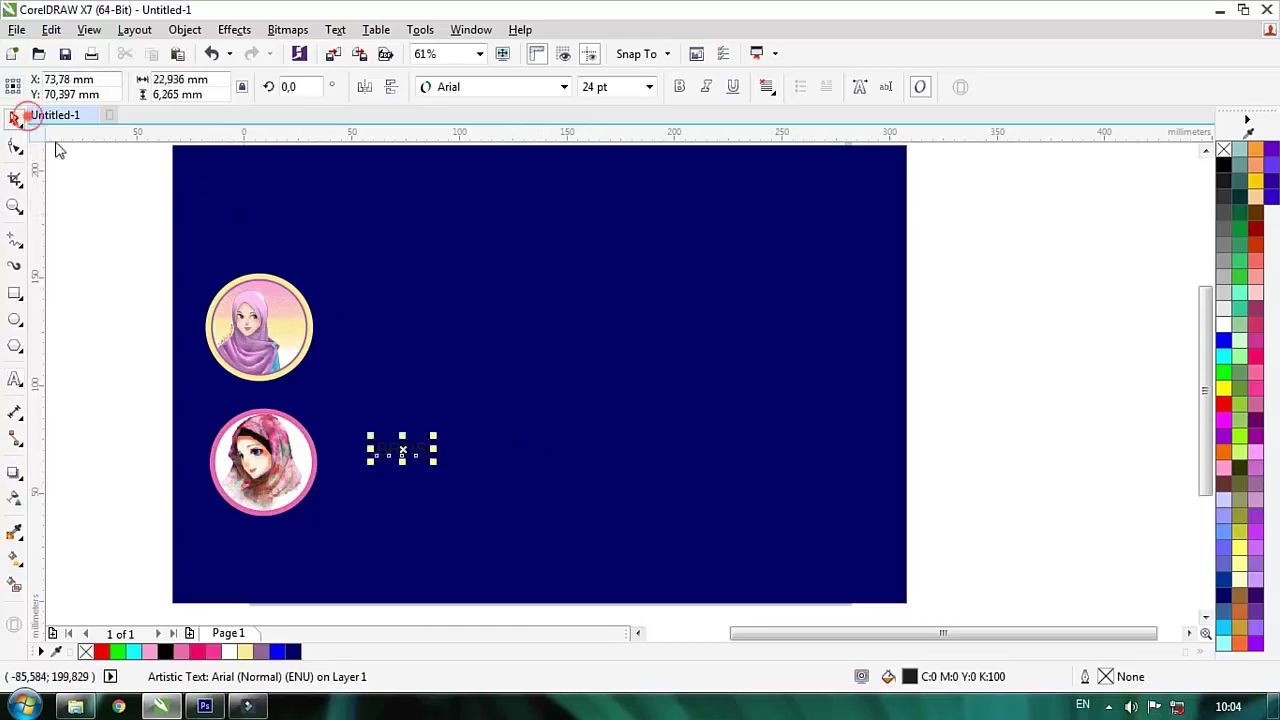
# Enlarge the BROS text proportionally to about 203 mm wide and move it up to about Y 128.5 mm.
pyautogui.moveTo(433, 436); pyautogui.dragTo(823, 293)
pyautogui.scroll(-1, 674, 289)
pyautogui.press('F2')
pyautogui.moveTo(211, 274); pyautogui.dragTo(957, 405)
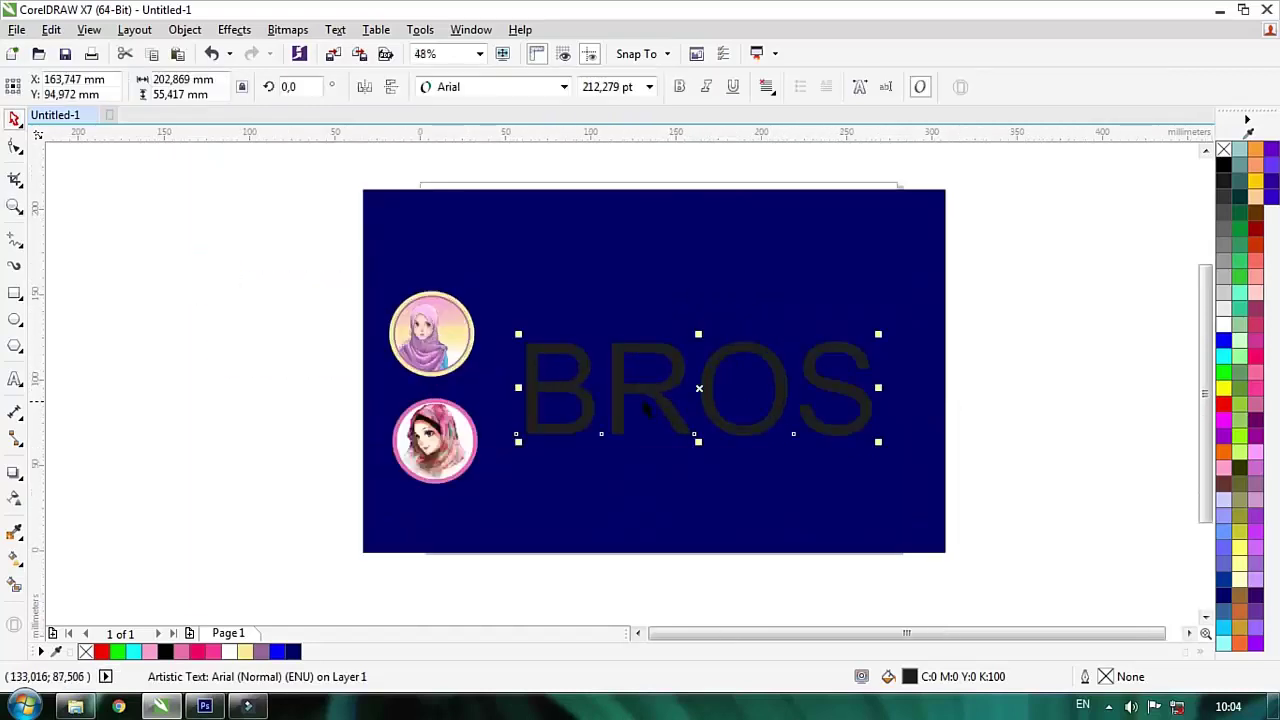
pyautogui.moveTo(645, 405); pyautogui.dragTo(630, 332)
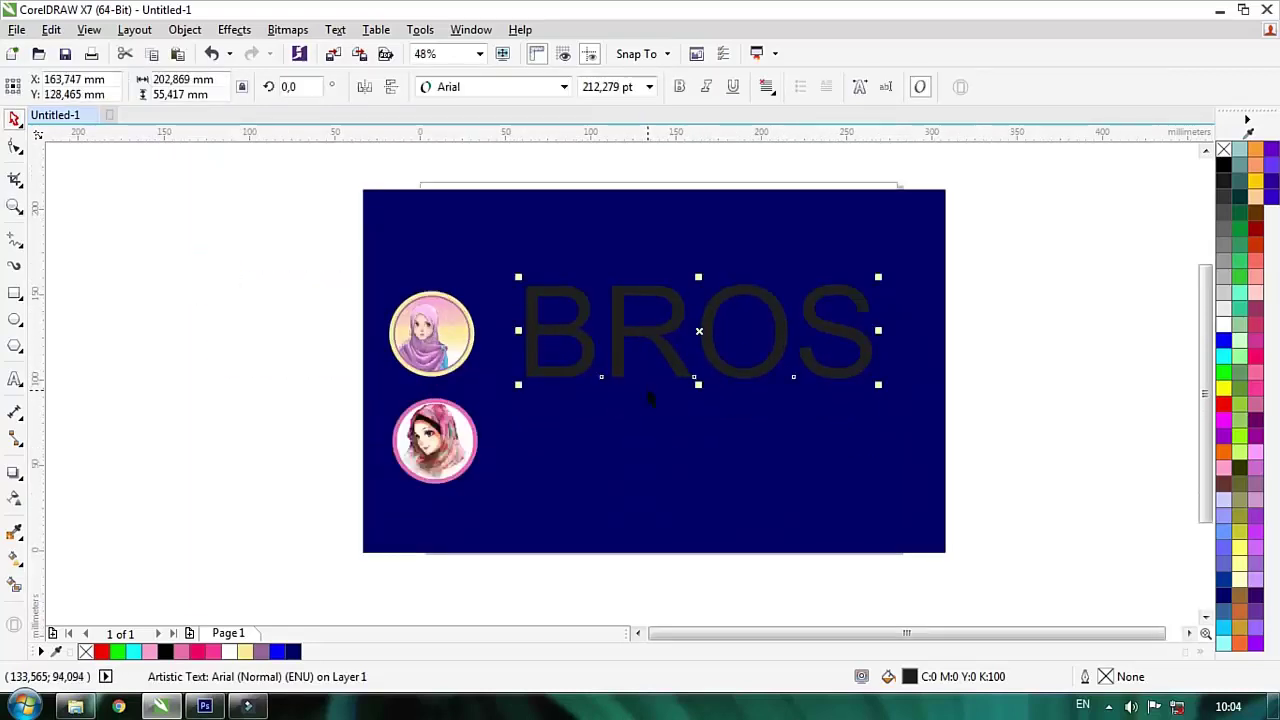
# Add "HIJAB" as a second line beneath BROS in the same text object.
pyautogui.press('F8')
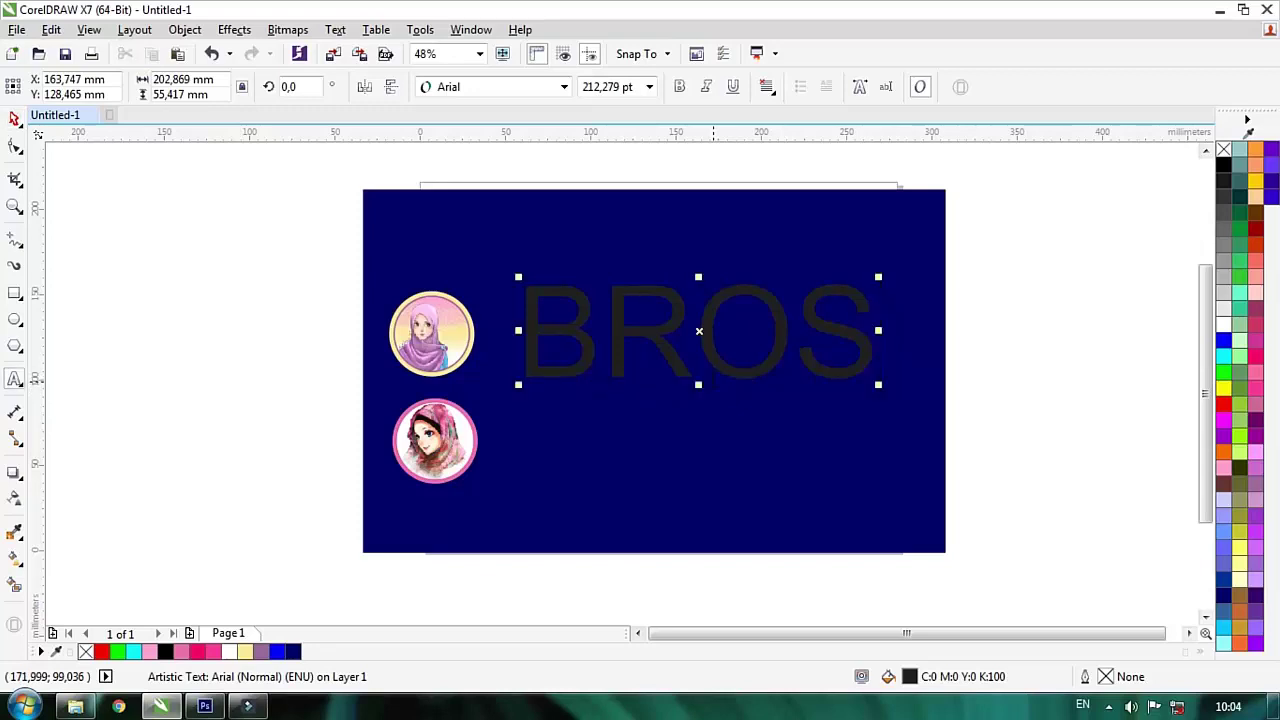
pyautogui.write('HIJAB')
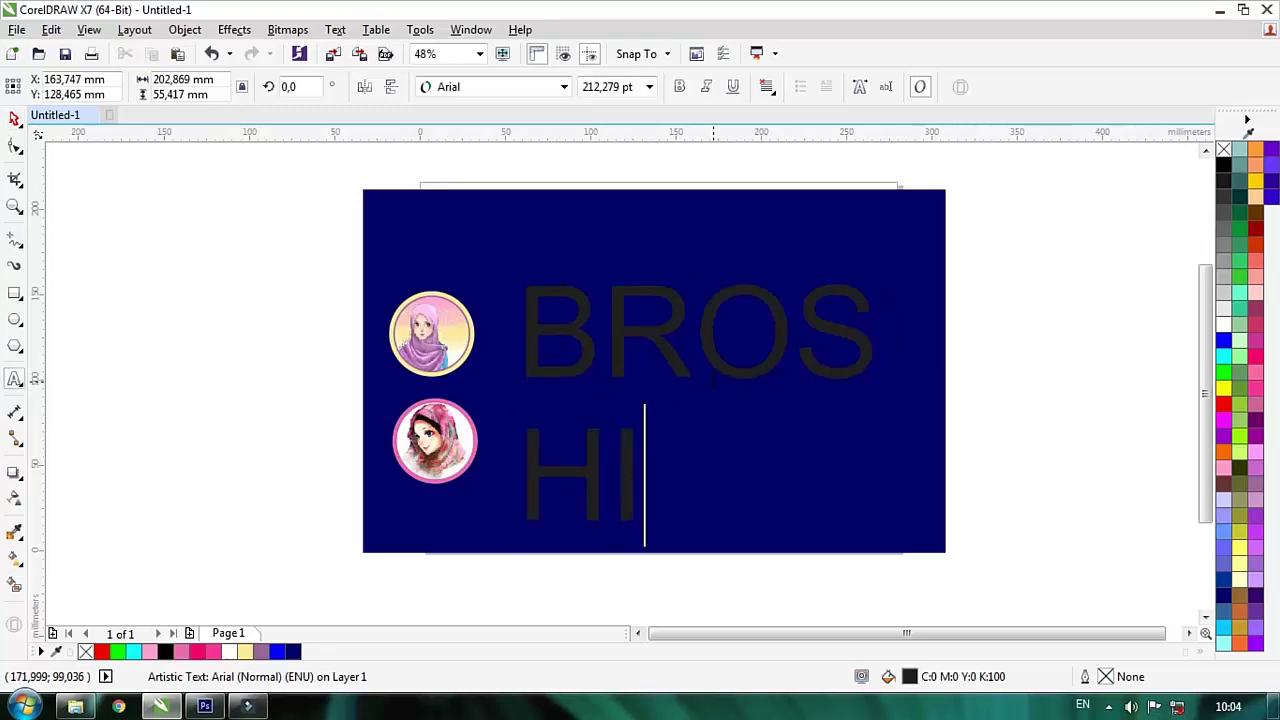
pyautogui.click(14, 119)
# Change the text's font to Arial CE MT Black and move it to about X 176.7 mm, Y 106.4 mm.
pyautogui.click(495, 88)
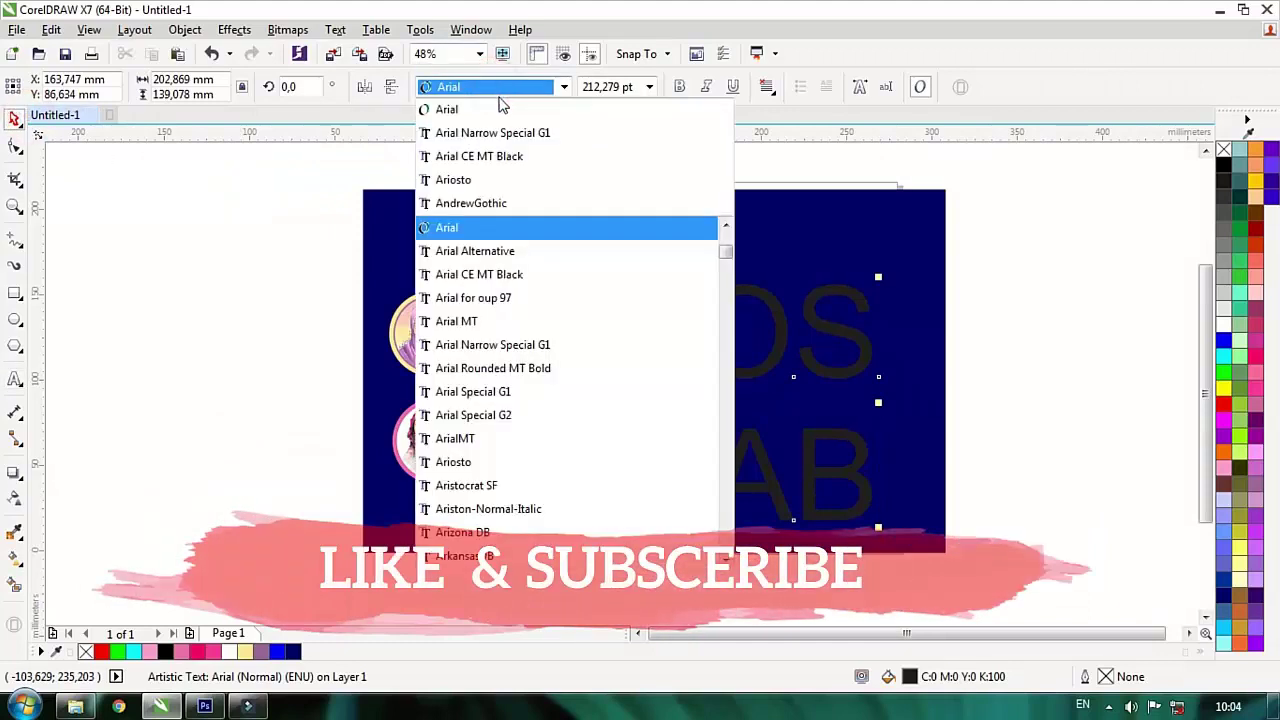
pyautogui.click(517, 156)
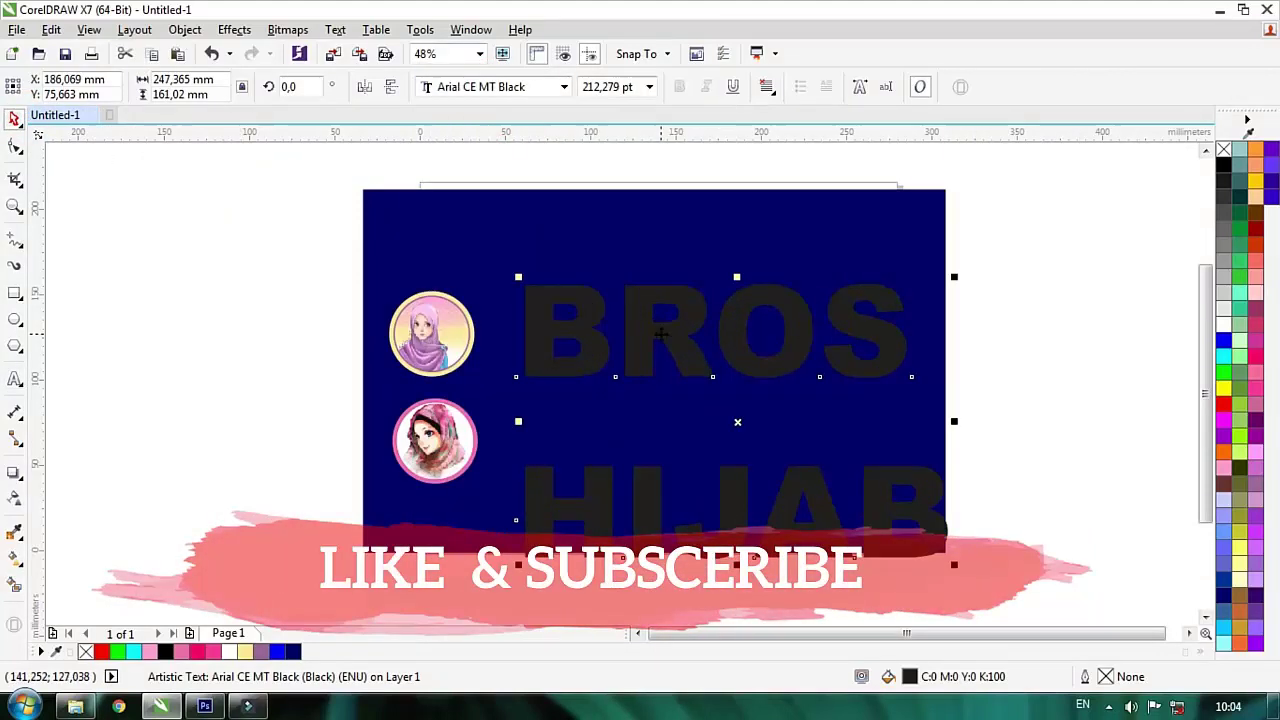
pyautogui.moveTo(660, 335); pyautogui.dragTo(645, 283)
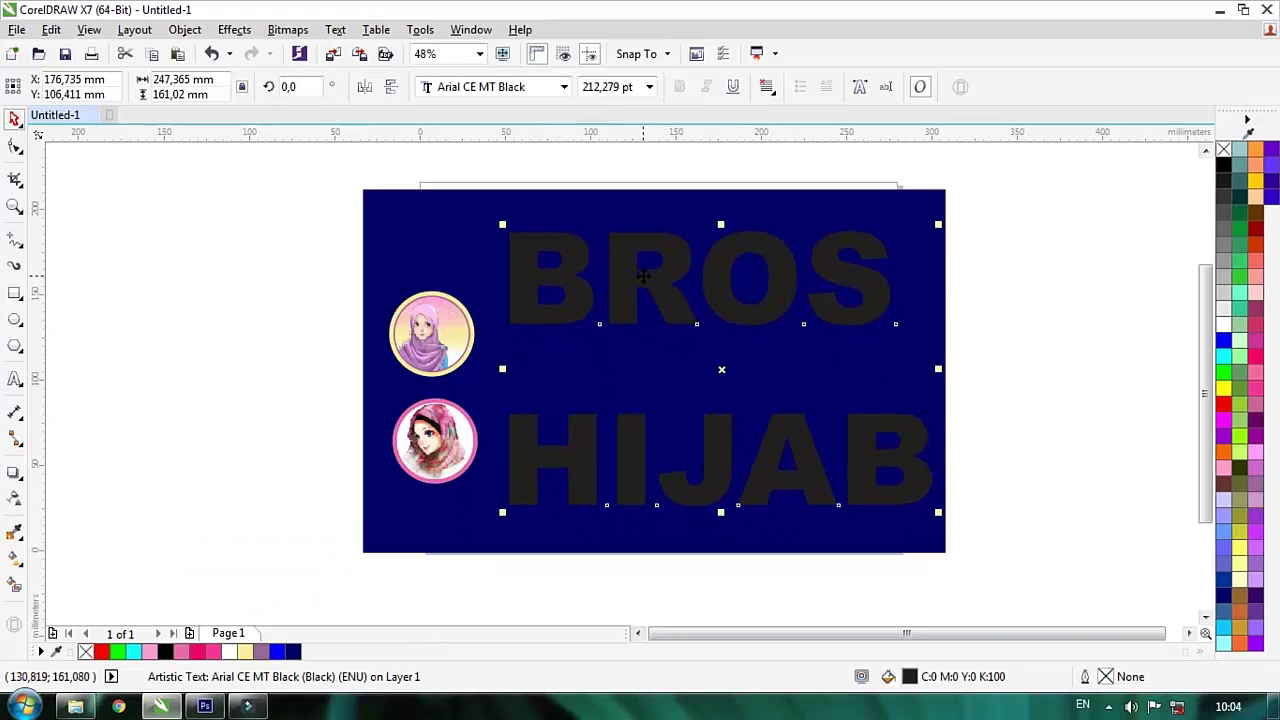
# Break HIJAB off as a separate line closer beneath BROS, and shift both lines to about X 169.3 mm, Y 101.7 mm.
pyautogui.moveTo(628, 428); pyautogui.dragTo(633, 373)
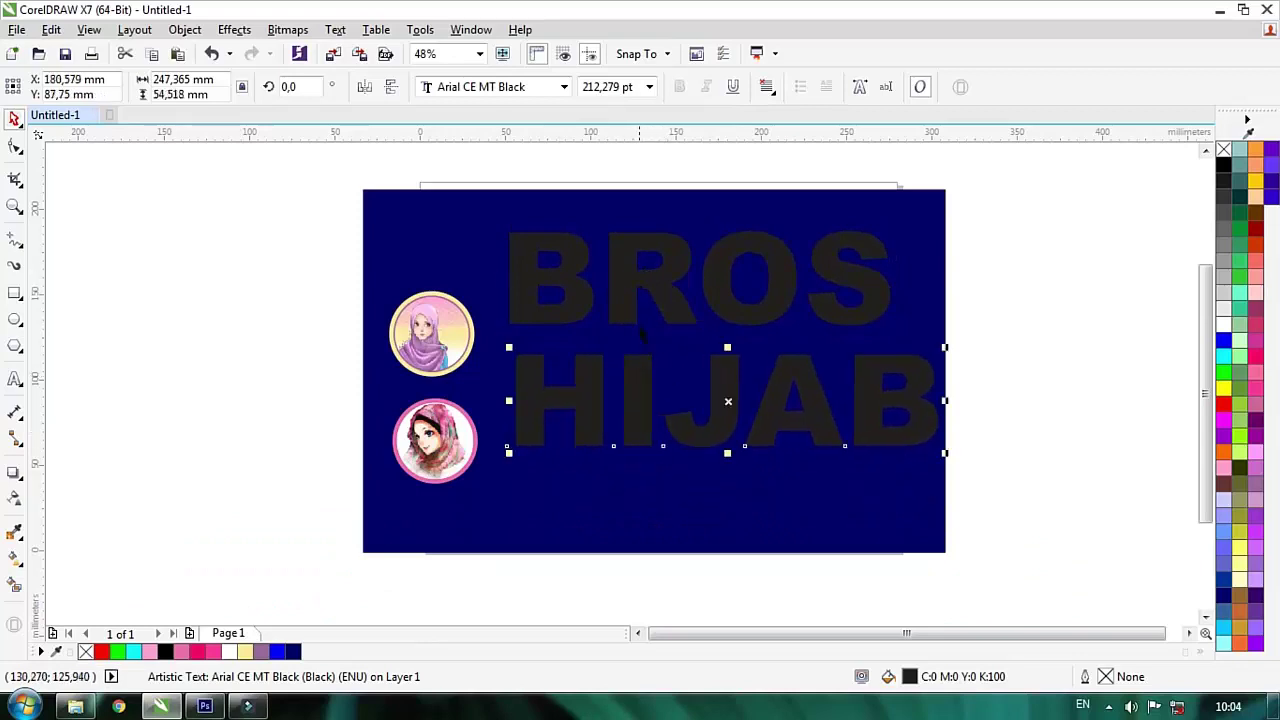
pyautogui.keyDown('shift'); pyautogui.click(622, 307); pyautogui.keyUp('shift')
pyautogui.moveTo(622, 307); pyautogui.dragTo(615, 336)
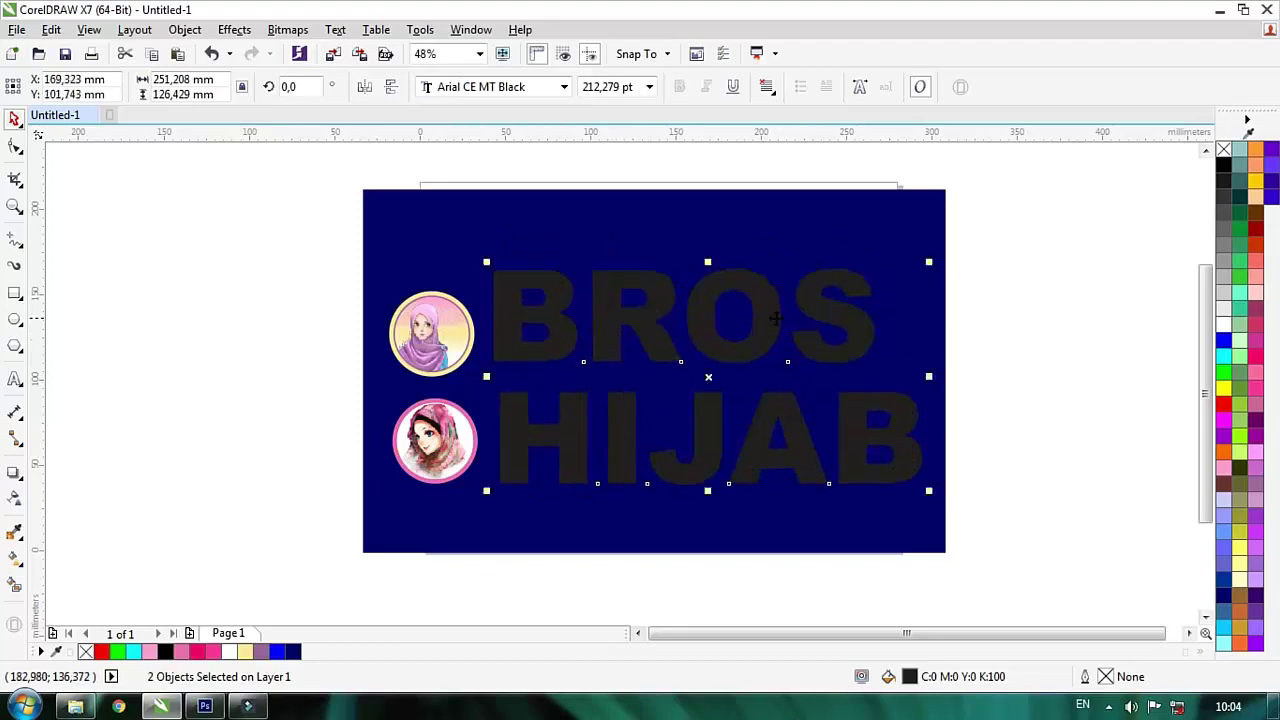
# Break the word BROS into separate letters and delete the O.
pyautogui.click(709, 337)
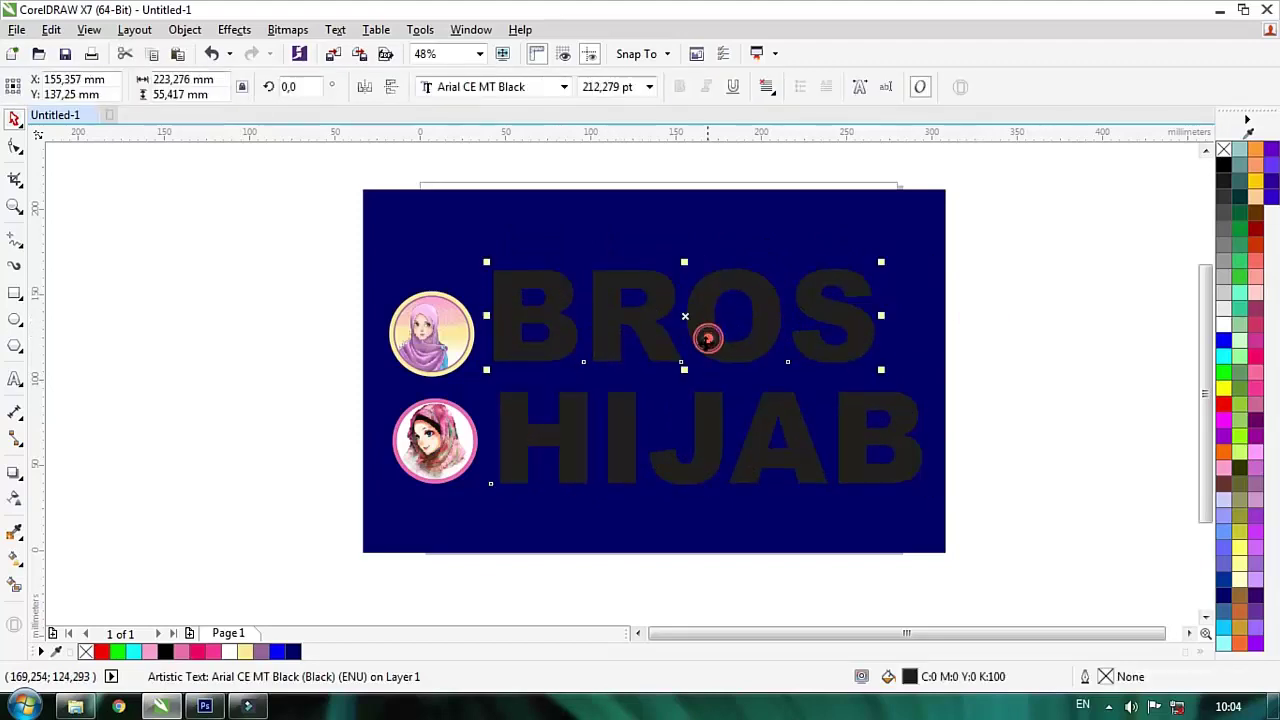
pyautogui.click(757, 337)
pyautogui.press('Delete')
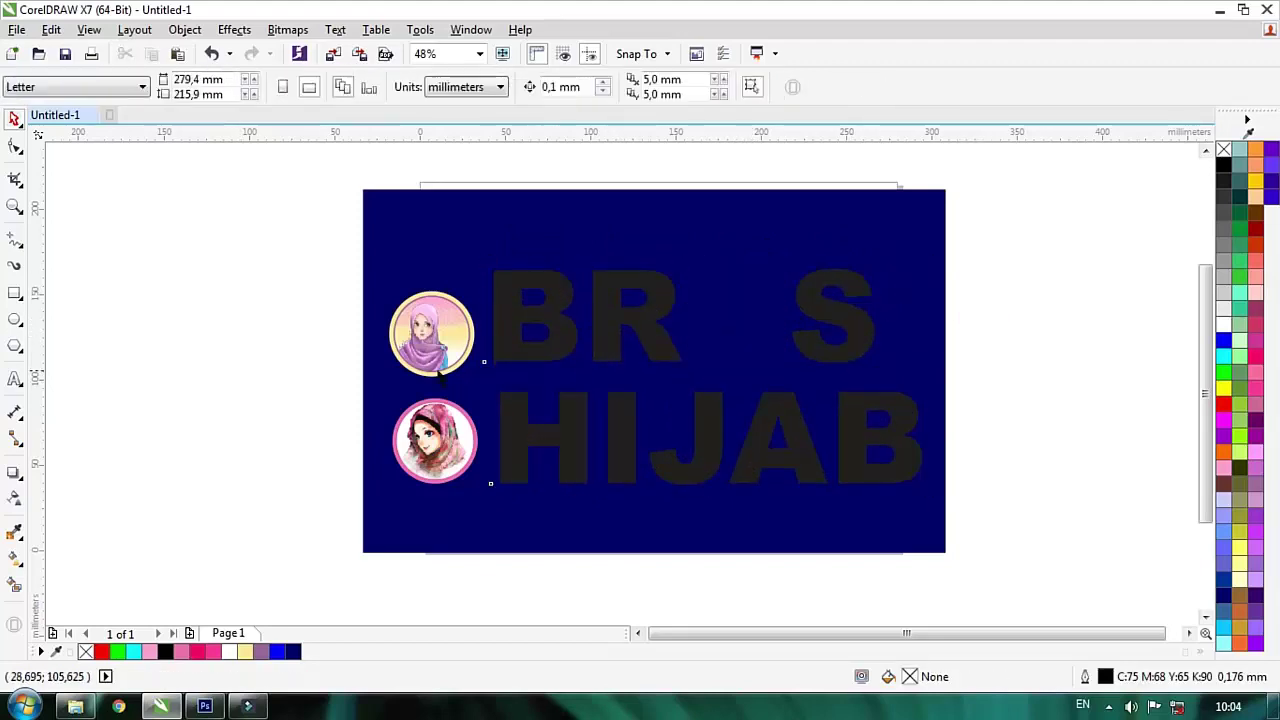
# Place a copy of the yellow-rimmed badge in the gap left by the O and enlarge it to about 55.1 mm.
pyautogui.moveTo(410, 350); pyautogui.dragTo(714, 342)
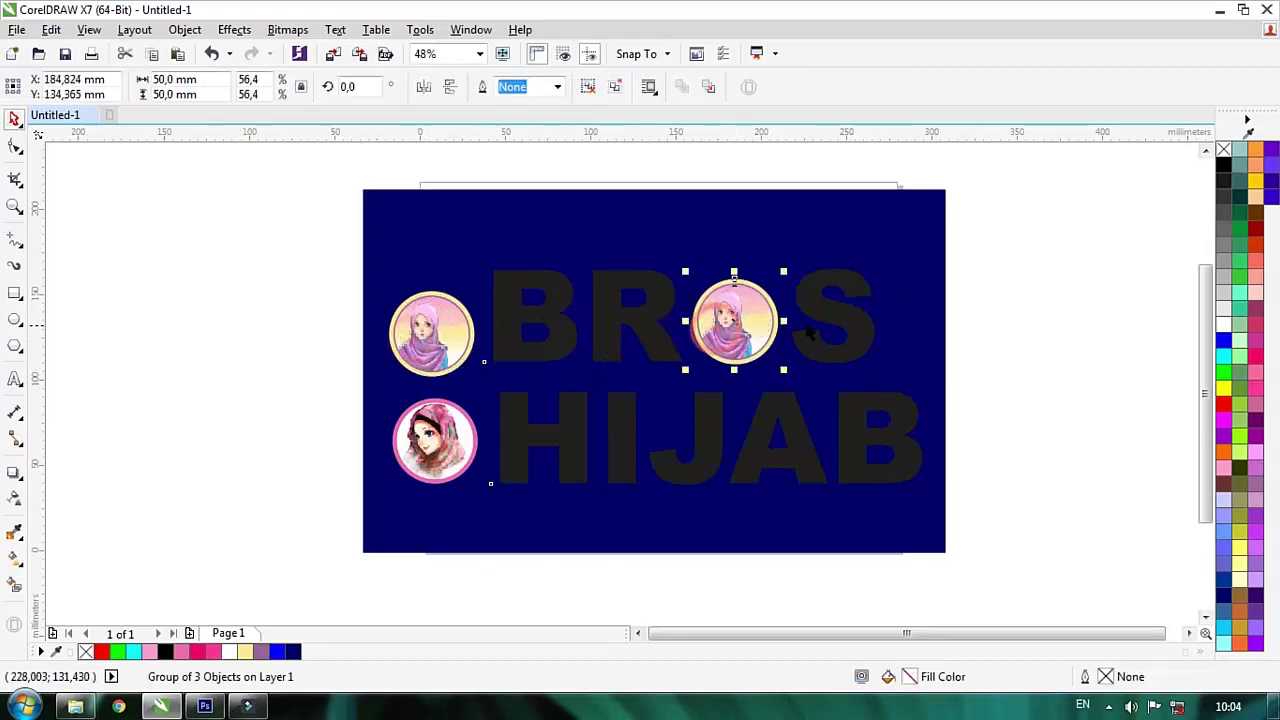
pyautogui.scroll(3, 811, 327)
pyautogui.moveTo(755, 224); pyautogui.dragTo(765, 218)
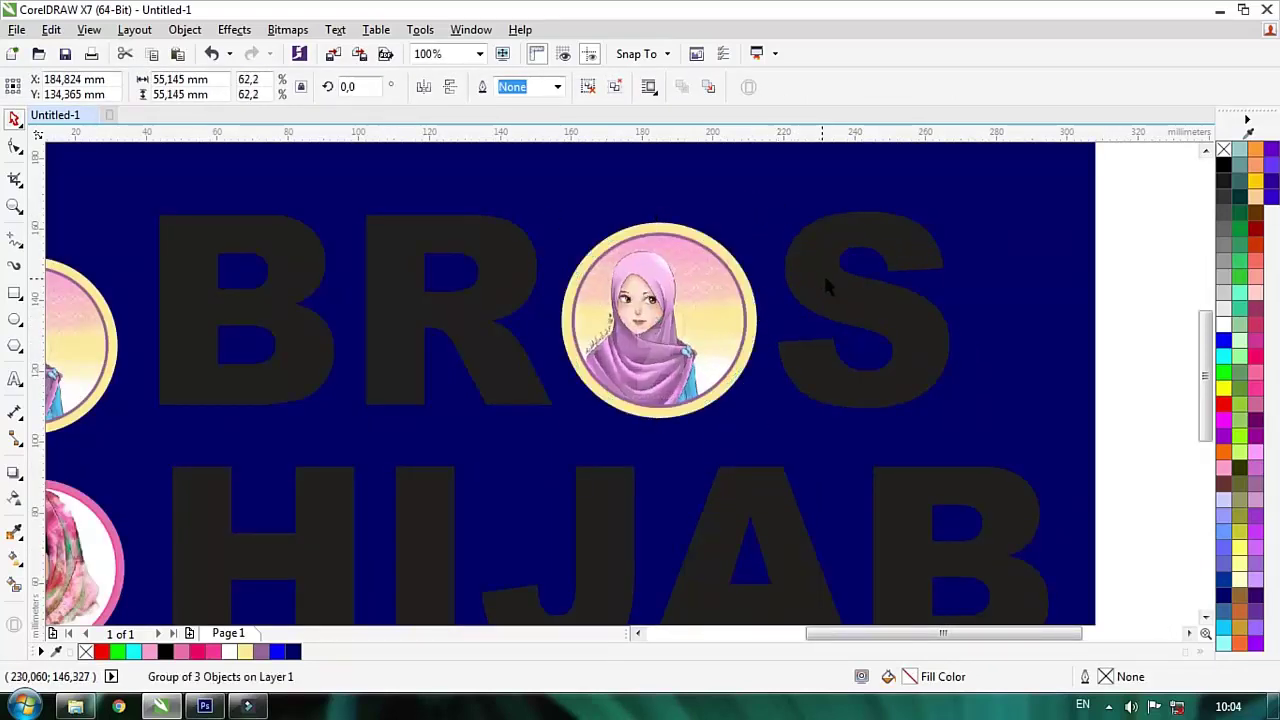
# Move the S farther from the R, centre the copied badge between them at about X 189.1 mm, and enlarge it slightly.
pyautogui.moveTo(822, 279); pyautogui.dragTo(855, 280)
pyautogui.moveTo(682, 325); pyautogui.dragTo(703, 326)
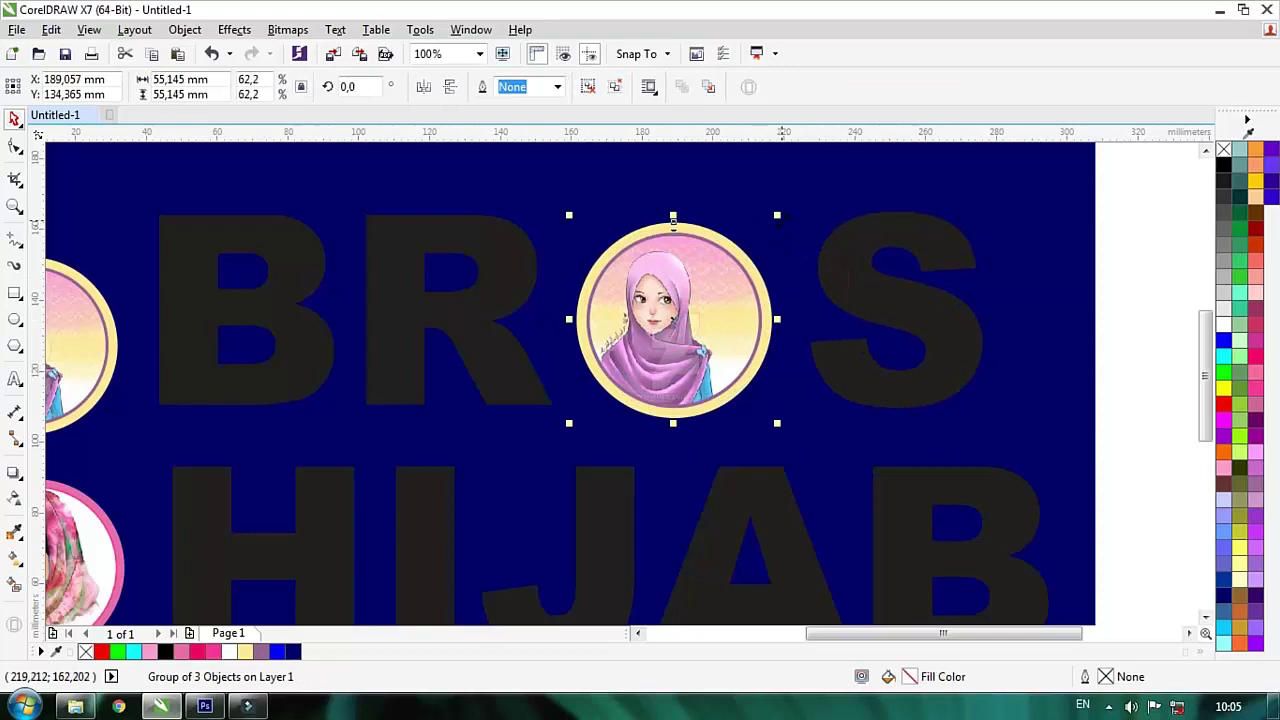
pyautogui.moveTo(781, 218); pyautogui.dragTo(790, 209)
pyautogui.click(792, 200)
pyautogui.scroll(-1, 706, 237)
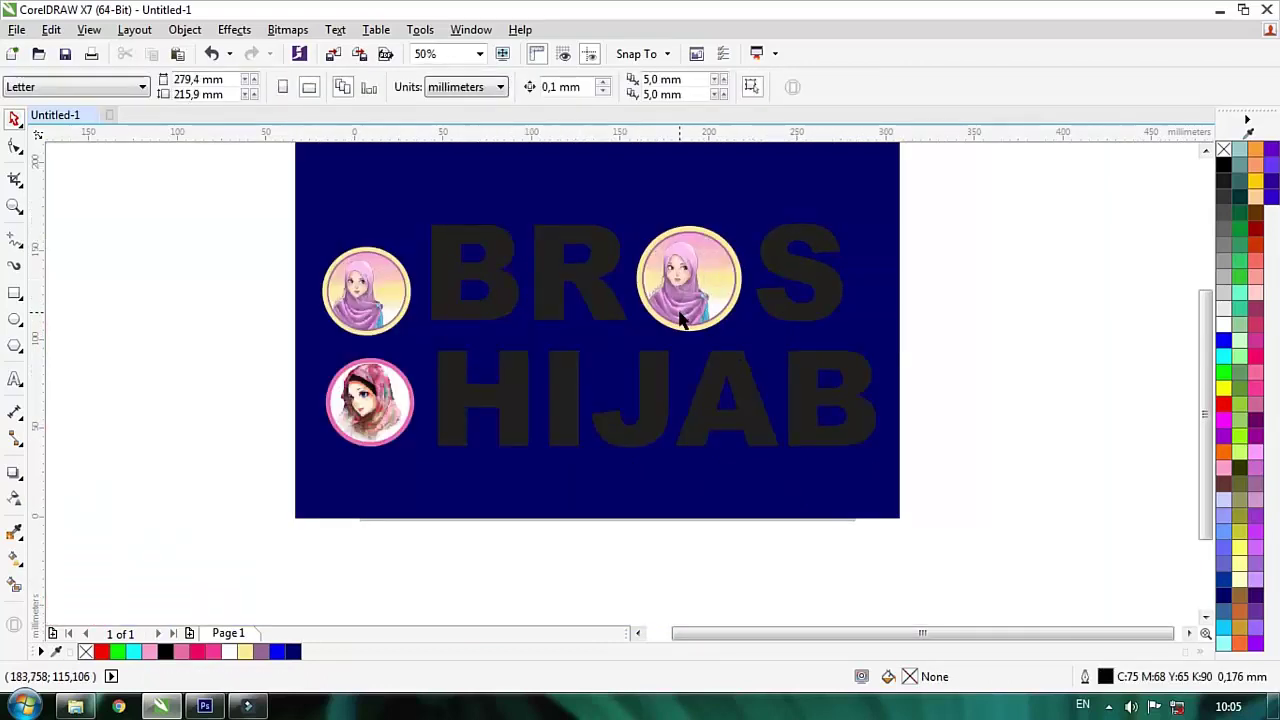
# Fill the letters B, R and S with the light blue sampled from the sleeve in the centre badge.
pyautogui.press('i')
pyautogui.scroll(2, 680, 318)
pyautogui.click(733, 322)
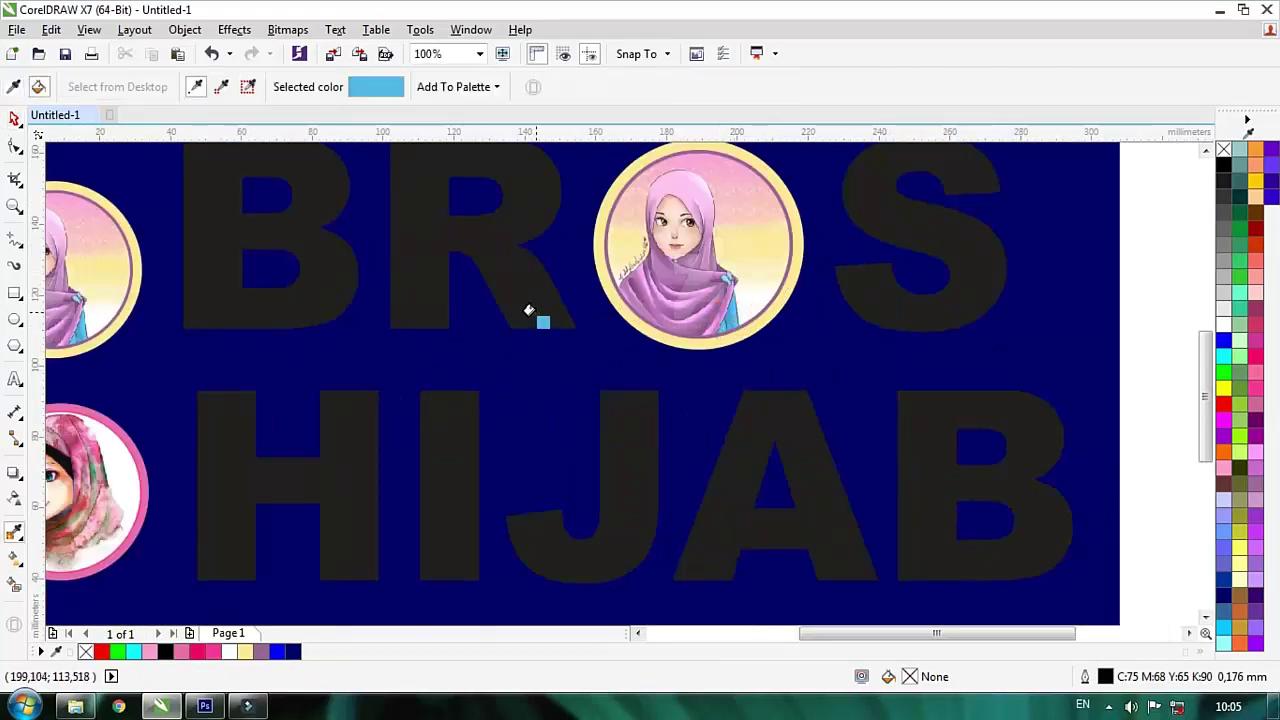
pyautogui.click(529, 310)
pyautogui.click(326, 303)
pyautogui.click(894, 297)
pyautogui.press('z')
pyautogui.scroll(-2, 166, 301)
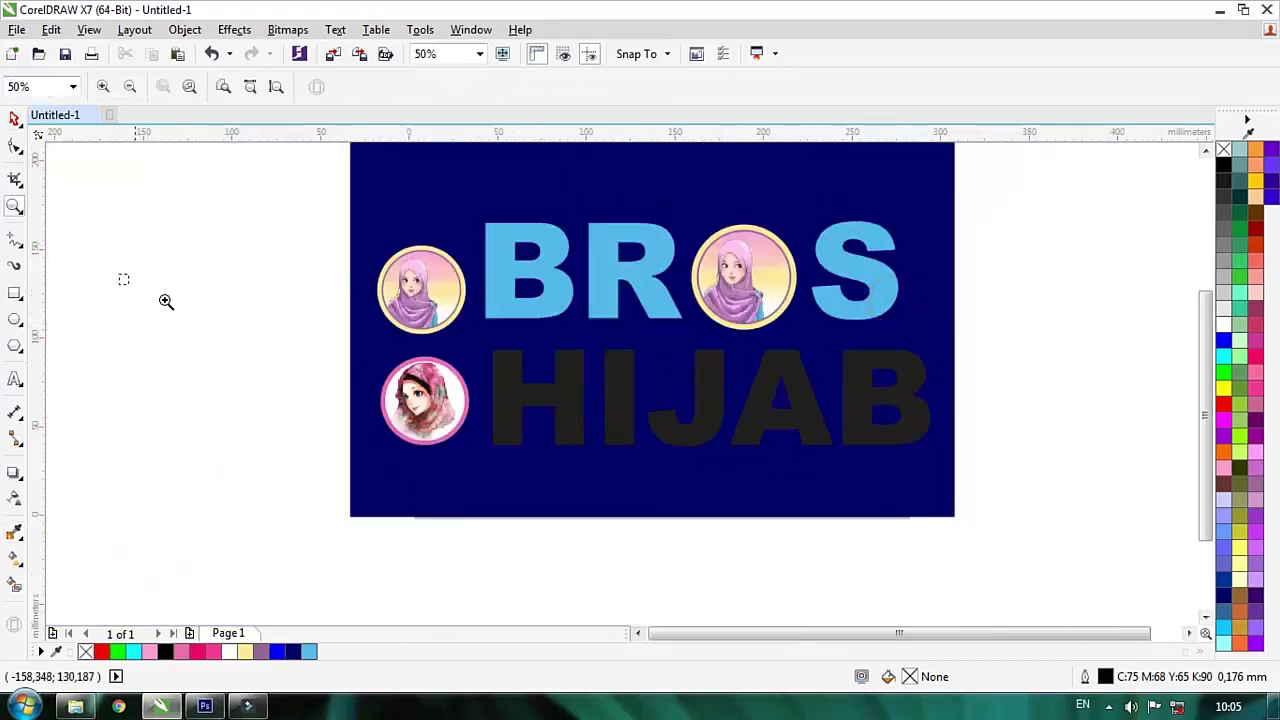
# Fill the word HIJAB with the pink sampled from the lower badge's rim.
pyautogui.moveTo(166, 301); pyautogui.dragTo(1125, 442)
pyautogui.press('space')
pyautogui.press('i')
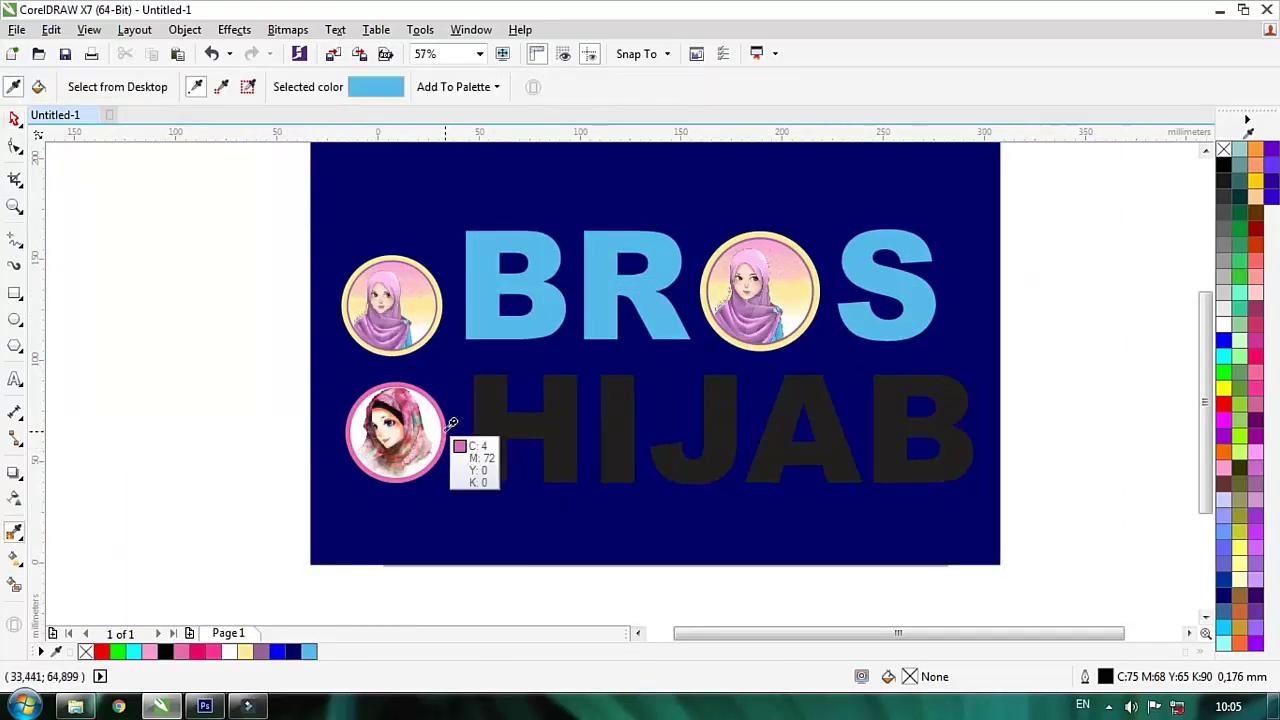
pyautogui.click(437, 428)
pyautogui.click(497, 430)
pyautogui.press('space')
pyautogui.scroll(-2, 513, 489)
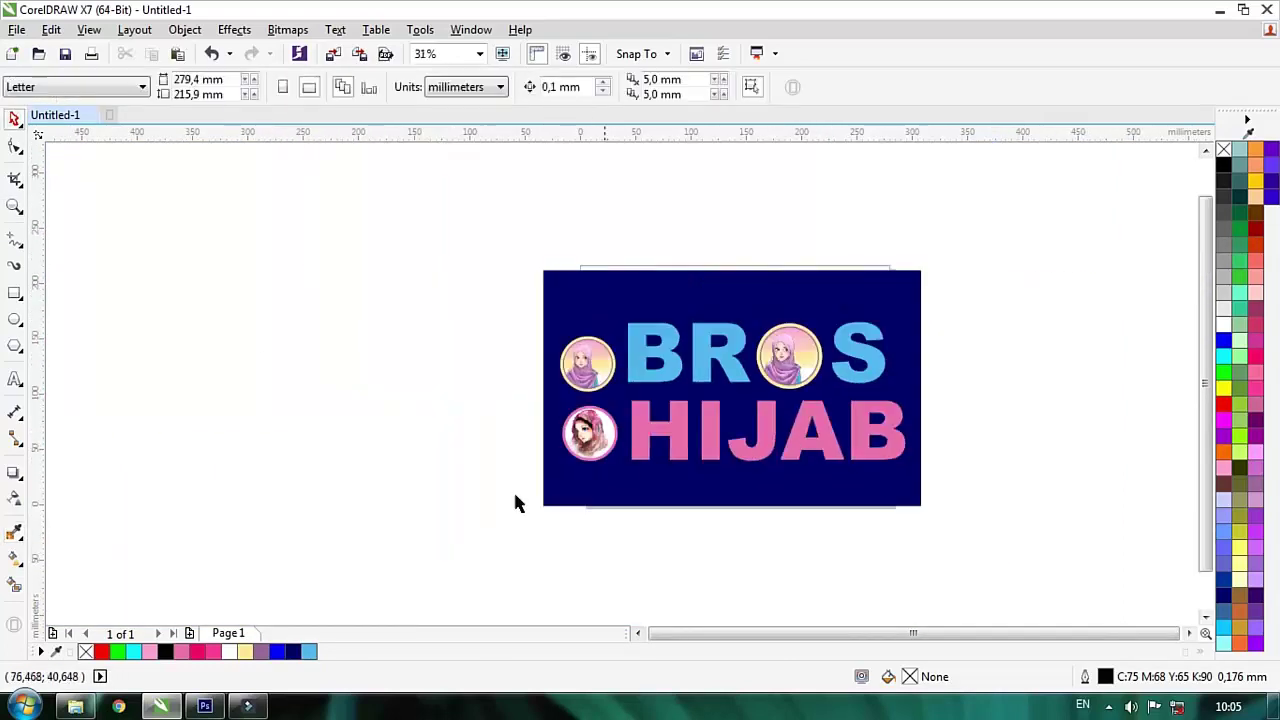
# Examine the recoloured BROS HIJAB title and badges against the dark blue background.
pyautogui.moveTo(389, 529); pyautogui.dragTo(1138, 268)
pyautogui.click(1041, 320)
pyautogui.scroll(1, 771, 433)
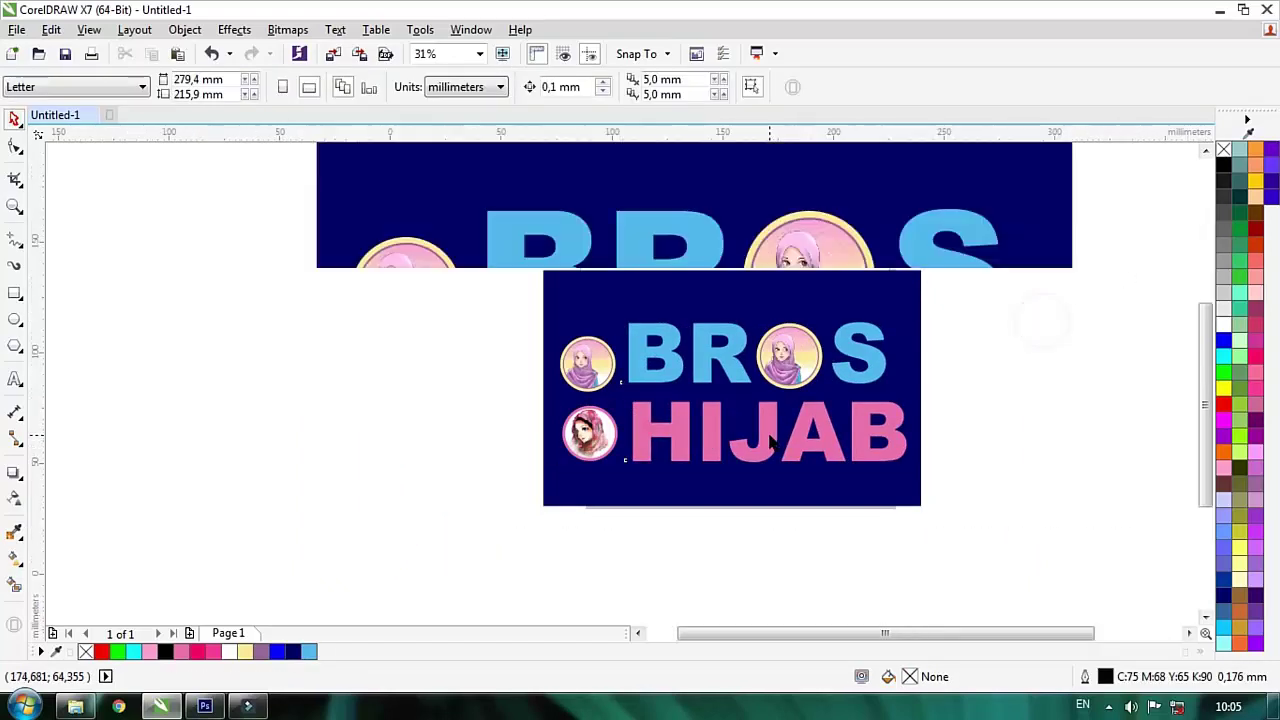
pyautogui.scroll(-2, 500, 350)
pyautogui.press('z')
pyautogui.moveTo(266, 243); pyautogui.dragTo(797, 374)
pyautogui.press('space')
pyautogui.click(461, 392)
pyautogui.scroll(-2, 461, 392)
pyautogui.click(891, 334)
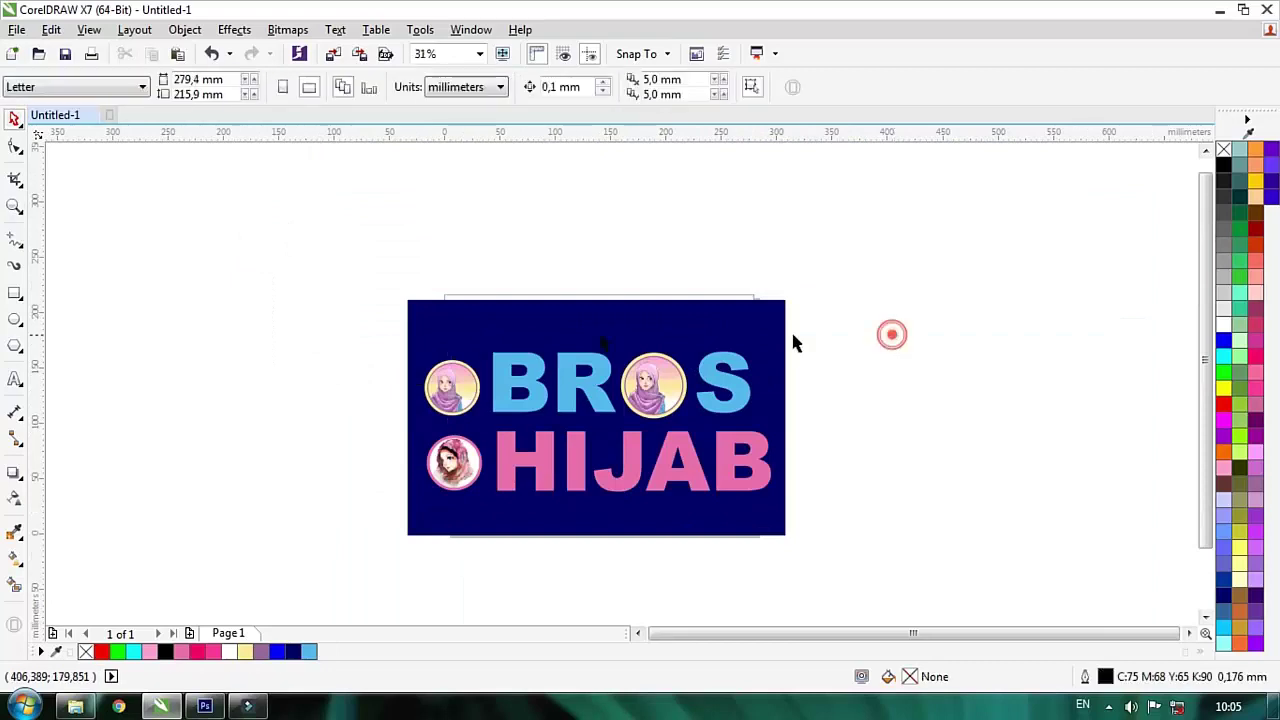
# Narrow the word HIJAB slightly by pulling in its right-hand end.
pyautogui.press('z')
pyautogui.moveTo(329, 340); pyautogui.dragTo(943, 534)
pyautogui.press('space')
pyautogui.click(853, 436)
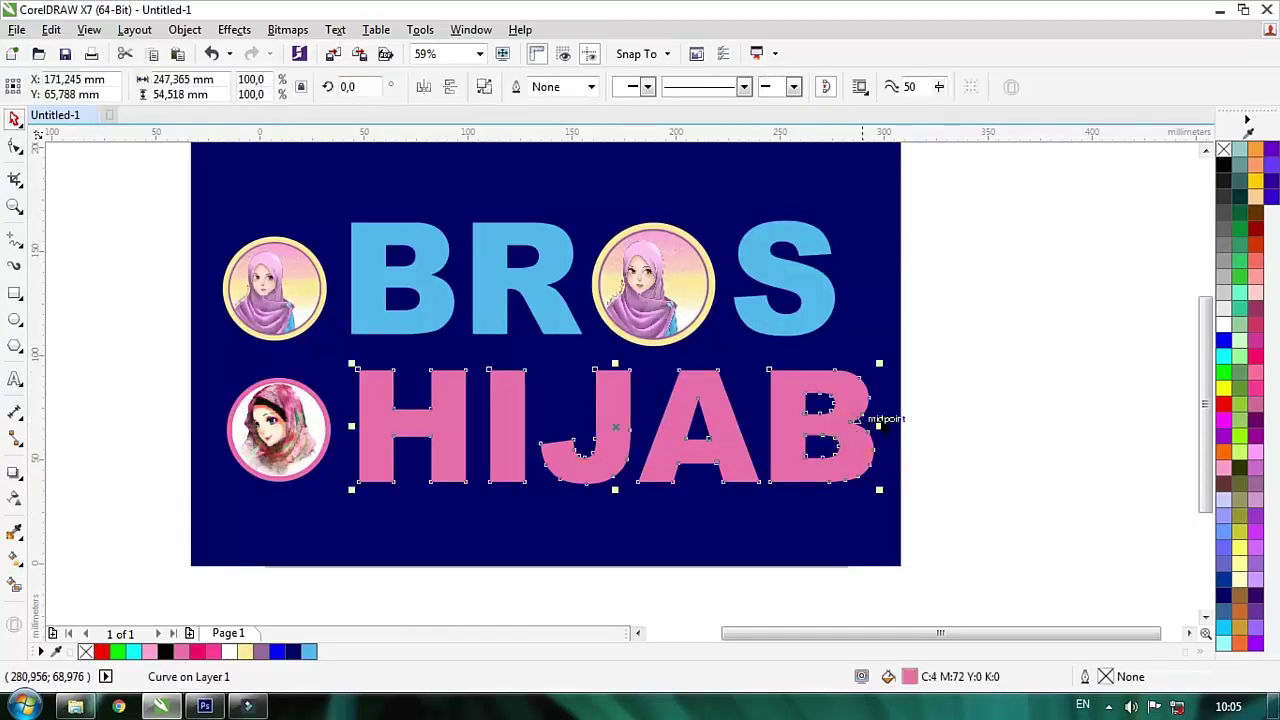
pyautogui.moveTo(881, 428); pyautogui.dragTo(863, 427)
pyautogui.click(1050, 426)
pyautogui.scroll(-2, 792, 374)
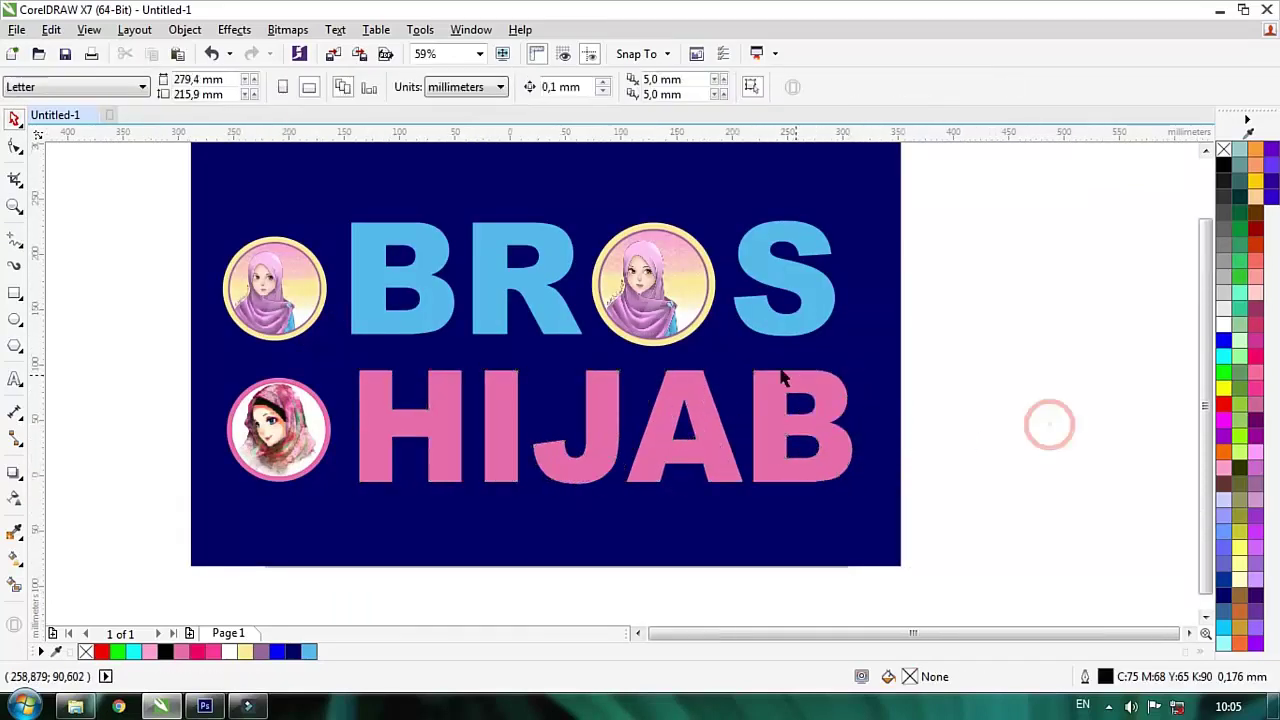
# Draw a circle about 2.4 mm across just inside the upper rim of the badge that replaces the O.
pyautogui.press('z')
pyautogui.moveTo(259, 300); pyautogui.dragTo(1107, 399)
pyautogui.press('space')
pyautogui.press('z')
pyautogui.click(566, 457)
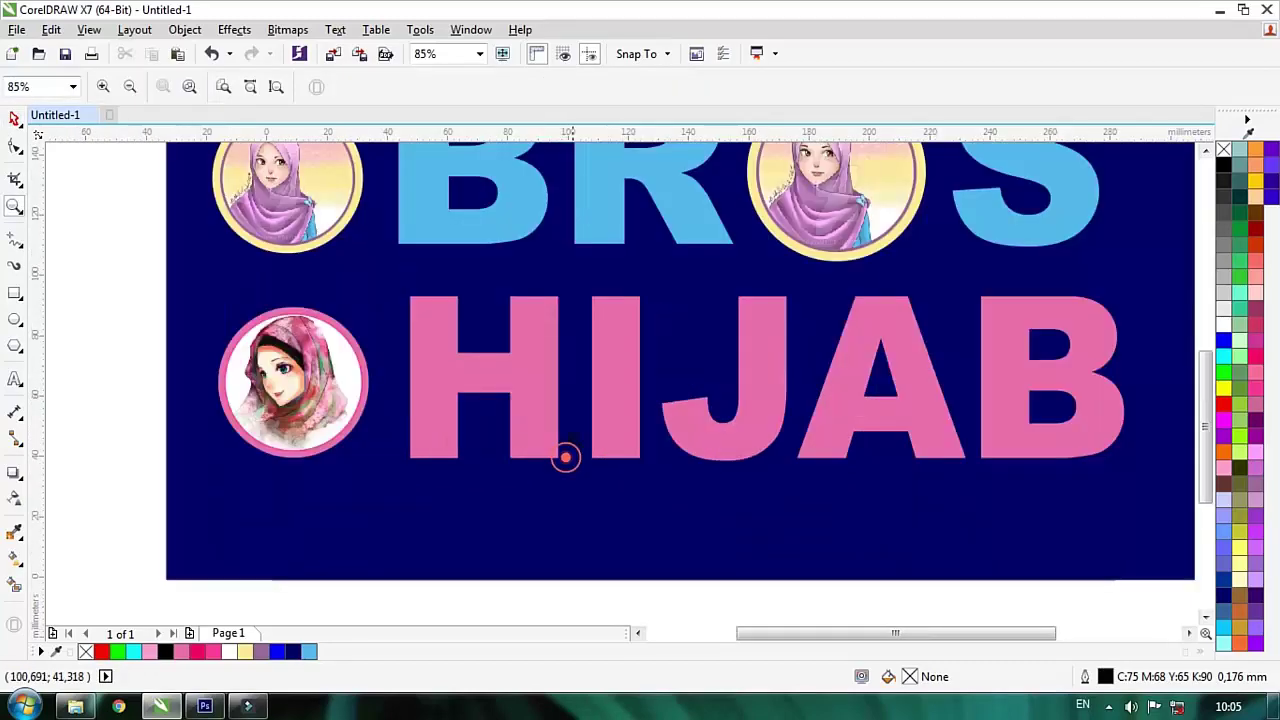
pyautogui.rightClick(582, 381)
pyautogui.moveTo(628, 209); pyautogui.dragTo(888, 293)
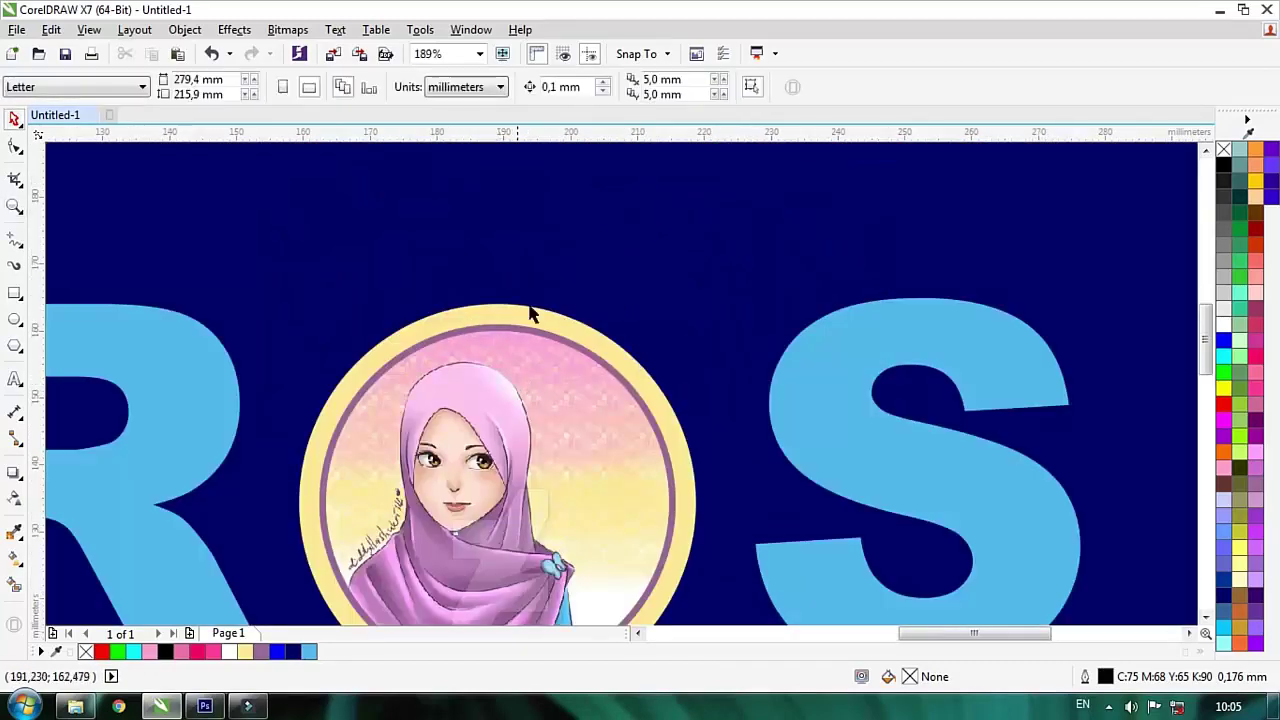
pyautogui.scroll(2, 530, 314)
pyautogui.click(15, 319)
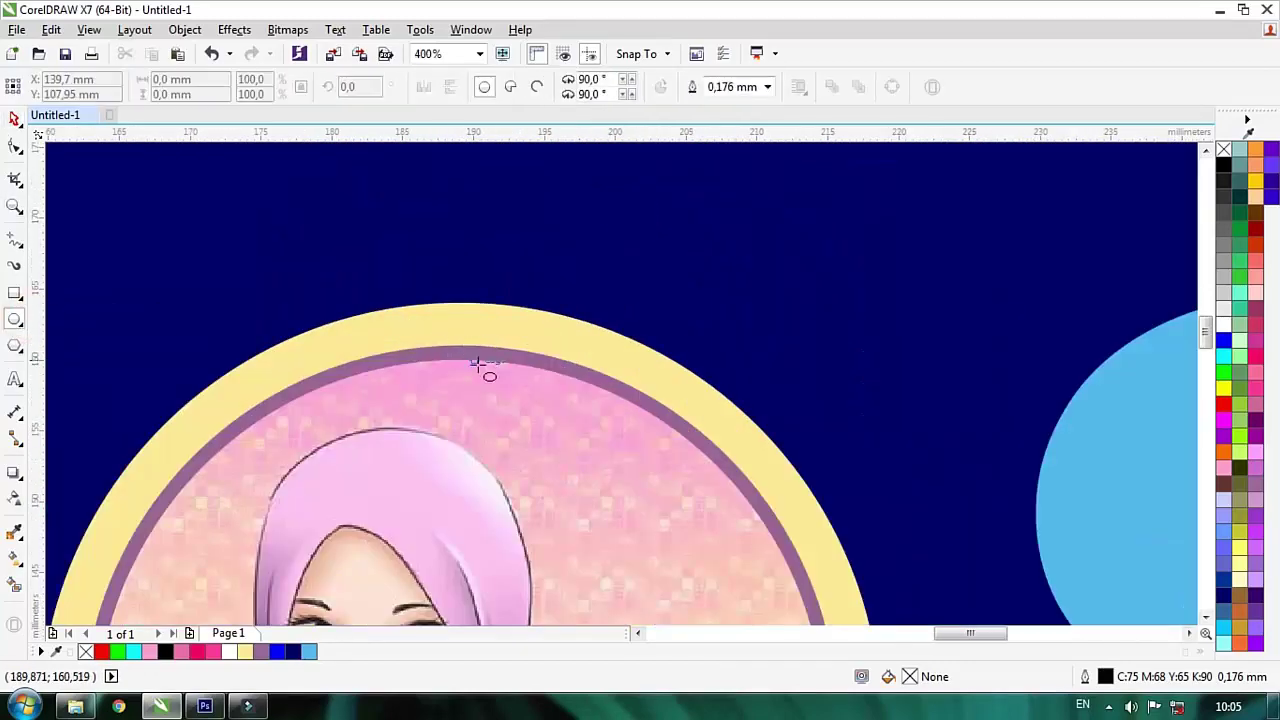
pyautogui.moveTo(467, 377)
pyautogui.mouseDown()
pyautogui.moveTo(496, 409)
pyautogui.moveTo(443, 387)
pyautogui.mouseUp()
pyautogui.press('space')
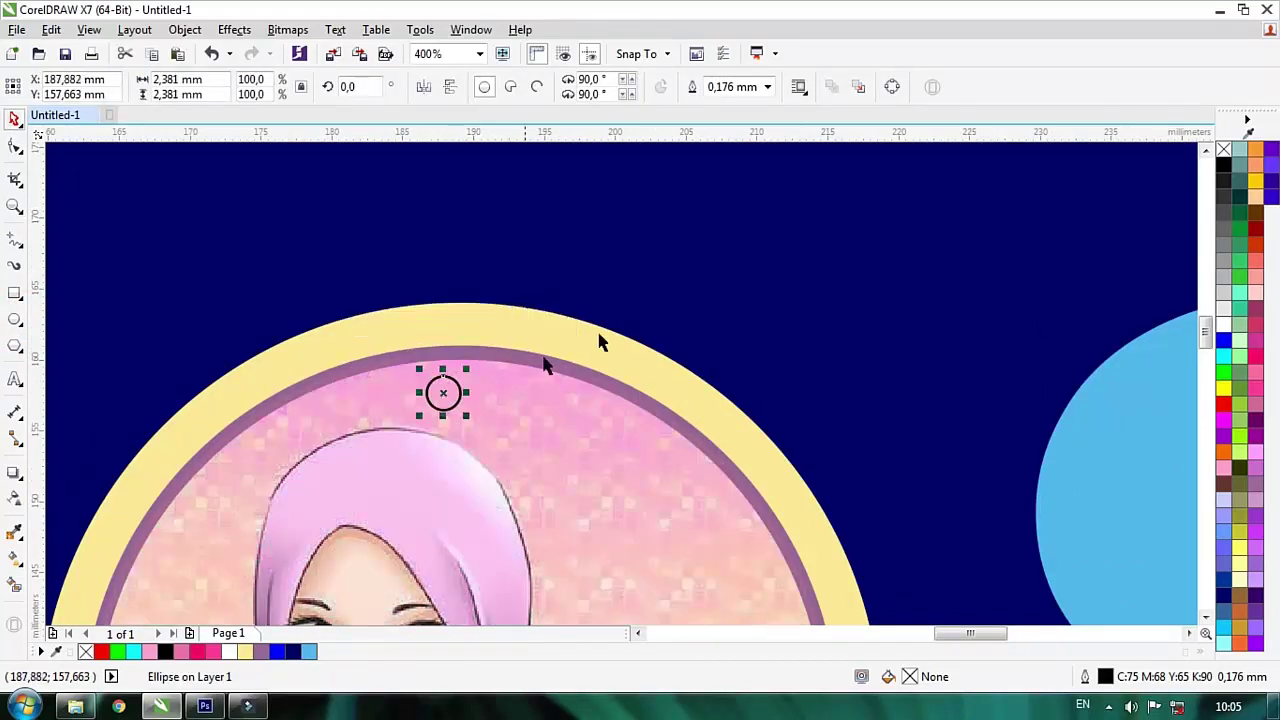
# Fill the small circle with the dark blue sampled from the background.
pyautogui.click(652, 300)
pyautogui.press('space')
pyautogui.press('i')
pyautogui.click(599, 303)
pyautogui.click(441, 389)
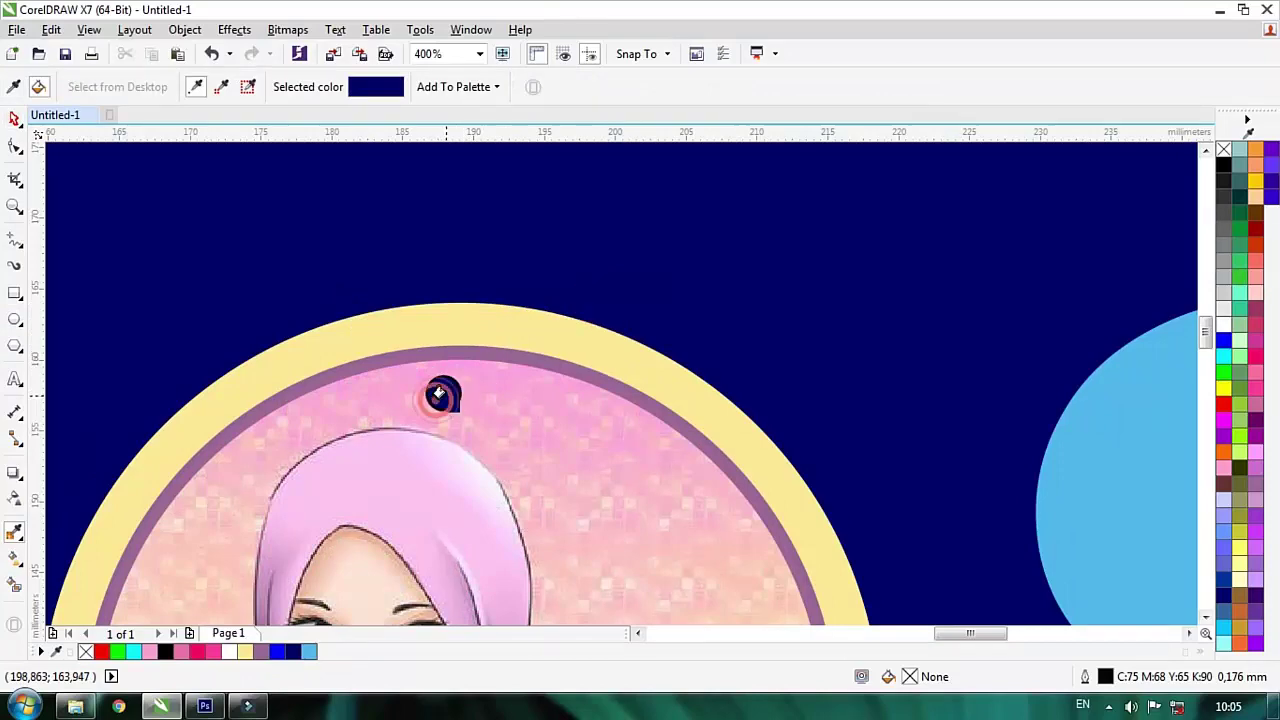
# Shift the small dark blue circle to about X 190.2 mm and remove its outline.
pyautogui.press('space')
pyautogui.scroll(-1, 507, 375)
pyautogui.rightClick(1224, 150)
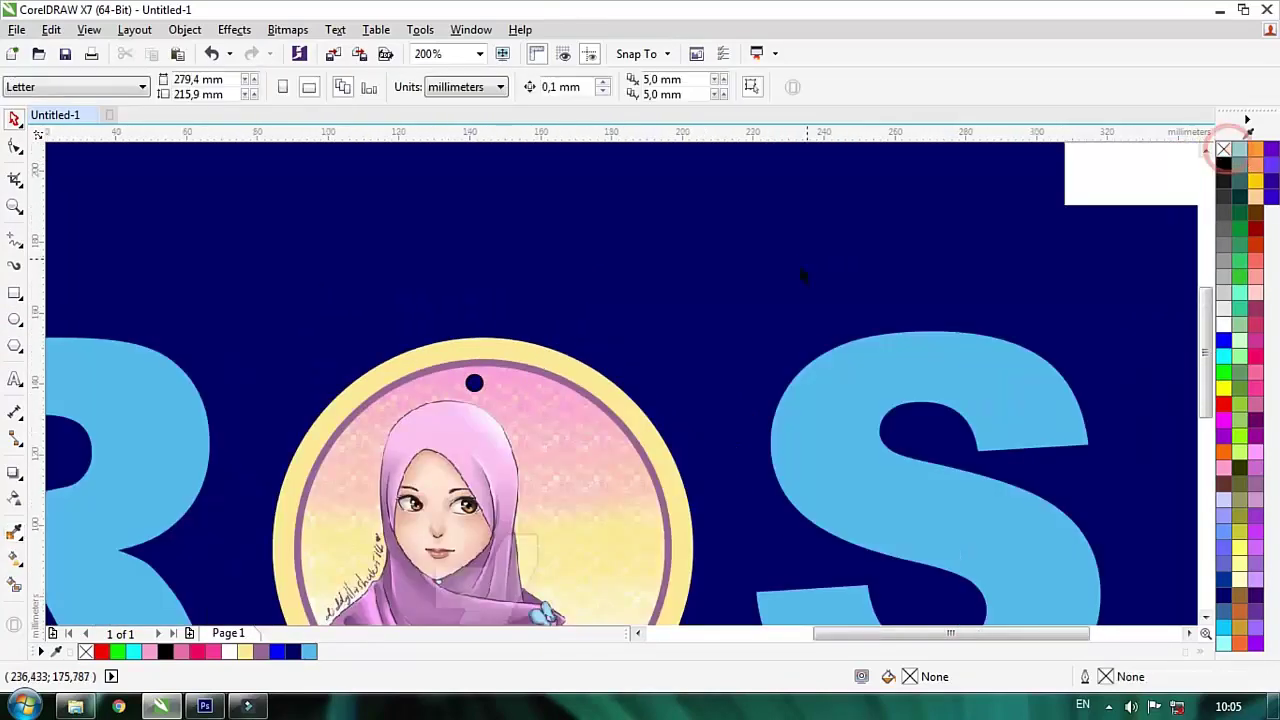
pyautogui.scroll(-2, 803, 271)
pyautogui.scroll(2, 820, 243)
pyautogui.click(718, 303)
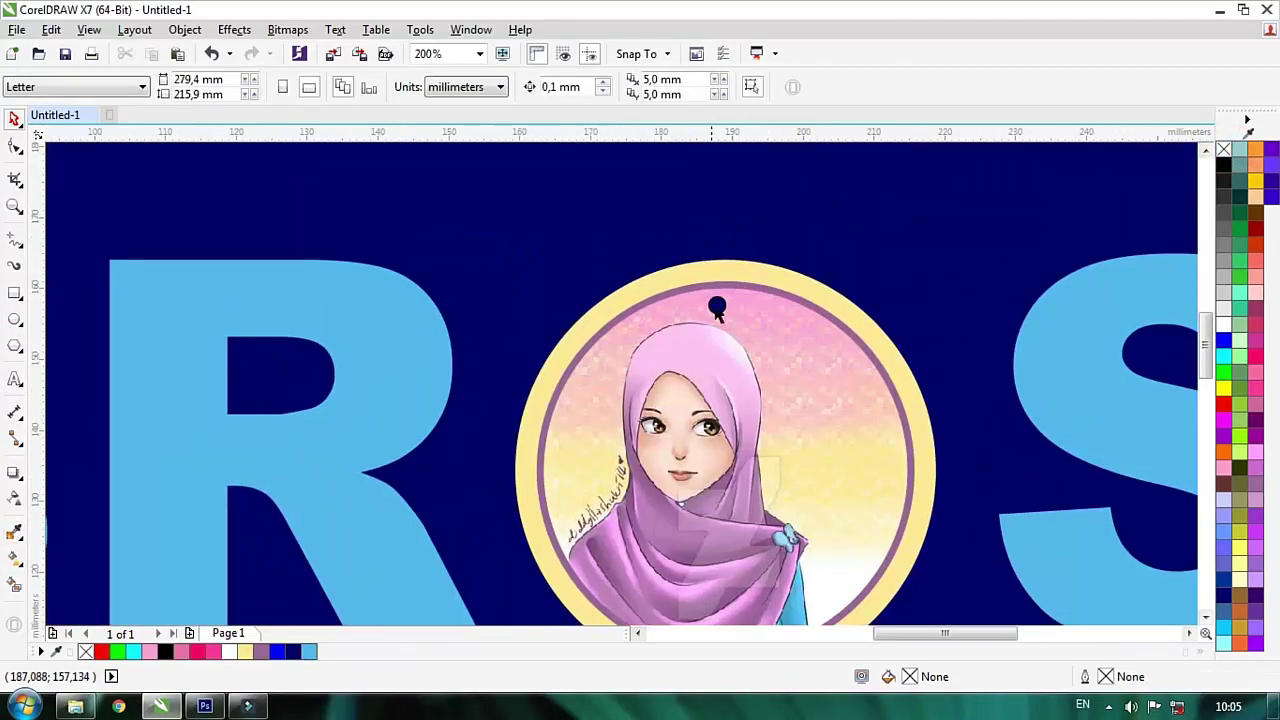
pyautogui.scroll(1, 720, 304)
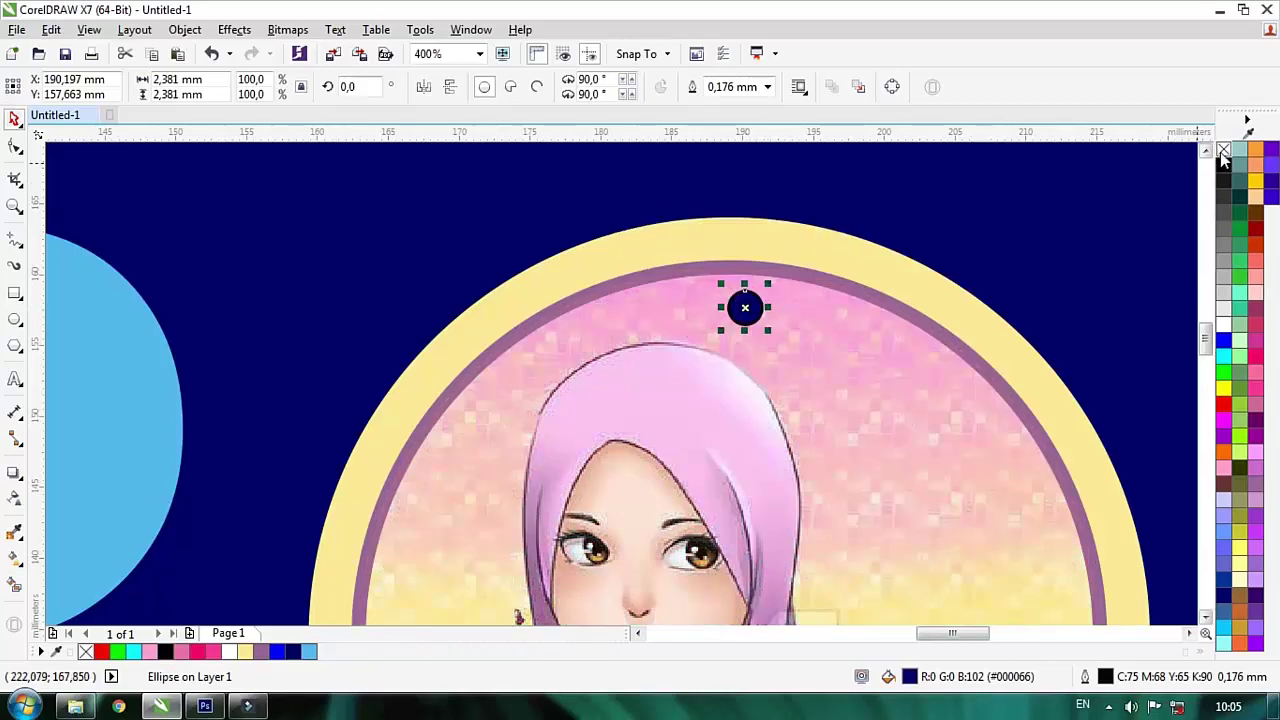
pyautogui.rightClick(1222, 152)
pyautogui.scroll(-1, 885, 218)
pyautogui.click(946, 200)
pyautogui.scroll(-1, 946, 201)
# Enlarge the small dark blue circle to about 3.2 mm and convert it to curves.
pyautogui.press('z')
pyautogui.moveTo(750, 222); pyautogui.dragTo(962, 276)
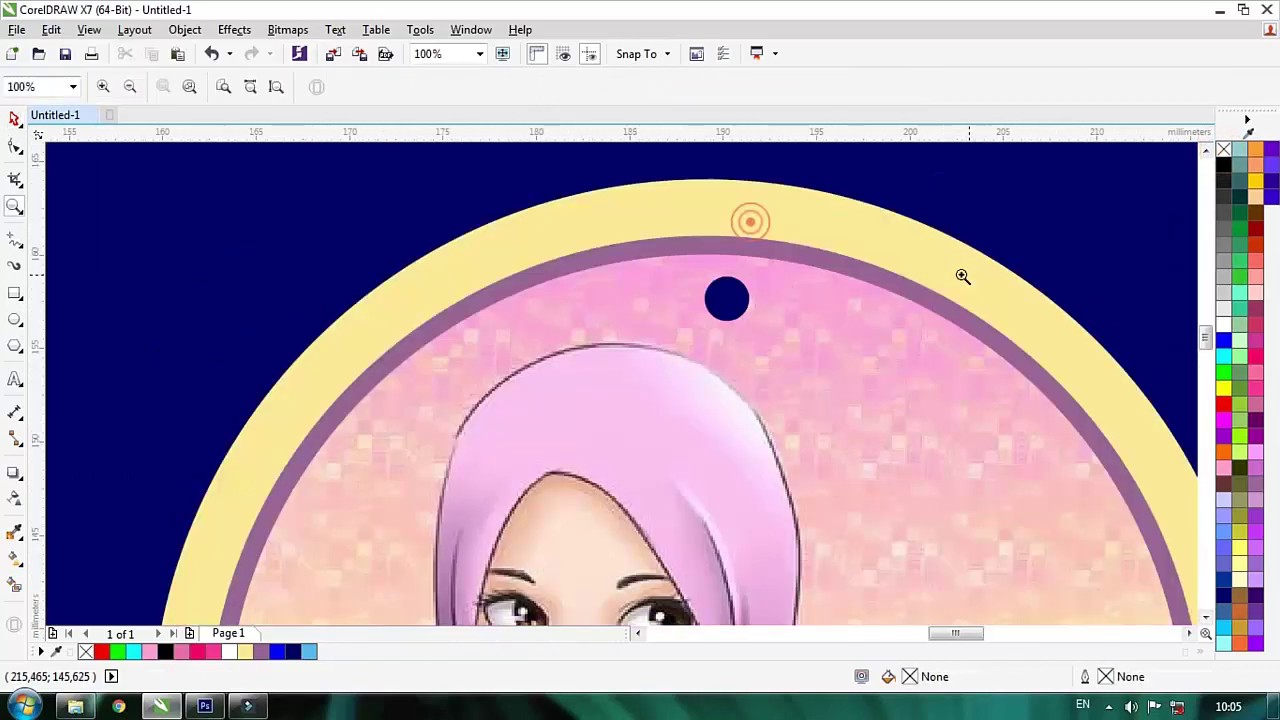
pyautogui.press('space')
pyautogui.click(715, 343)
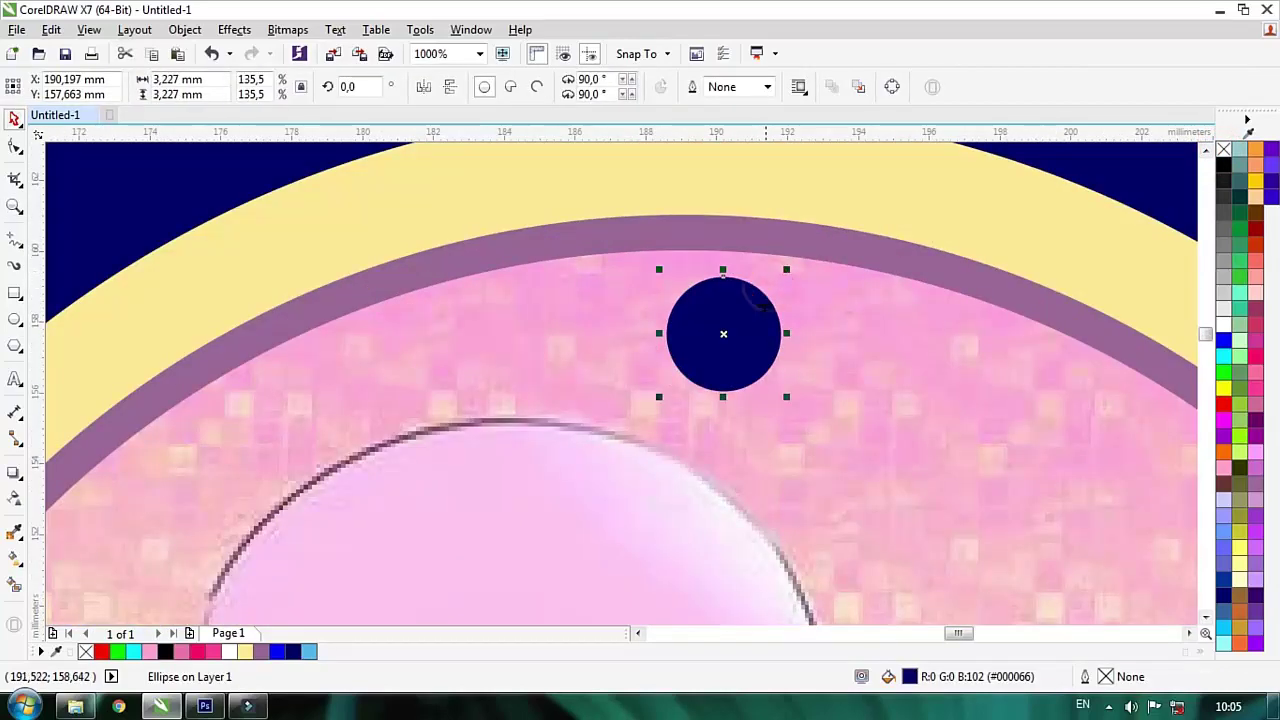
pyautogui.click(891, 87)
pyautogui.scroll(-3, 774, 252)
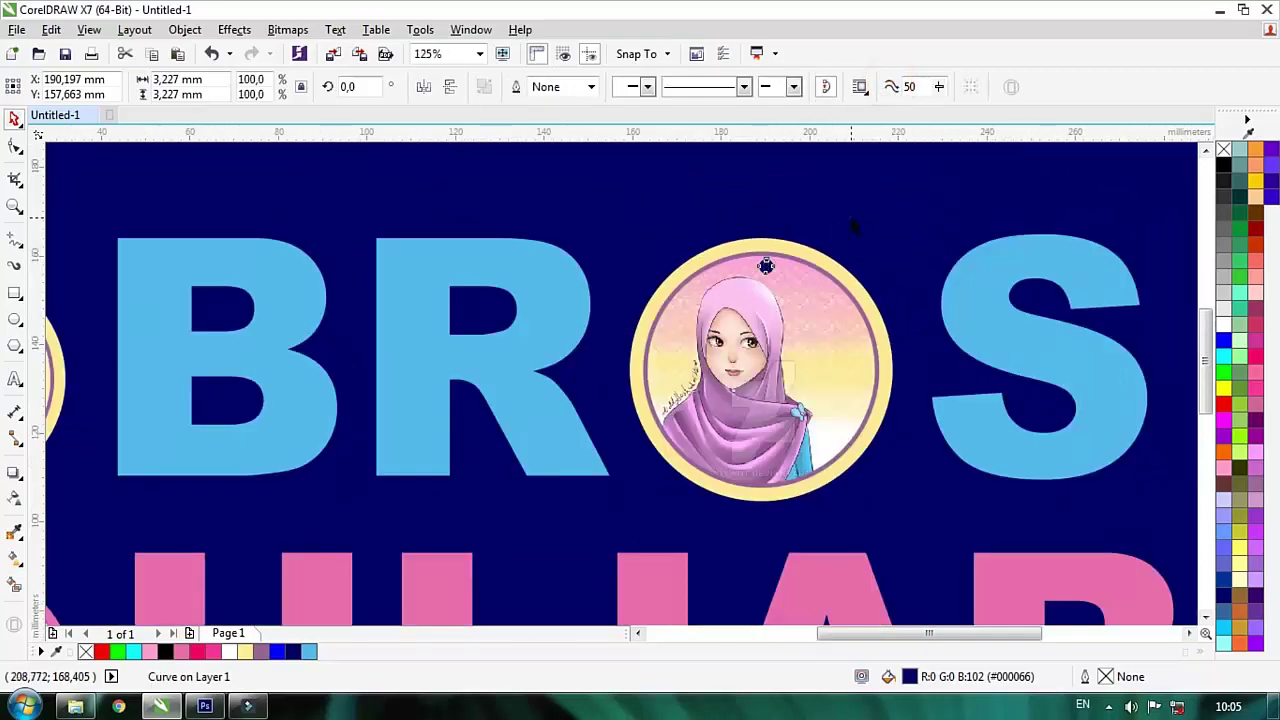
pyautogui.click(852, 220)
pyautogui.scroll(-1, 852, 224)
# Enlarge the small circle to about 3.4 mm and place a 2.9 mm copy inside it at about X 190.1 mm.
pyautogui.press('z')
pyautogui.moveTo(603, 239); pyautogui.dragTo(975, 311)
pyautogui.press('space')
pyautogui.scroll(1, 648, 266)
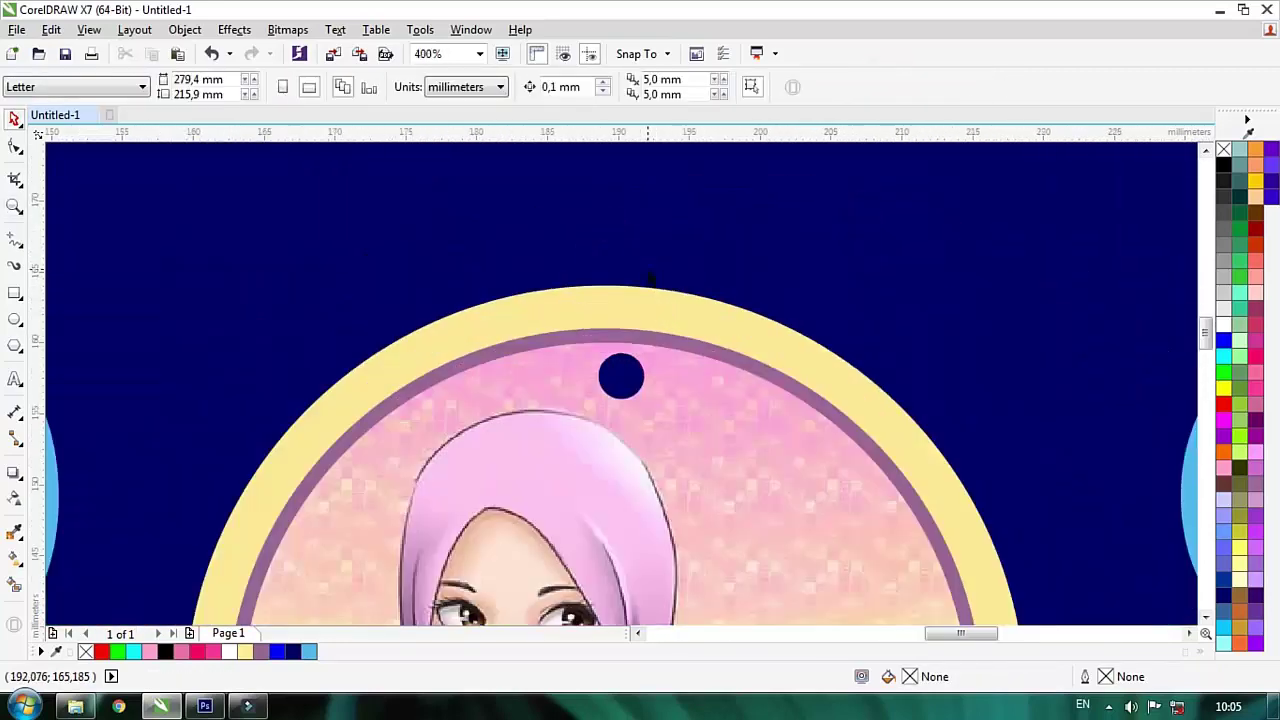
pyautogui.click(638, 367)
pyautogui.scroll(1, 629, 371)
pyautogui.moveTo(667, 325); pyautogui.dragTo(658, 312)
pyautogui.scroll(1, 658, 352)
pyautogui.rightClick(658, 312)
pyautogui.scroll(1, 601, 369)
pyautogui.moveTo(601, 369); pyautogui.dragTo(590, 371)
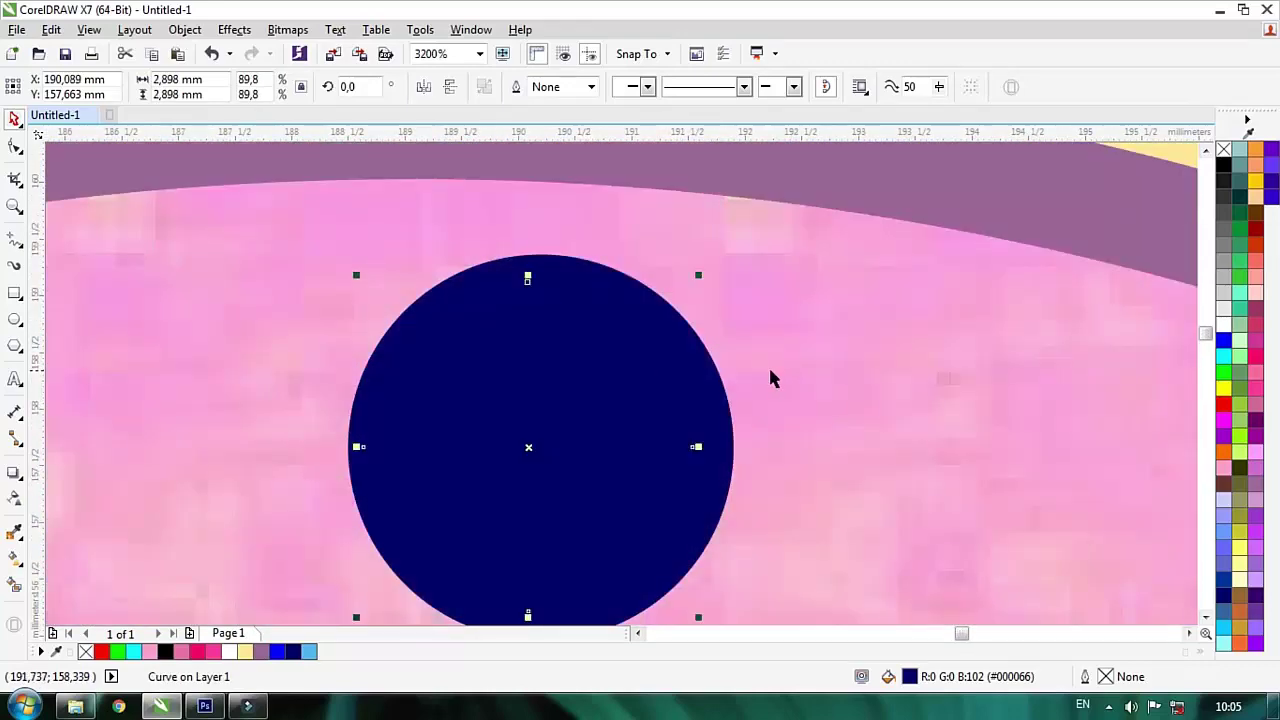
# Fill the larger circle behind the dark blue one with black.
pyautogui.rightClick(1223, 165)
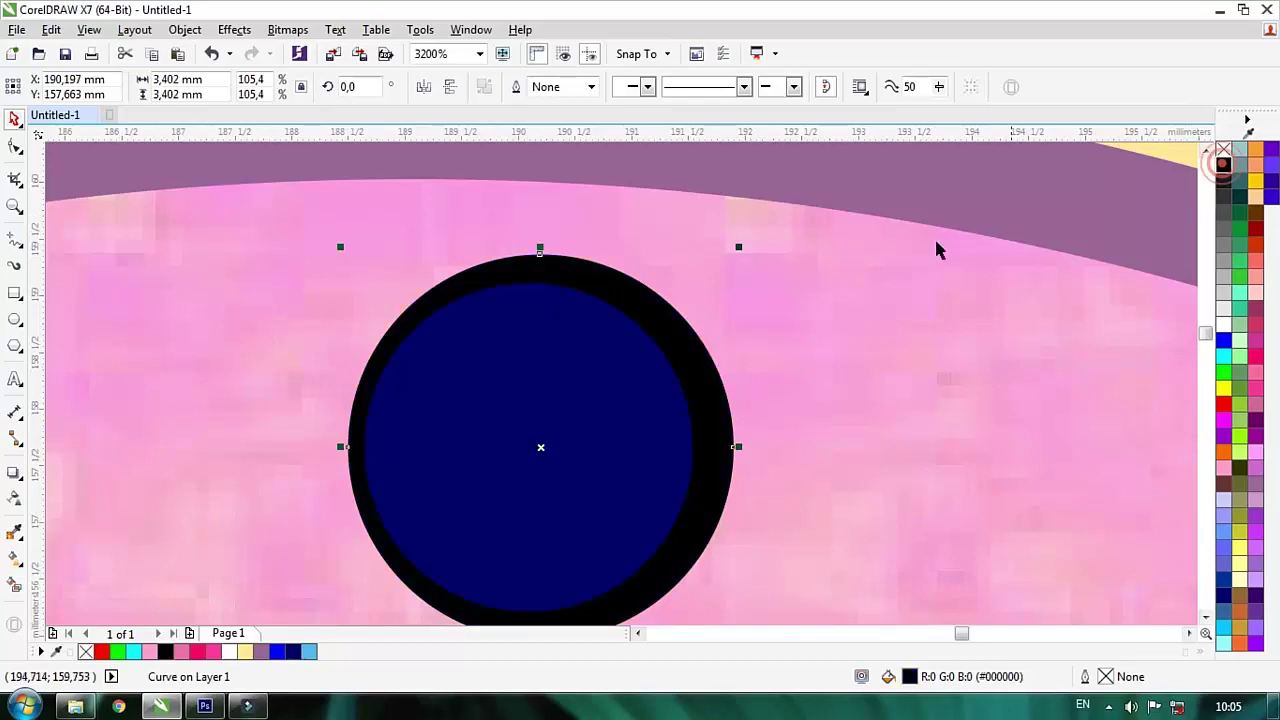
pyautogui.scroll(-2, 934, 246)
pyautogui.scroll(-1, 950, 217)
pyautogui.click(1075, 202)
pyautogui.scroll(2, 887, 258)
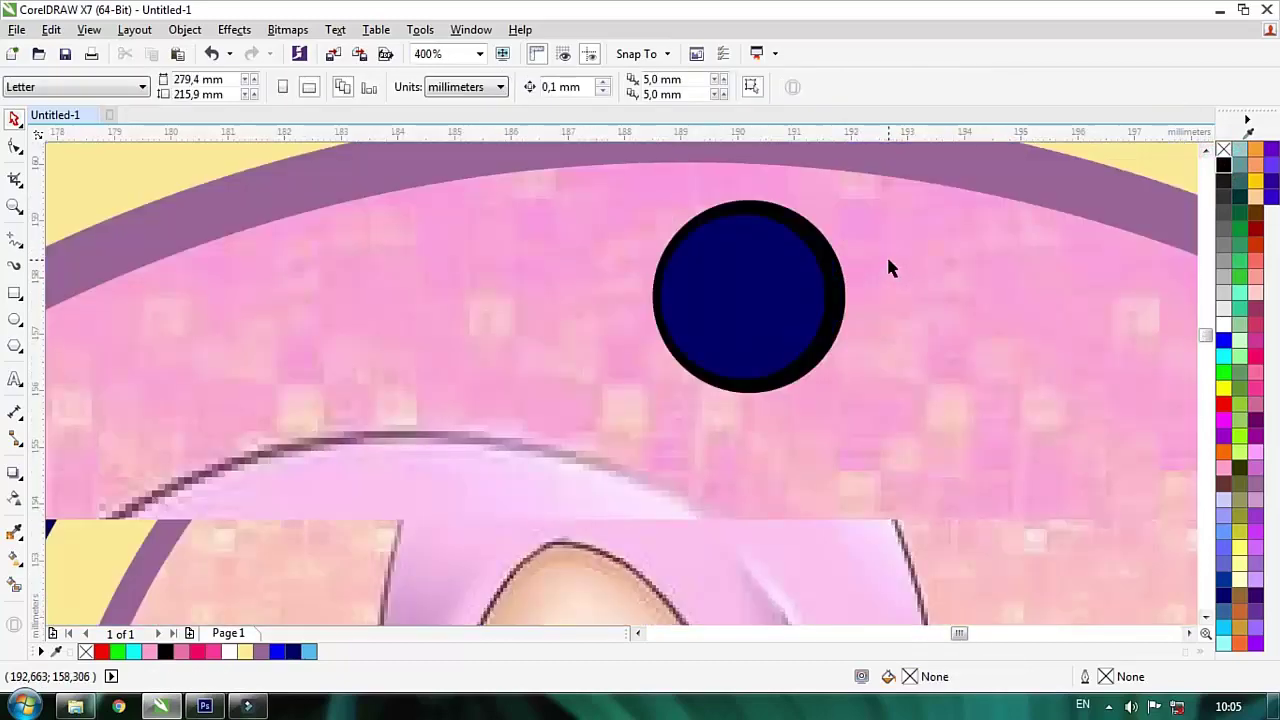
# Fill the larger circle around the hole with the purple sampled from the badge's inner ring.
pyautogui.press('i')
pyautogui.click(1041, 180)
pyautogui.click(840, 285)
pyautogui.scroll(-1, 829, 300)
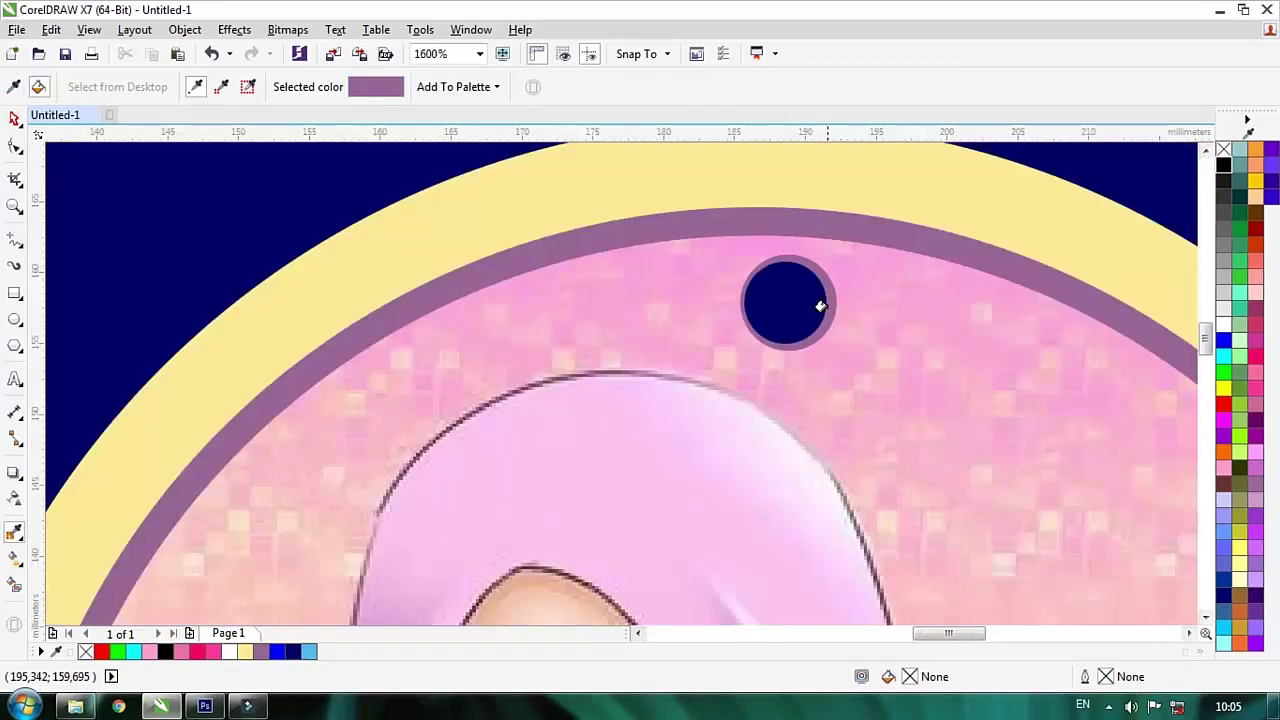
pyautogui.scroll(-1, 820, 303)
# Shrink the dark blue inner circle slightly so the purple ring around it is wider.
pyautogui.press('space')
pyautogui.scroll(1, 846, 303)
pyautogui.click(763, 325)
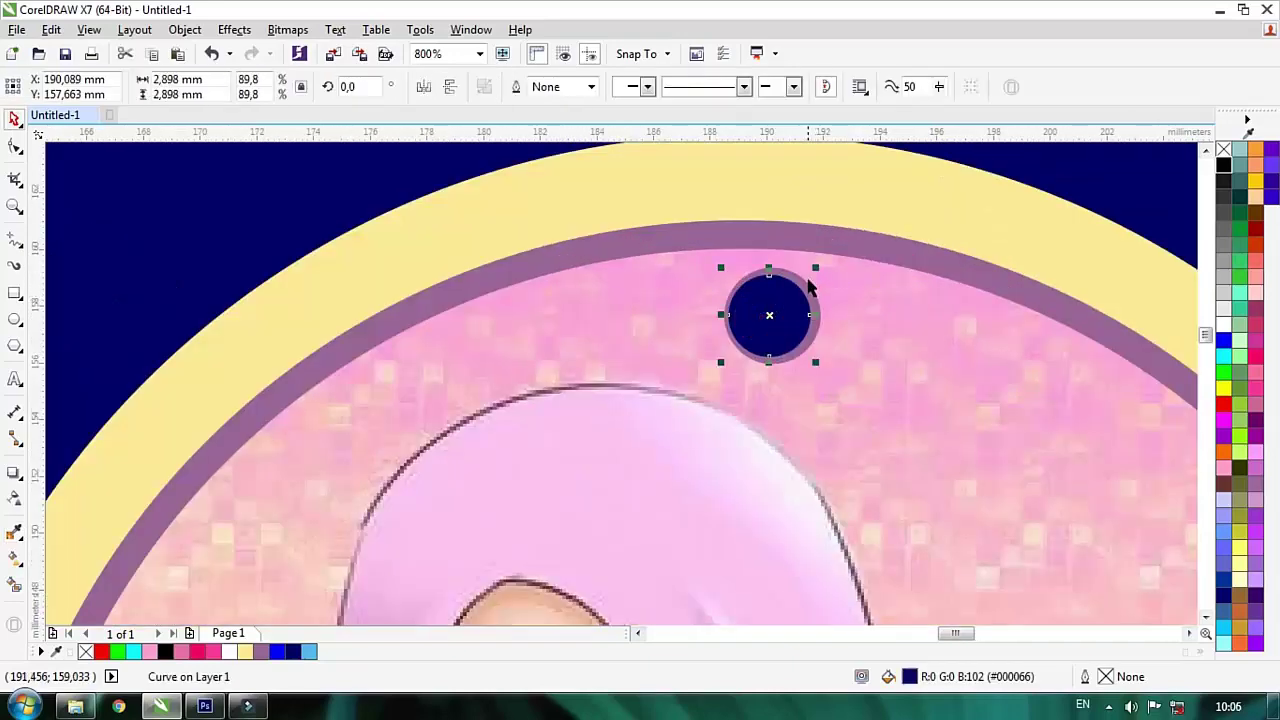
pyautogui.moveTo(821, 270); pyautogui.dragTo(814, 276)
pyautogui.scroll(-1, 813, 273)
pyautogui.click(1034, 217)
pyautogui.scroll(-1, 895, 239)
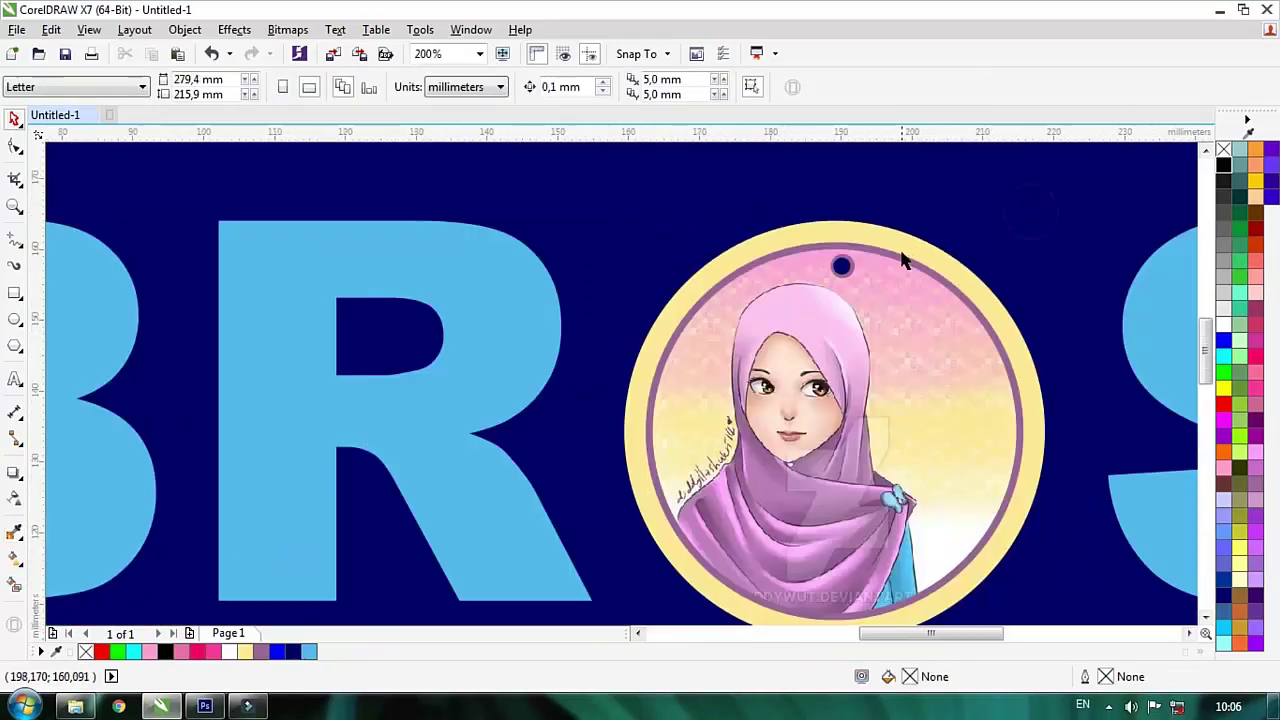
# Select the dark blue hole and its purple ring together and enlarge them slightly.
pyautogui.press('z')
pyautogui.click(890, 244)
pyautogui.rightClick(517, 297)
pyautogui.press('space')
pyautogui.scroll(1, 570, 384)
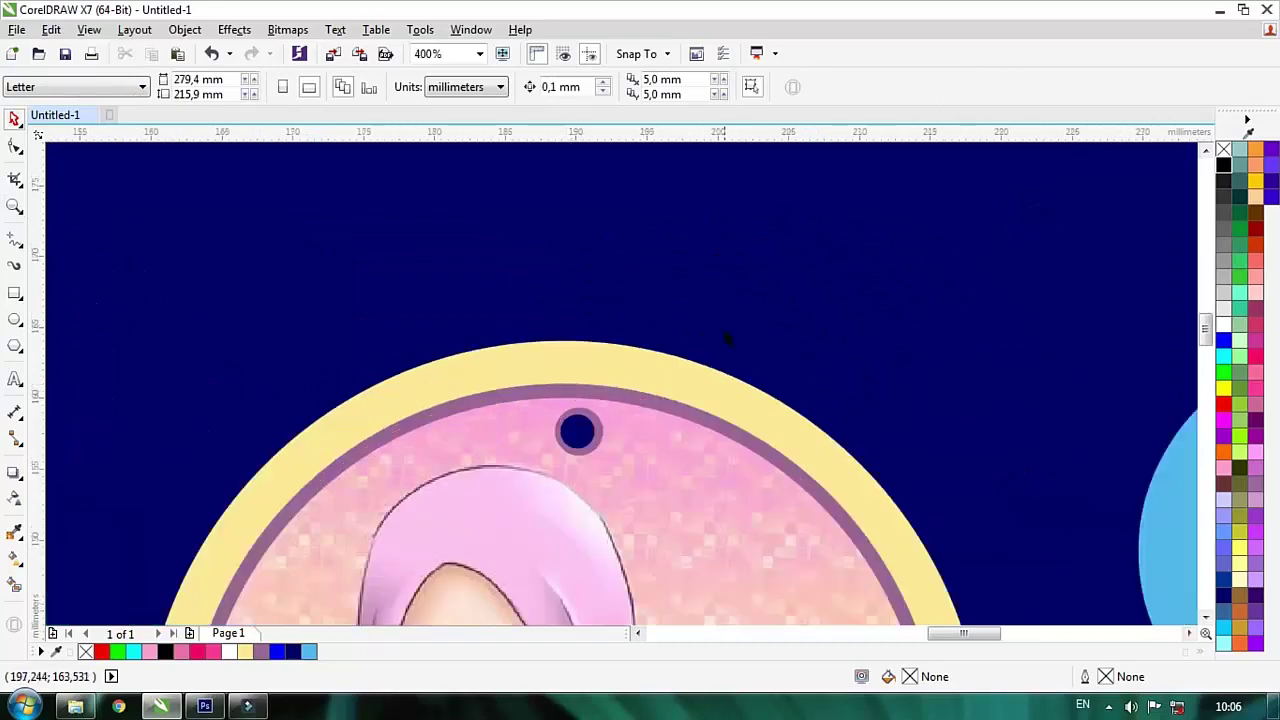
pyautogui.moveTo(724, 330); pyautogui.dragTo(463, 497)
pyautogui.scroll(1, 594, 415)
pyautogui.moveTo(618, 392); pyautogui.dragTo(641, 385)
pyautogui.scroll(-1, 662, 374)
pyautogui.click(806, 303)
# Examine the whole design with the ringed hole on the centre badge.
pyautogui.scroll(-2, 775, 304)
pyautogui.scroll(-1, 777, 312)
pyautogui.press('z')
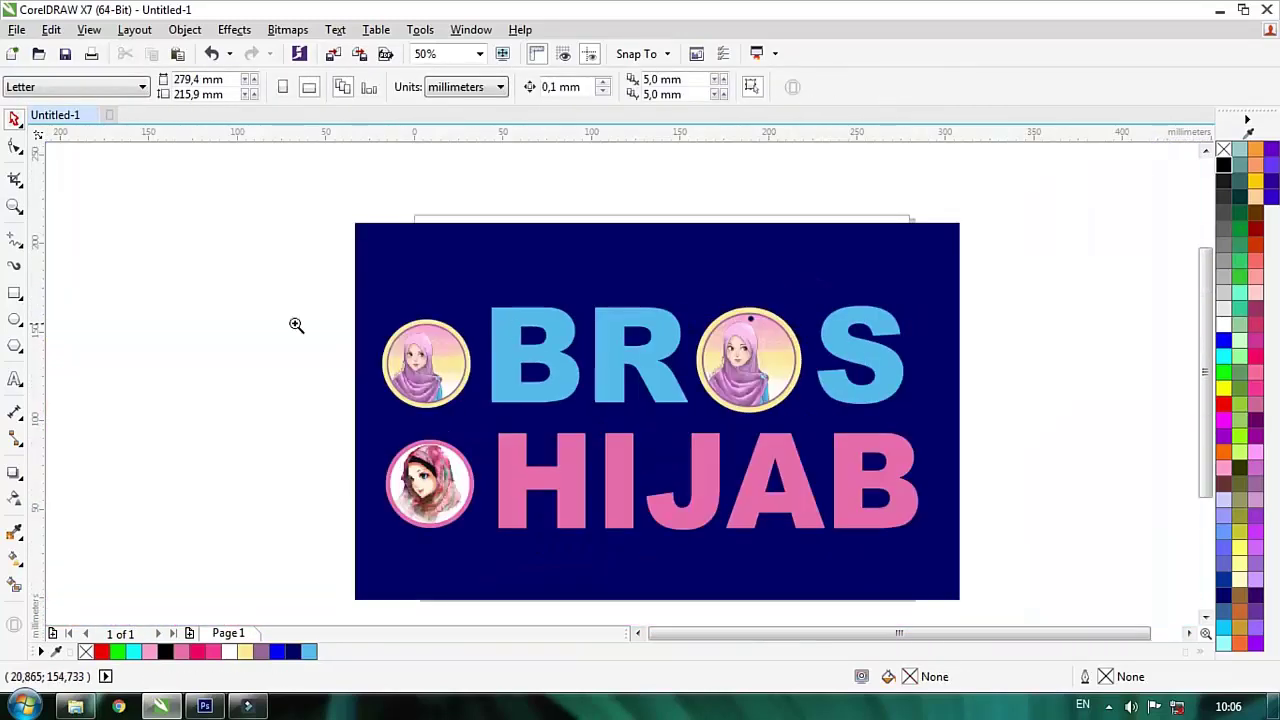
pyautogui.moveTo(270, 326); pyautogui.dragTo(1143, 551)
pyautogui.press('space')
pyautogui.scroll(-1, 785, 425)
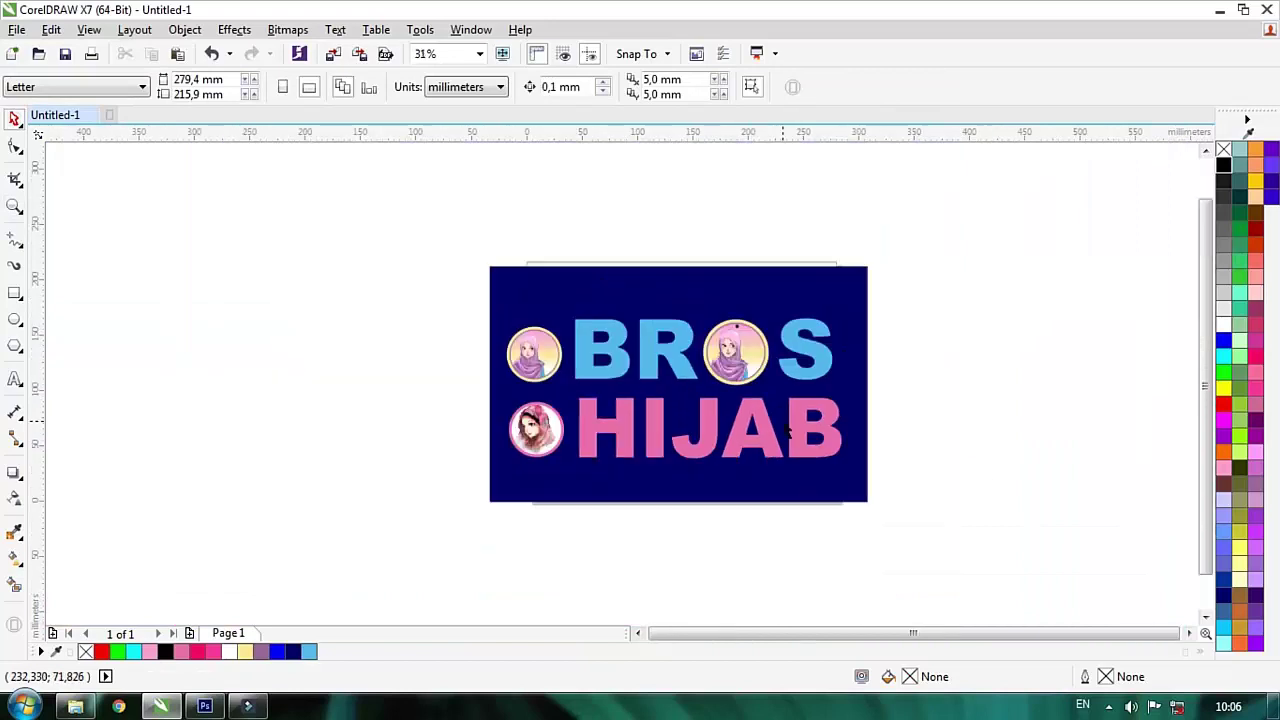
pyautogui.press('F2')
pyautogui.moveTo(374, 303); pyautogui.dragTo(1049, 441)
pyautogui.press('z')
pyautogui.moveTo(175, 206); pyautogui.dragTo(917, 594)
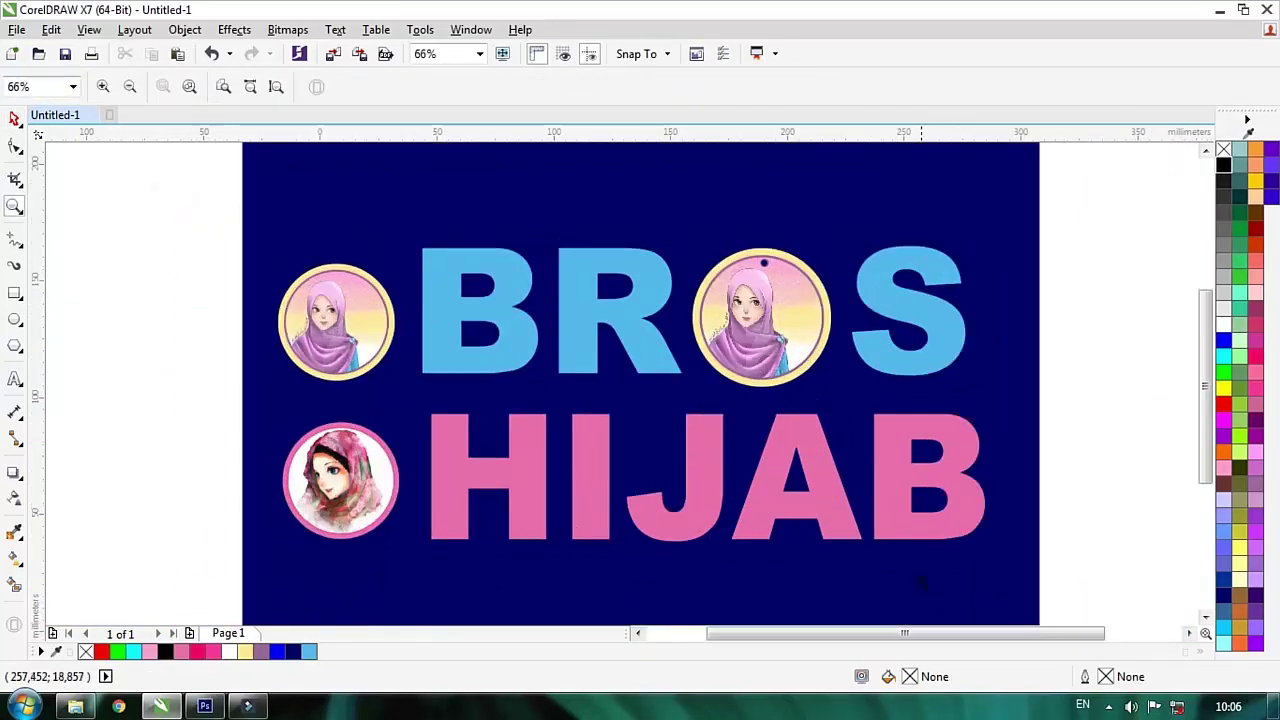
# Draw a four-pointed star with sharpness 53, about 32.9 mm wide, above the gap between the centre badge and the S.
pyautogui.click(22, 320)
pyautogui.click(20, 342)
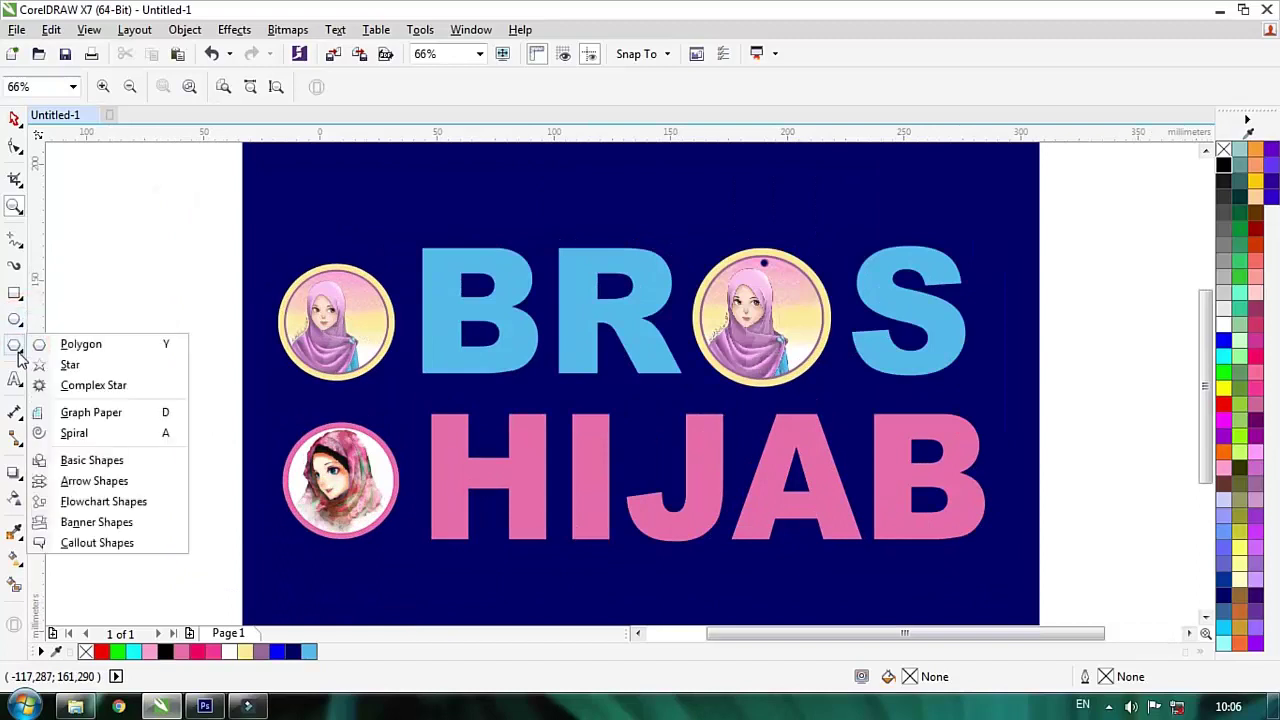
pyautogui.click(44, 364)
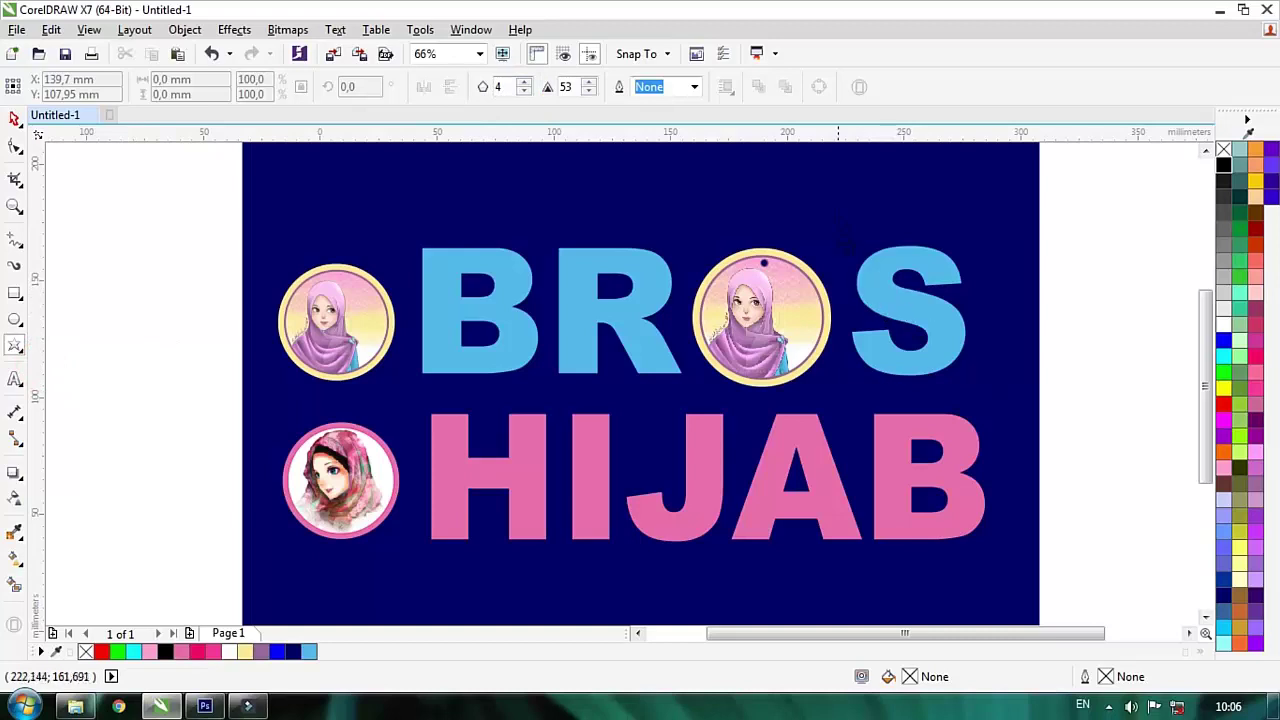
pyautogui.moveTo(816, 192); pyautogui.dragTo(892, 257)
# Give the star a white outline and move it to about X 222 mm, Y 170.3 mm.
pyautogui.press('F2')
pyautogui.moveTo(706, 211); pyautogui.dragTo(1016, 281)
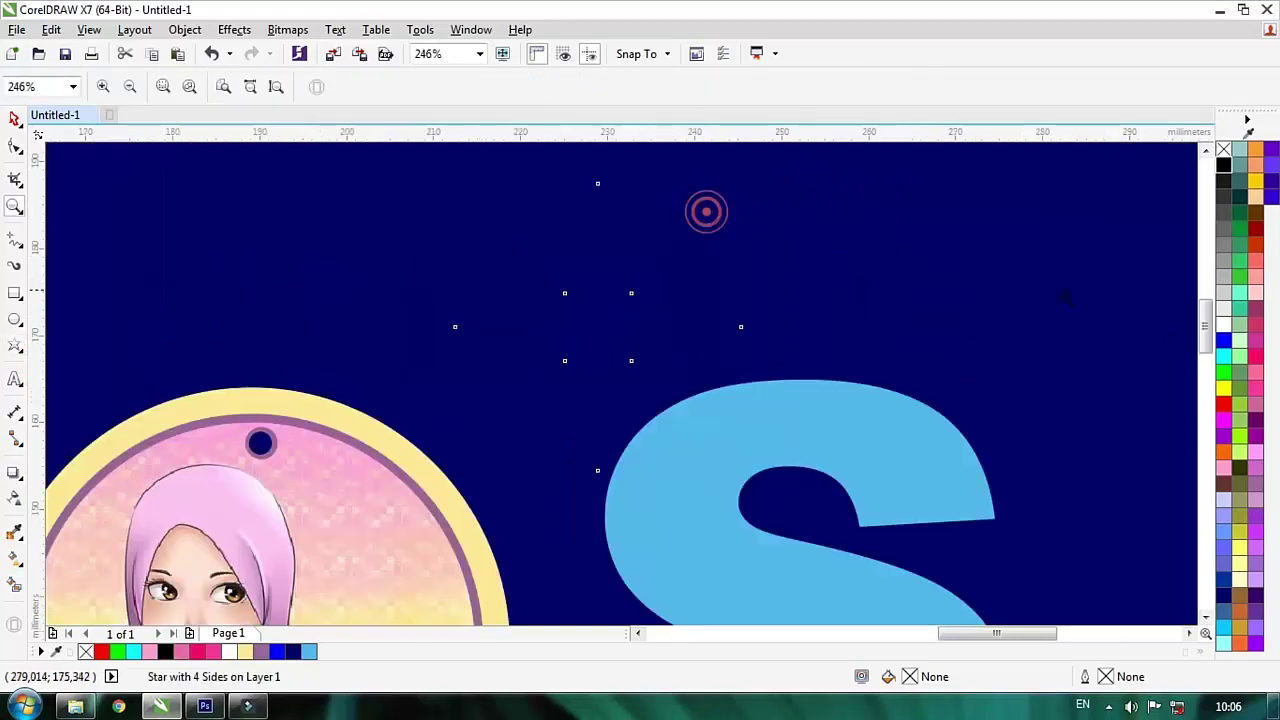
pyautogui.press('space')
pyautogui.rightClick(1223, 323)
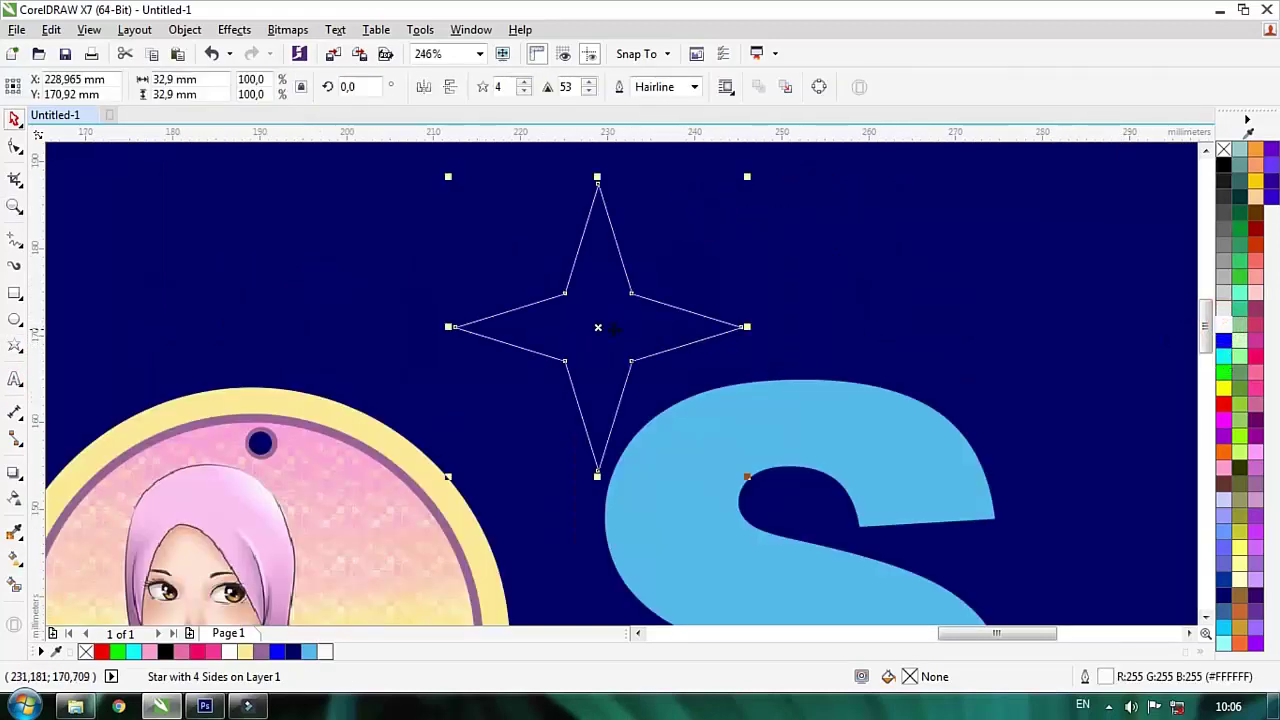
pyautogui.moveTo(612, 329); pyautogui.dragTo(552, 335)
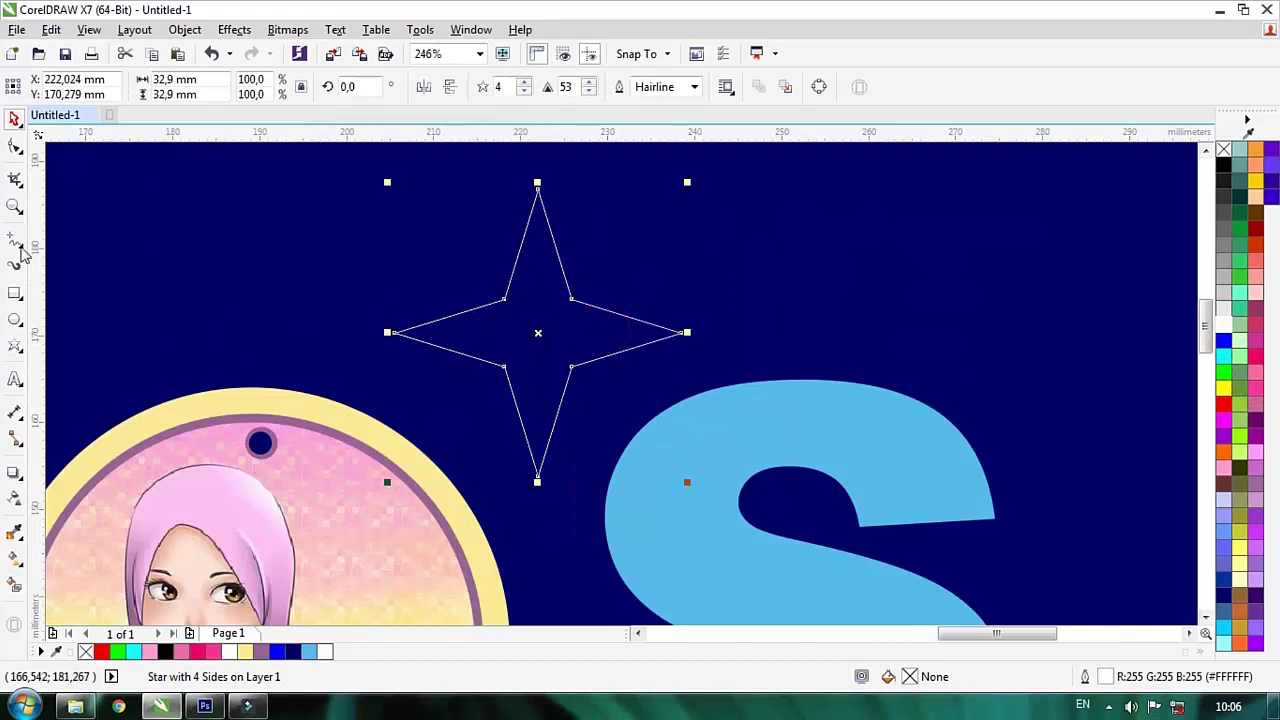
# Set the four-pointed star's sharpness to 88 and add a copy scaled to 77% and rotated to about 309.4° around the same centre.
pyautogui.click(16, 146)
pyautogui.moveTo(504, 300); pyautogui.dragTo(520, 353)
pyautogui.press('space')
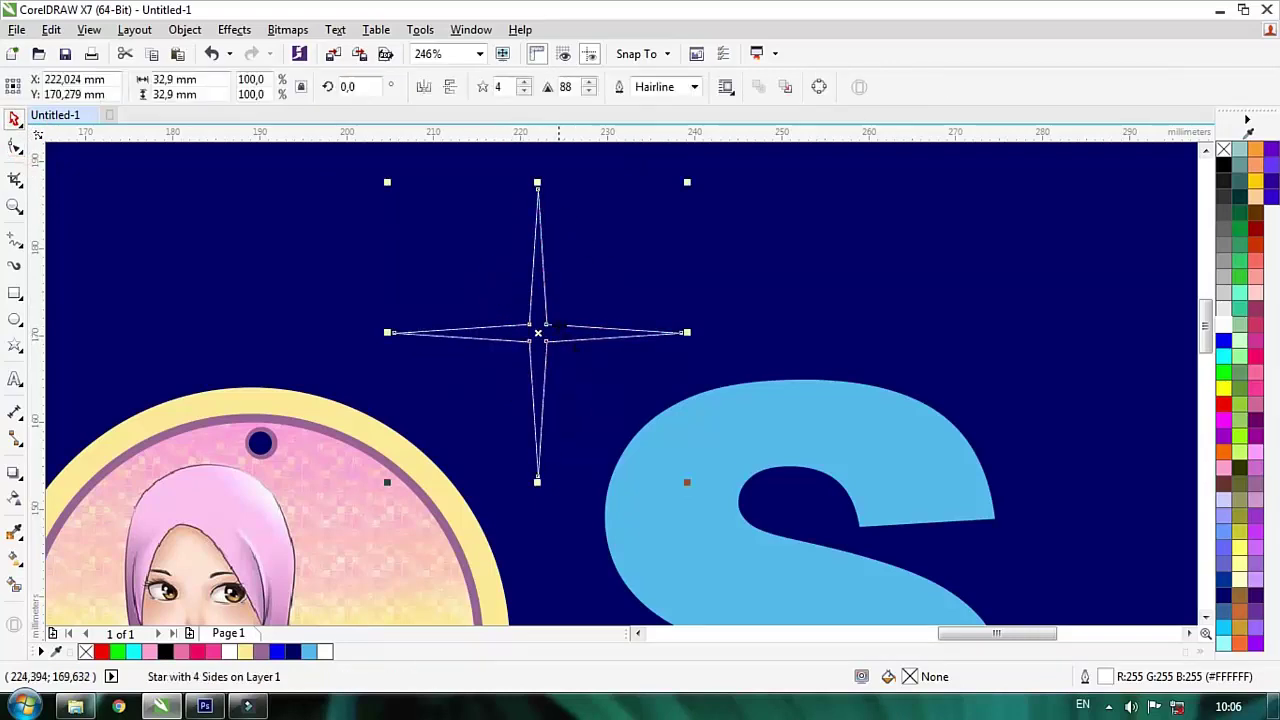
pyautogui.click(535, 232)
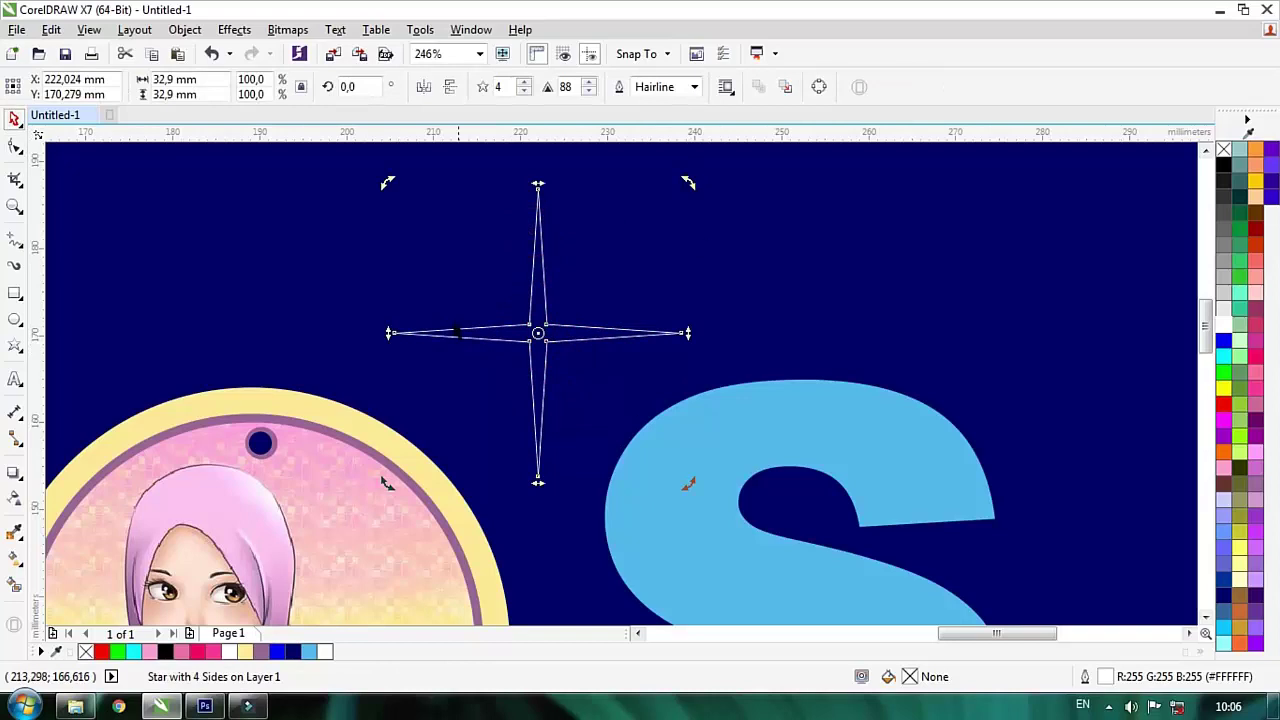
pyautogui.moveTo(688, 182); pyautogui.dragTo(702, 352)
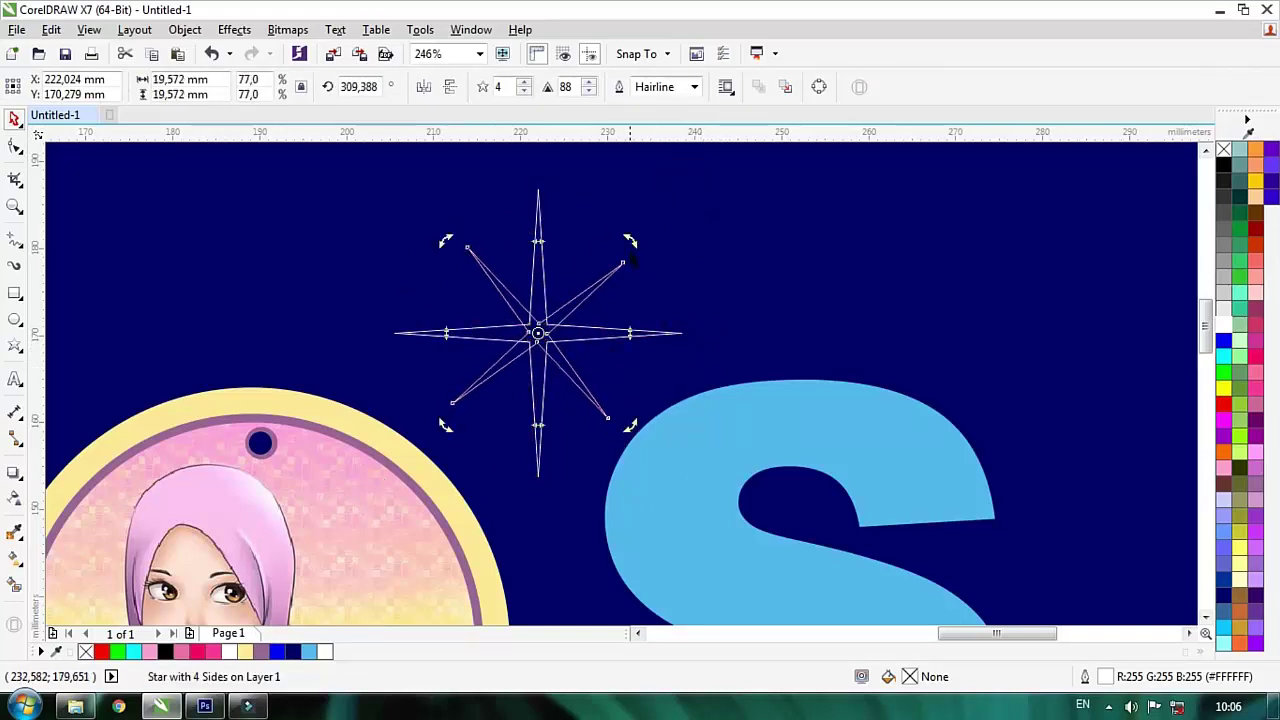
# Weld the two overlapping stars into one shape and give it a white fill without an outline.
pyautogui.keyDown('shift'); pyautogui.click(538, 221); pyautogui.keyUp('shift')
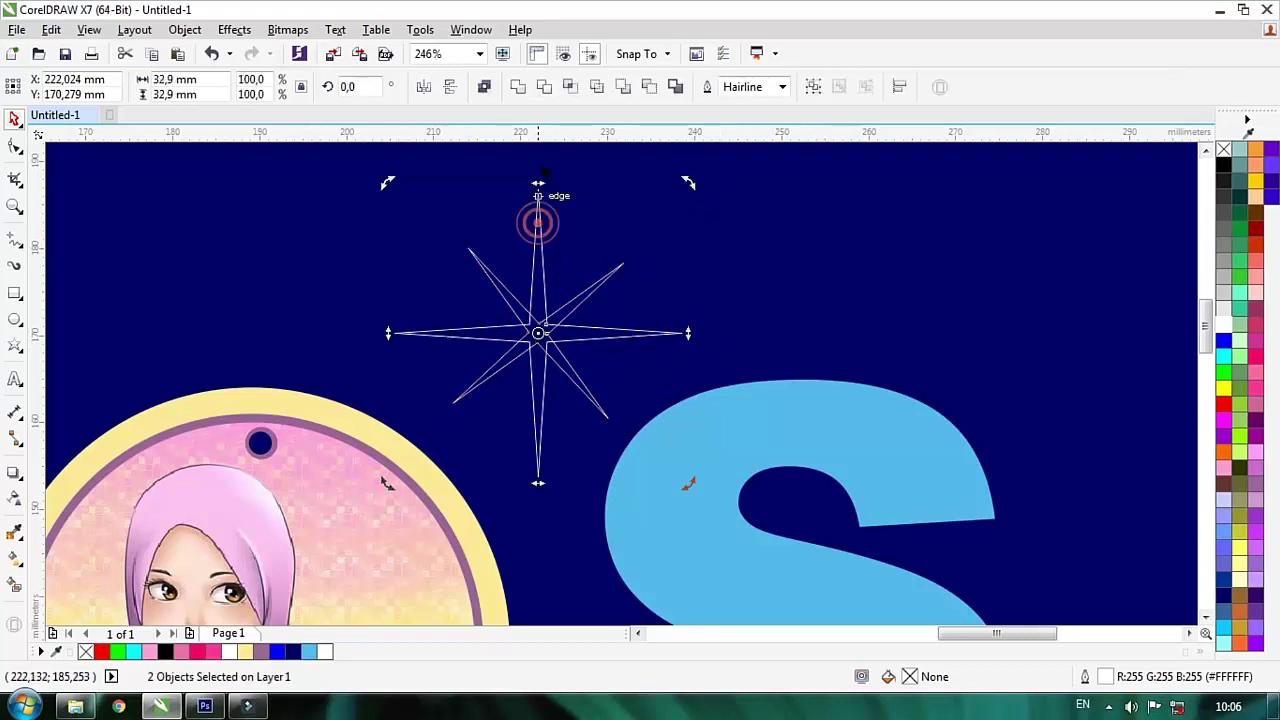
pyautogui.click(525, 88)
pyautogui.click(1229, 334)
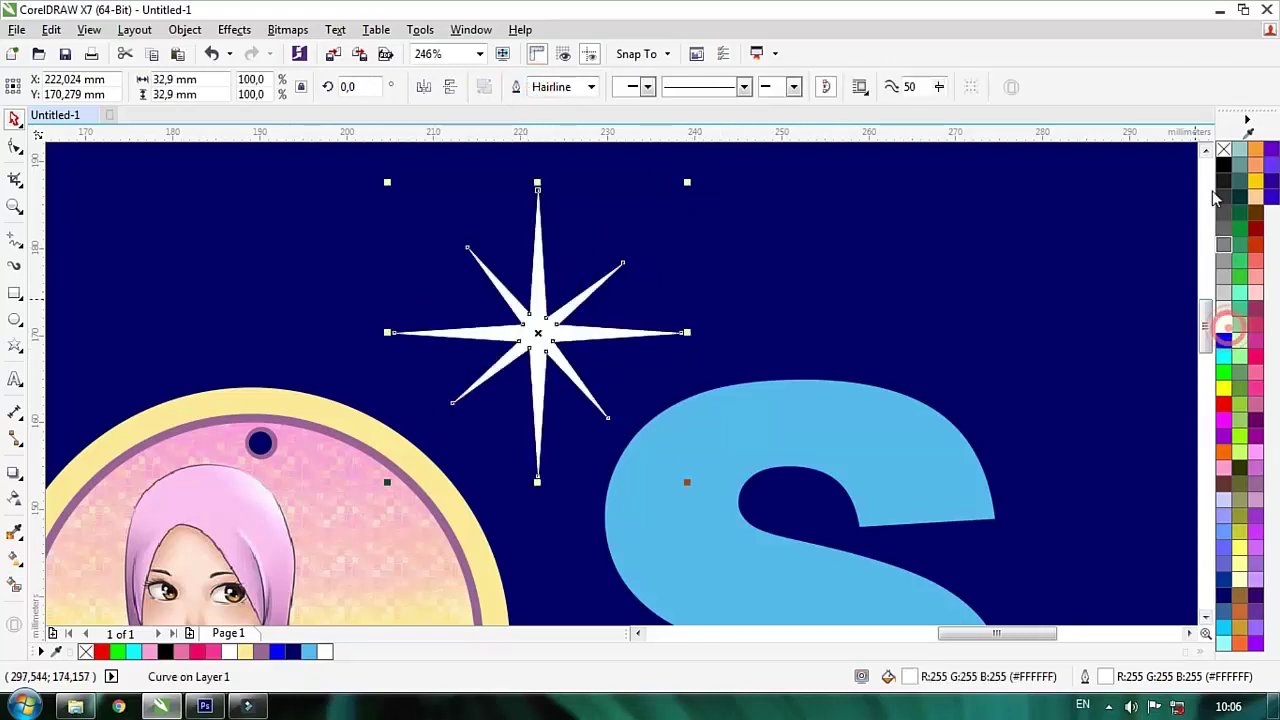
pyautogui.rightClick(1223, 149)
# Rotate the white star to about 315.4° and shrink it to about 15.4 mm wide.
pyautogui.click(556, 318)
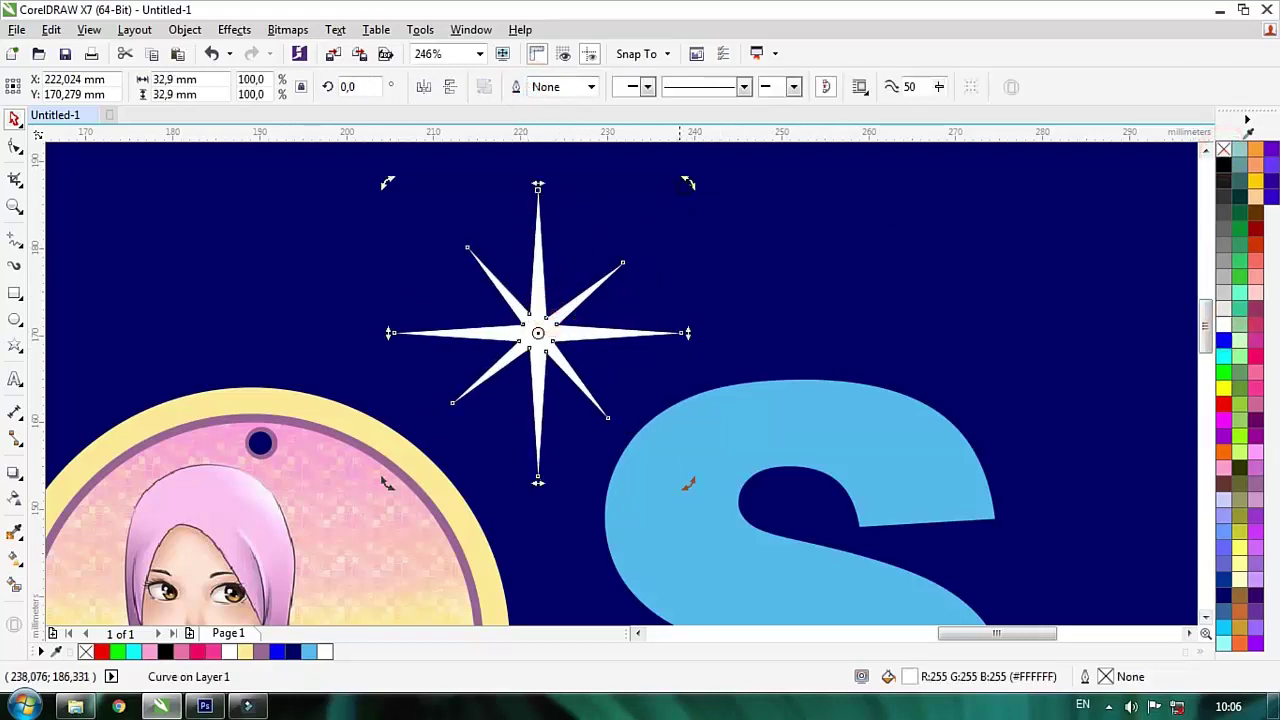
pyautogui.moveTo(690, 180); pyautogui.dragTo(671, 333)
pyautogui.scroll(-1, 644, 342)
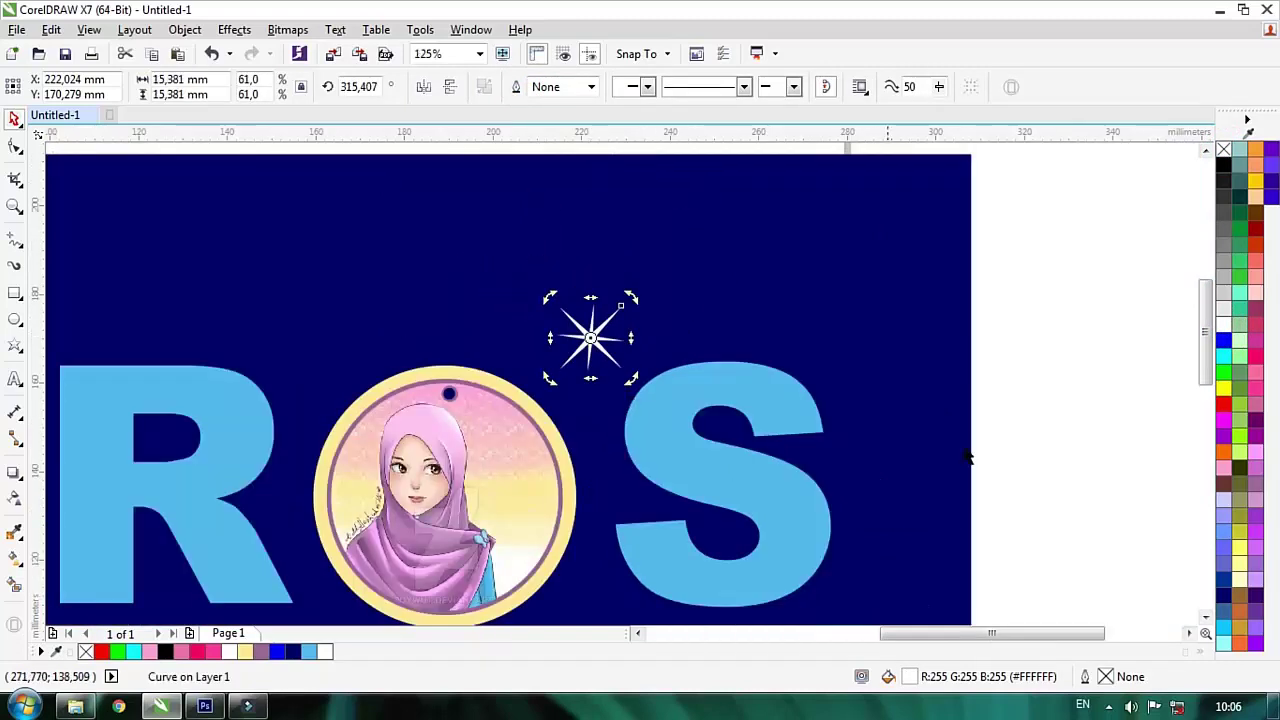
# Reduce the star to about 14.1 mm beside the S and place a copy on the R's upper curve.
pyautogui.click(1080, 428)
pyautogui.moveTo(593, 335); pyautogui.dragTo(258, 400)
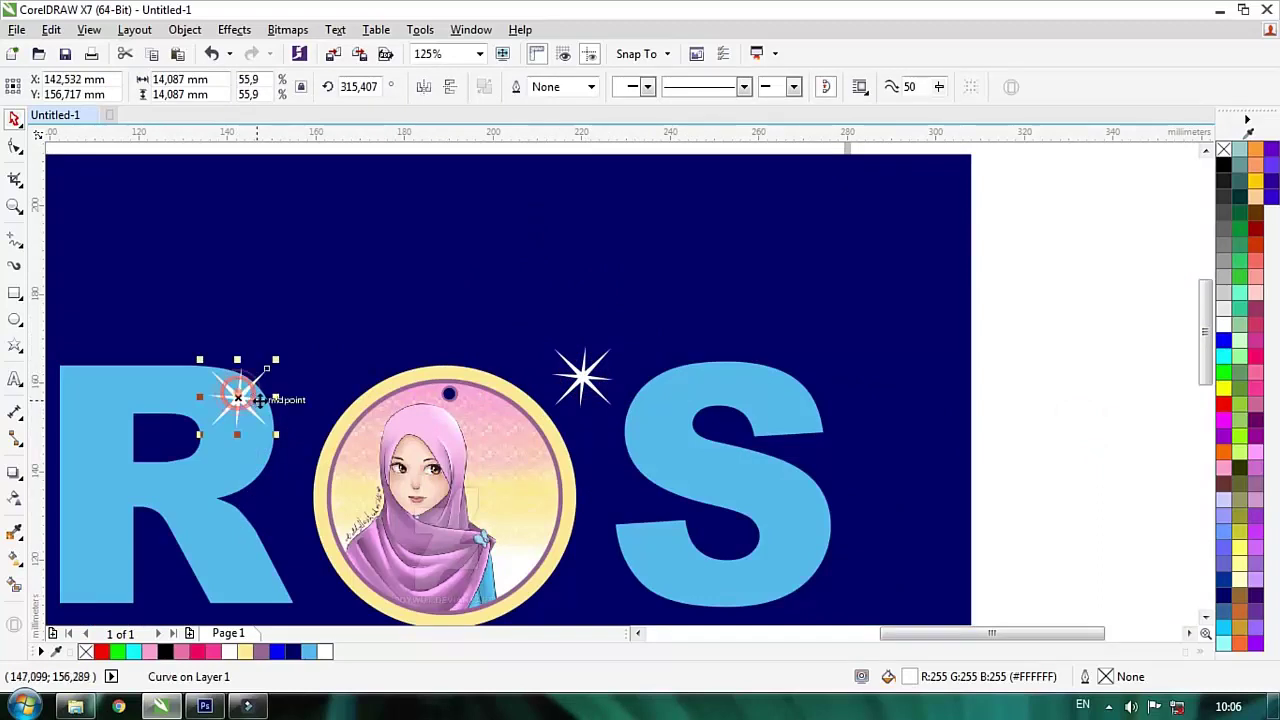
pyautogui.scroll(-1, 258, 400)
pyautogui.click(801, 377)
pyautogui.scroll(-1, 497, 470)
pyautogui.press('F2')
pyautogui.click(380, 526)
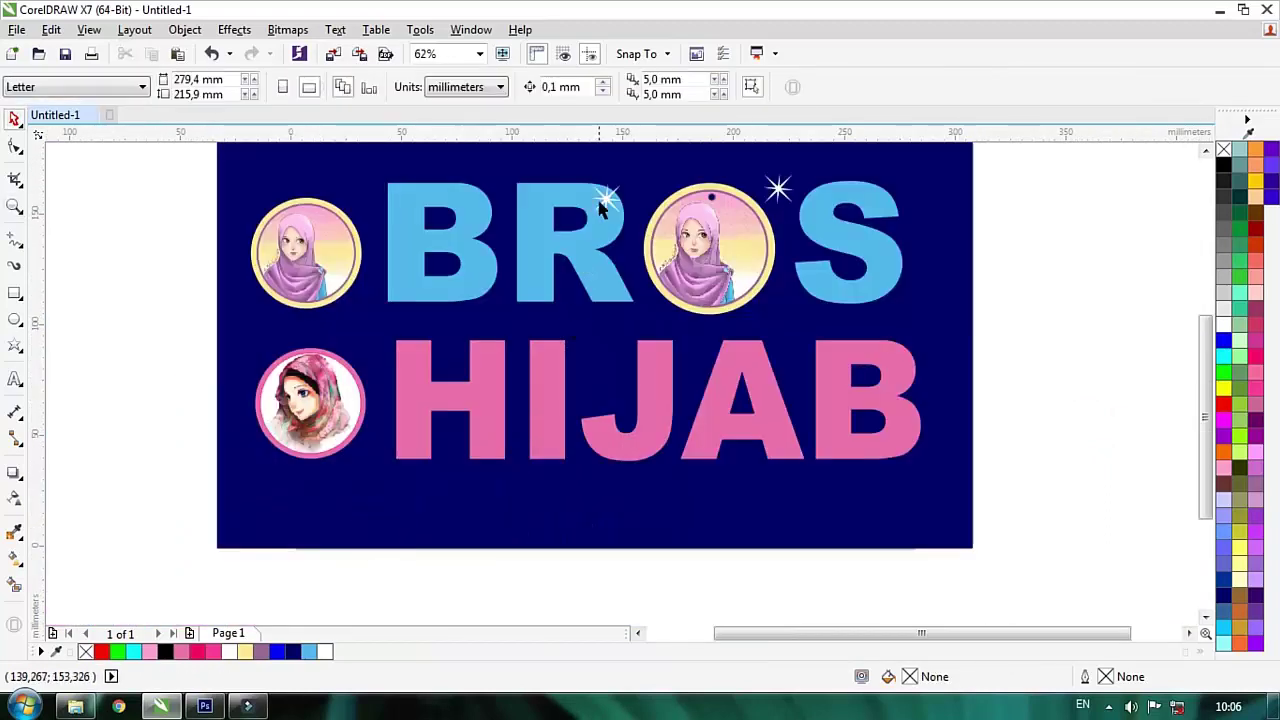
# Spread star accents by placing one between the two left badges, one on the A of HIJAB and one between its I and J.
pyautogui.moveTo(603, 204); pyautogui.dragTo(361, 332)
pyautogui.rightClick(780, 420)
pyautogui.click(442, 502)
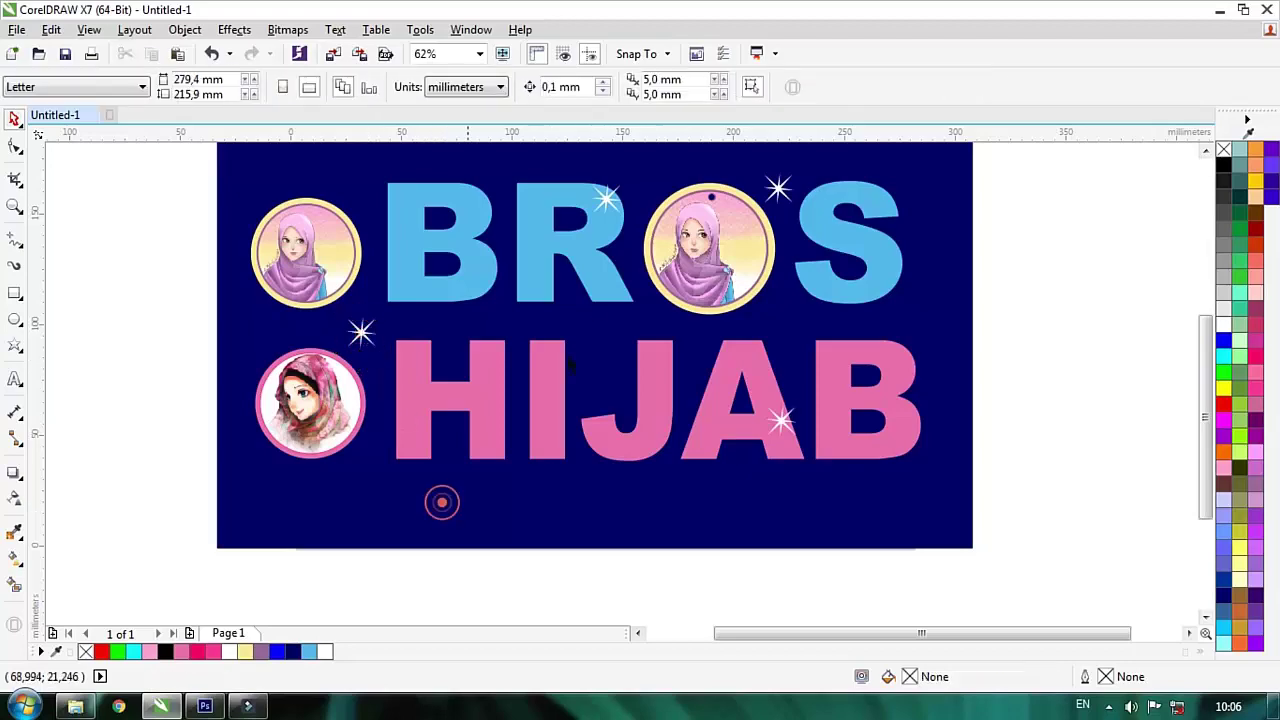
pyautogui.moveTo(604, 199); pyautogui.dragTo(600, 348)
pyautogui.click(894, 341)
# Move the star beside the S slightly closer to the centre badge, to about X 218.9 mm, Y 159.9 mm.
pyautogui.press('F2')
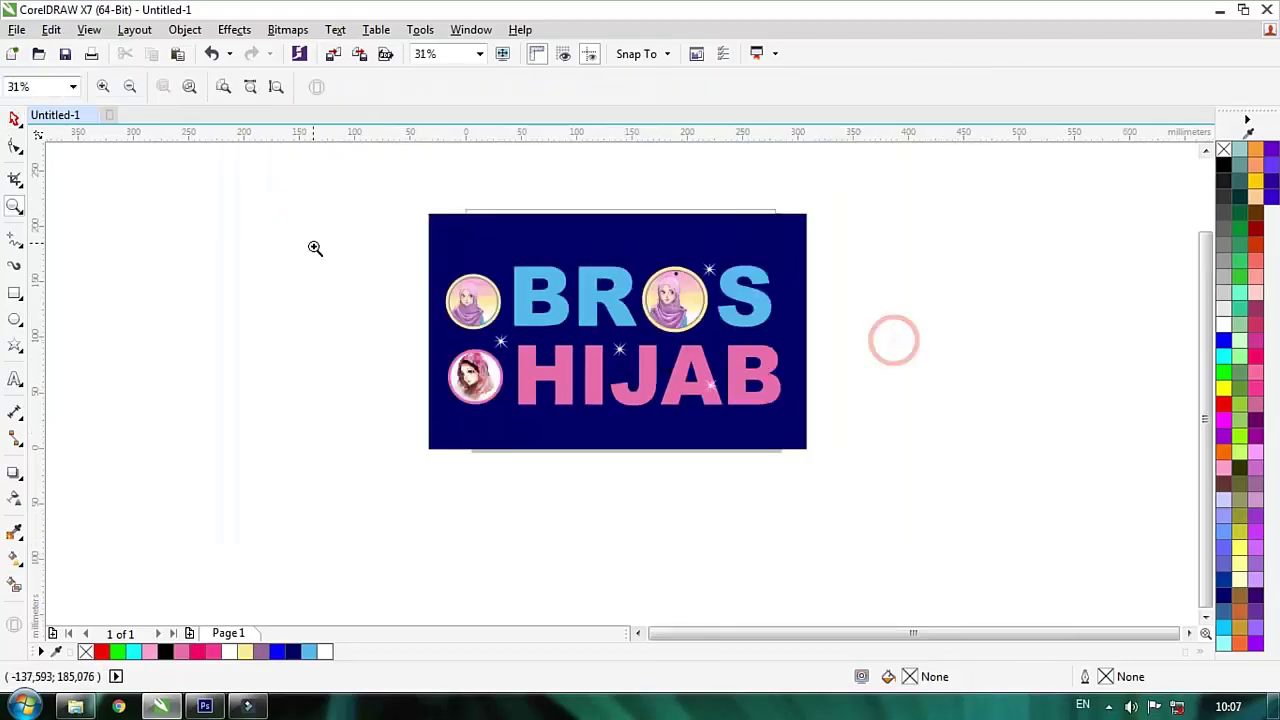
pyautogui.moveTo(317, 247); pyautogui.dragTo(910, 453)
pyautogui.scroll(1, 787, 269)
pyautogui.click(853, 197)
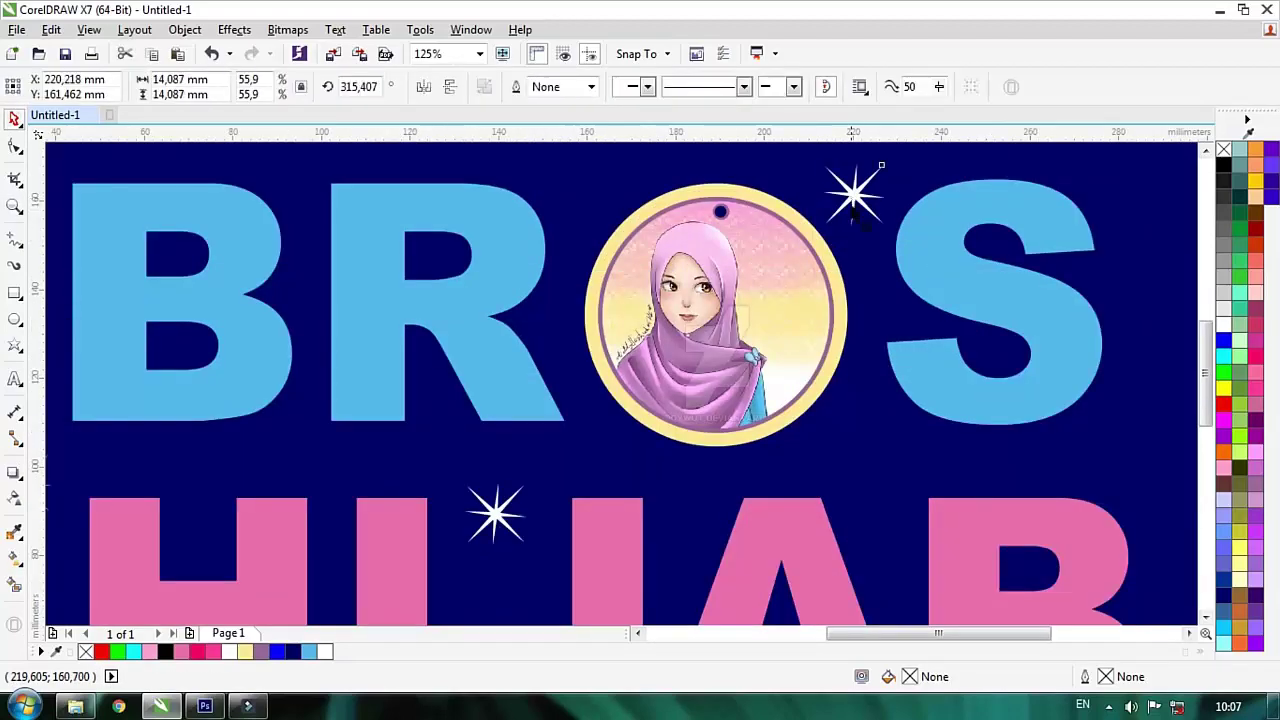
pyautogui.moveTo(853, 197)
pyautogui.mouseDown()
pyautogui.moveTo(785, 302)
pyautogui.moveTo(817, 211)
pyautogui.moveTo(846, 202)
pyautogui.mouseUp()
pyautogui.scroll(-1, 848, 205)
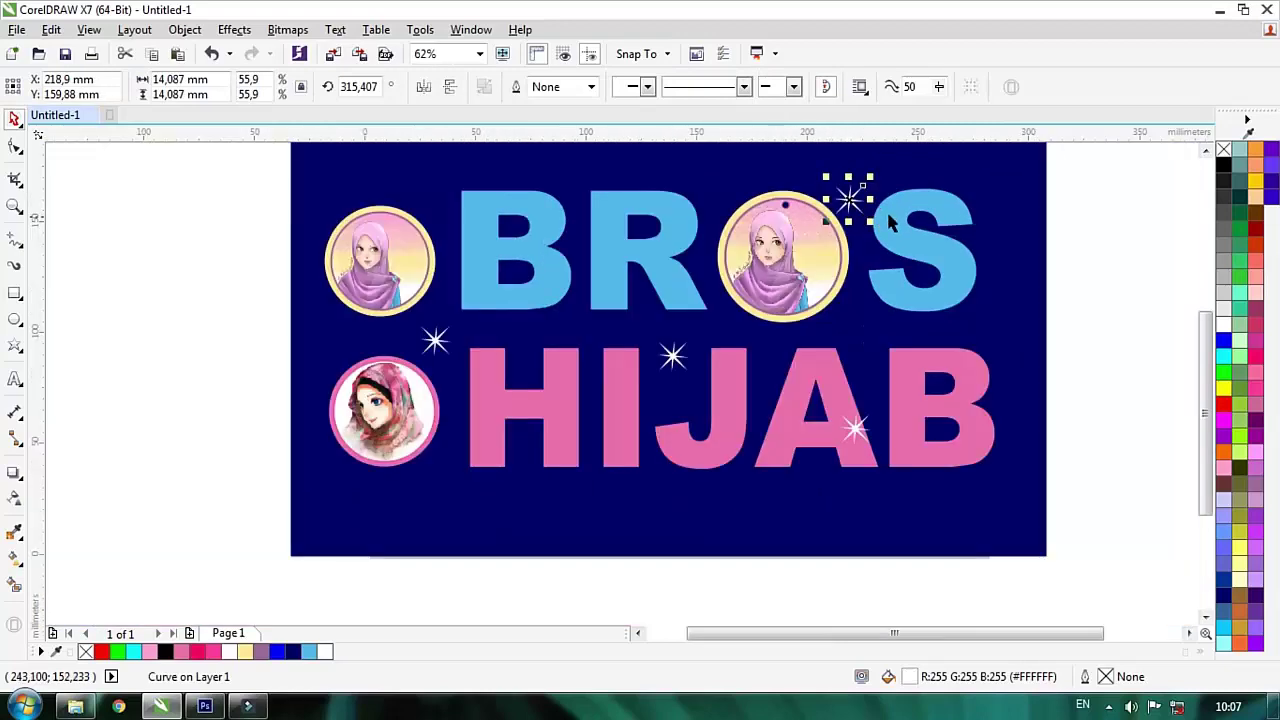
# Select the dark blue background rectangle and centre it on the page.
pyautogui.click(1058, 298)
pyautogui.scroll(-1, 1058, 298)
pyautogui.scroll(1, 1120, 471)
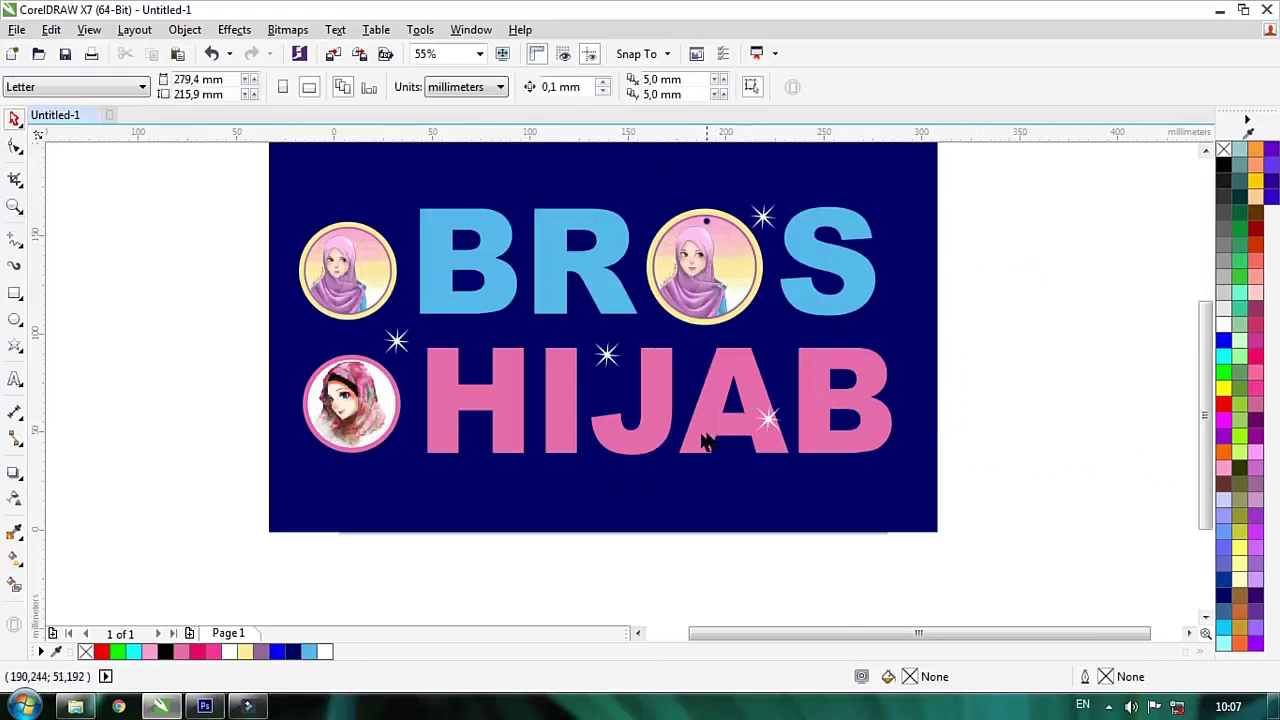
pyautogui.scroll(-1, 704, 442)
pyautogui.rightClick(700, 330)
pyautogui.click(730, 334)
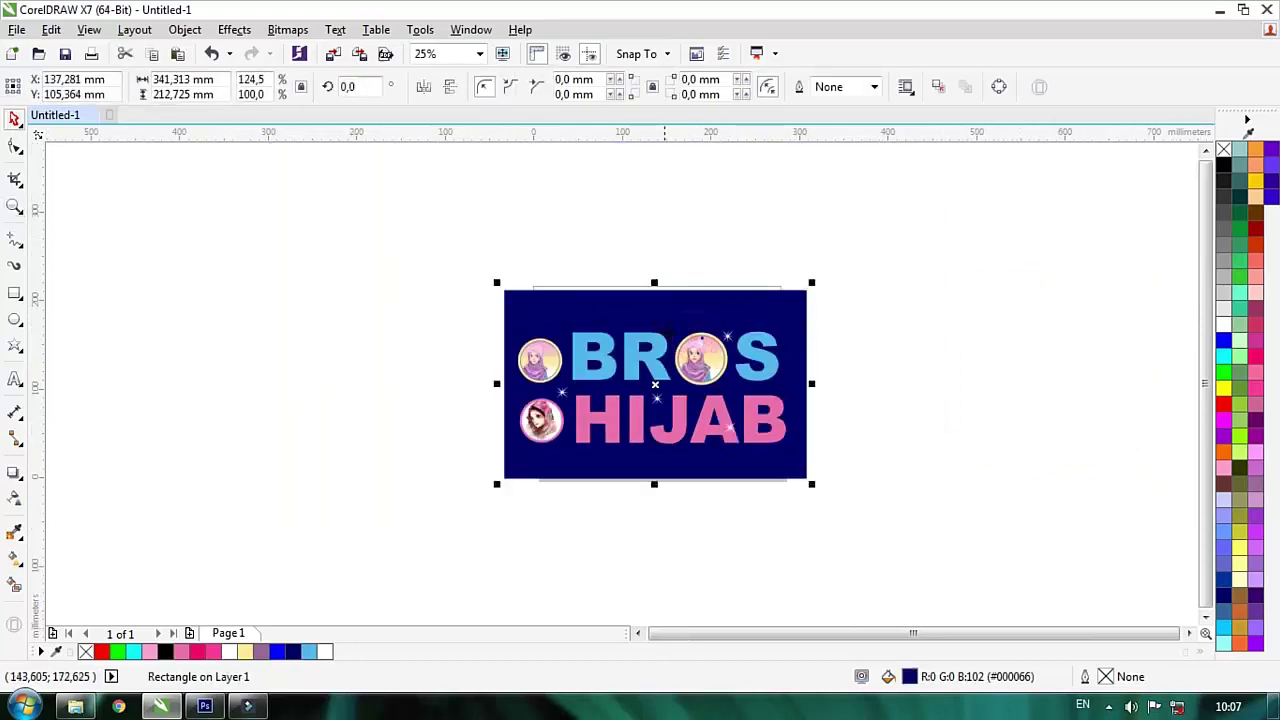
pyautogui.scroll(1, 678, 415)
pyautogui.scroll(-1, 666, 414)
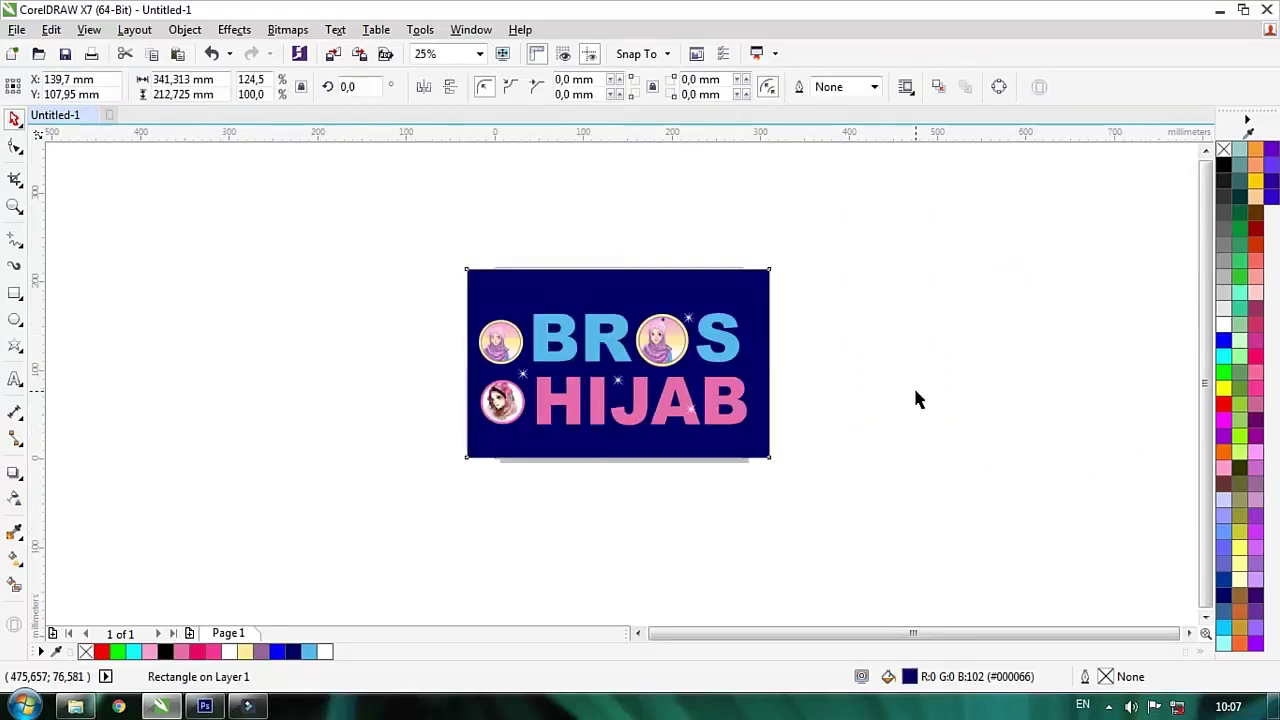
# Group the badges, letters and stars without the background and centre the group on the dark blue rectangle.
pyautogui.click(914, 400)
pyautogui.moveTo(449, 462); pyautogui.dragTo(820, 270)
pyautogui.click(814, 87)
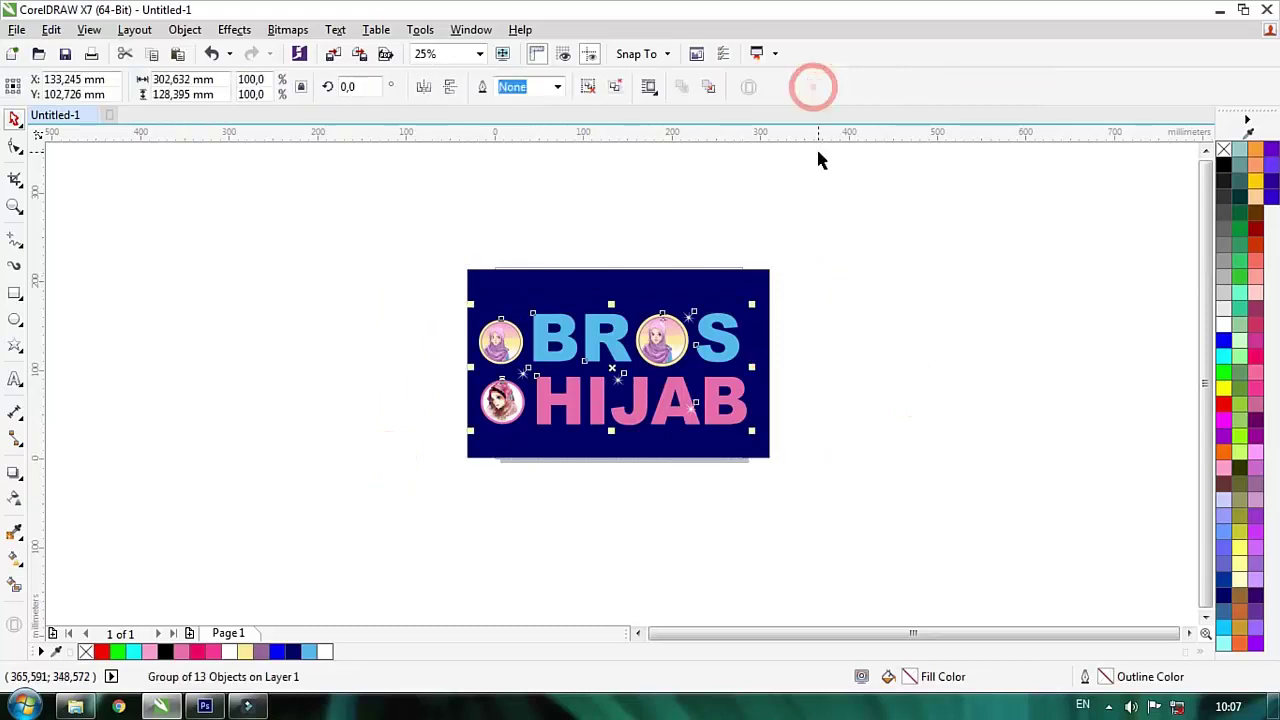
pyautogui.click(971, 343)
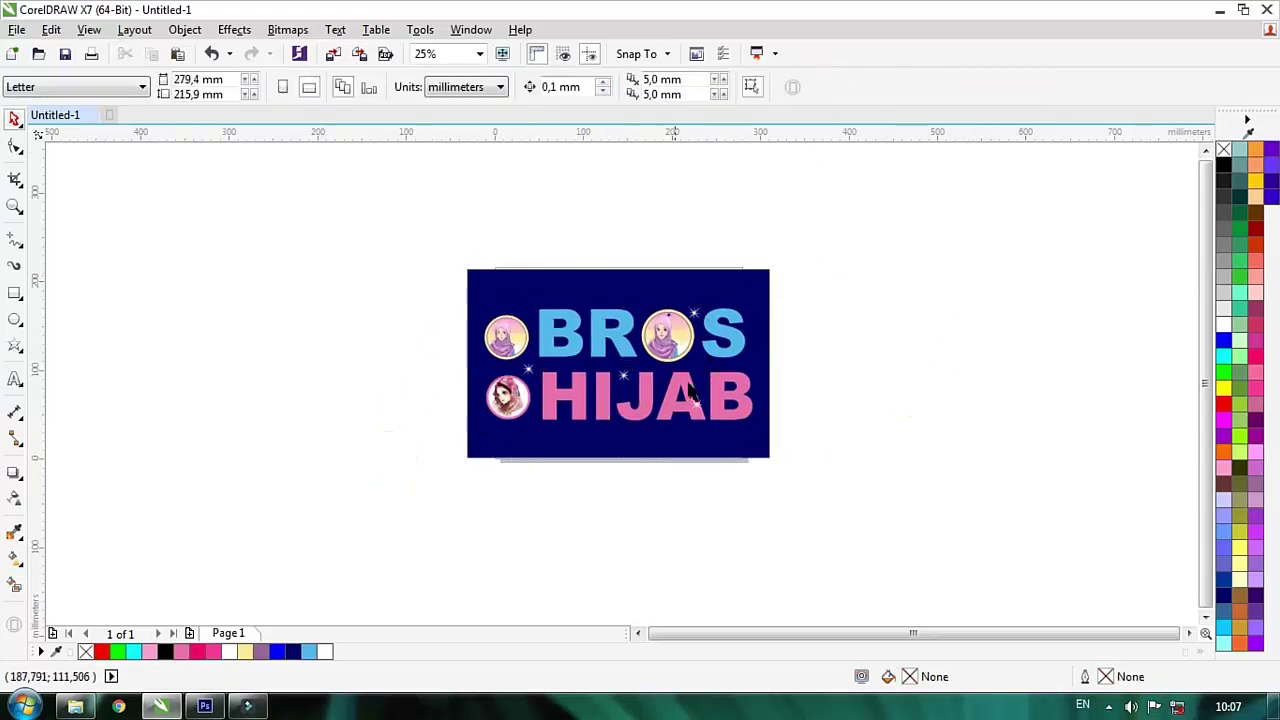
# Group the artwork with the dark blue background and scale the whole group proportionally to a width of 450 mm.
pyautogui.scroll(1, 690, 395)
pyautogui.click(812, 237)
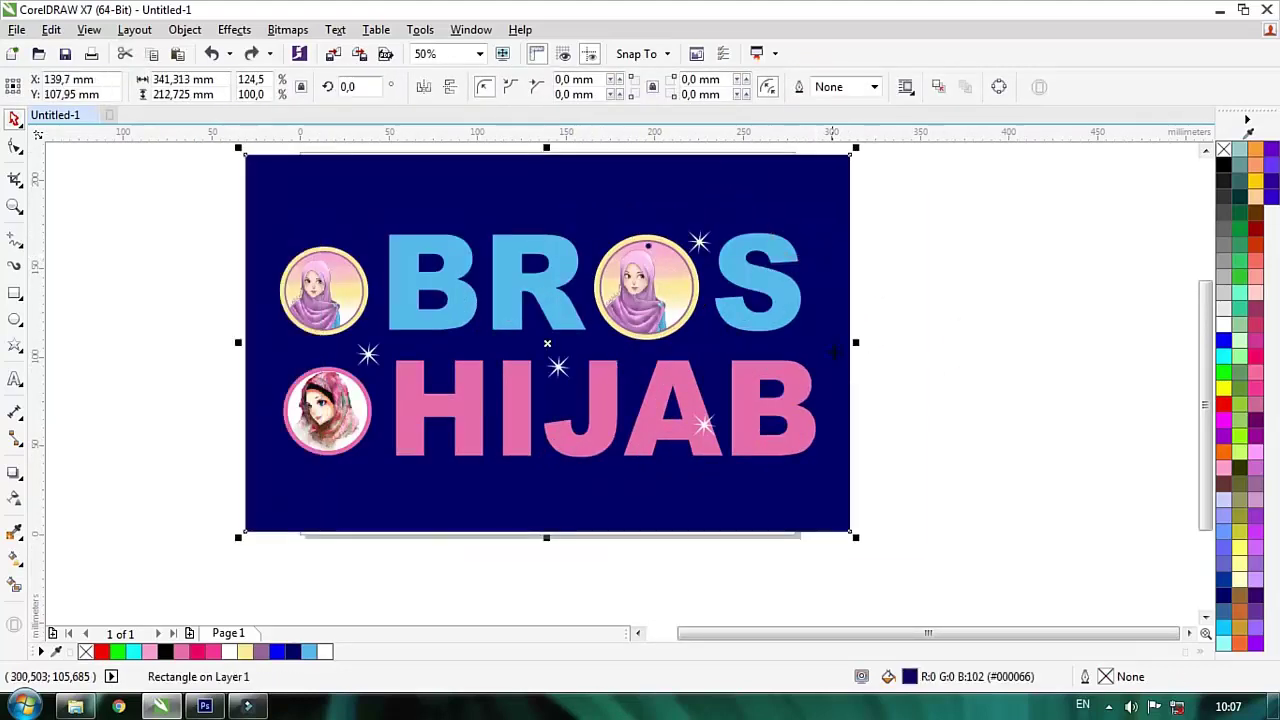
pyautogui.scroll(-1, 910, 193)
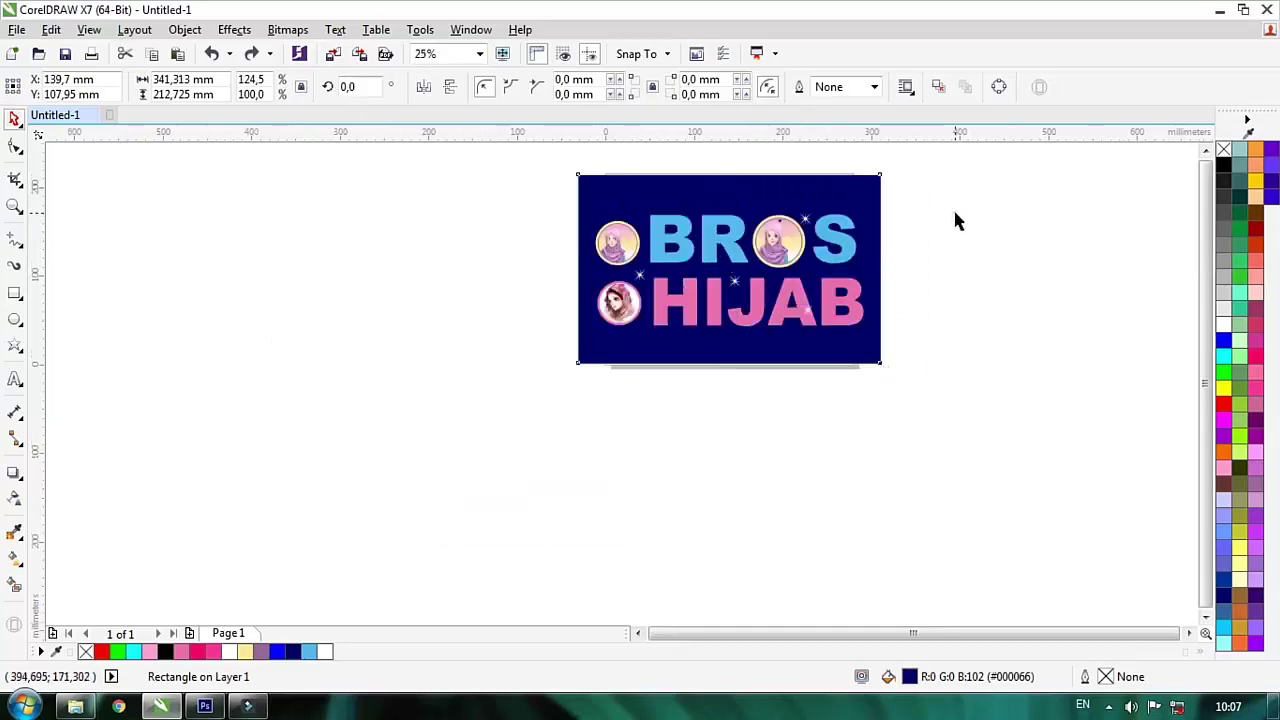
pyautogui.moveTo(389, 457); pyautogui.dragTo(1043, 157)
pyautogui.scroll(1, 925, 193)
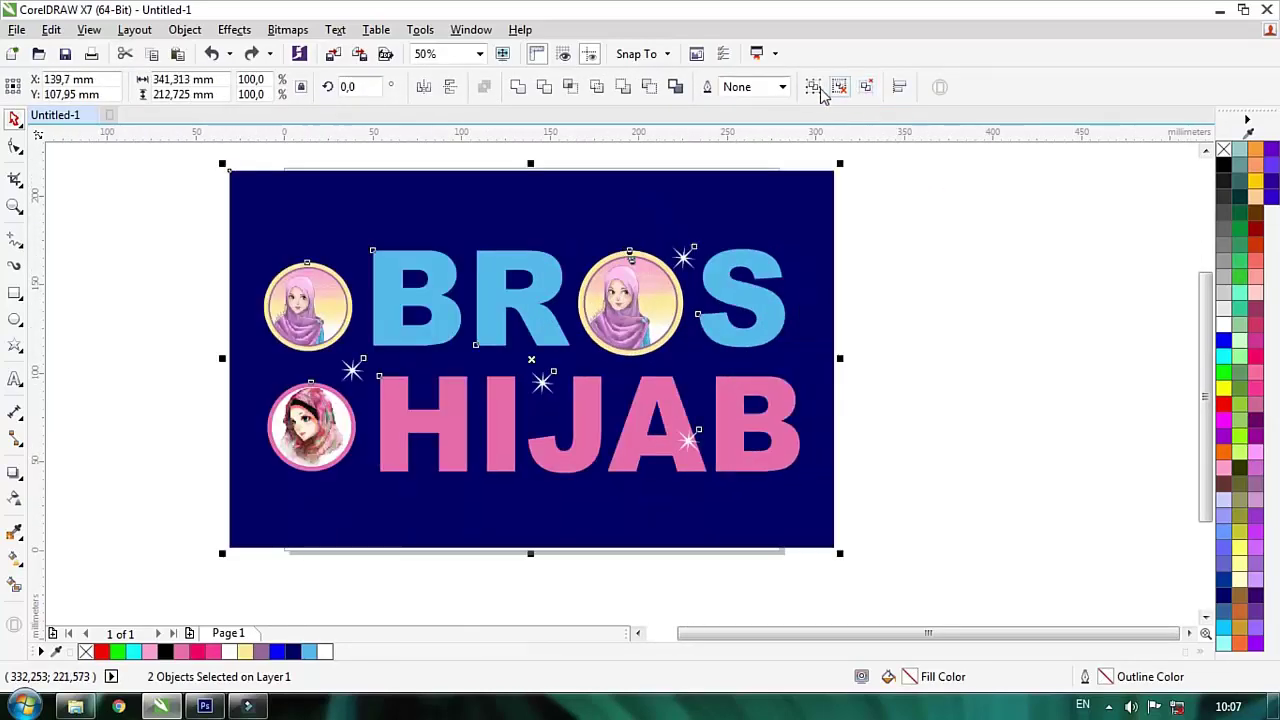
pyautogui.click(814, 87)
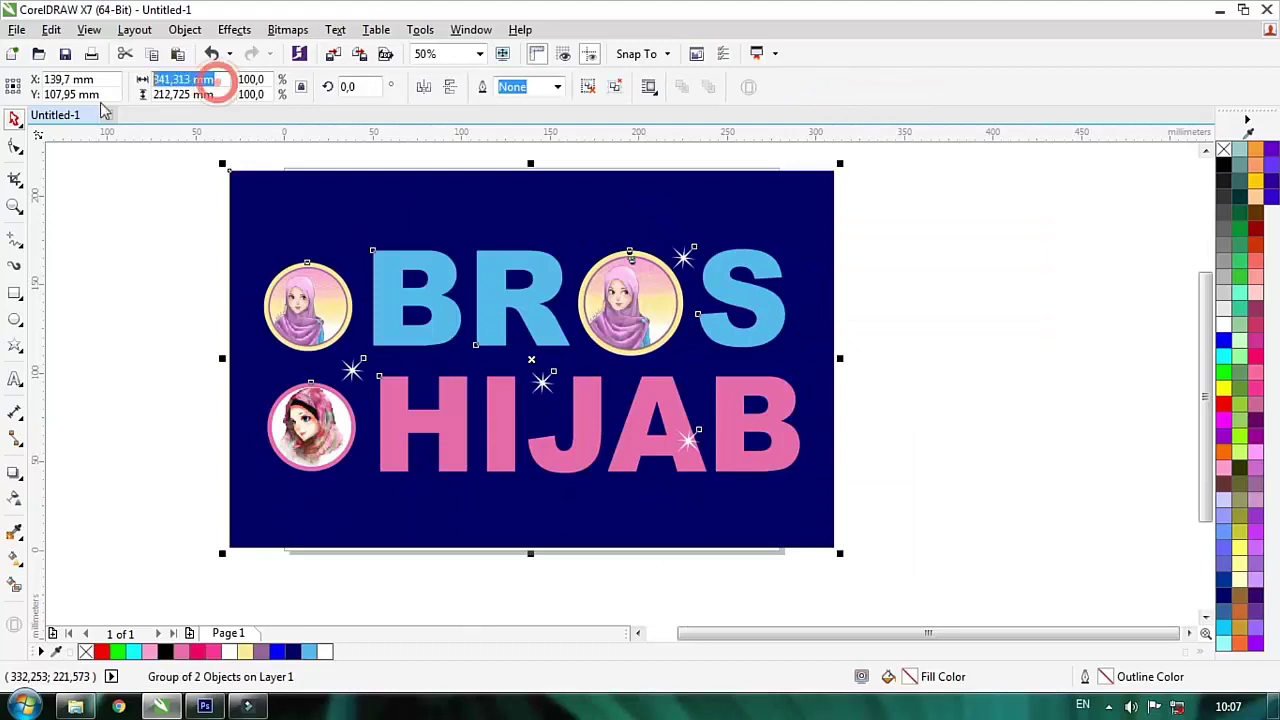
pyautogui.write('450')
pyautogui.press('Return')
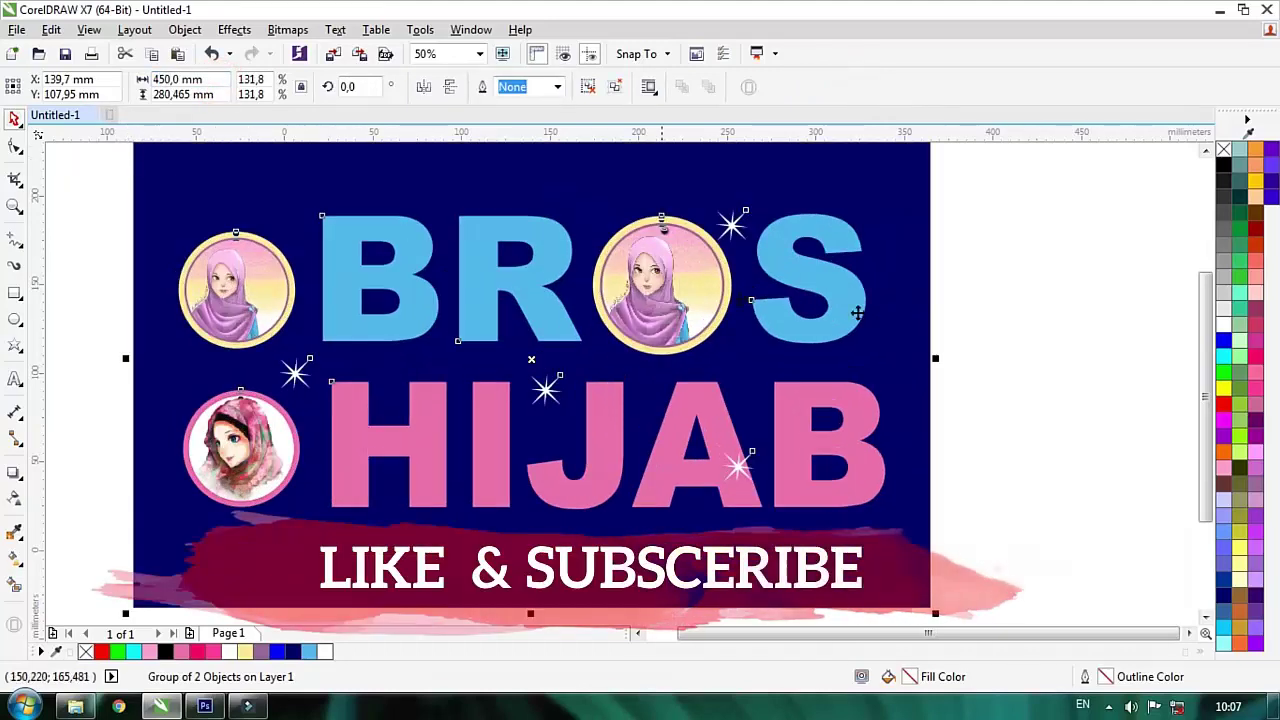